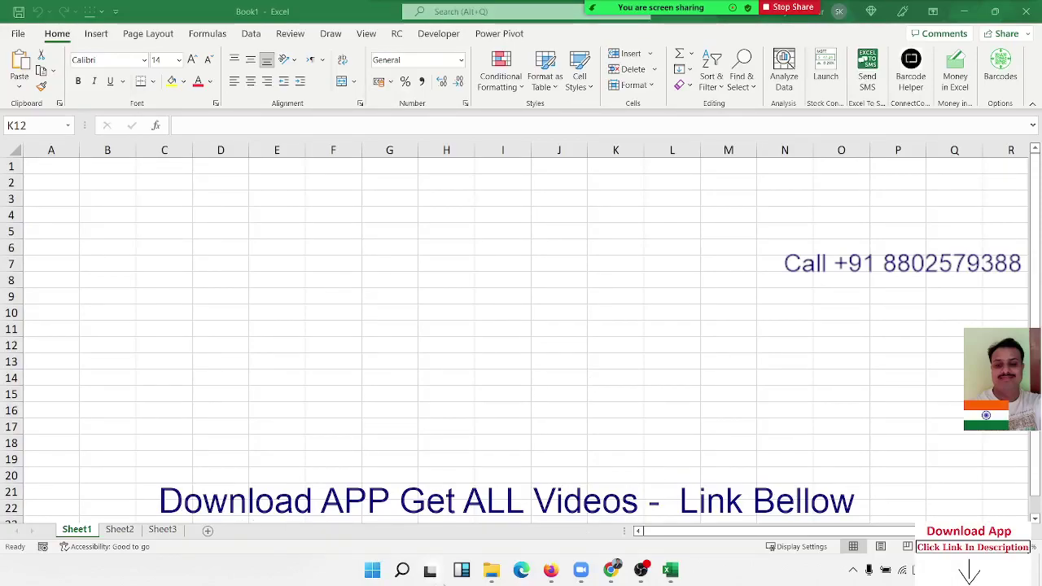
# Step: Browse drive F in File Explorer, looking inside its Data and 2022 folders
pyautogui.click(491, 577)
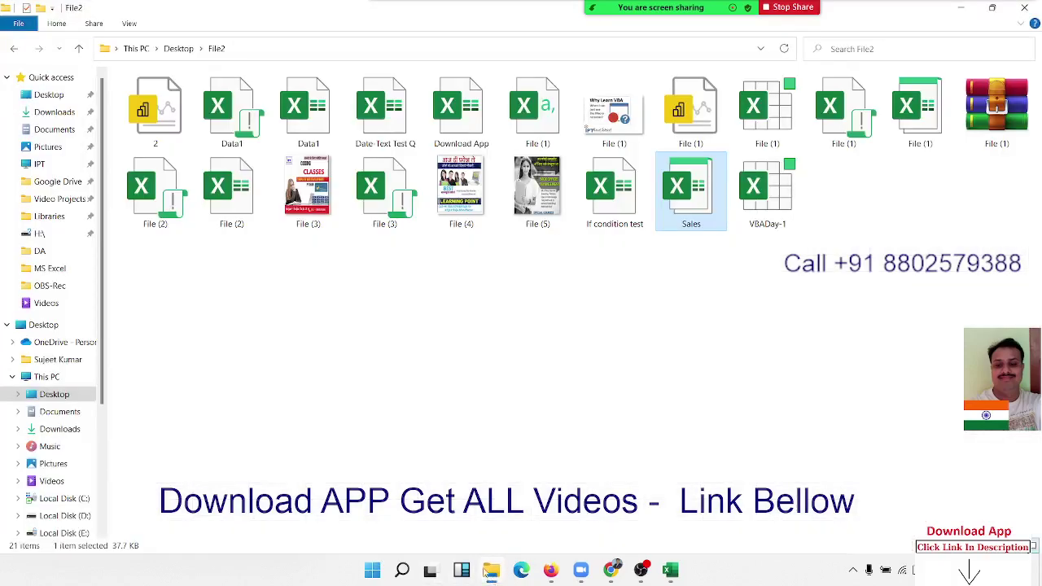
pyautogui.scroll(-2, 82, 513)
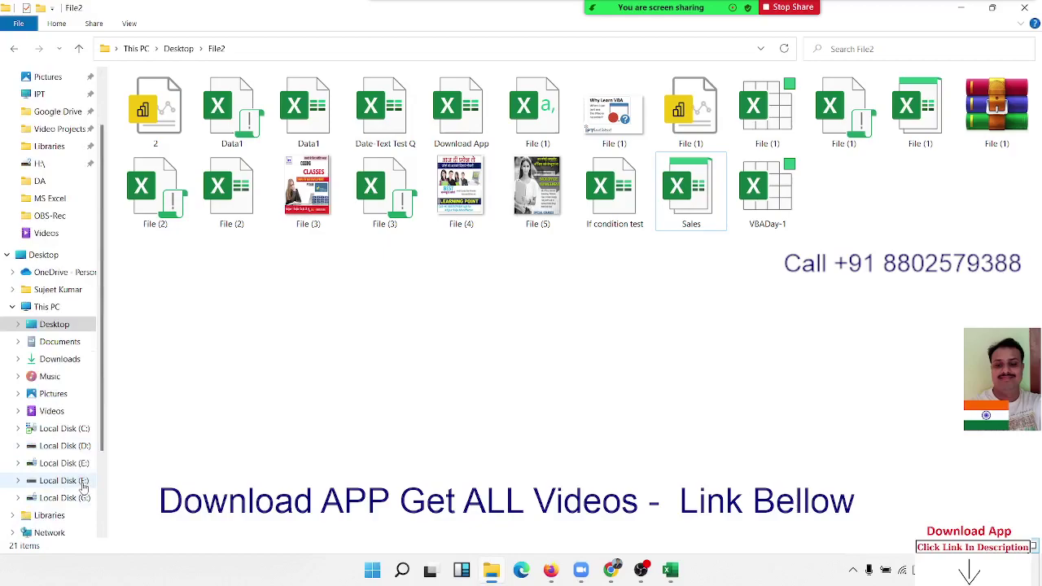
pyautogui.click(64, 481)
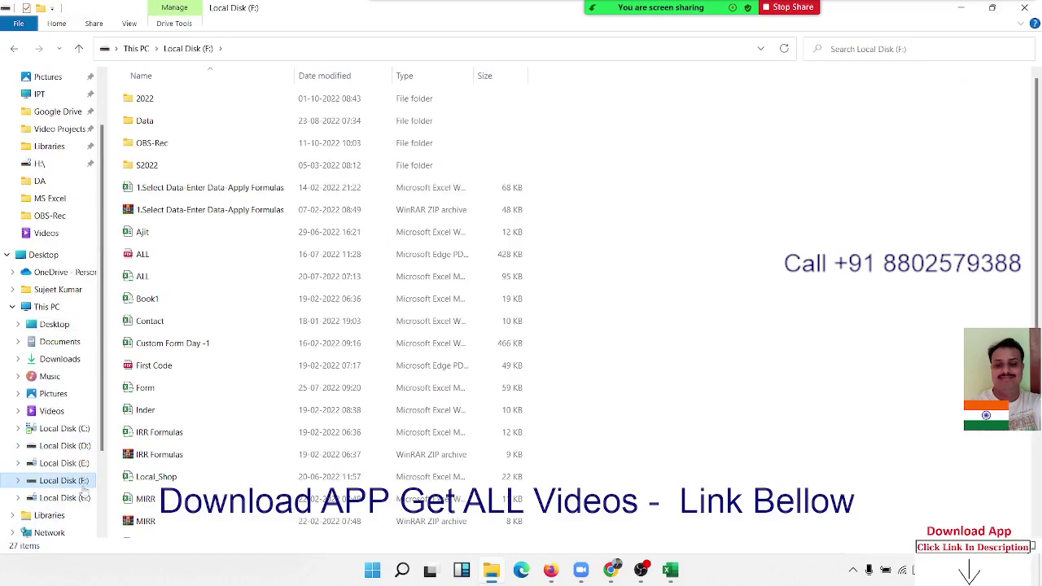
pyautogui.doubleClick(163, 123)
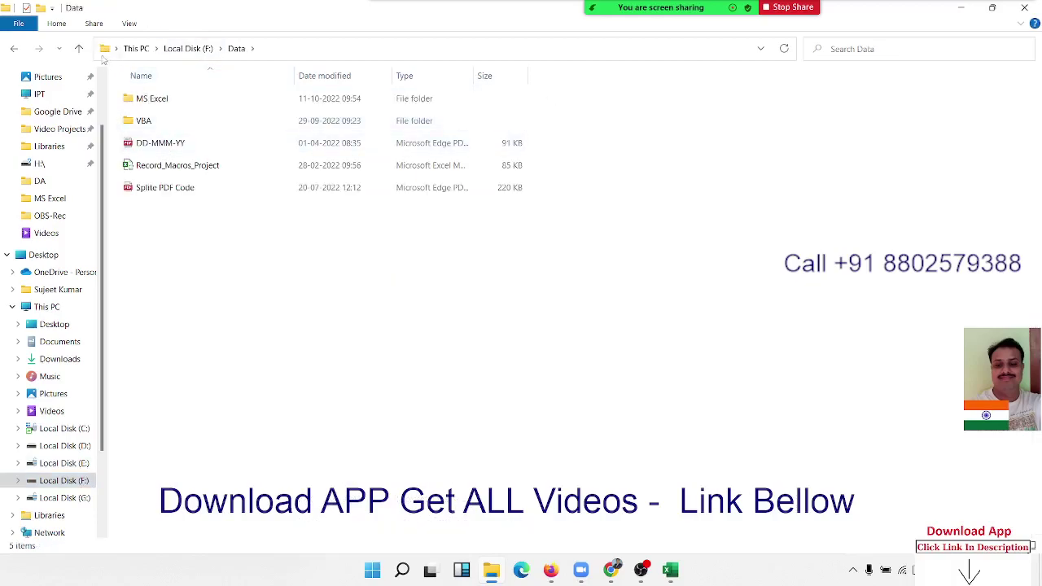
pyautogui.click(14, 49)
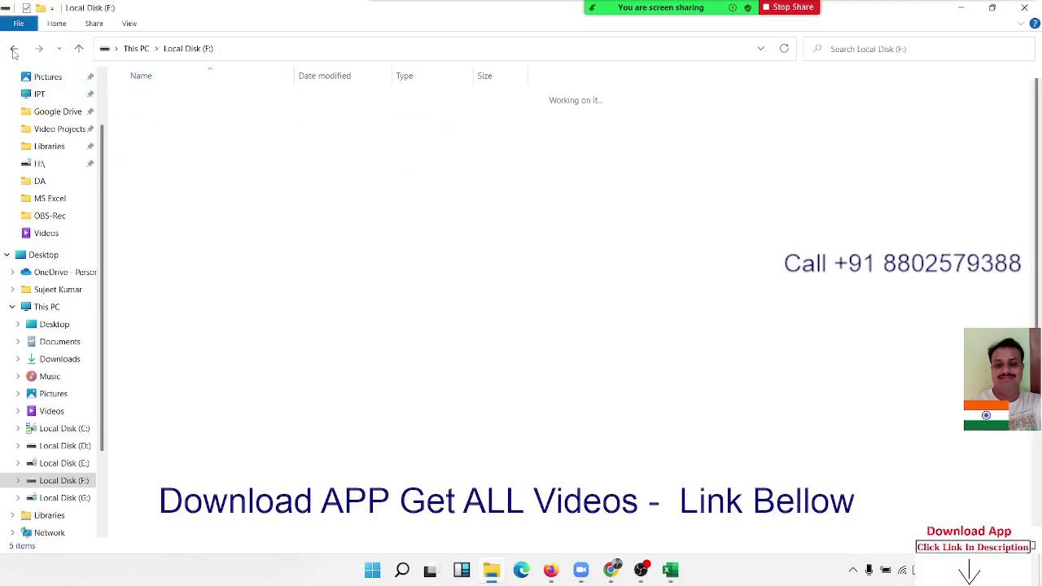
pyautogui.doubleClick(163, 98)
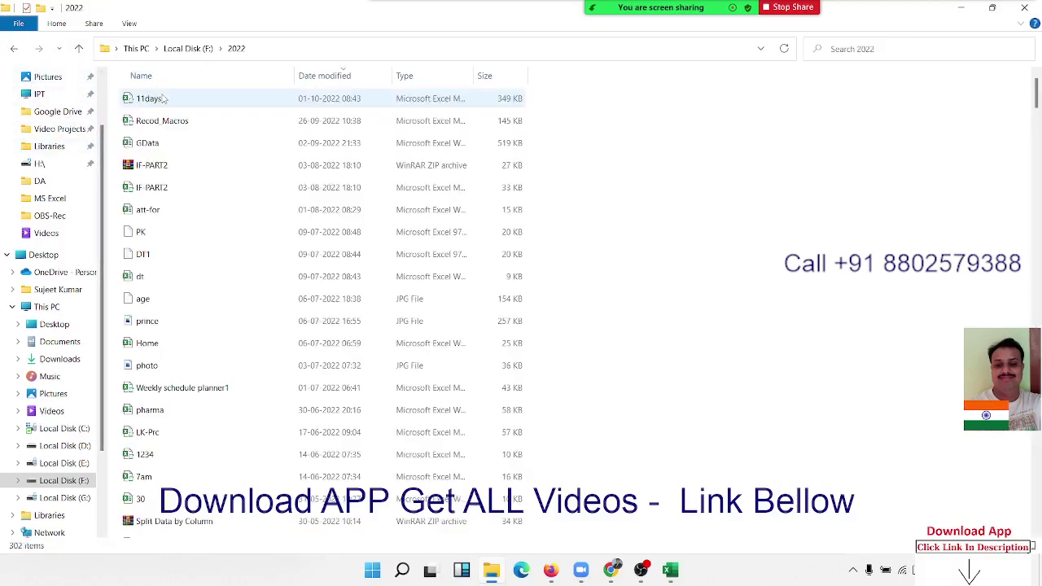
pyautogui.scroll(-10, 227, 225)
pyautogui.scroll(5, 227, 225)
pyautogui.scroll(5, 228, 226)
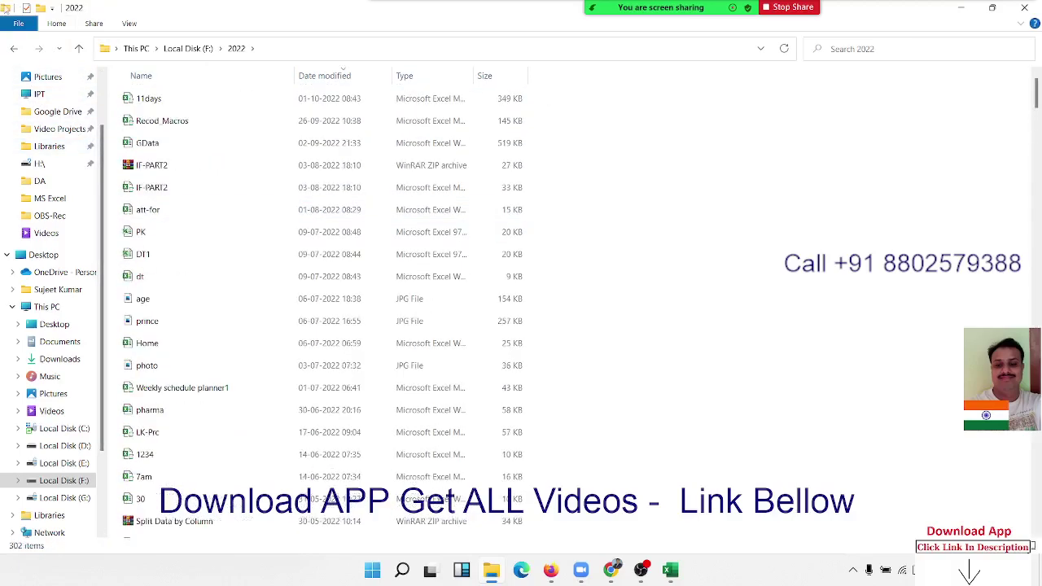
# Step: Look inside the 2022 folder on drive E, including its folder 9, then return to E:'s root
pyautogui.click(63, 462)
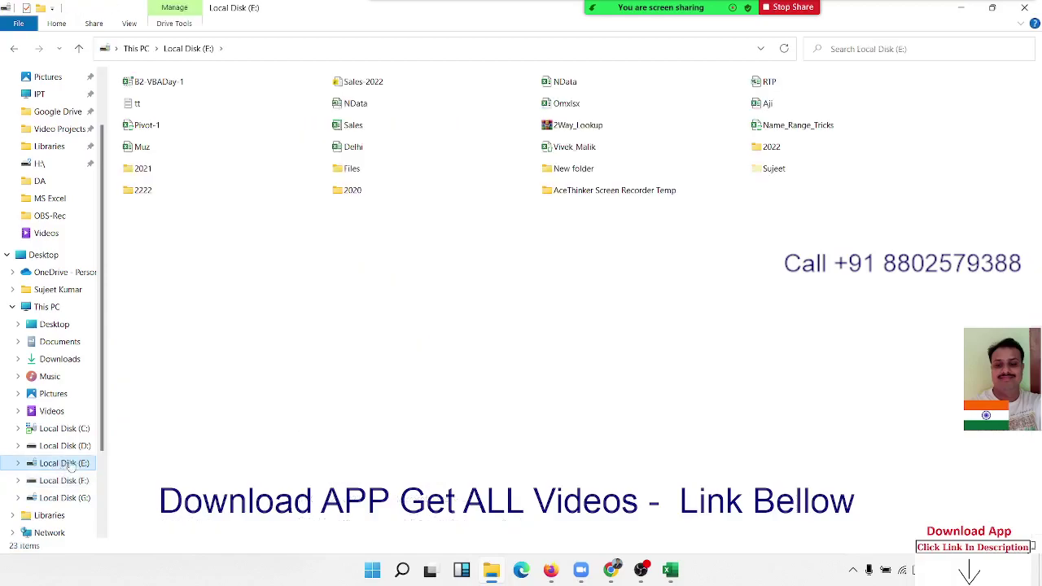
pyautogui.doubleClick(770, 147)
pyautogui.click(158, 104)
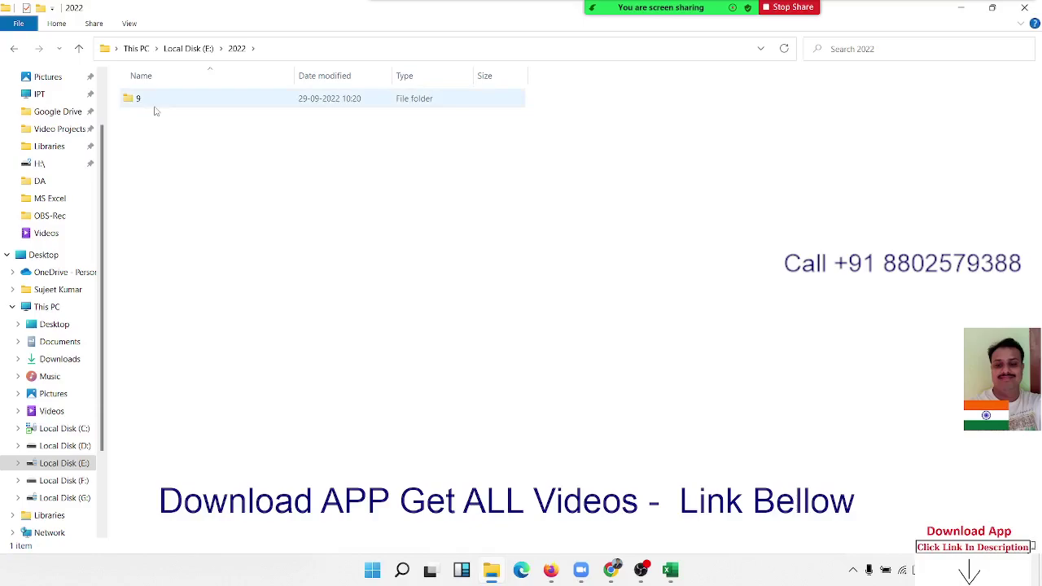
pyautogui.rightClick(157, 111)
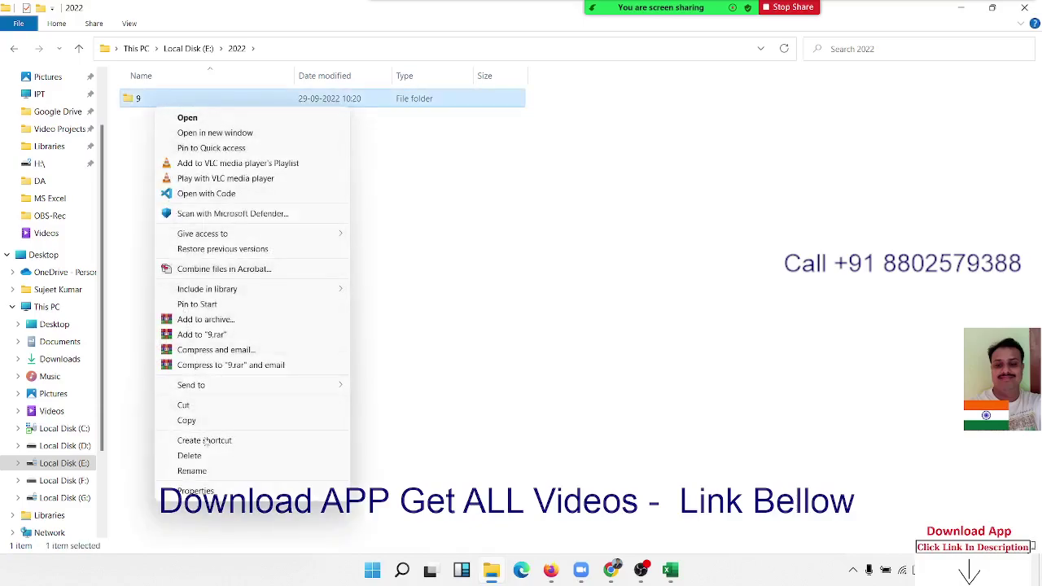
pyautogui.click(18, 50)
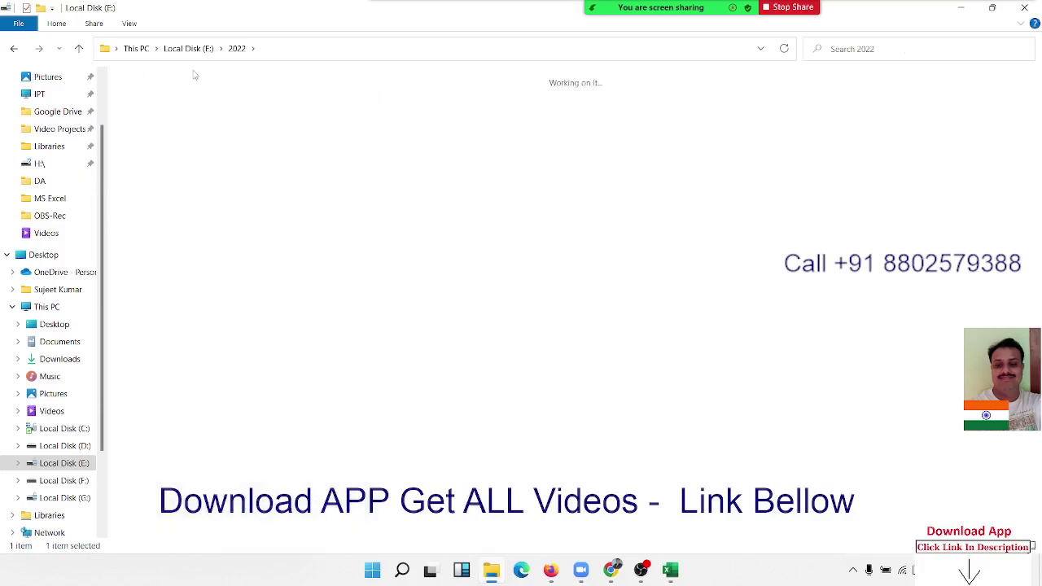
# Step: Check the Properties of the 2022 folder on drive E before removing it
pyautogui.rightClick(826, 153)
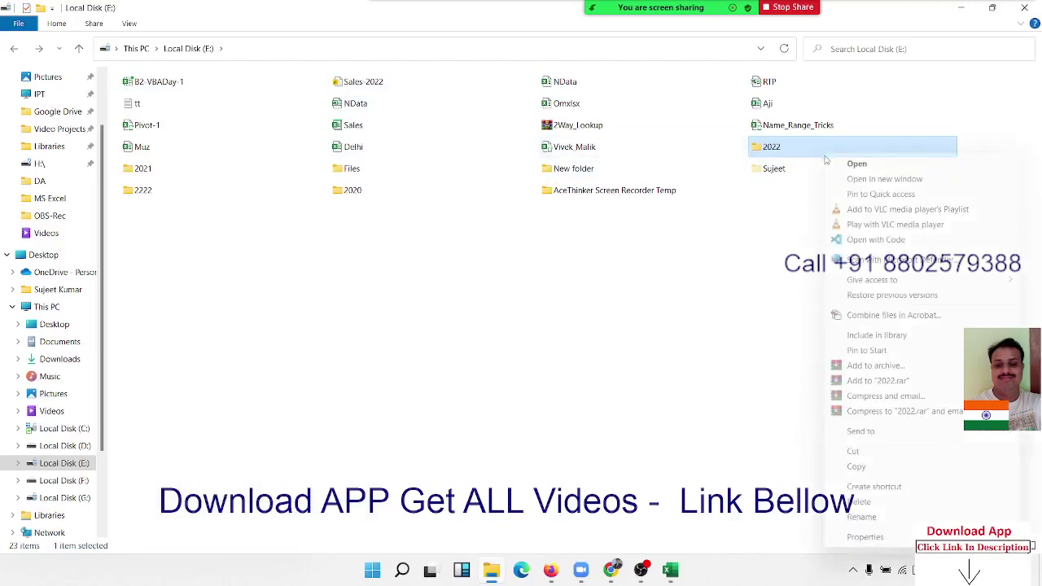
pyautogui.click(882, 537)
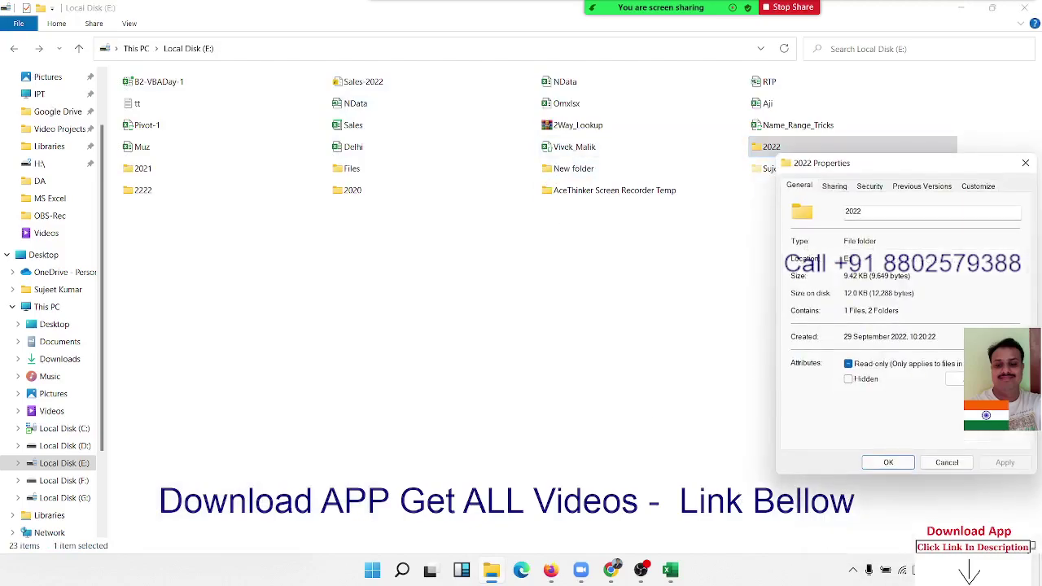
pyautogui.click(944, 463)
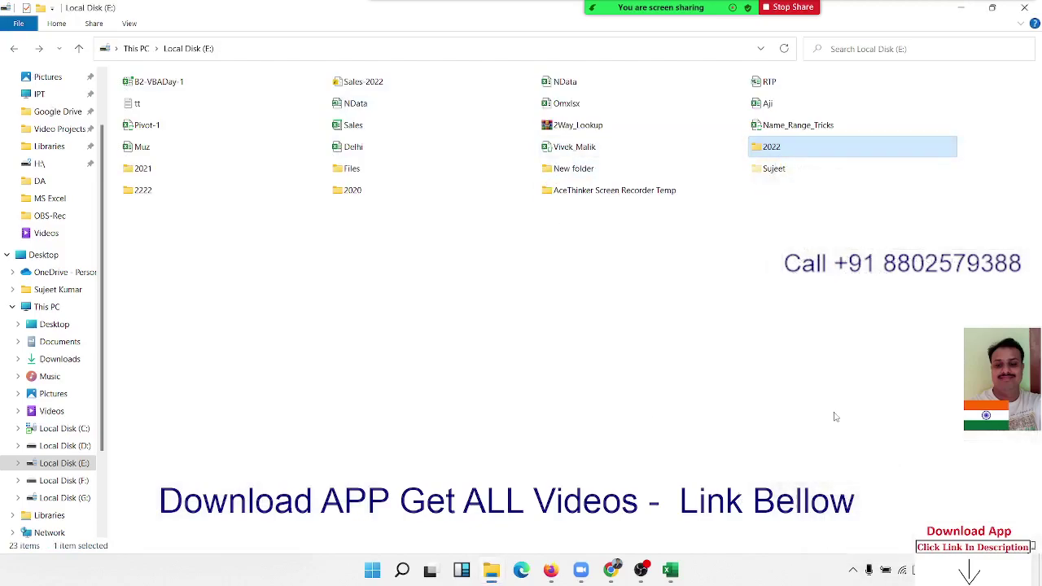
pyautogui.rightClick(777, 153)
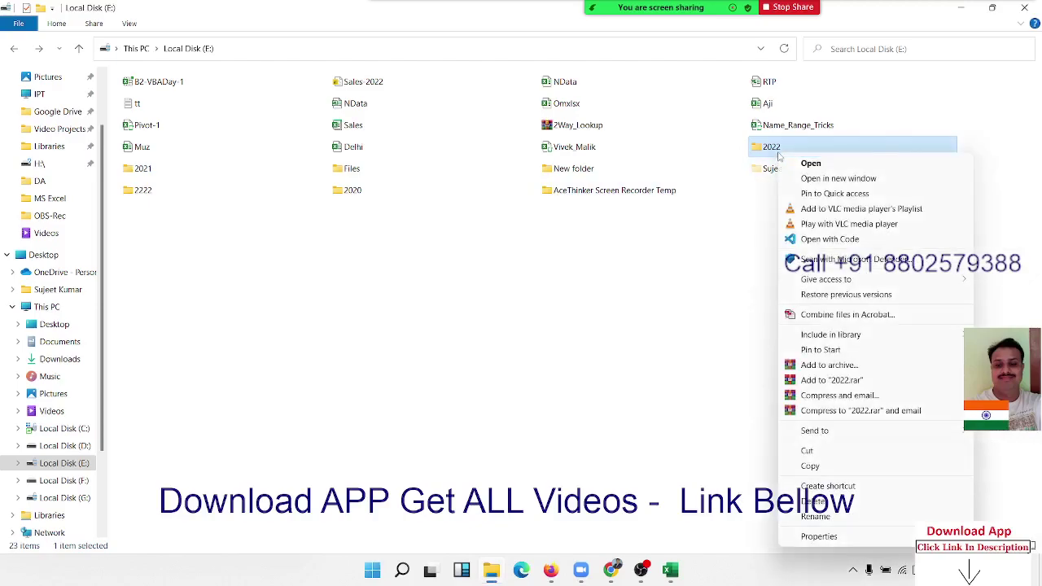
# Step: Delete the old 2022 folder on drive E and create a fresh folder named 2022
pyautogui.click(810, 502)
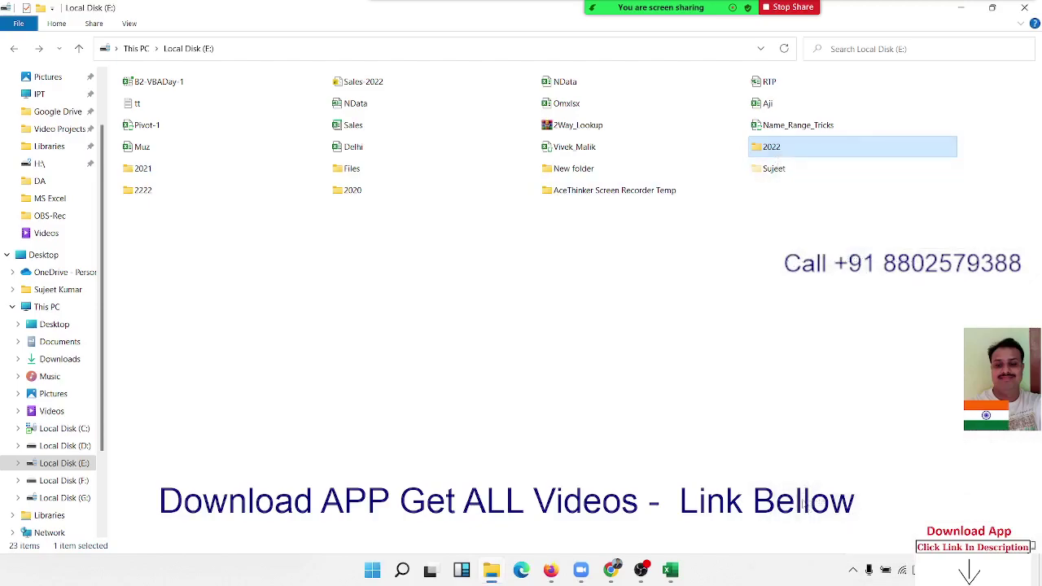
pyautogui.rightClick(271, 267)
pyautogui.moveTo(301, 460)
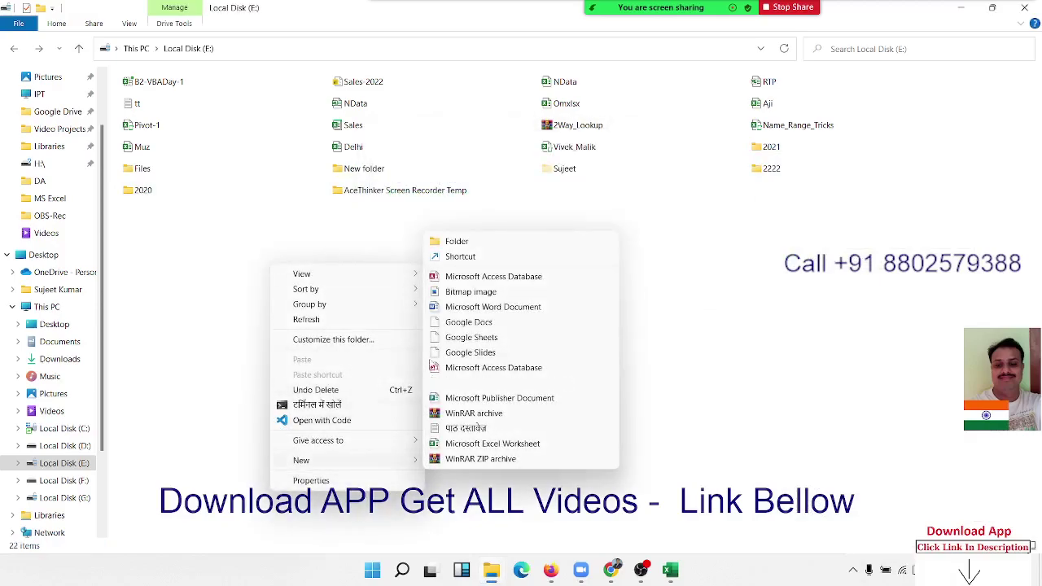
pyautogui.click(451, 245)
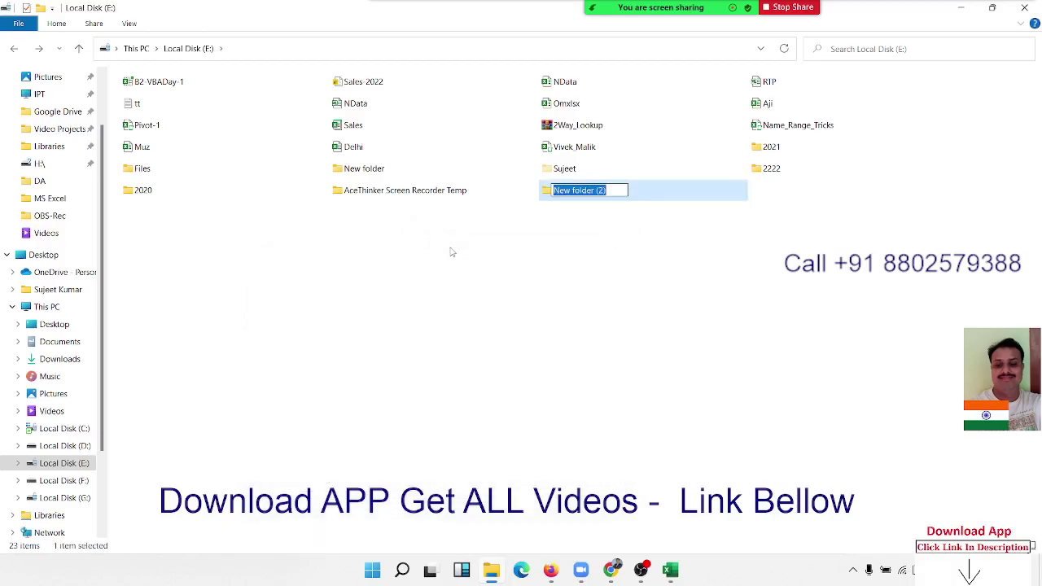
pyautogui.write('2022')
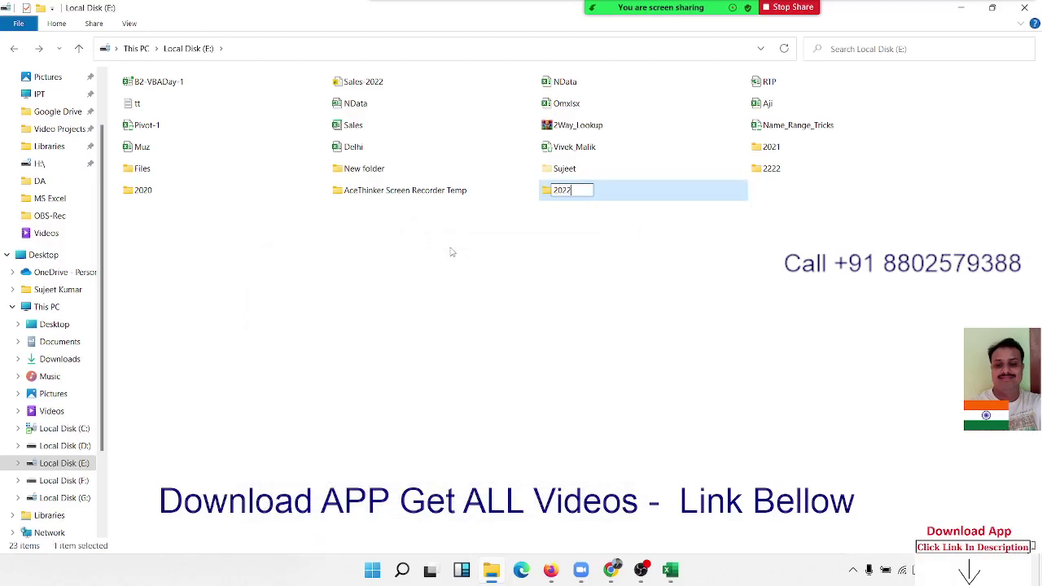
pyautogui.press('Return')
# Step: Inside the new 2022 folder, create a Microsoft Excel Worksheet named 1
pyautogui.doubleClick(562, 194)
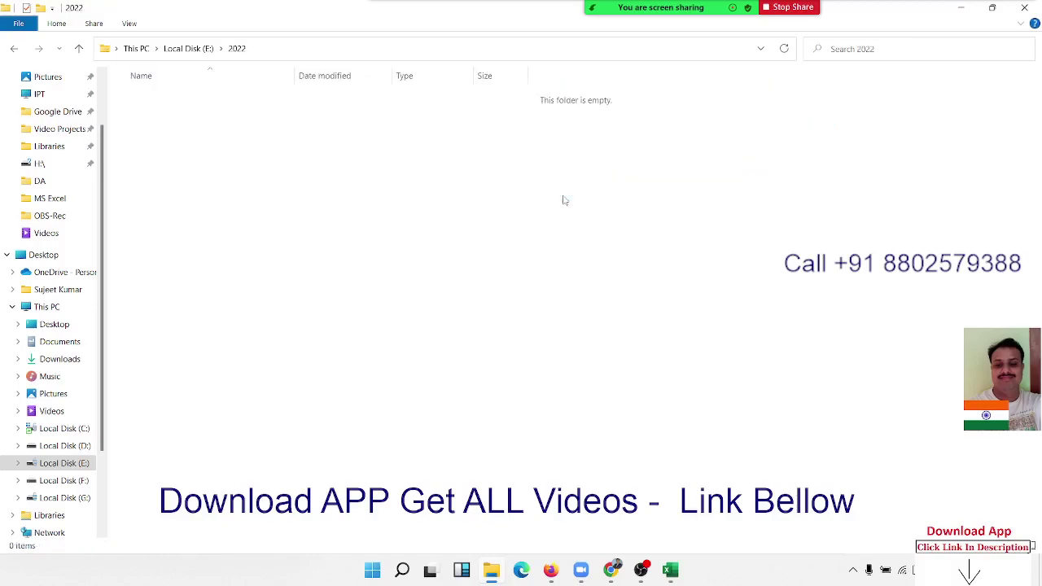
pyautogui.rightClick(173, 120)
pyautogui.moveTo(205, 312)
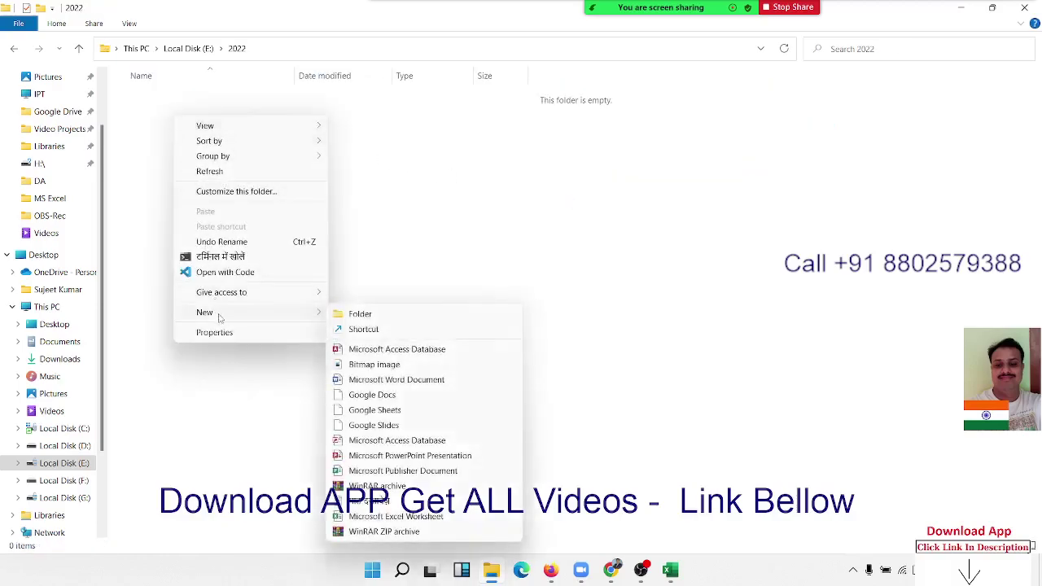
pyautogui.click(381, 516)
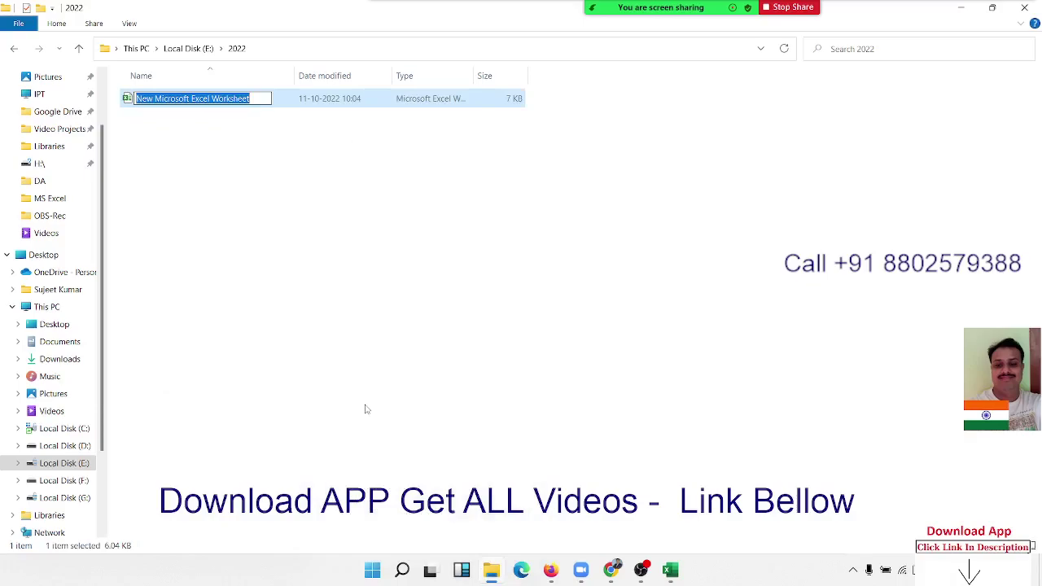
pyautogui.write('1')
pyautogui.press('Return')
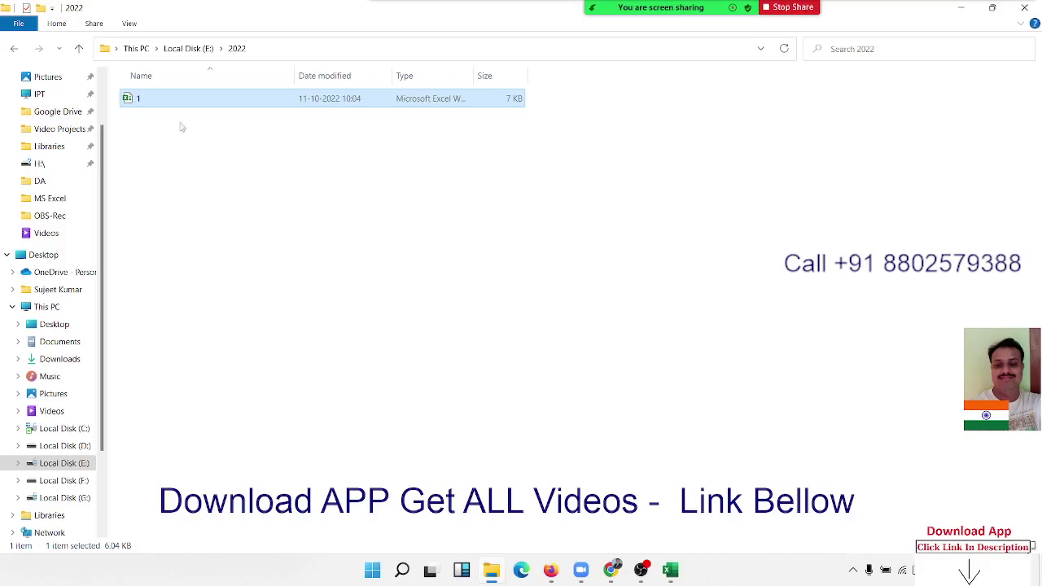
pyautogui.press('F2')
# Step: Add three worksheets to workbook 1 and rename the first two sheets 1 and 2
pyautogui.press('Return')
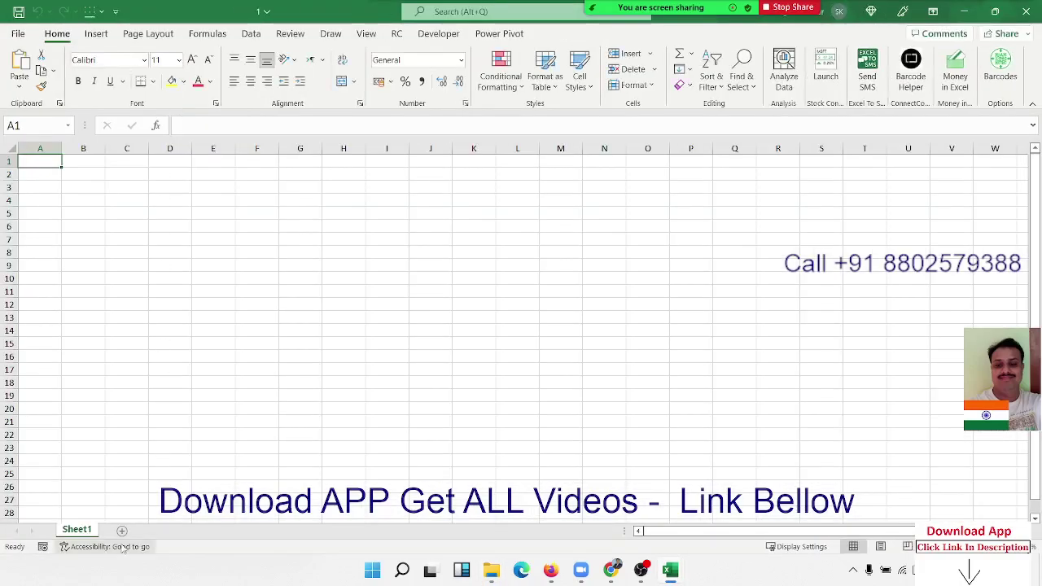
pyautogui.click(122, 530)
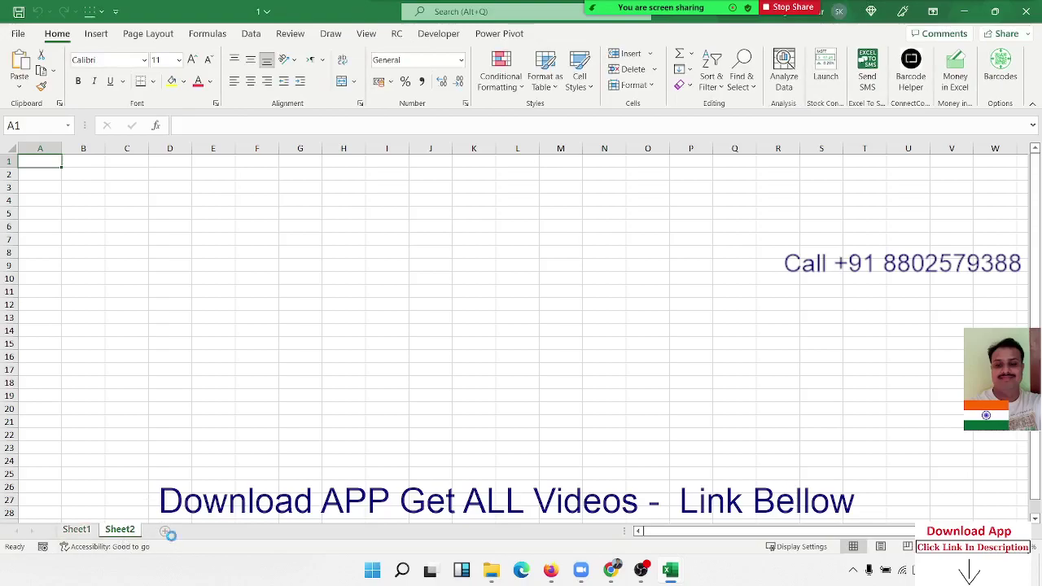
pyautogui.click(165, 531)
pyautogui.click(207, 531)
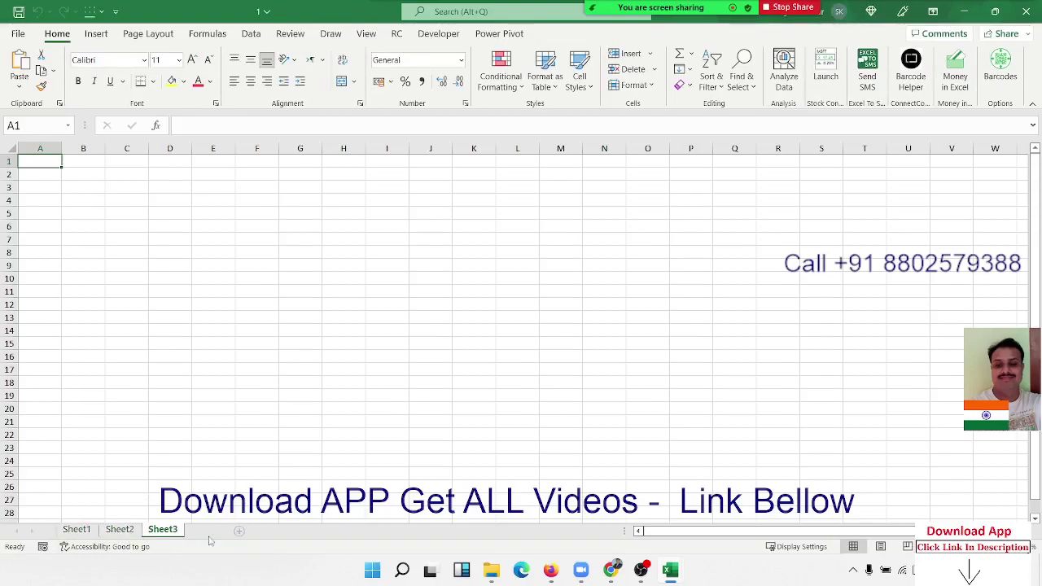
pyautogui.doubleClick(76, 530)
pyautogui.write('1')
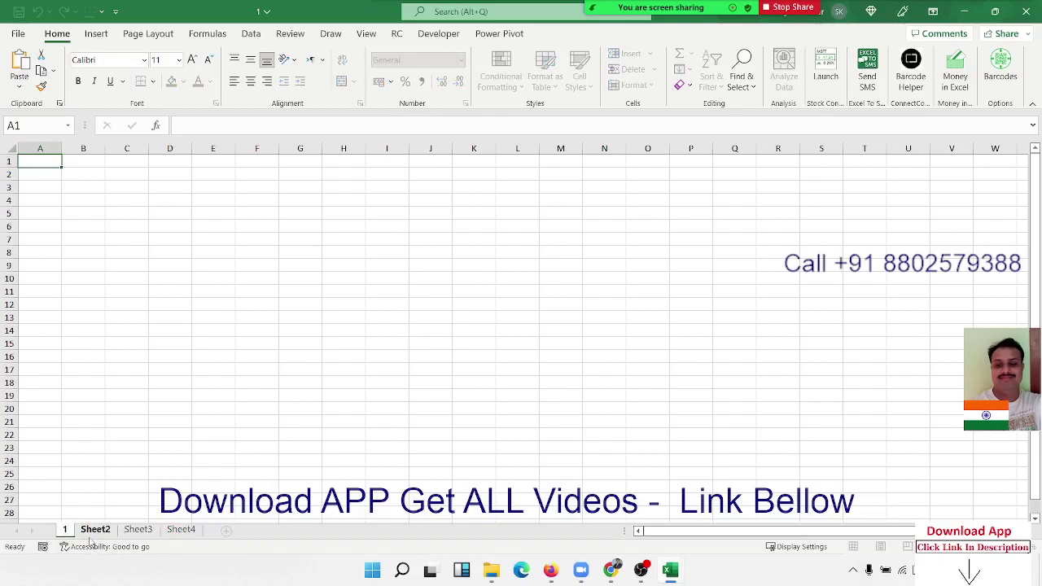
pyautogui.click(91, 530)
pyautogui.doubleClick(91, 530)
pyautogui.write('2')
pyautogui.click(104, 530)
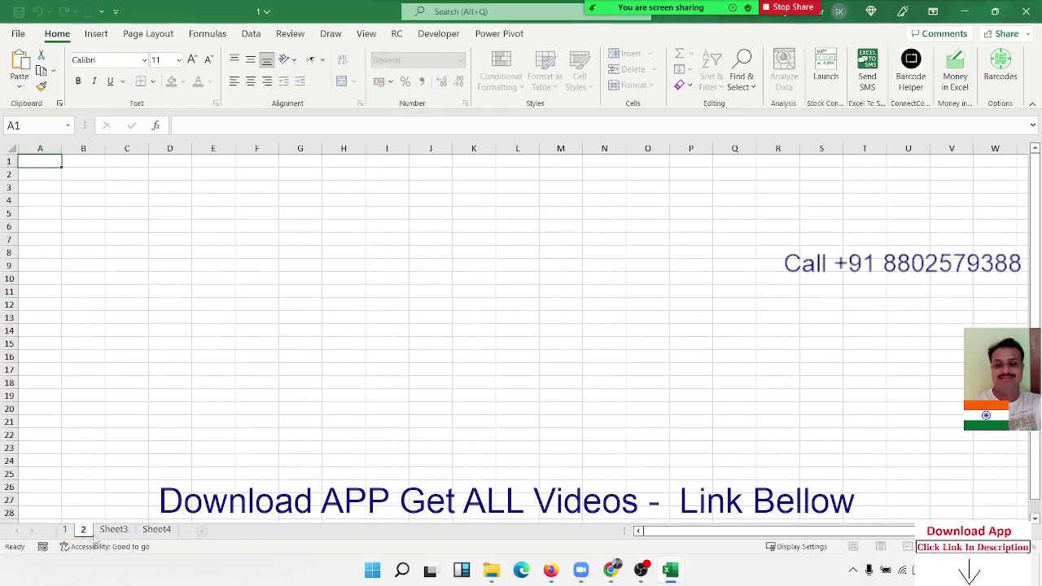
# Step: Rename the third and fourth sheets 3 and 4, then close 1.xlsx without saving
pyautogui.doubleClick(104, 530)
pyautogui.write('3')
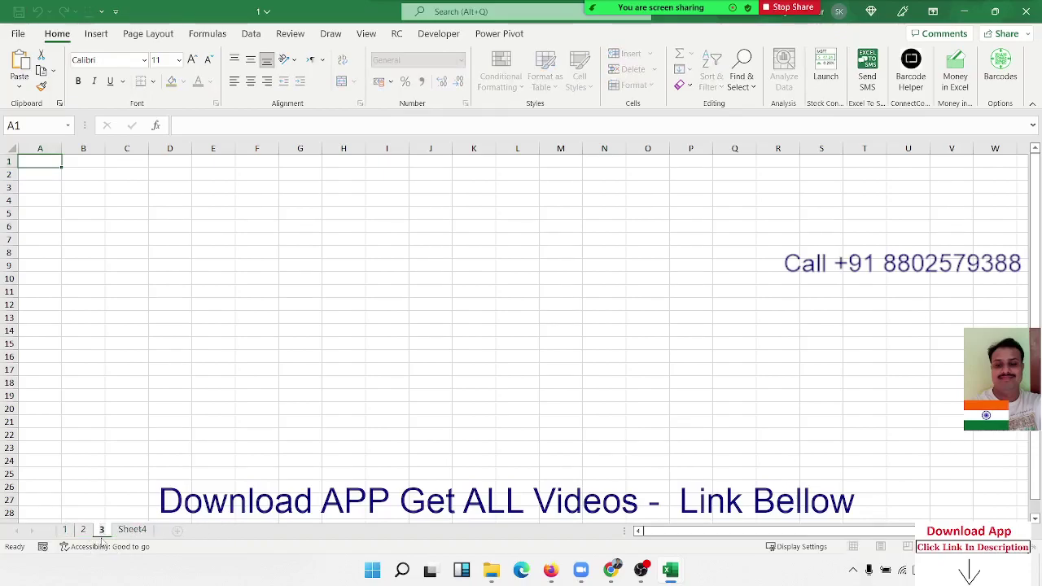
pyautogui.click(121, 530)
pyautogui.doubleClick(120, 531)
pyautogui.write('4')
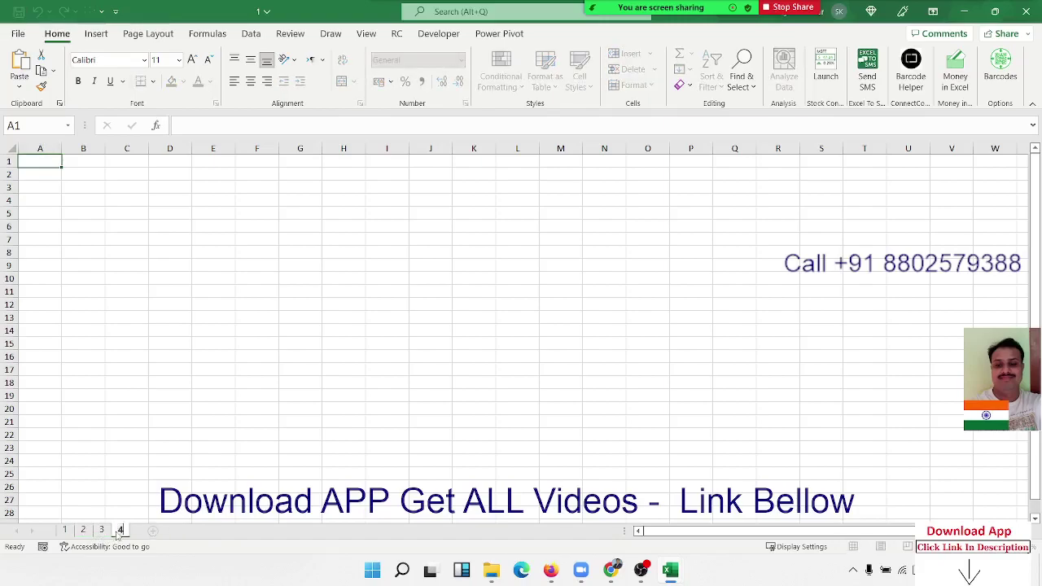
pyautogui.click(176, 447)
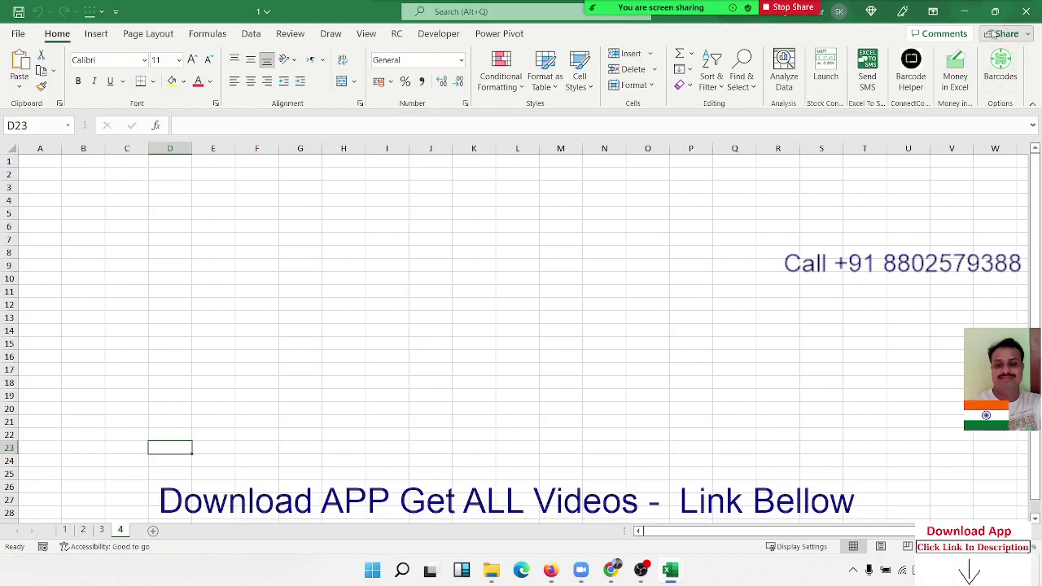
pyautogui.click(1025, 11)
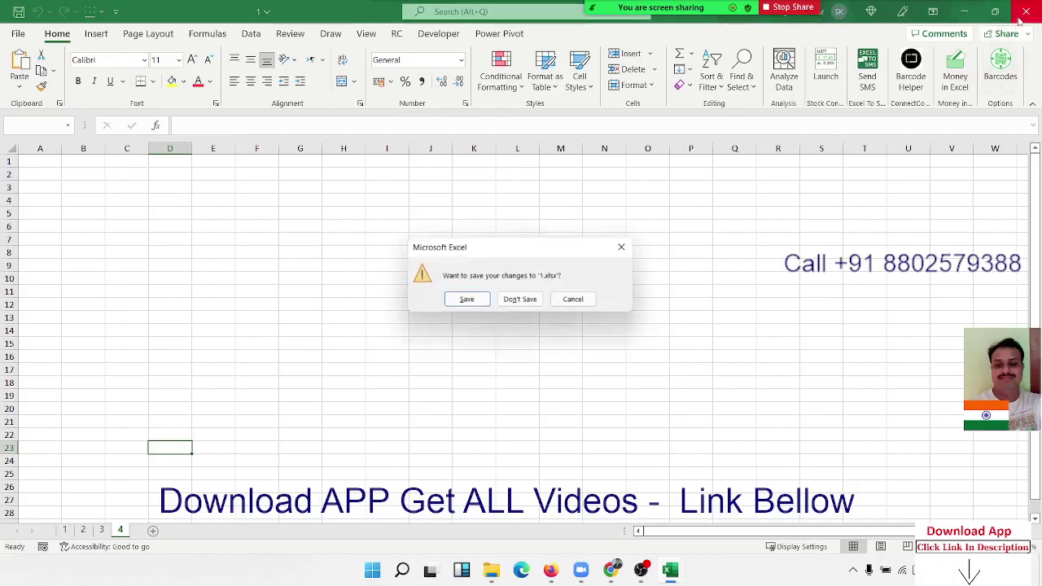
pyautogui.click(521, 300)
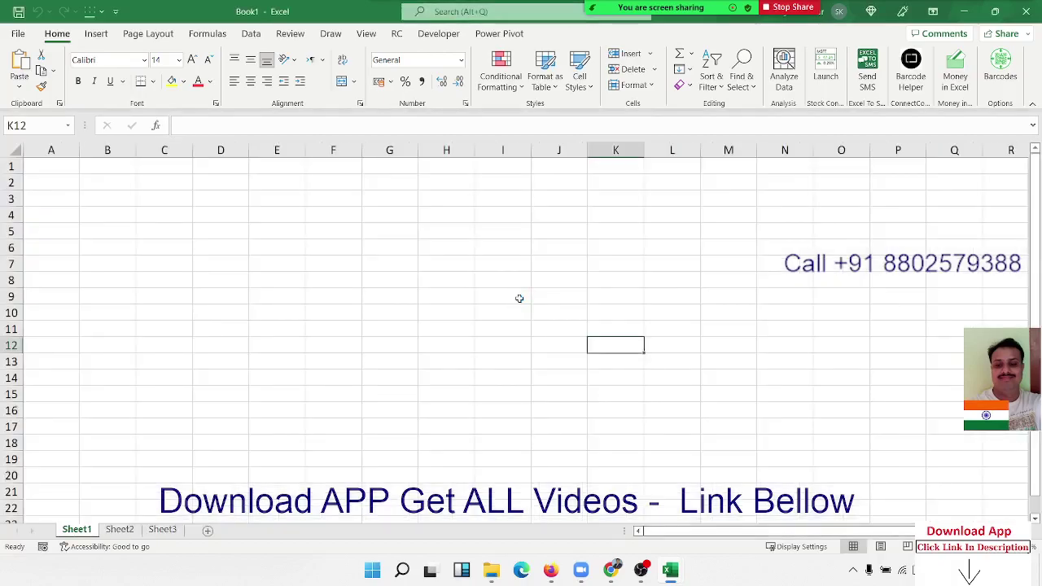
pyautogui.moveTo(491, 571)
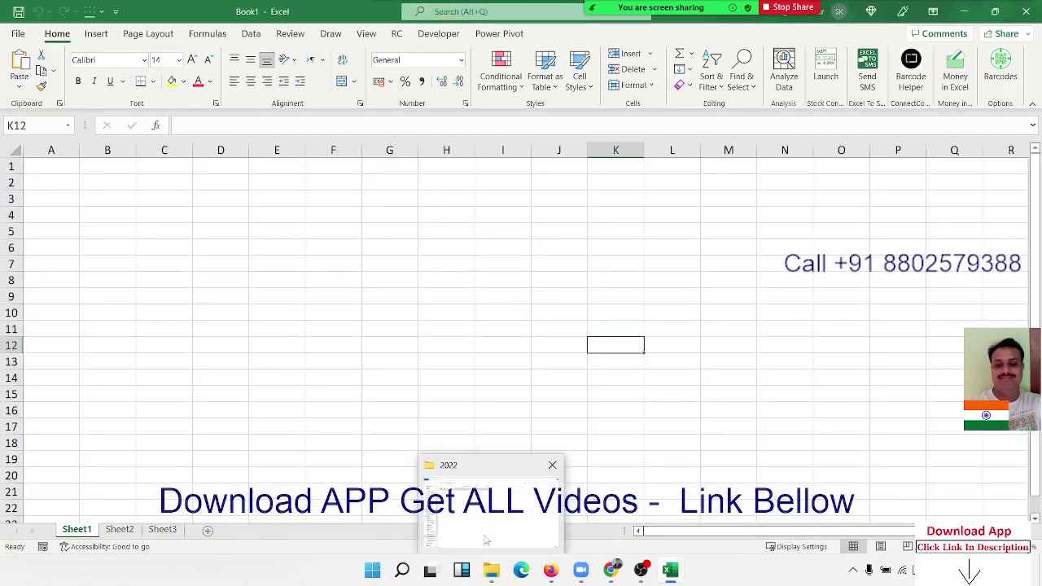
# Step: Delete workbook 1 from E:\2022, then delete the 2022 folder from Local Disk (E:)
pyautogui.click(485, 539)
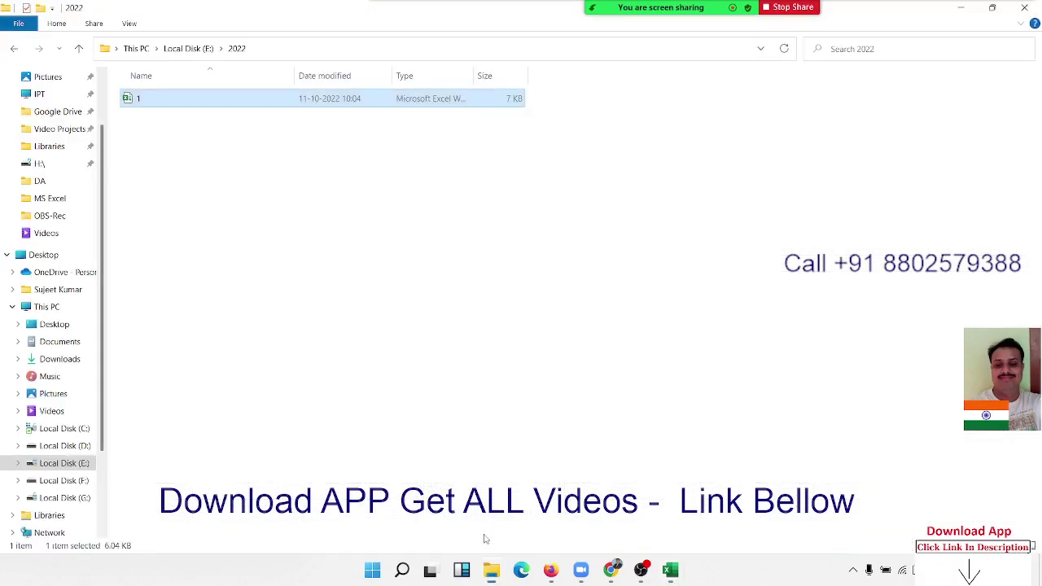
pyautogui.rightClick(240, 98)
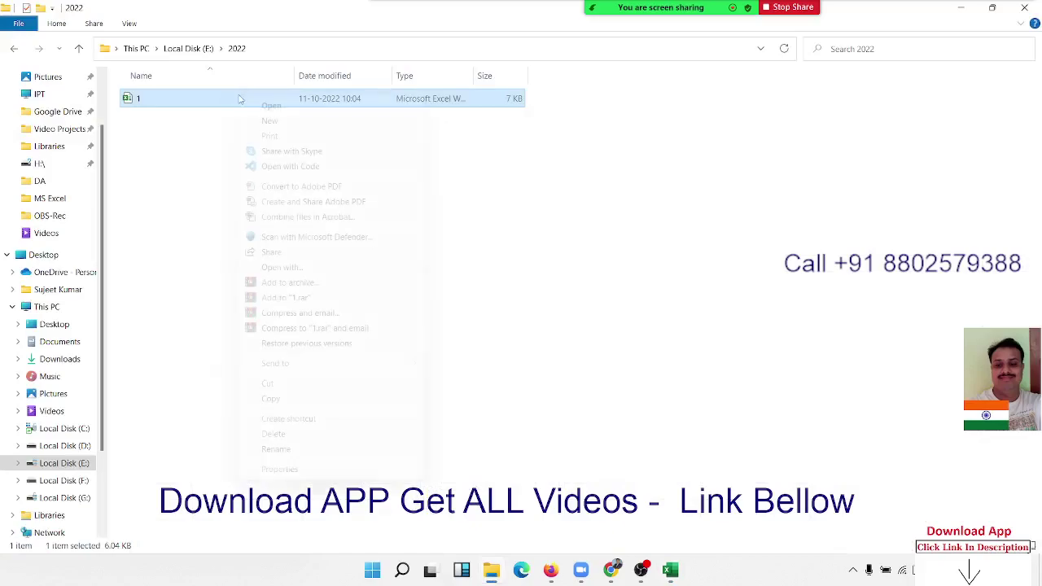
pyautogui.click(363, 435)
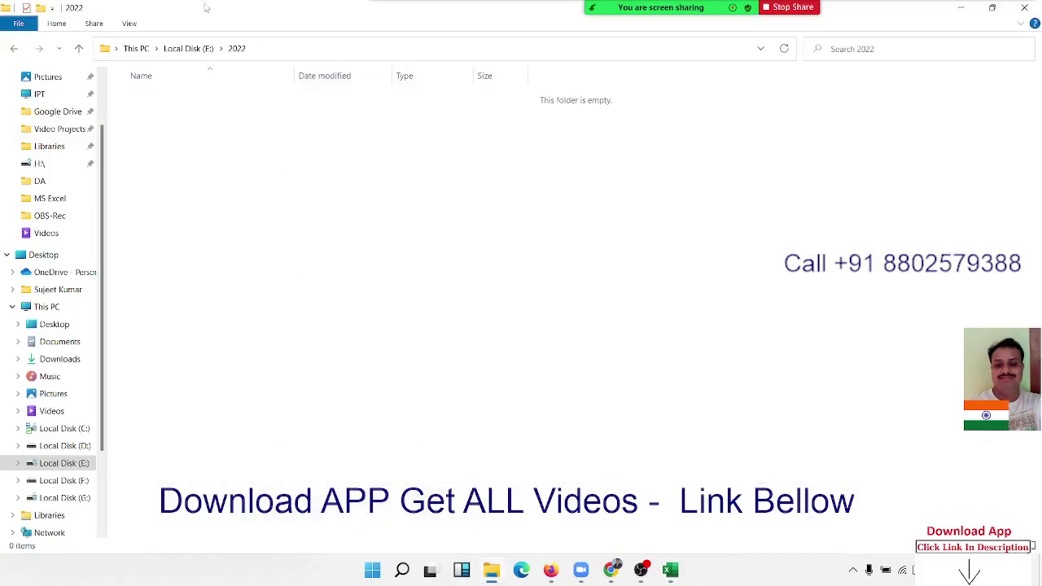
pyautogui.click(205, 45)
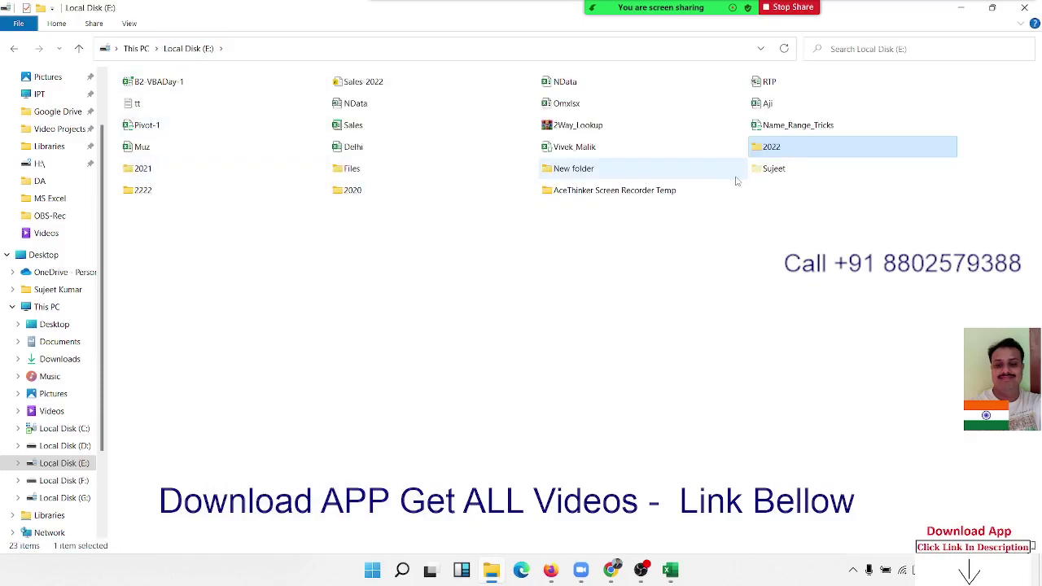
pyautogui.rightClick(777, 149)
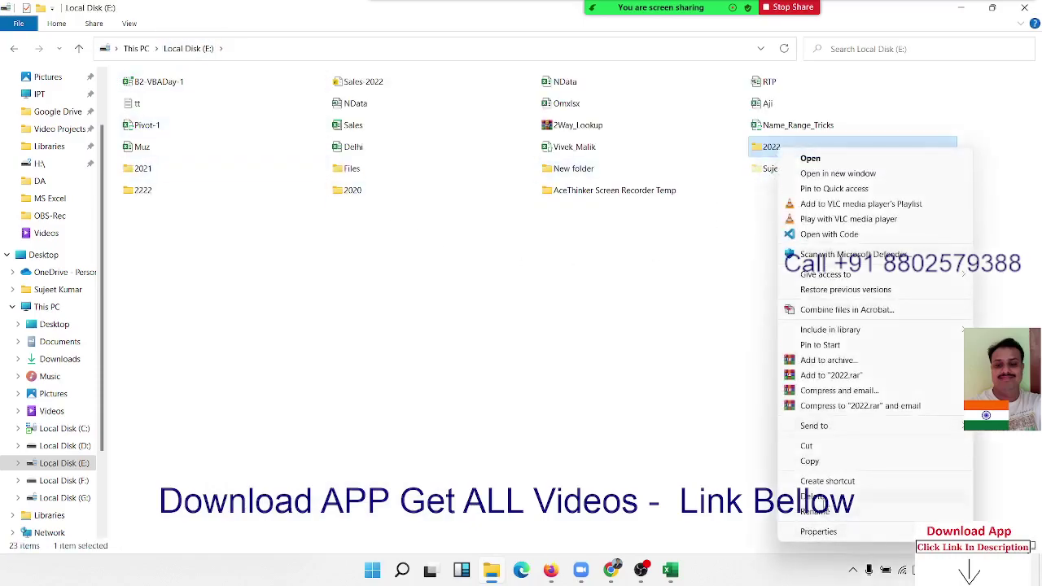
pyautogui.click(822, 498)
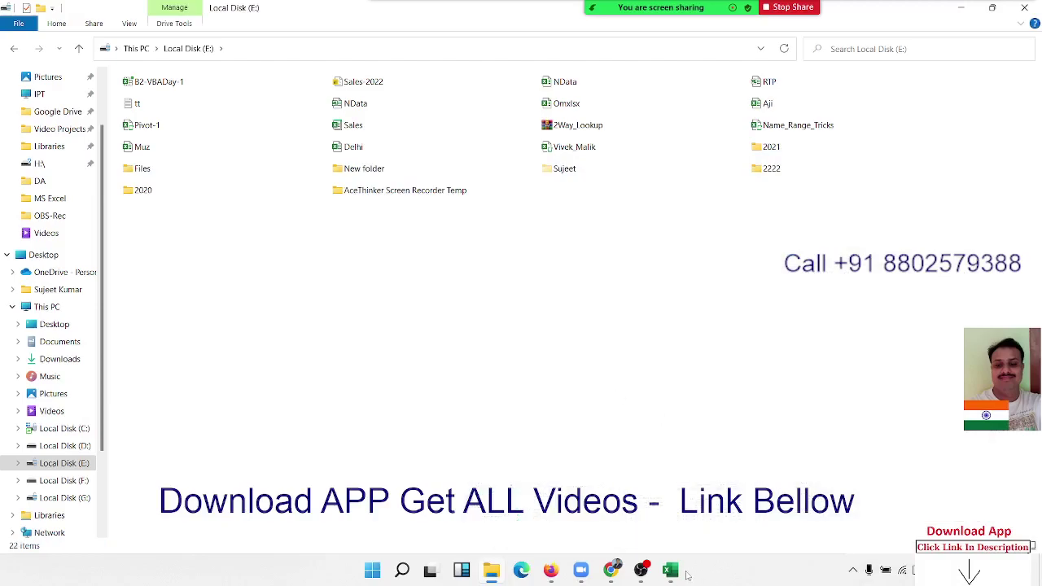
# Step: From Book1's Developer tab, open the Visual Basic editor and insert a new Module1
pyautogui.moveTo(670, 570)
pyautogui.click(674, 546)
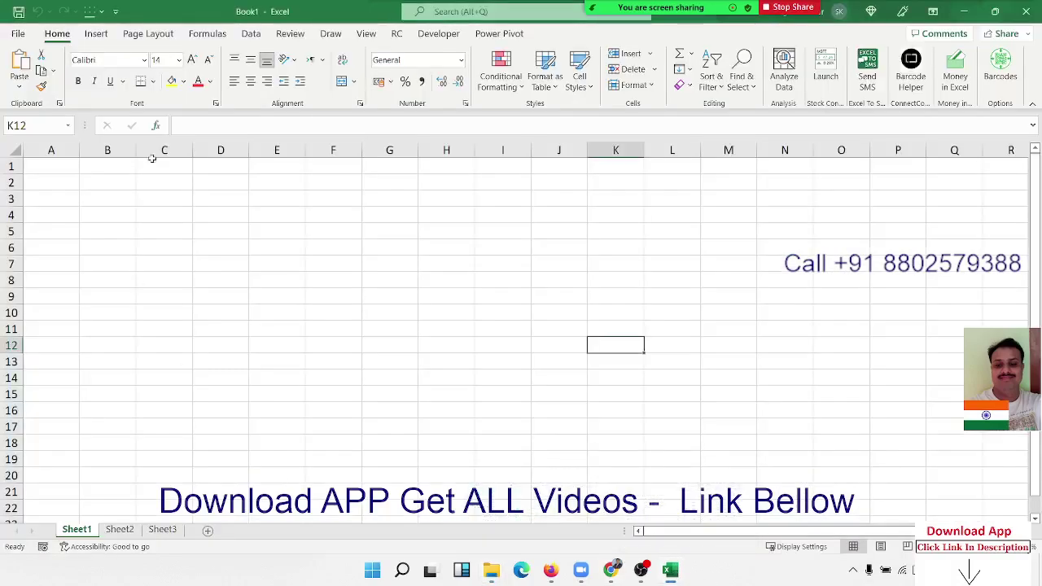
pyautogui.click(431, 32)
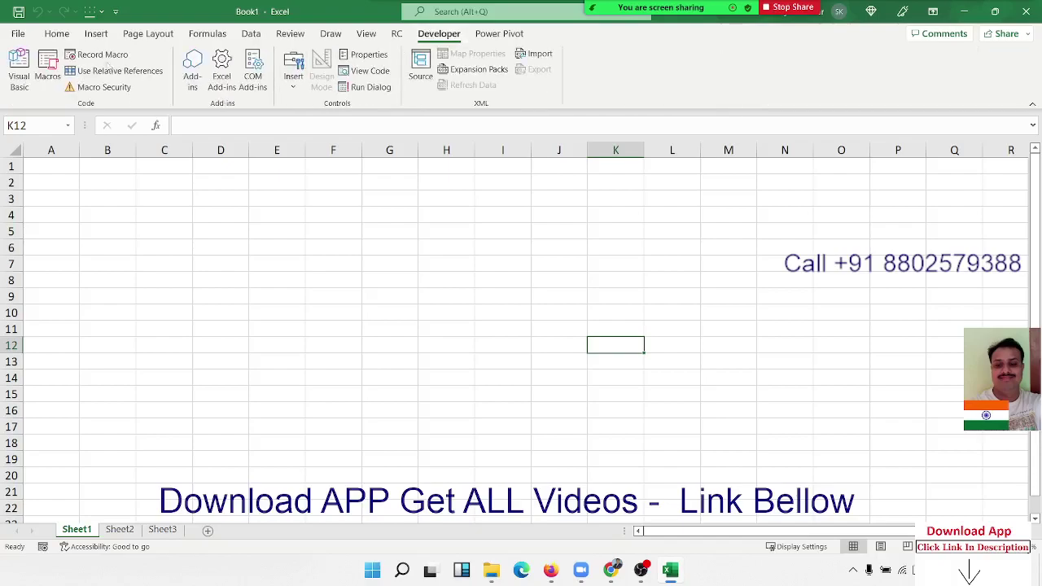
pyautogui.click(18, 71)
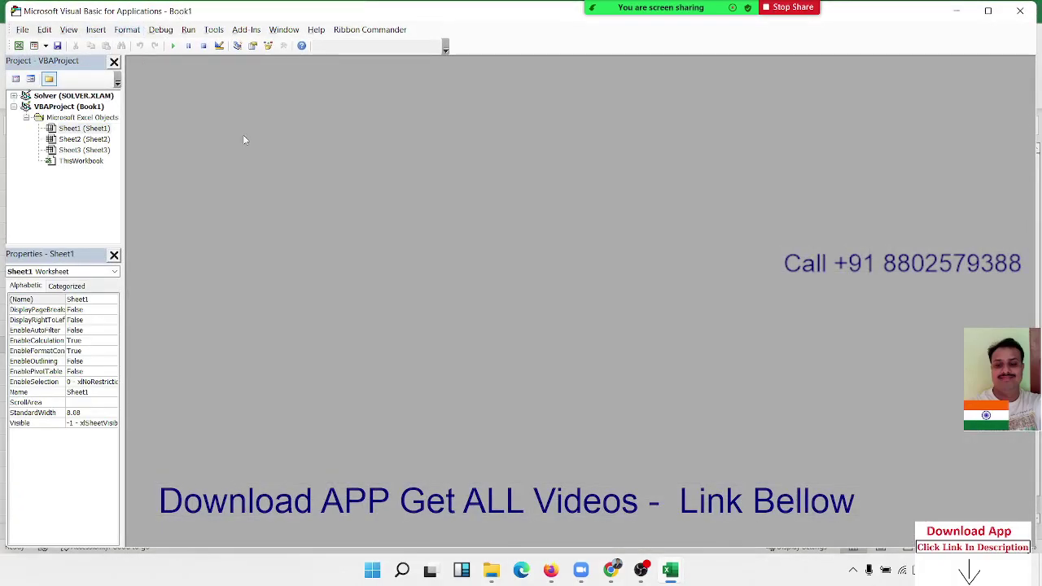
pyautogui.click(95, 31)
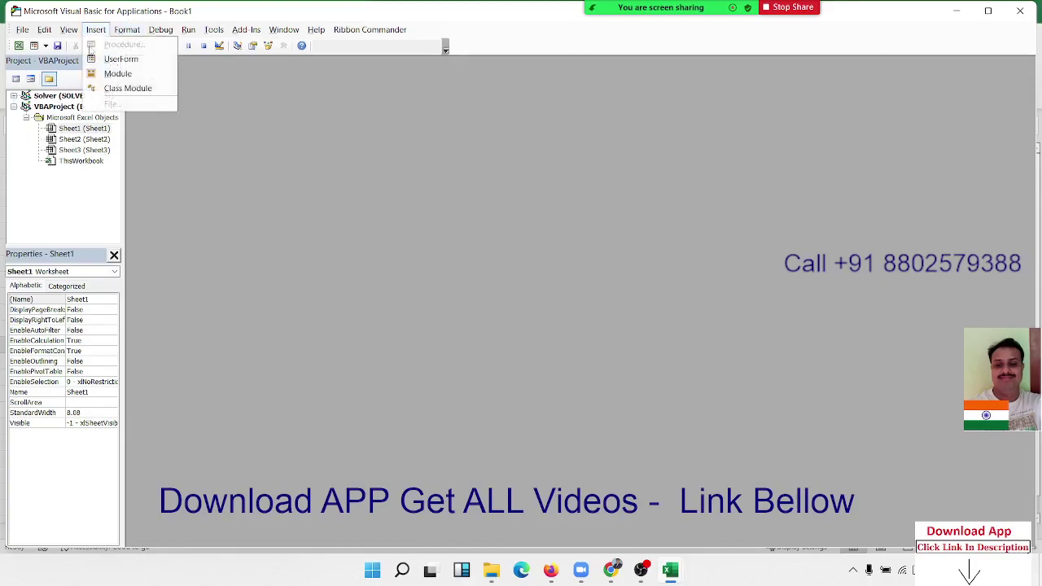
pyautogui.click(106, 73)
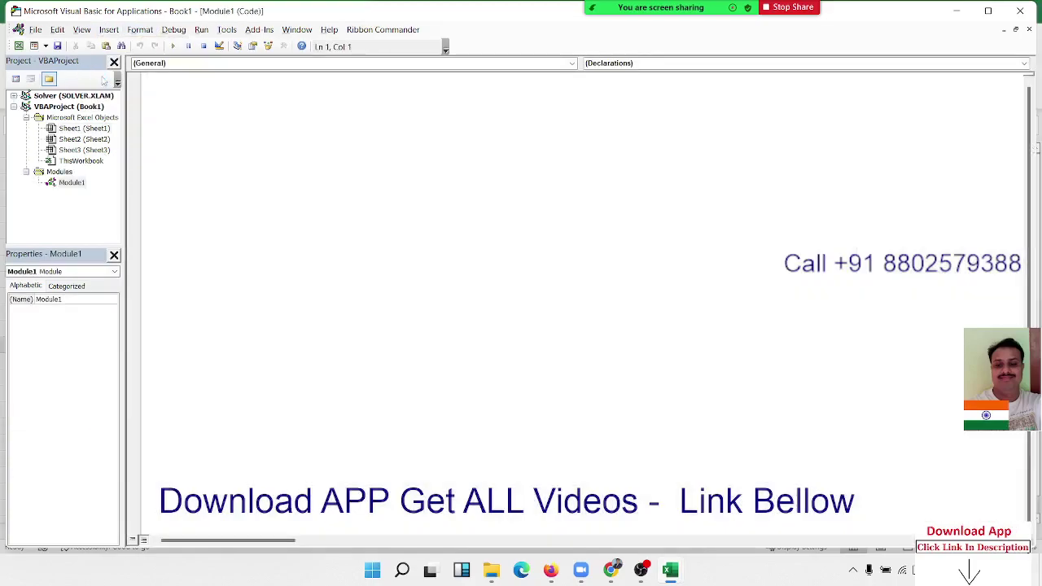
# Step: Write the empty Sub cr_Sheet() and confirm it appears in Book1's Macros list
pyautogui.write('sub ')
pyautogui.write('cr S')
pyautogui.write('heet(')
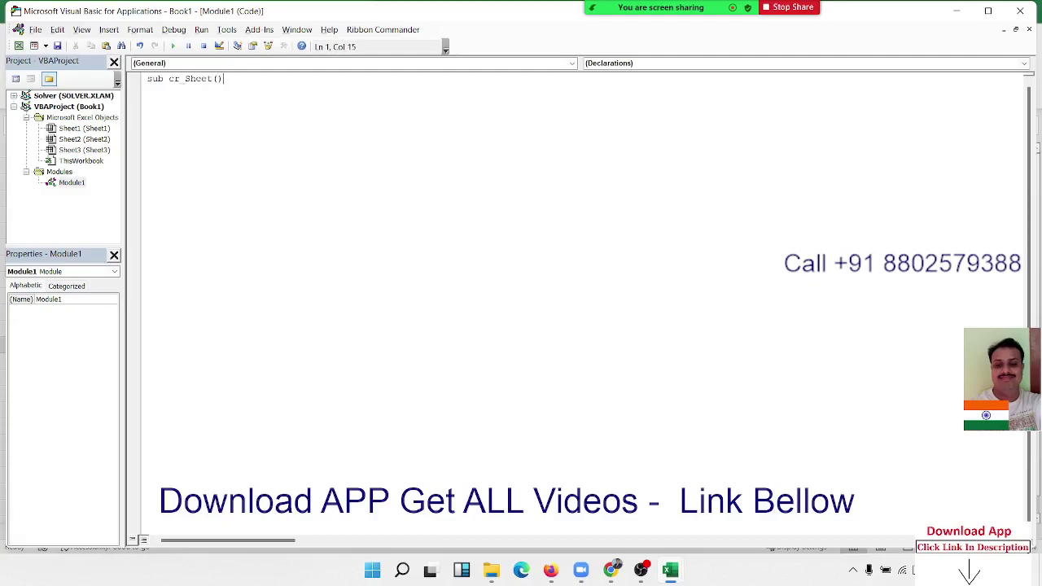
pyautogui.press('Return')
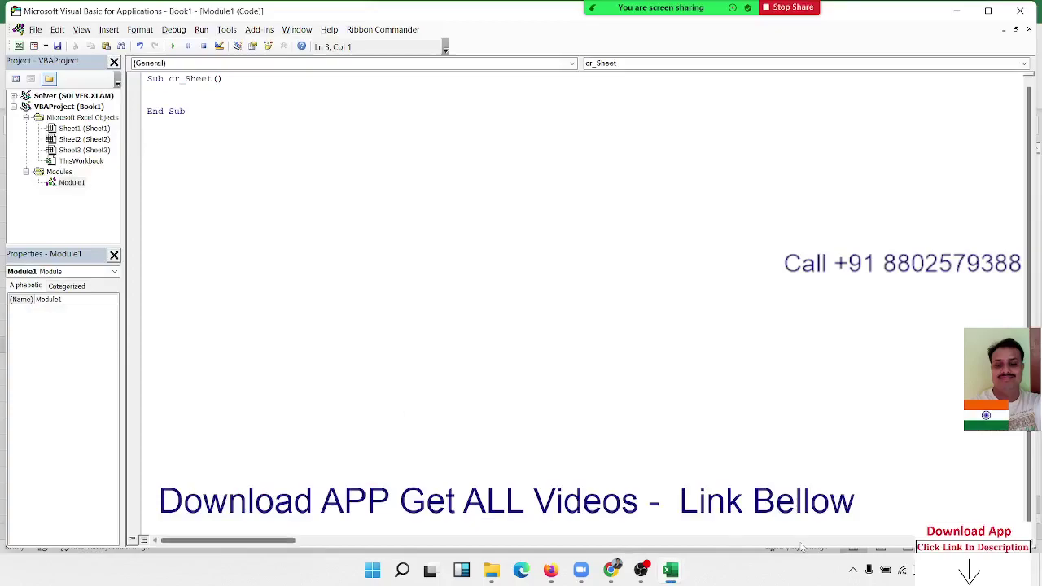
pyautogui.moveTo(670, 569)
pyautogui.click(622, 513)
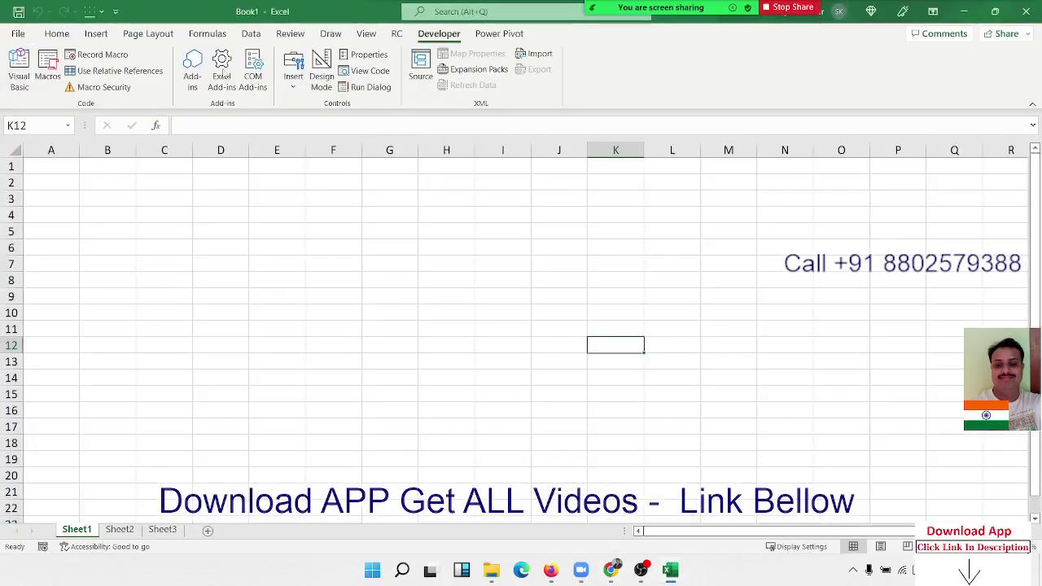
pyautogui.click(47, 66)
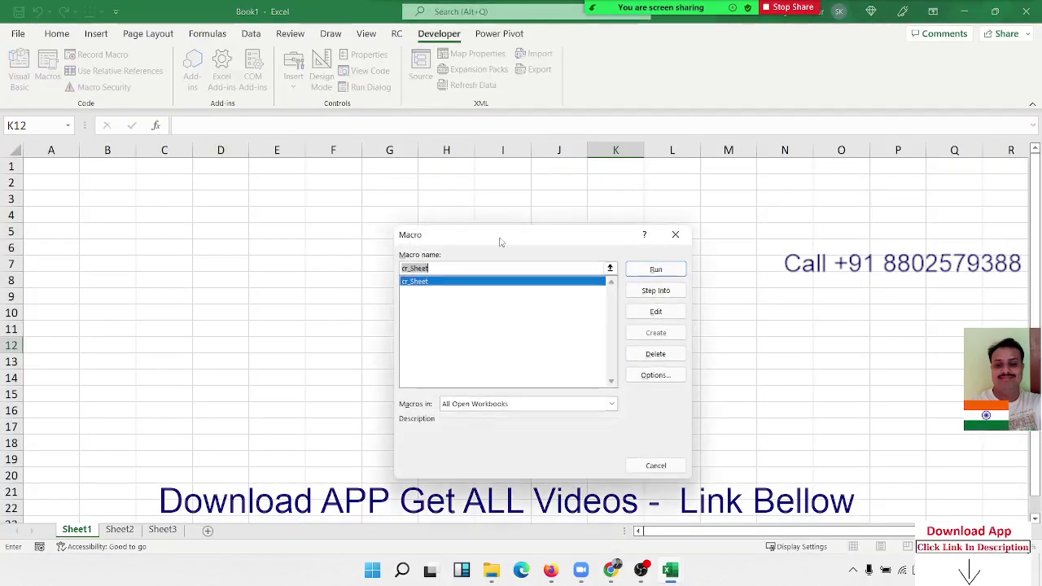
pyautogui.click(655, 375)
pyautogui.press('Escape')
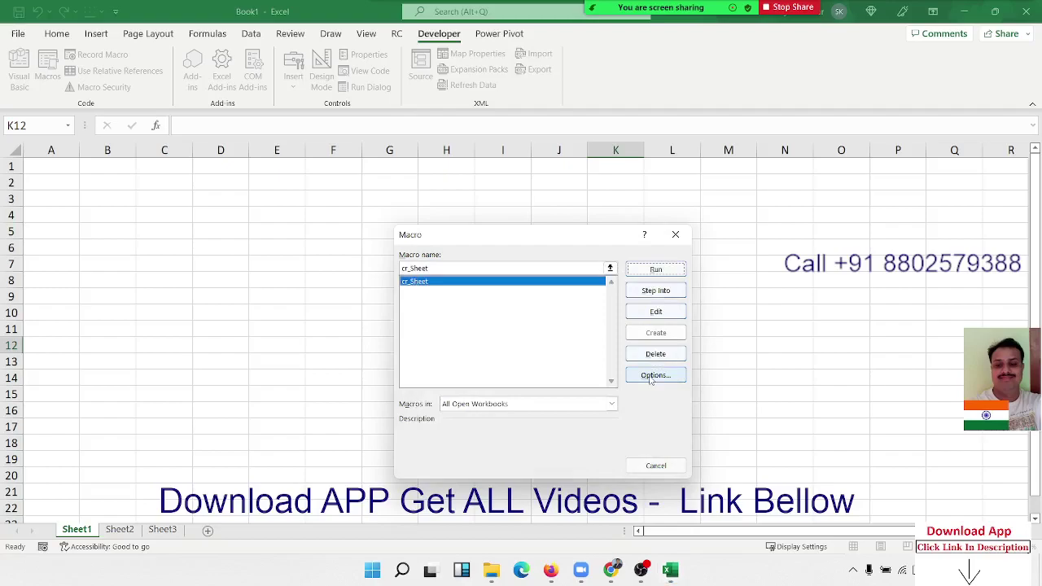
pyautogui.press('Escape')
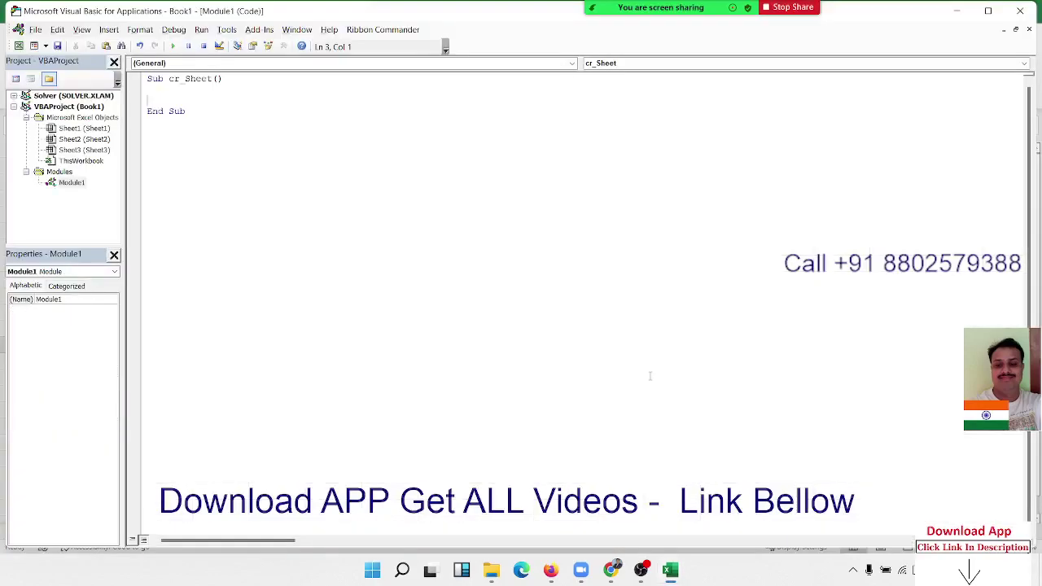
# Step: Add blank lines inside cr_Sheet and switch back to Excel
pyautogui.press('Return')
pyautogui.press('Return')
pyautogui.hotkey('alt', 'F11')
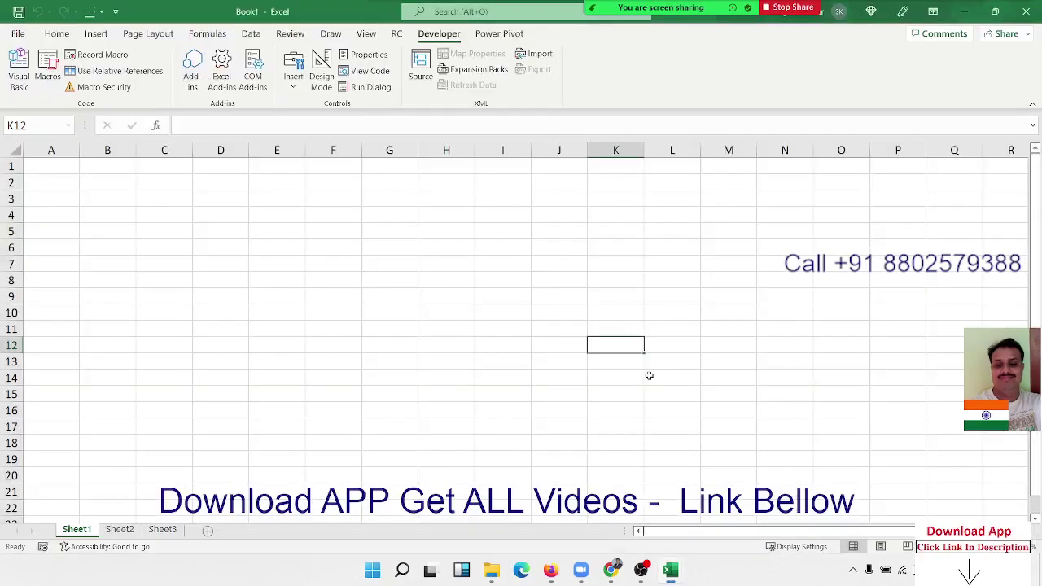
pyautogui.hotkey('alt', 'Tab')
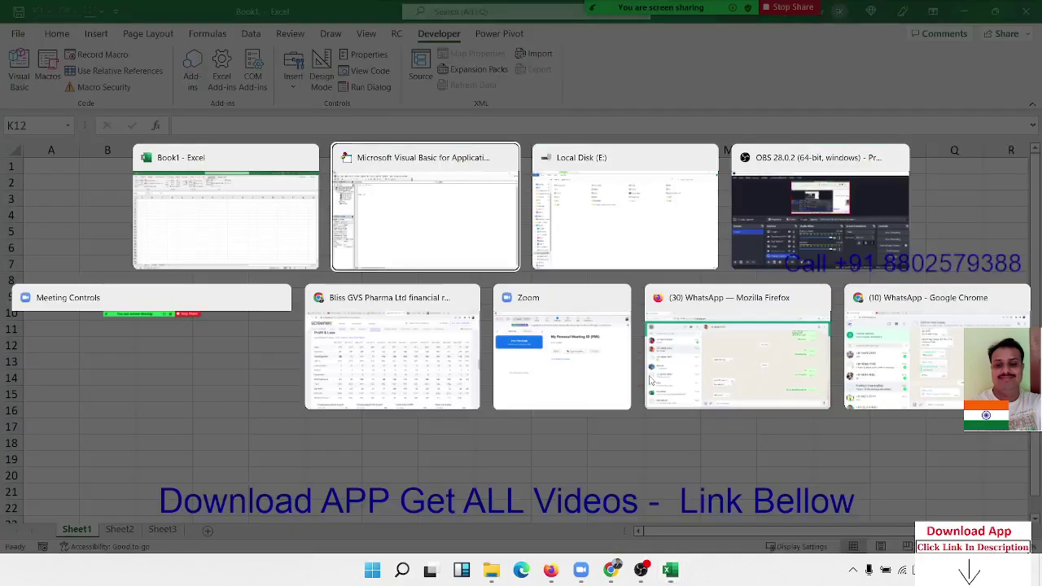
# Step: Confirm drive E's path is E:\ and add the line MkDir "E:\2022" inside cr_Sheet
pyautogui.hotkey('alt', 'Tab')
pyautogui.hotkey('alt', 'Tab')
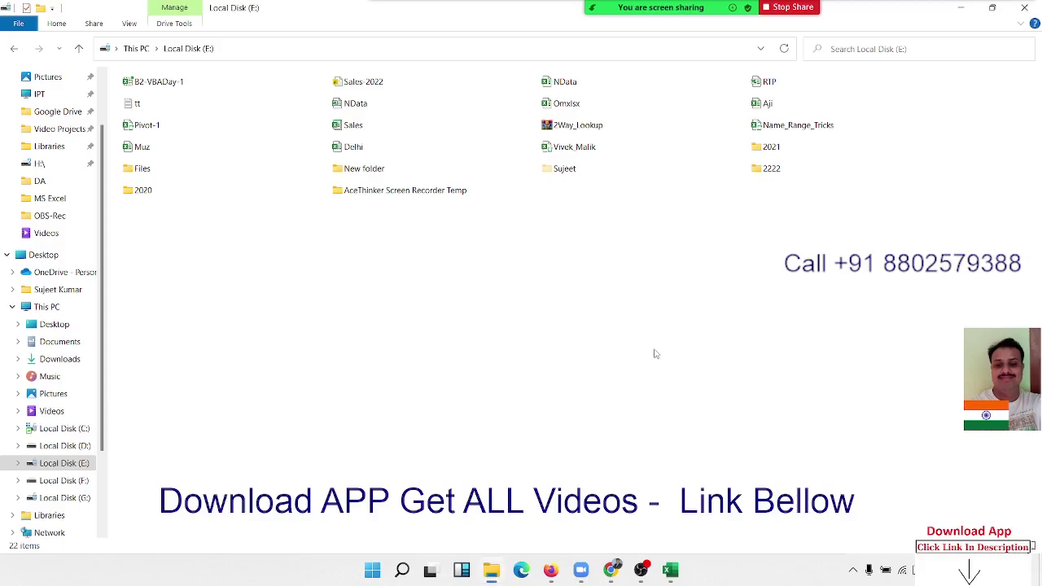
pyautogui.click(287, 53)
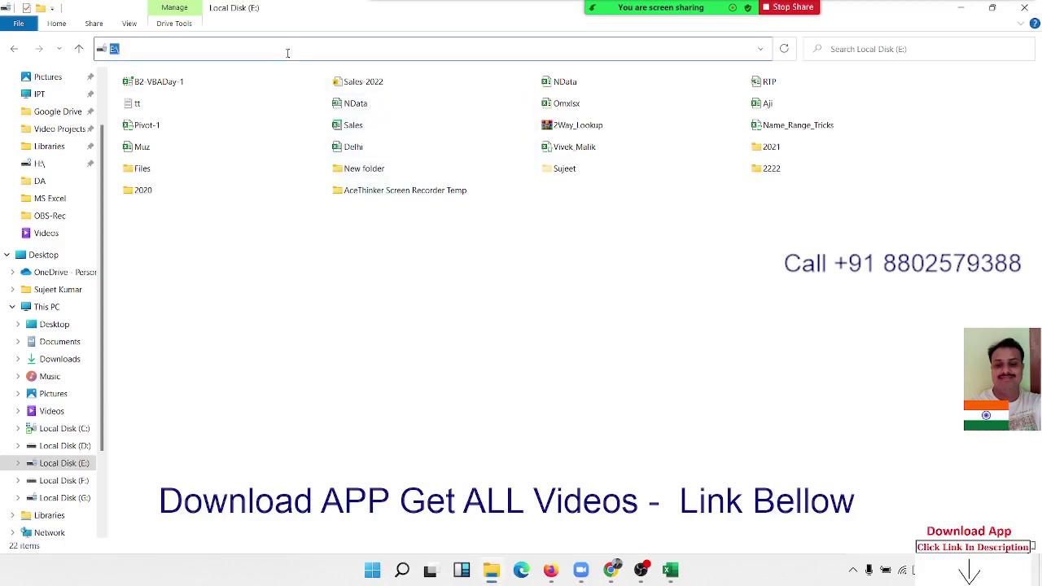
pyautogui.press('Escape')
pyautogui.hotkey('alt', 'Tab')
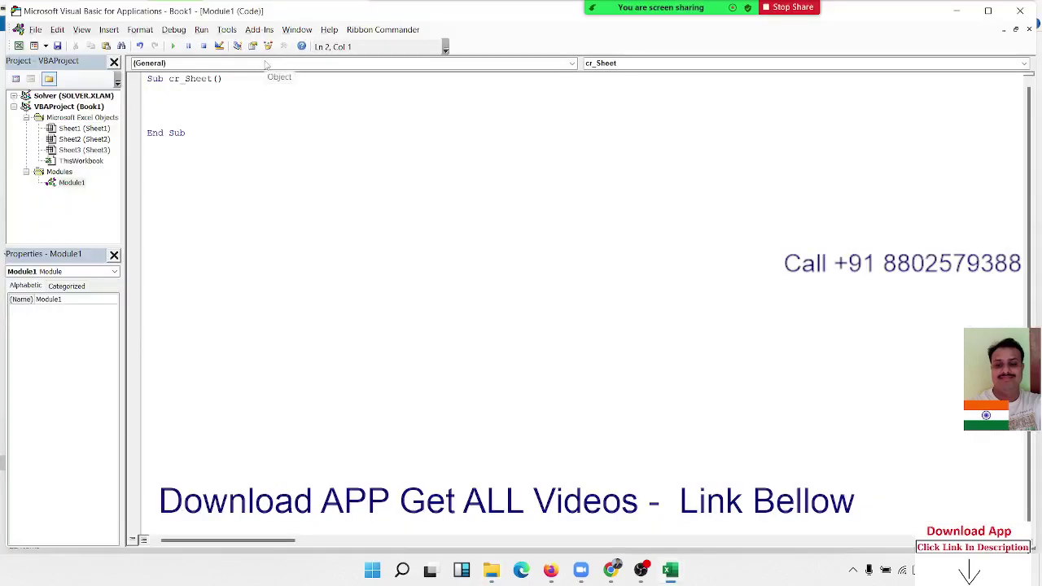
pyautogui.press('Return')
pyautogui.write('mkdir')
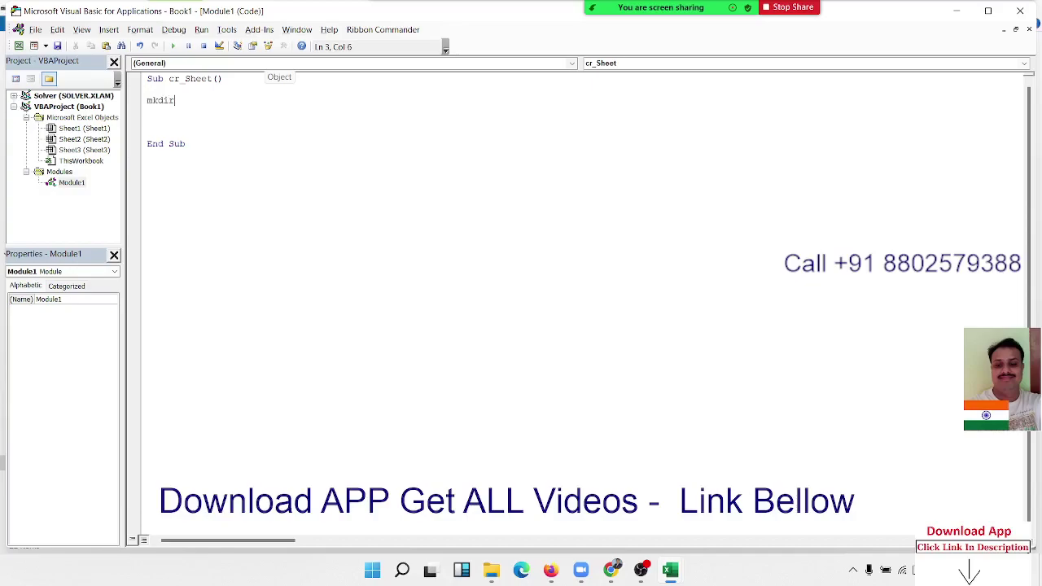
pyautogui.write(' "')
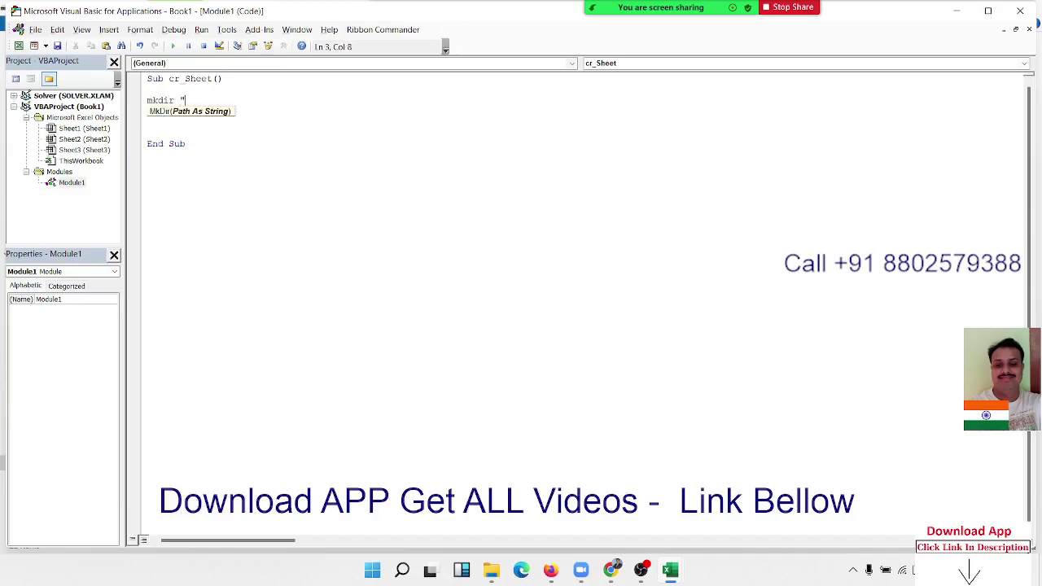
pyautogui.write('E:\\')
pyautogui.write('2022"')
pyautogui.press('Return')
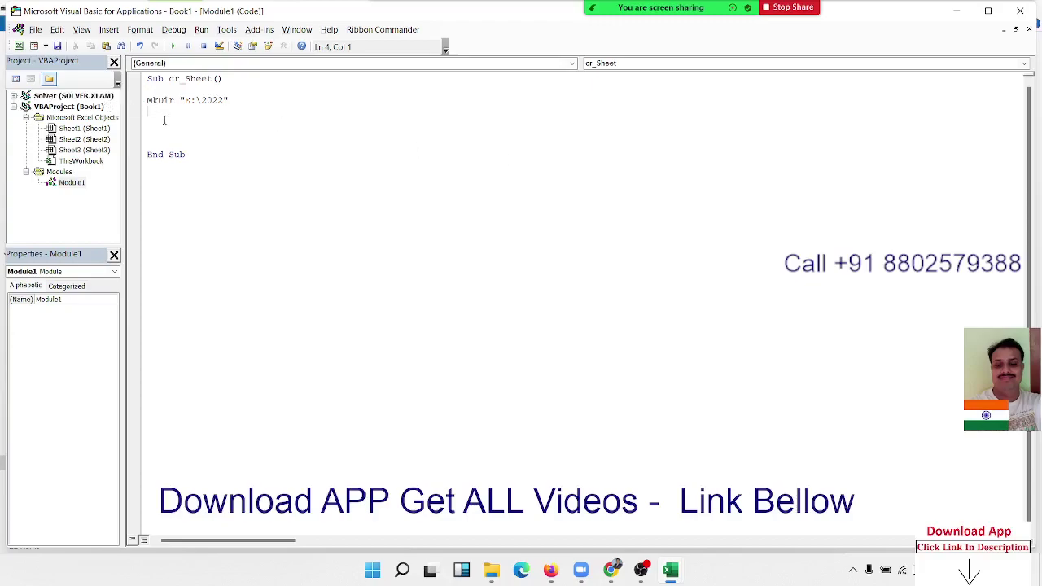
pyautogui.hotkey('alt', 'Tab')
pyautogui.hotkey('alt', 'Tab')
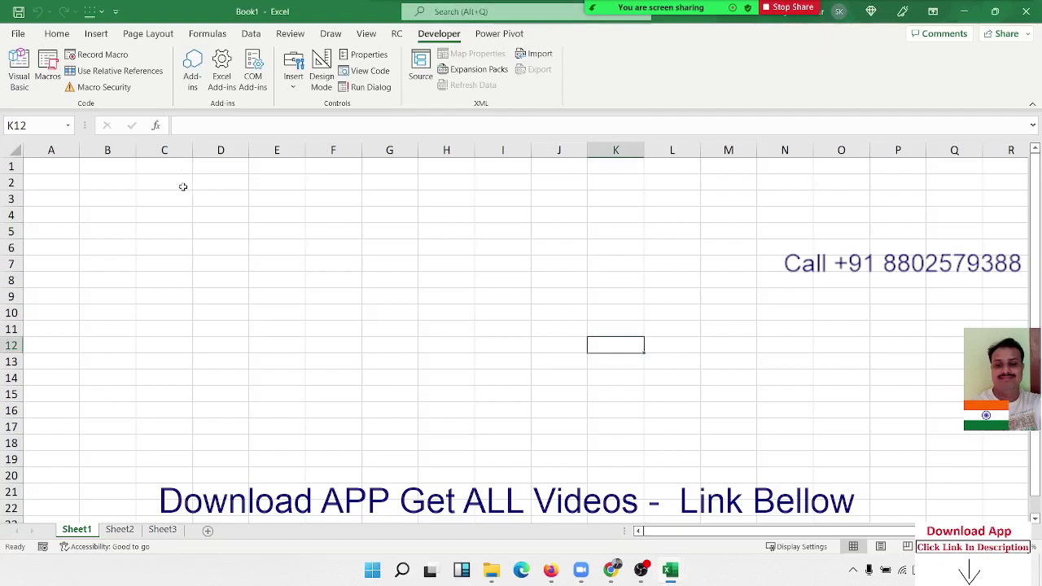
# Step: Enter =TODAY() in C2 and =YEAR(C2) in C3, giving 11-10-2022 and 2022
pyautogui.click(183, 187)
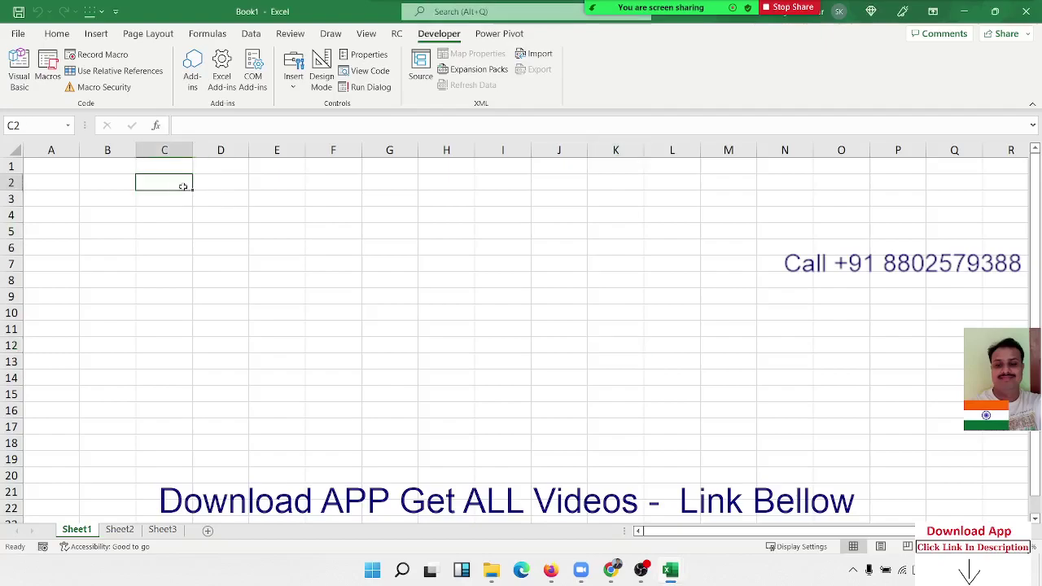
pyautogui.write('=to')
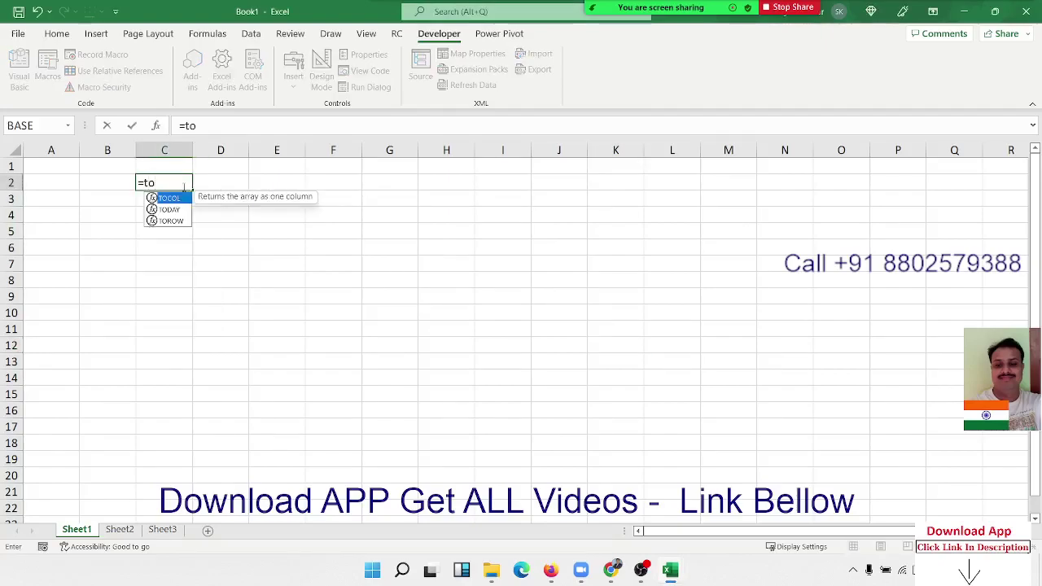
pyautogui.write('day()')
pyautogui.press('Return')
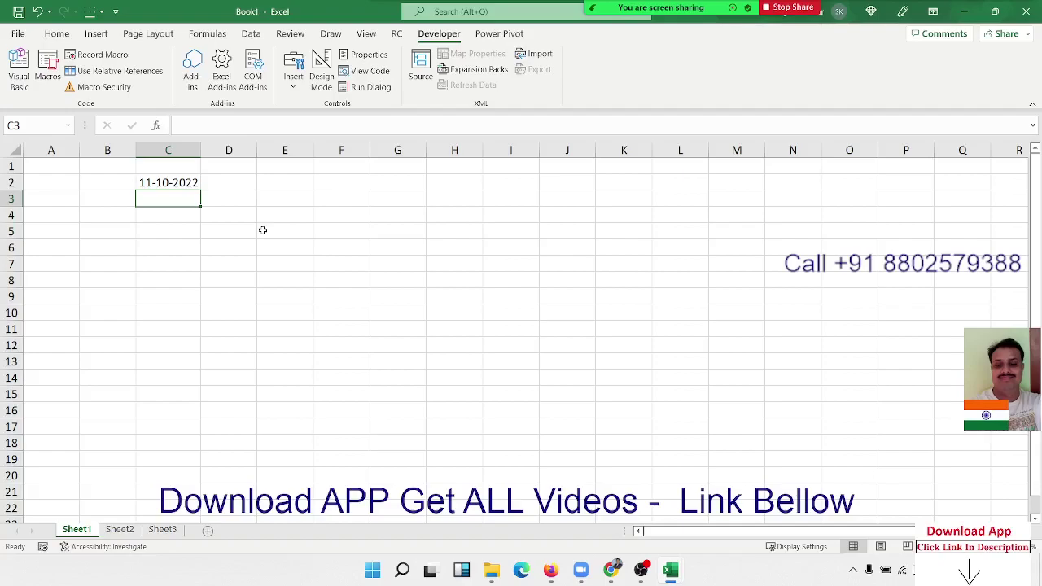
pyautogui.write('=')
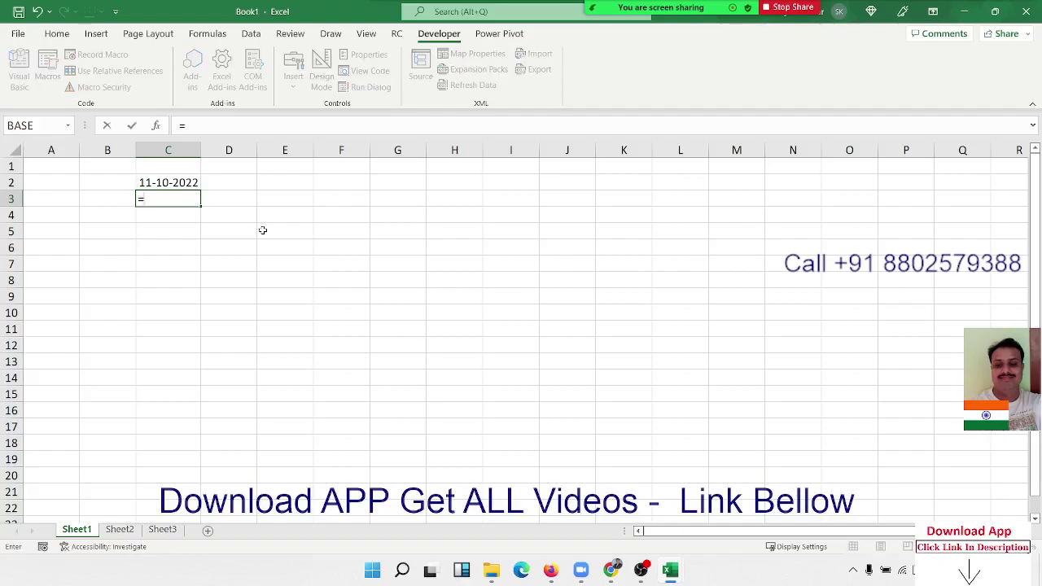
pyautogui.write('d')
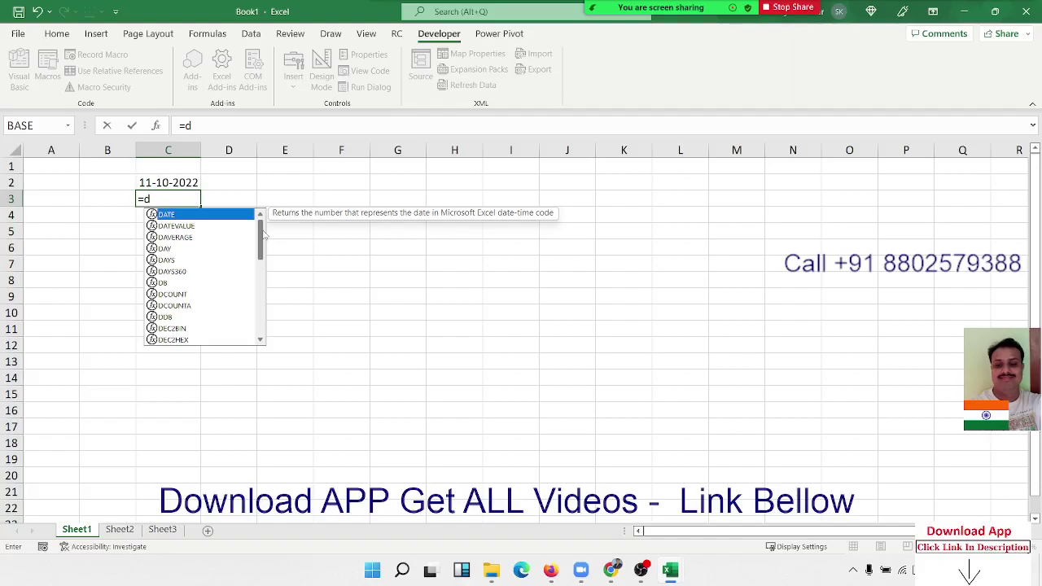
pyautogui.press('BackSpace')
pyautogui.write('yea')
pyautogui.press('Tab')
pyautogui.press('Up')
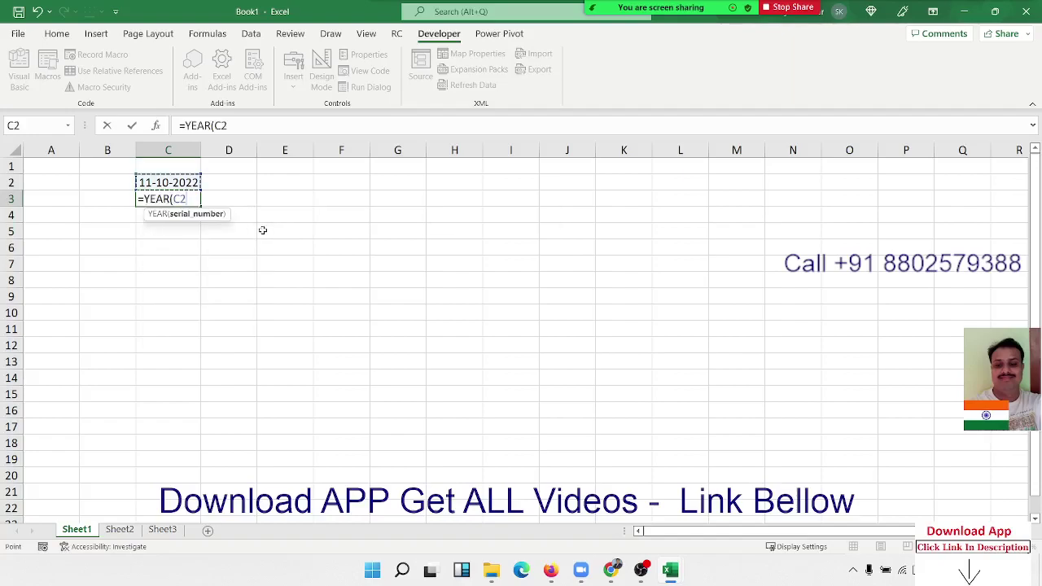
pyautogui.press('Return')
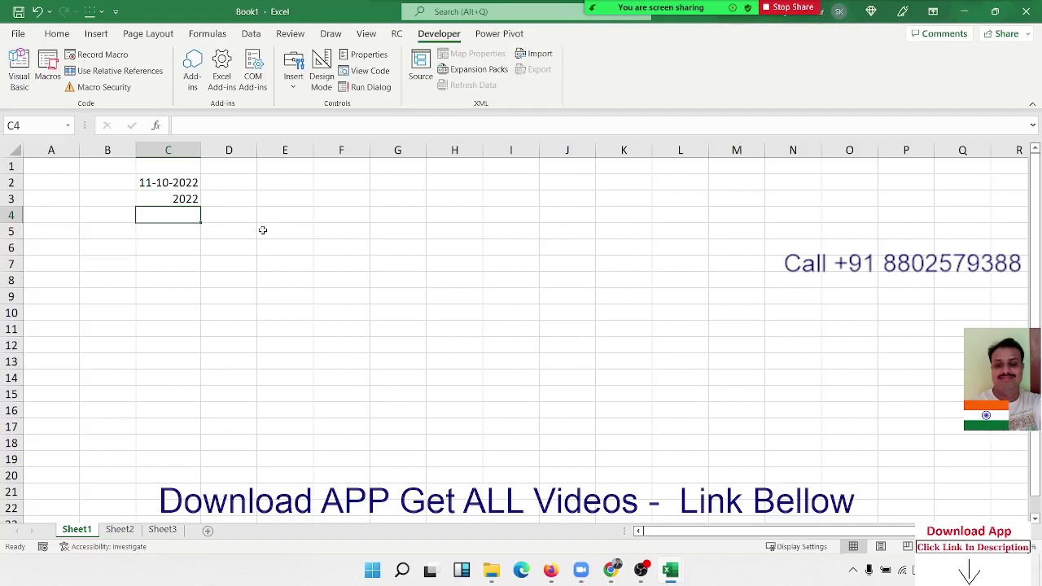
# Step: Clear C2:C3, then add blank lines above MkDir in the VBA editor
pyautogui.press('Up')
pyautogui.press('Up')
pyautogui.hotkey('shift', 'Down')
pyautogui.press('Delete')
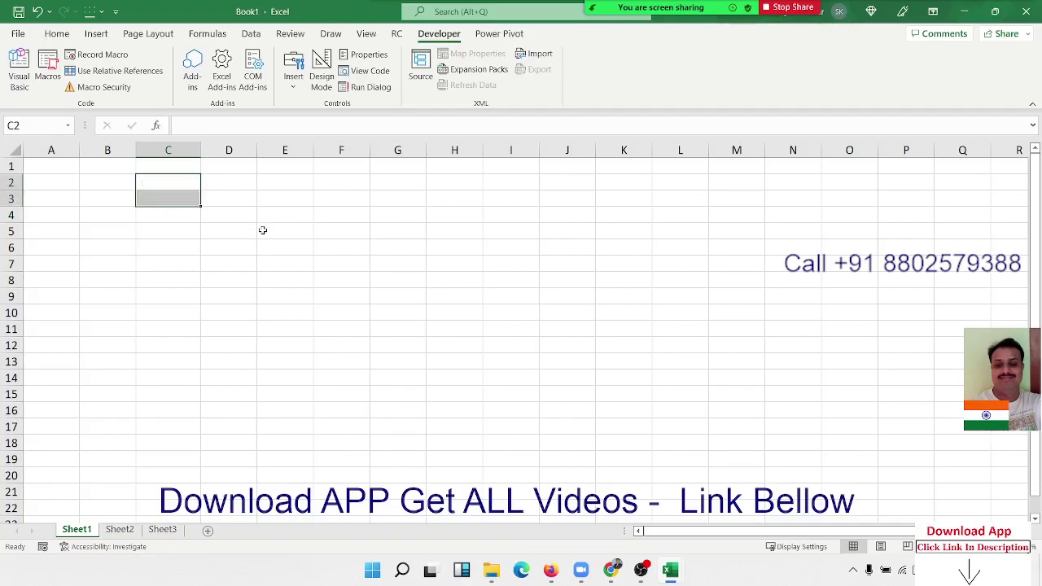
pyautogui.hotkey('alt', 'Tab')
pyautogui.hotkey('alt', 'Tab')
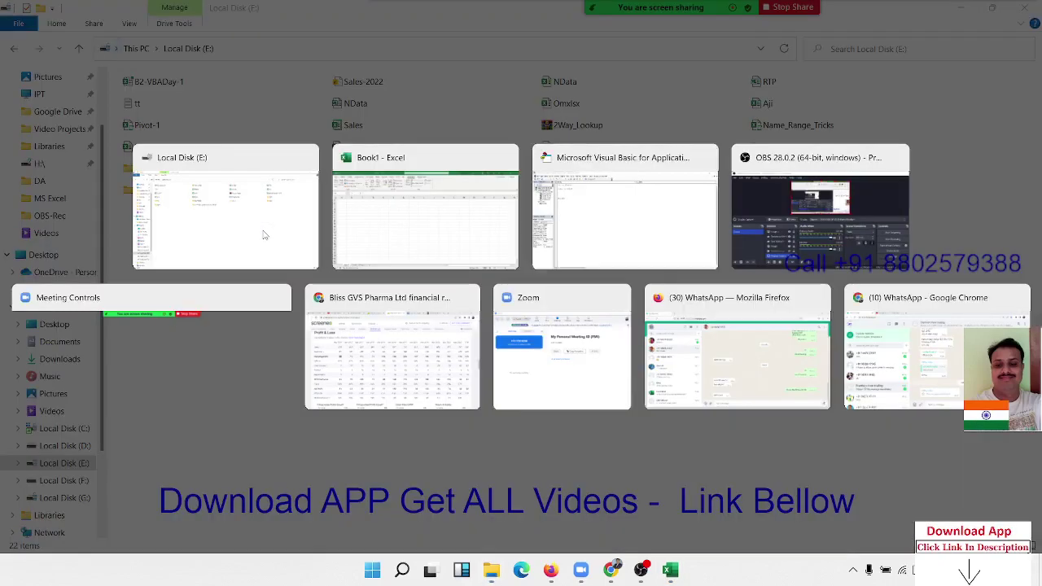
pyautogui.hotkey('alt', 'Tab')
pyautogui.press('Return')
pyautogui.press('Return')
pyautogui.press('Up')
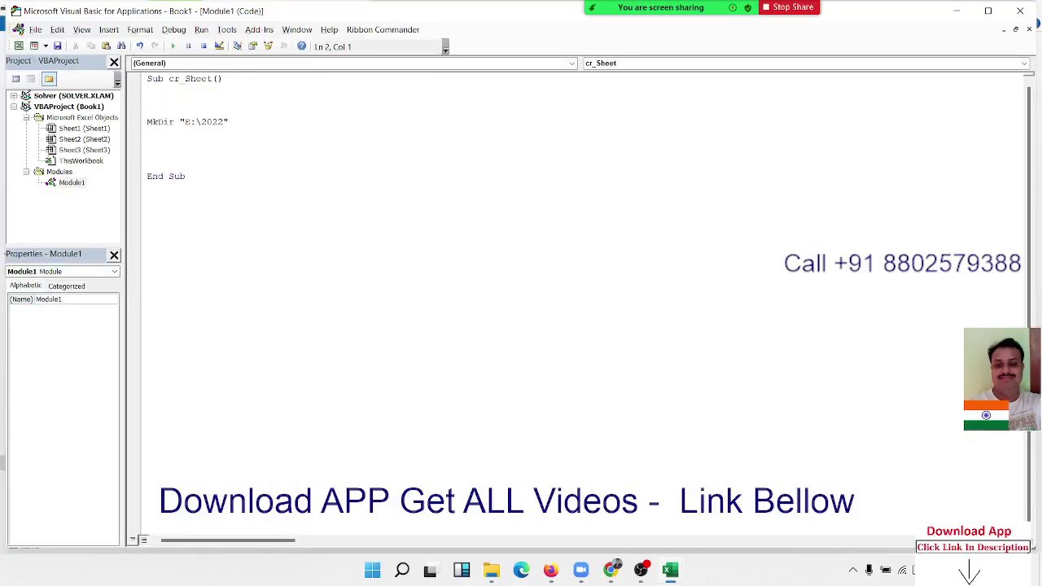
# Step: Enter y = Year(Date) on line 2 of cr_Sheet, above the MkDir statement
pyautogui.write('Y')
pyautogui.write('=')
pyautogui.write('year(')
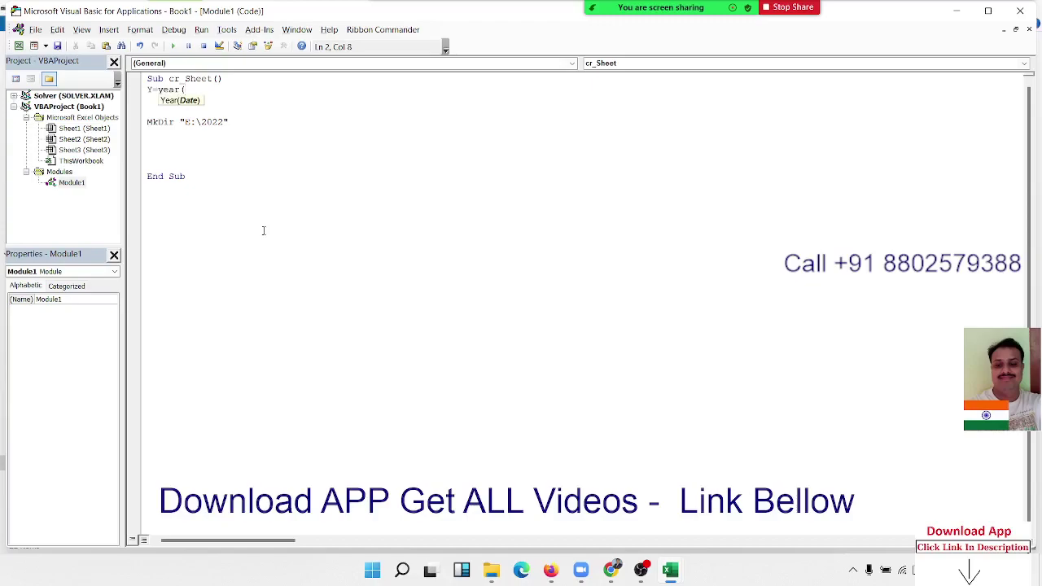
pyautogui.write('toda')
pyautogui.write('y')
pyautogui.write('(')
pyautogui.press('BackSpace')
pyautogui.press('BackSpace')
pyautogui.press('BackSpace')
pyautogui.press('BackSpace')
pyautogui.press('BackSpace')
pyautogui.press('BackSpace')
pyautogui.write('date')
pyautogui.click(147, 100)
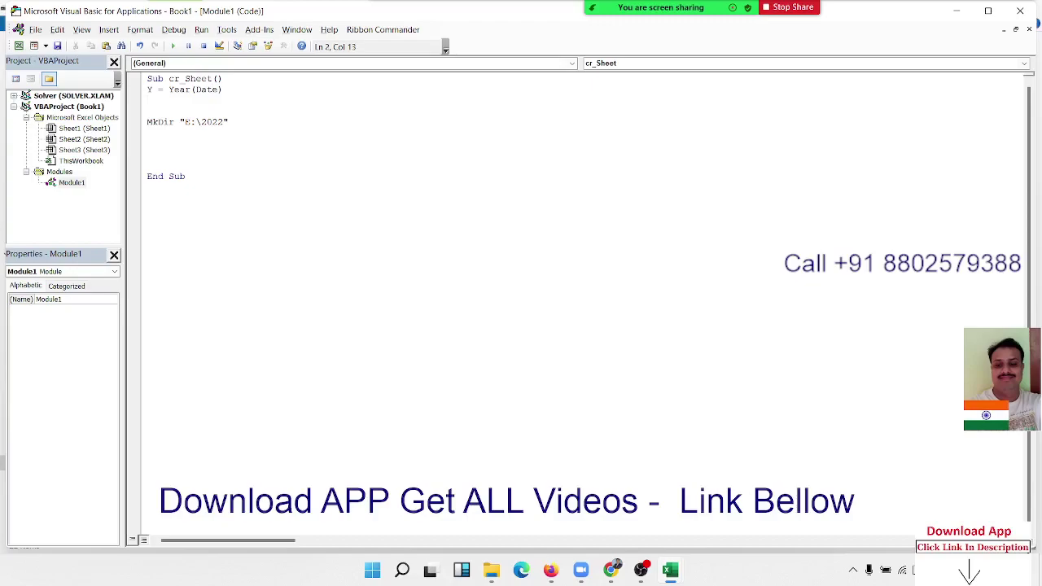
pyautogui.click(172, 90)
pyautogui.hotkey('shift', 'Left')
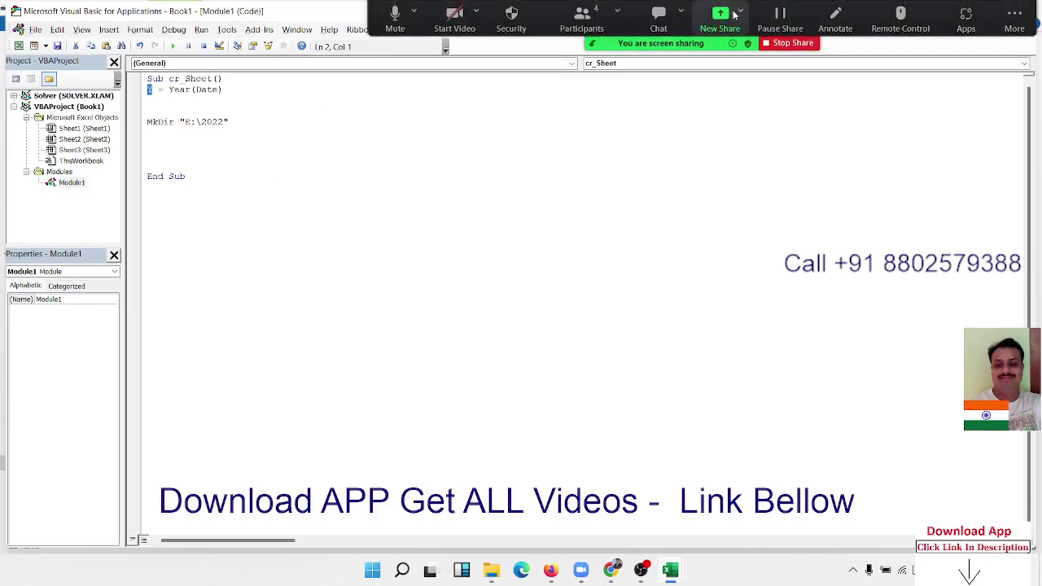
pyautogui.click(838, 29)
pyautogui.click(838, 30)
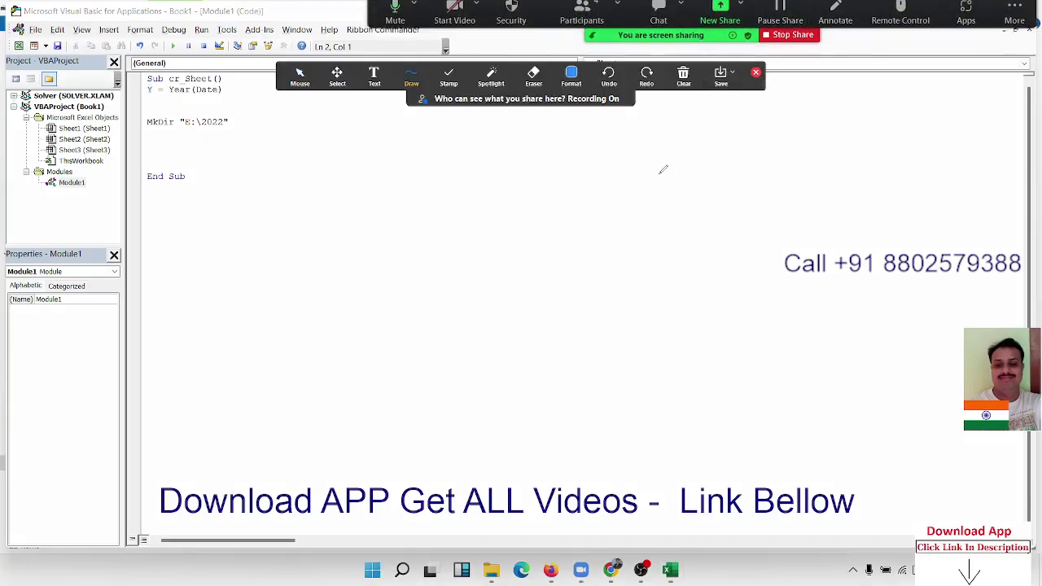
pyautogui.moveTo(536, 194)
pyautogui.mouseDown()
pyautogui.moveTo(562, 229)
pyautogui.moveTo(656, 199)
pyautogui.moveTo(726, 232)
pyautogui.mouseUp()
pyautogui.moveTo(751, 192)
pyautogui.mouseDown()
pyautogui.moveTo(765, 225)
pyautogui.moveTo(820, 195)
pyautogui.moveTo(867, 242)
pyautogui.mouseUp()
pyautogui.moveTo(825, 210); pyautogui.dragTo(863, 231)
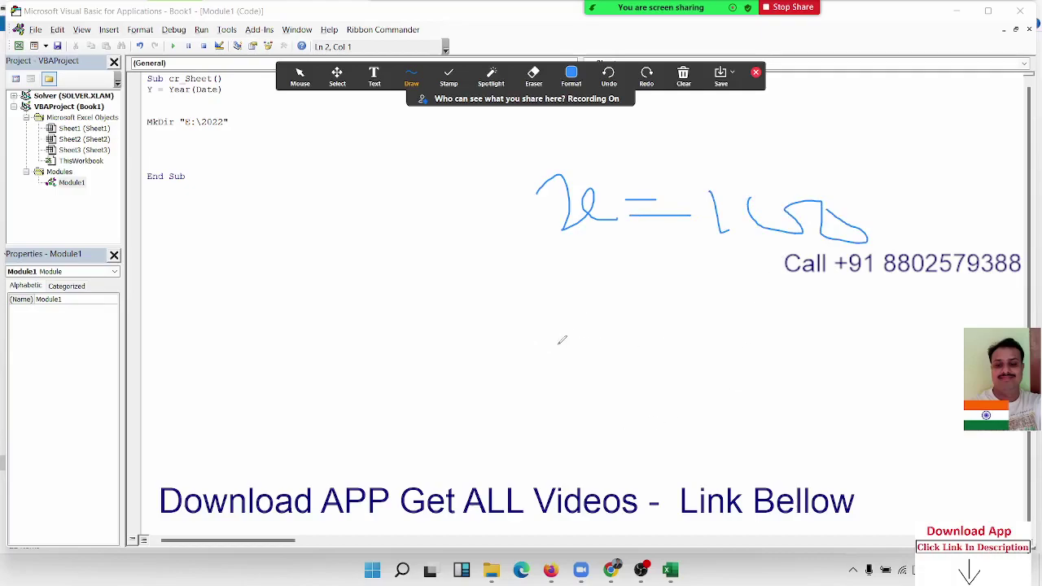
pyautogui.click(553, 341)
pyautogui.moveTo(568, 340)
pyautogui.mouseDown()
pyautogui.moveTo(560, 364)
pyautogui.moveTo(580, 332)
pyautogui.moveTo(601, 355)
pyautogui.moveTo(628, 346)
pyautogui.moveTo(626, 370)
pyautogui.mouseUp()
pyautogui.moveTo(667, 301); pyautogui.dragTo(672, 379)
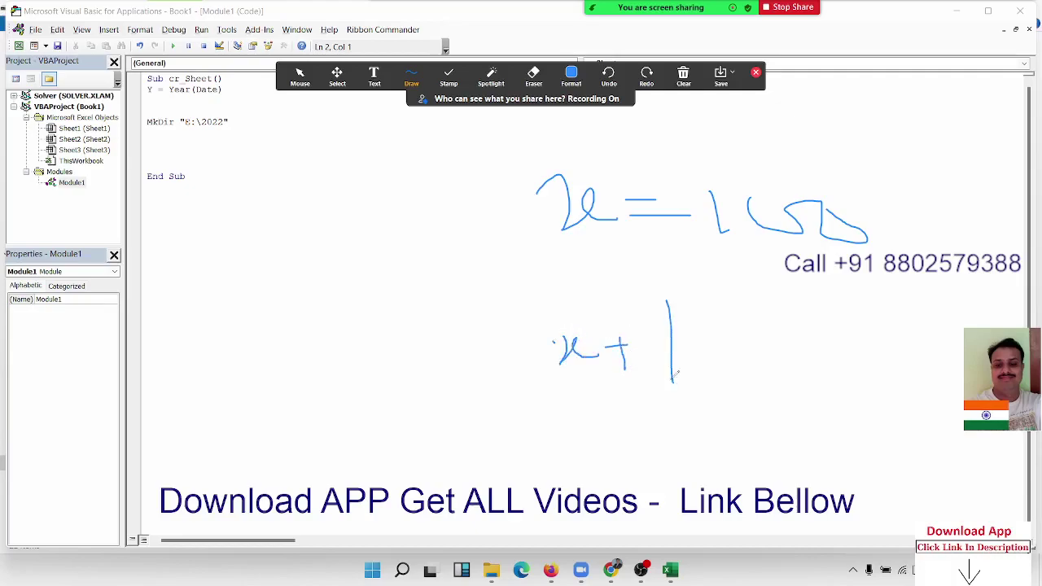
pyautogui.moveTo(696, 308)
pyautogui.mouseDown()
pyautogui.moveTo(701, 370)
pyautogui.moveTo(716, 325)
pyautogui.moveTo(699, 317)
pyautogui.mouseUp()
pyautogui.moveTo(670, 387)
pyautogui.mouseDown()
pyautogui.moveTo(674, 422)
pyautogui.moveTo(721, 410)
pyautogui.moveTo(730, 384)
pyautogui.mouseUp()
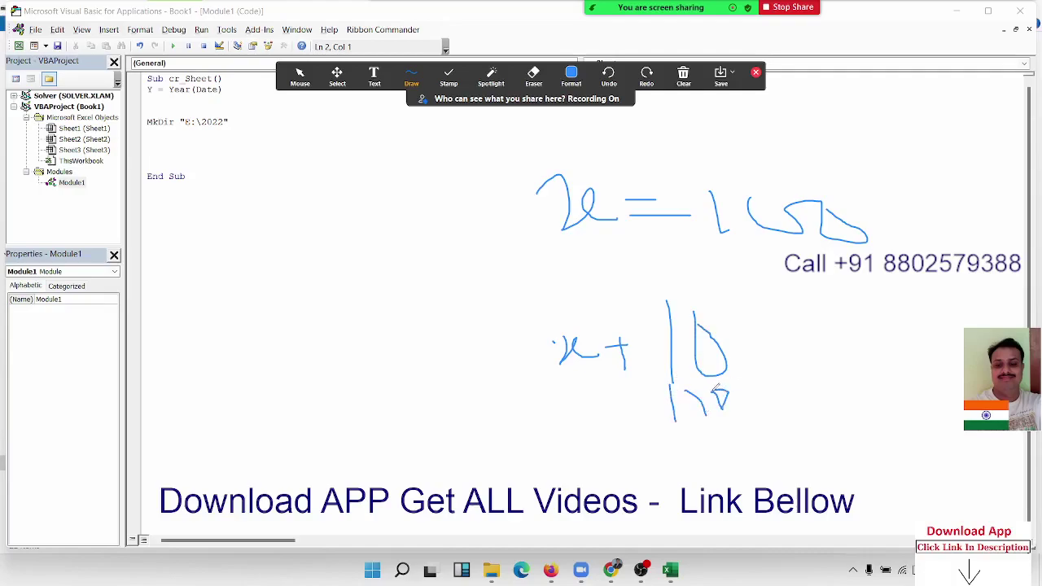
pyautogui.click(683, 75)
pyautogui.click(694, 124)
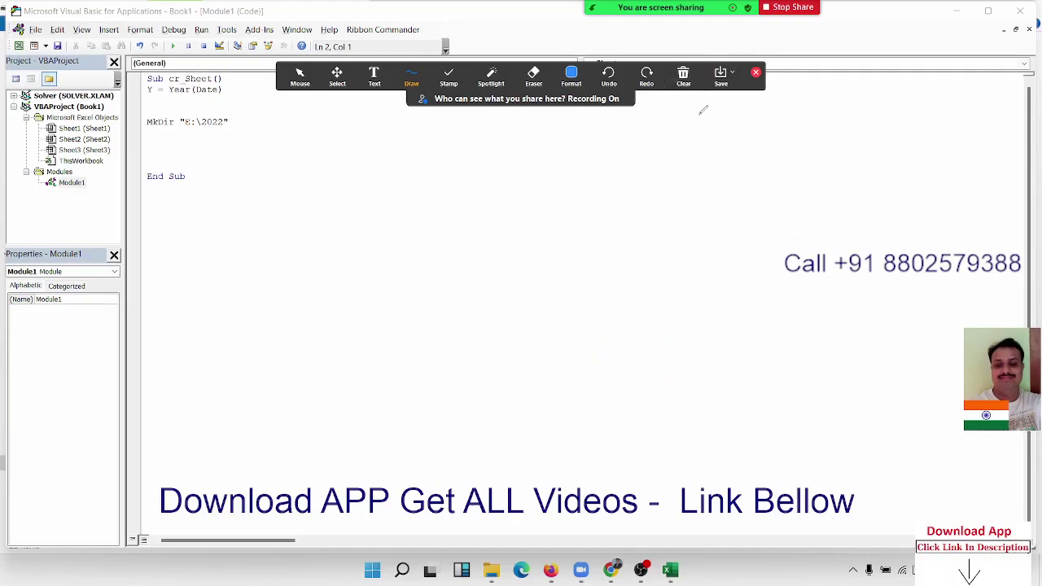
pyautogui.click(756, 72)
# Step: Rewrite the line as MkDir "E:\" & y, run cr_Sheet, and view drive E in Explorer
pyautogui.click(209, 144)
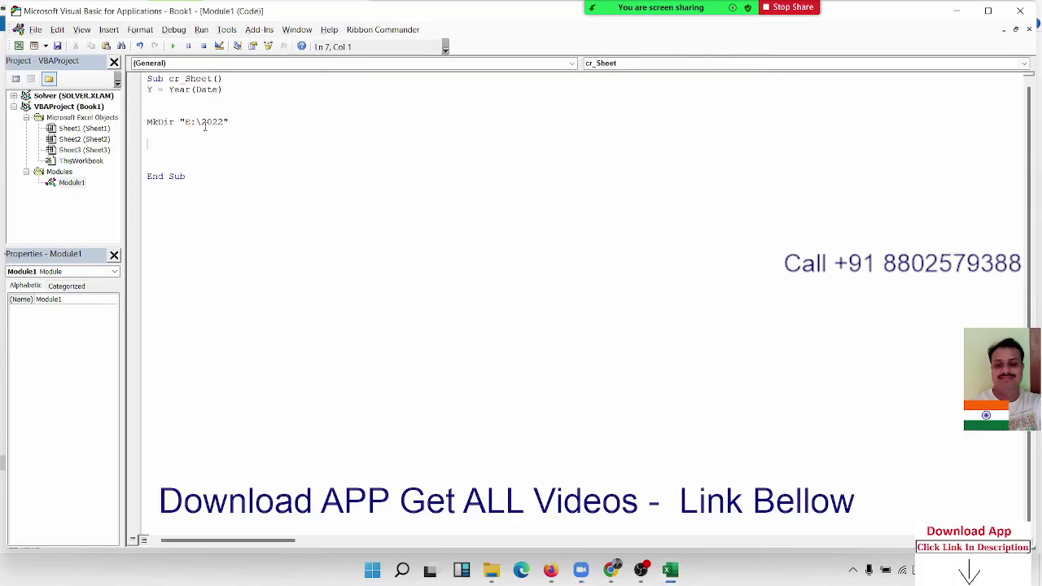
pyautogui.moveTo(201, 122); pyautogui.dragTo(225, 123)
pyautogui.press('BackSpace')
pyautogui.press('End')
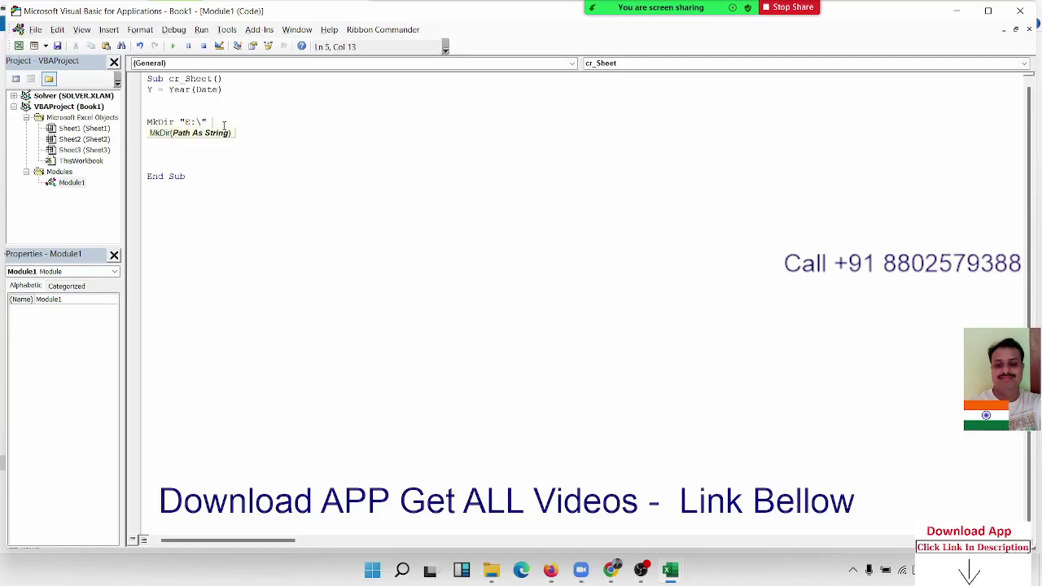
pyautogui.write('& y')
pyautogui.click(227, 148)
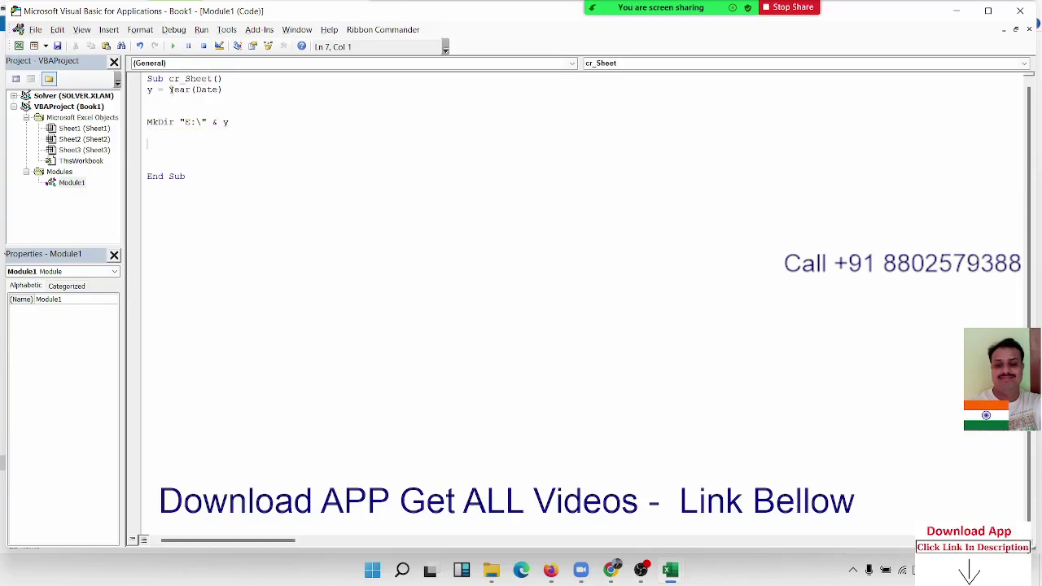
pyautogui.click(172, 47)
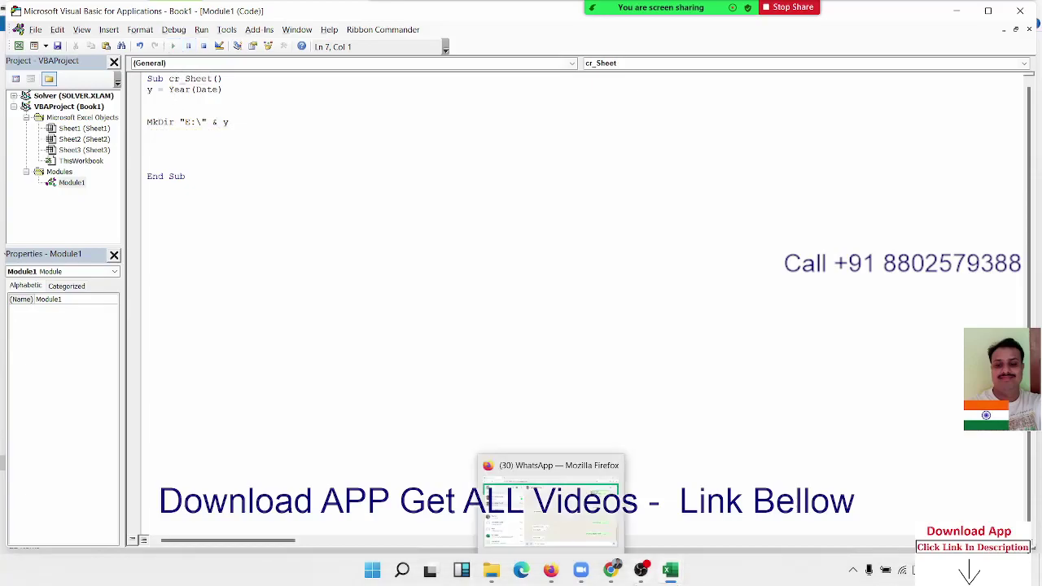
pyautogui.click(491, 570)
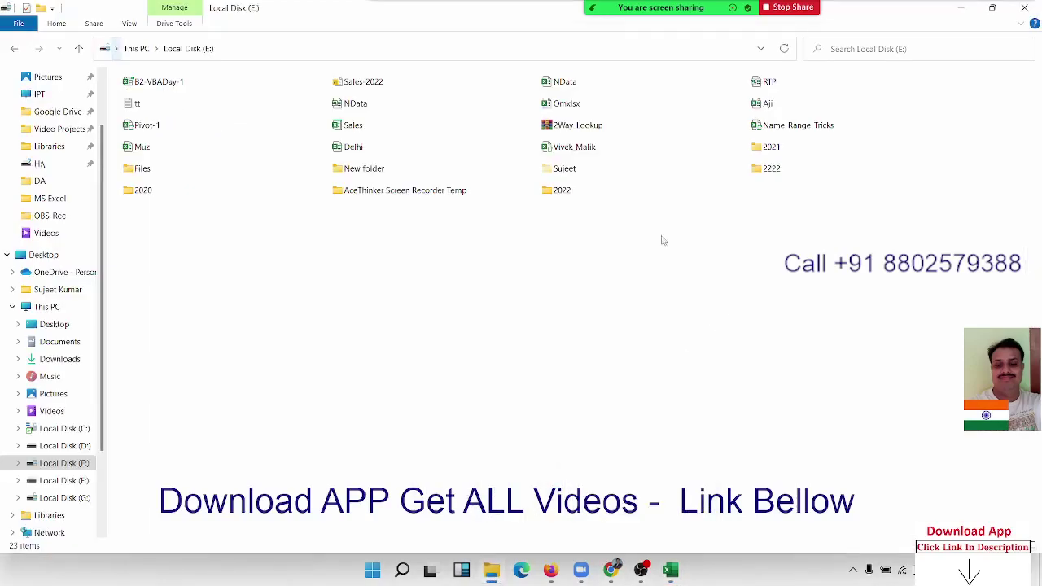
# Step: Permanently delete the 2022 folder from drive E and return to the VBA editor
pyautogui.click(552, 192)
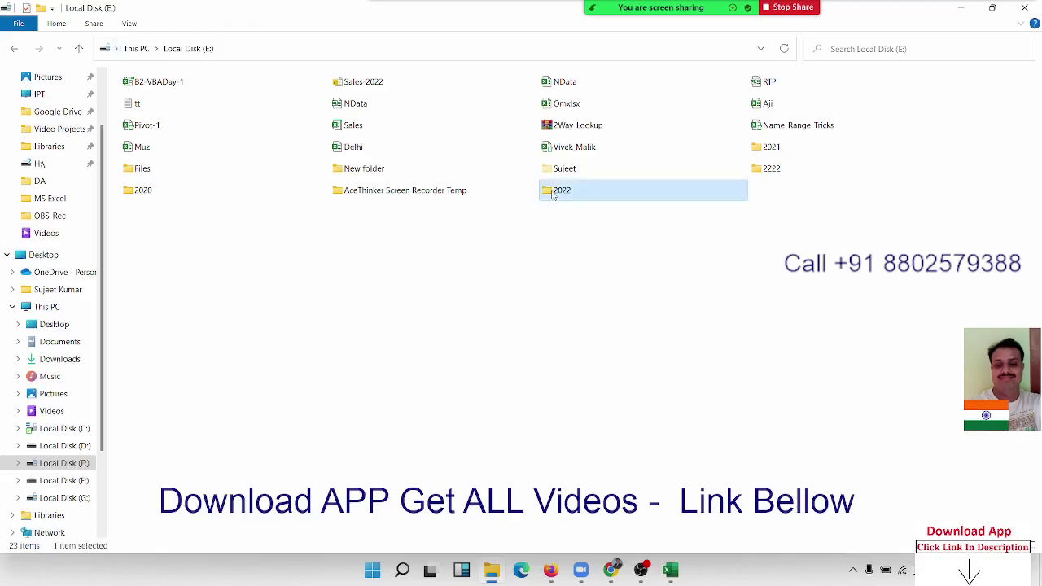
pyautogui.click(552, 193)
pyautogui.hotkey('shift', 'Delete')
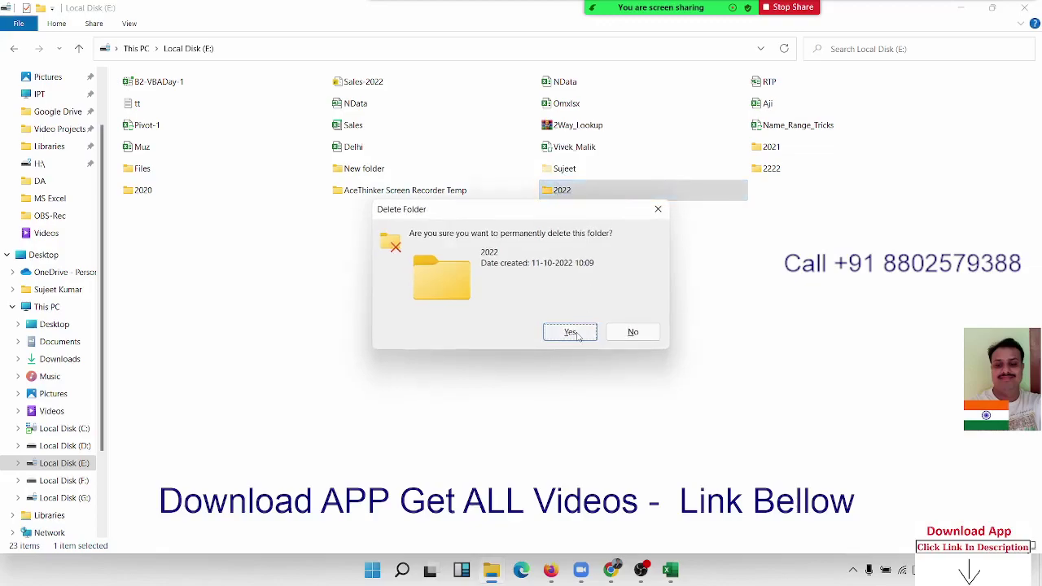
pyautogui.click(578, 336)
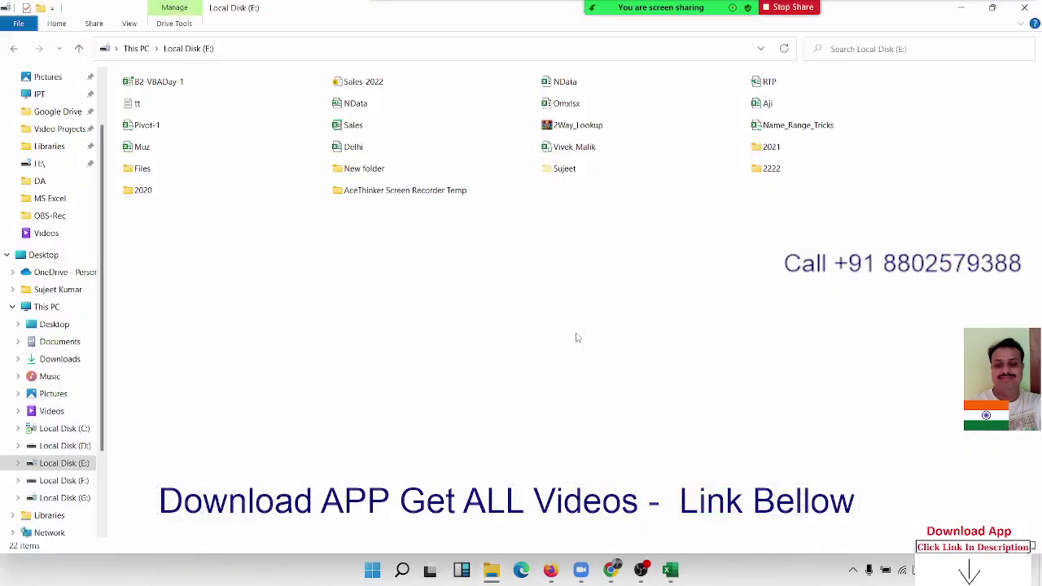
pyautogui.hotkey('alt', 'Tab')
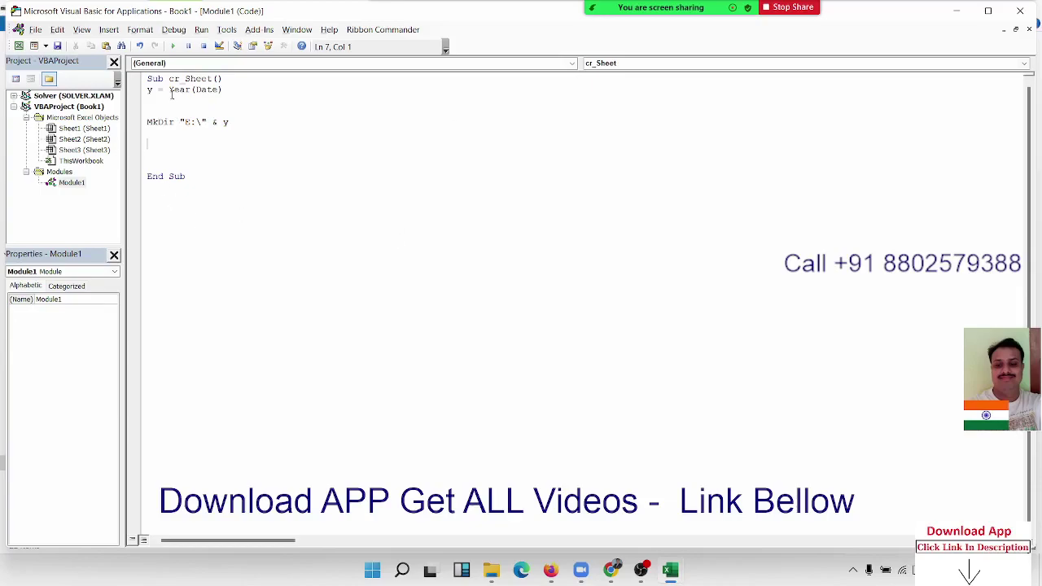
# Step: Review the y = Year(Date) code, then add blank lines below the MkDir "E:\" & y statement
pyautogui.doubleClick(177, 89)
pyautogui.moveTo(221, 89); pyautogui.dragTo(167, 90)
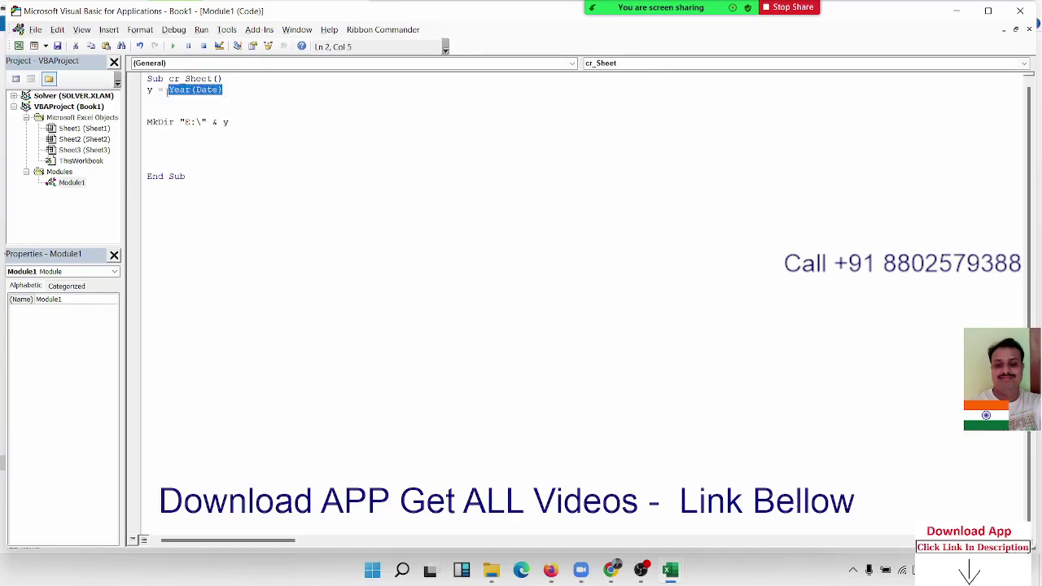
pyautogui.doubleClick(149, 89)
pyautogui.click(166, 109)
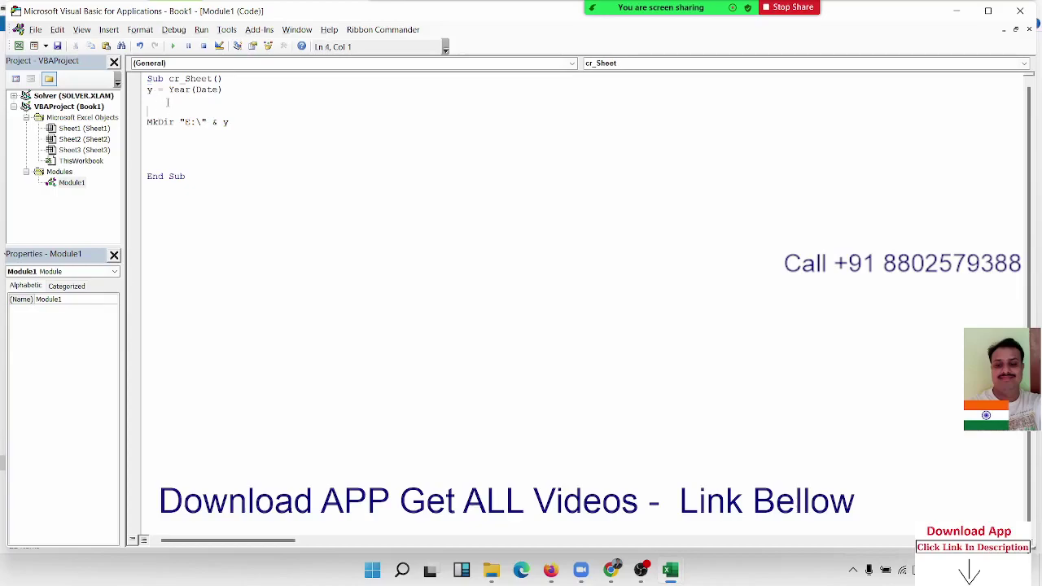
pyautogui.doubleClick(150, 90)
pyautogui.moveTo(169, 90); pyautogui.dragTo(229, 91)
pyautogui.moveTo(153, 89); pyautogui.dragTo(146, 89)
pyautogui.click(147, 78)
pyautogui.moveTo(147, 78); pyautogui.dragTo(164, 191)
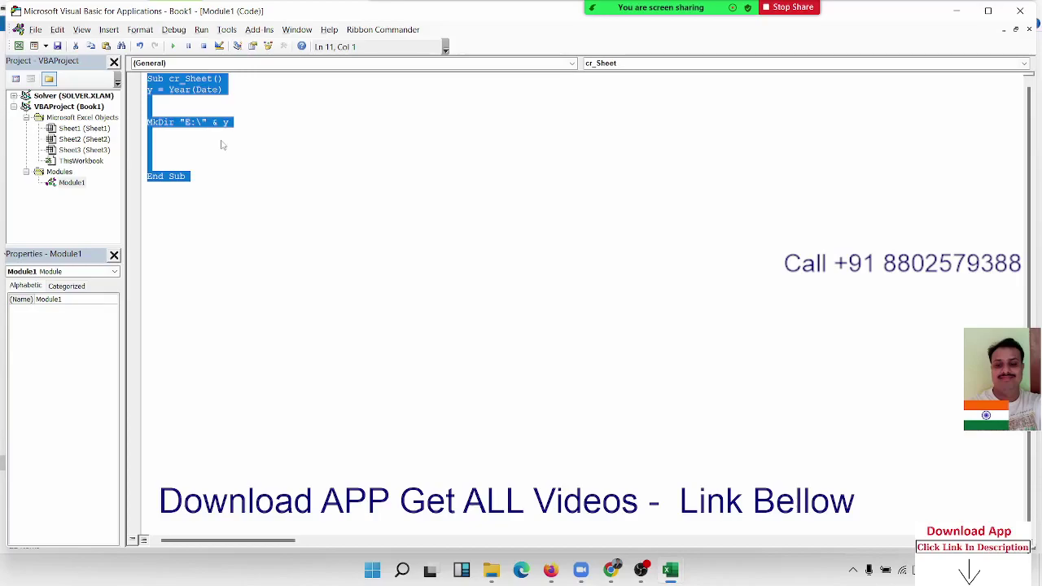
pyautogui.click(221, 145)
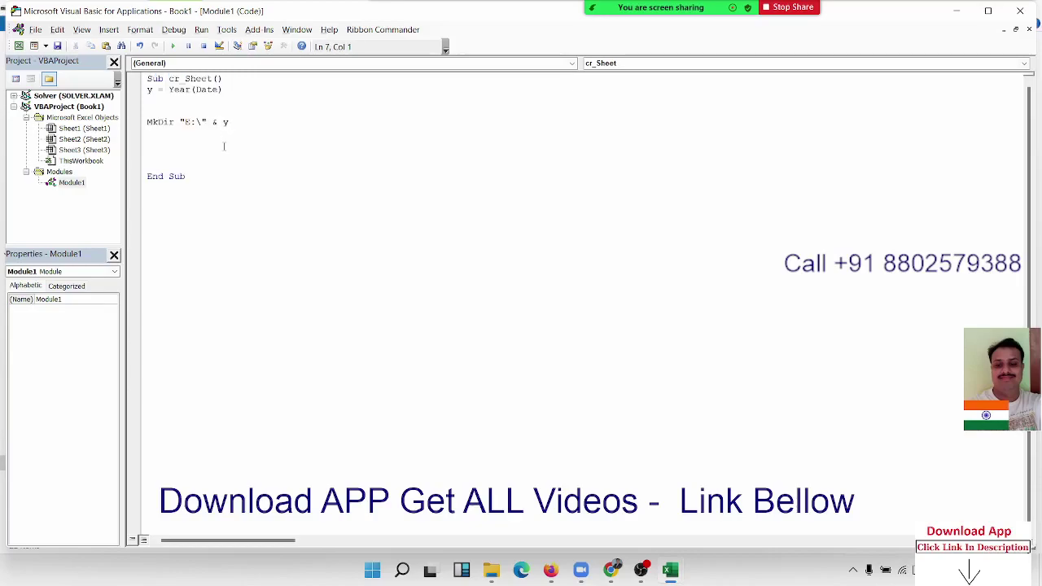
pyautogui.press('Return')
pyautogui.press('Return')
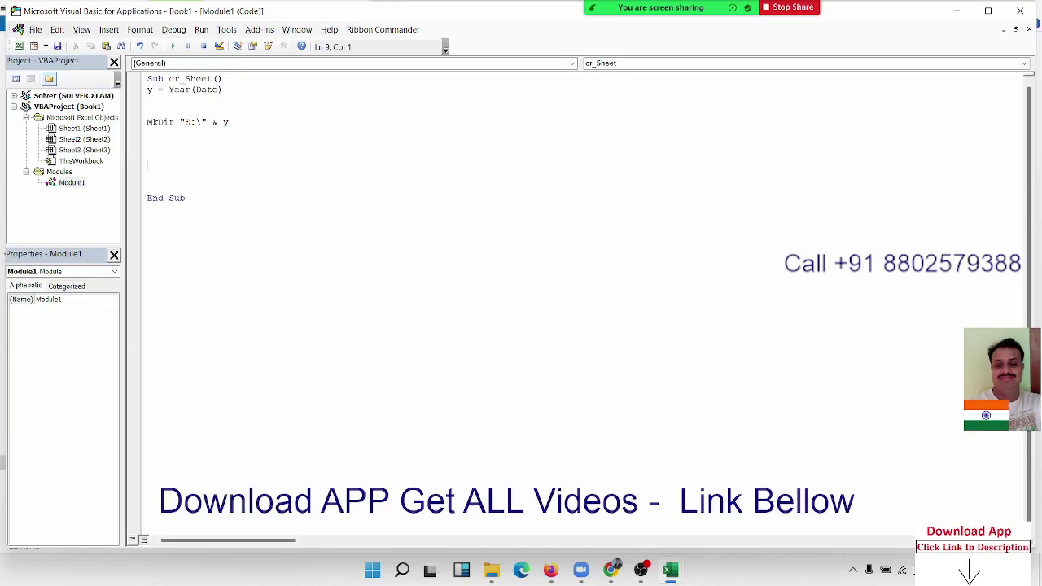
# Step: Start a new line reading Workbooks.Add.SaveAs, using IntelliSense to complete the methods
pyautogui.click(147, 154)
pyautogui.write('workboo')
pyautogui.write('ks.ad')
pyautogui.press('Tab')
pyautogui.write('.sa')
pyautogui.press('Down')
pyautogui.press('Tab')
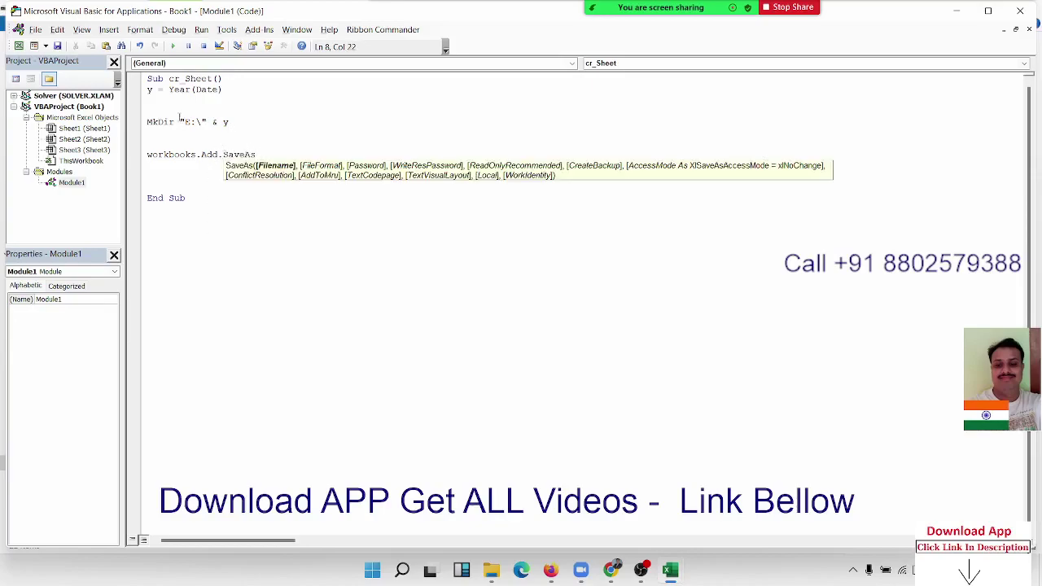
# Step: Give SaveAs the path "E:\" & y & "\" & "1.xlsx"
pyautogui.moveTo(180, 121); pyautogui.dragTo(232, 120)
pyautogui.hotkey('ctrl', 'c')
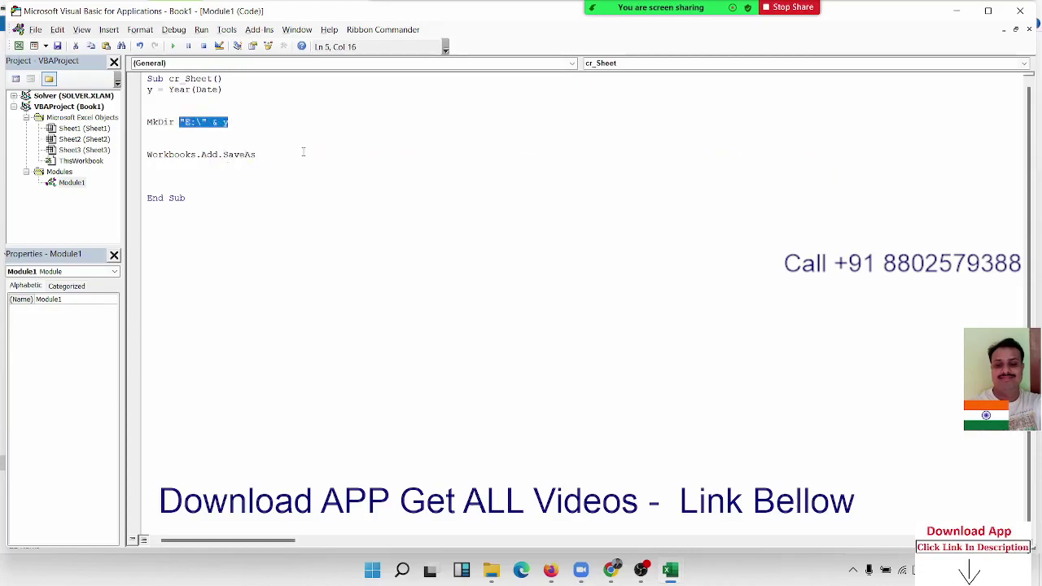
pyautogui.click(293, 162)
pyautogui.click(286, 154)
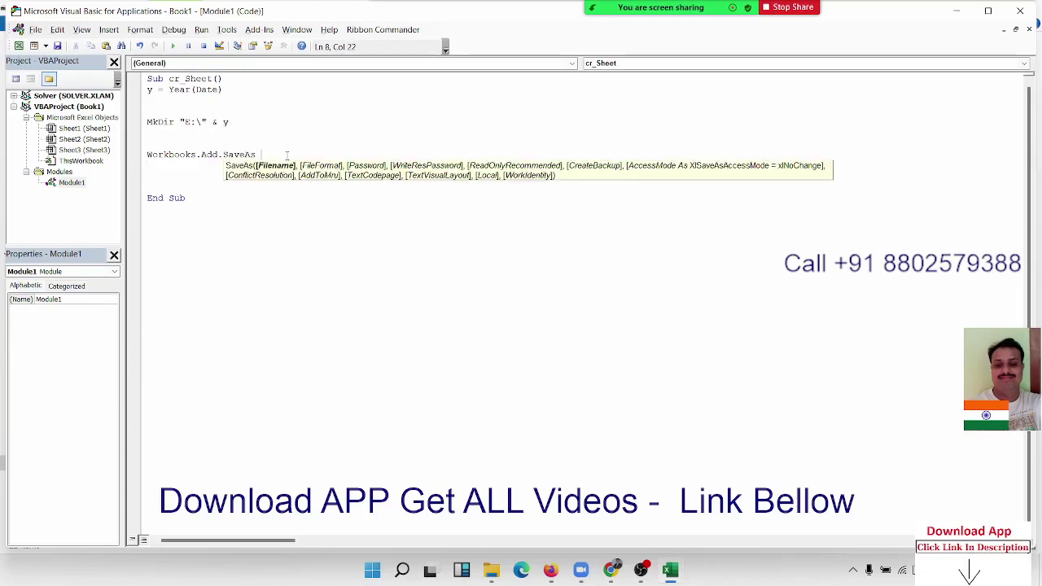
pyautogui.hotkey('ctrl', 'v')
pyautogui.write('& ')
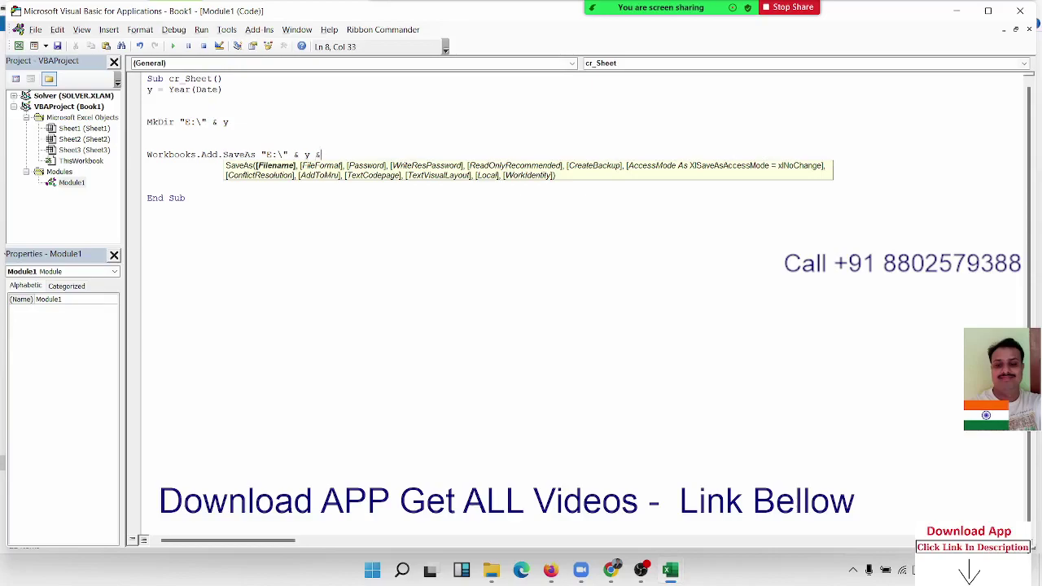
pyautogui.write('"\\')
pyautogui.press('BackSpace')
pyautogui.write('" *')
pyautogui.press('BackSpace')
pyautogui.write('&')
pyautogui.write(' 1')
pyautogui.press('BackSpace')
pyautogui.write('"1.')
pyautogui.write('xlsx"')
pyautogui.press('Return')
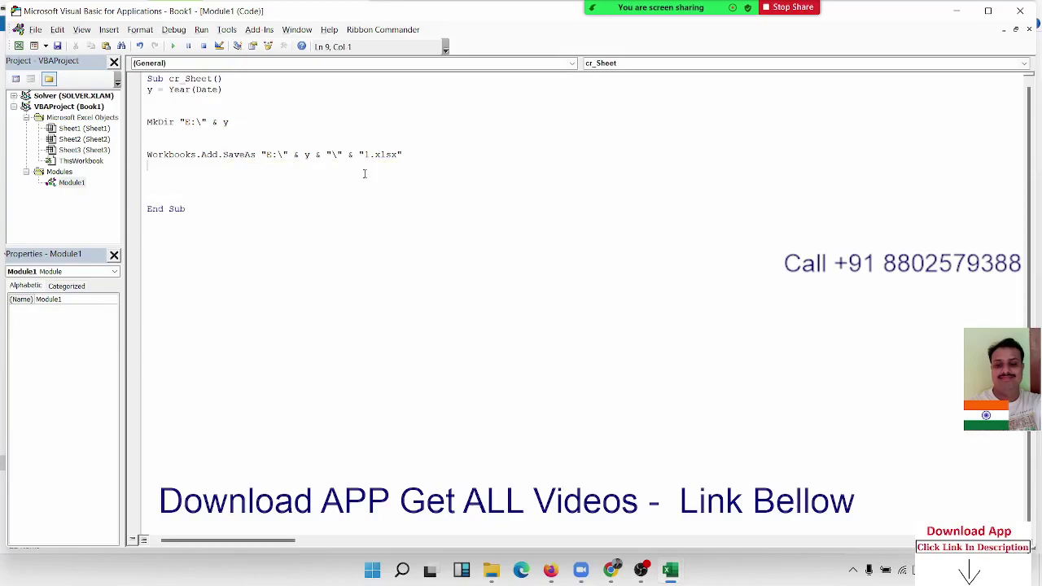
# Step: Add an ActiveWorkbook.Close True line below the SaveAs statement
pyautogui.press('Return')
pyautogui.press('Up')
pyautogui.press('Up')
pyautogui.hotkey('shift', 'End')
pyautogui.press('Down')
pyautogui.press('Down')
pyautogui.write('workbo')
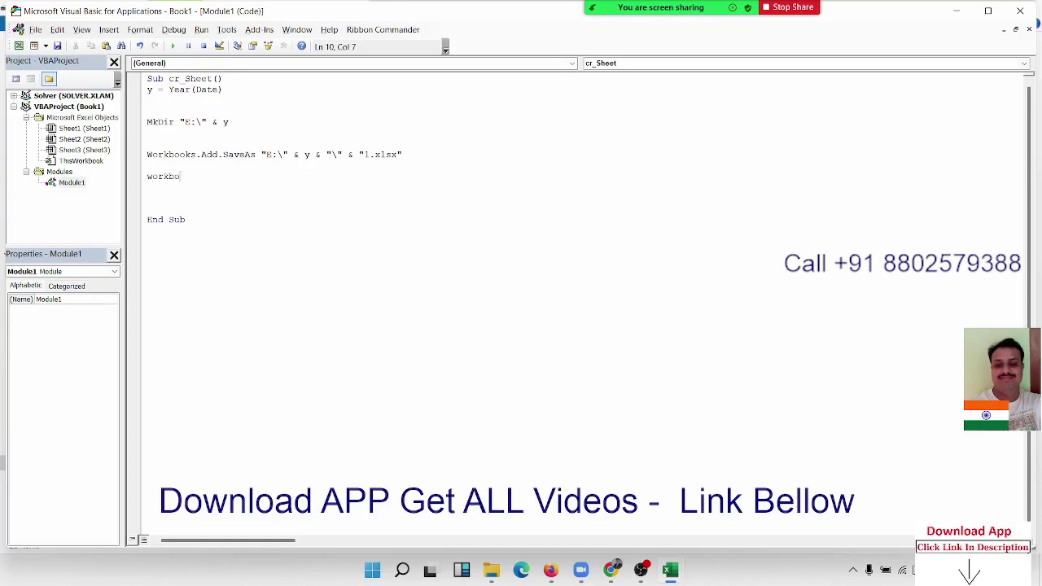
pyautogui.write('oks.')
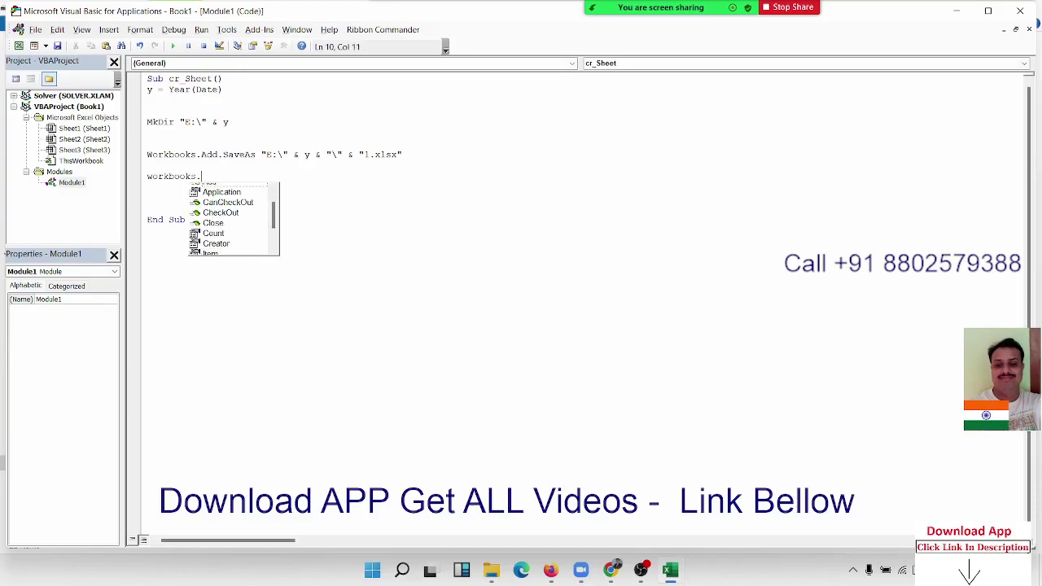
pyautogui.write('clo')
pyautogui.press('Tab')
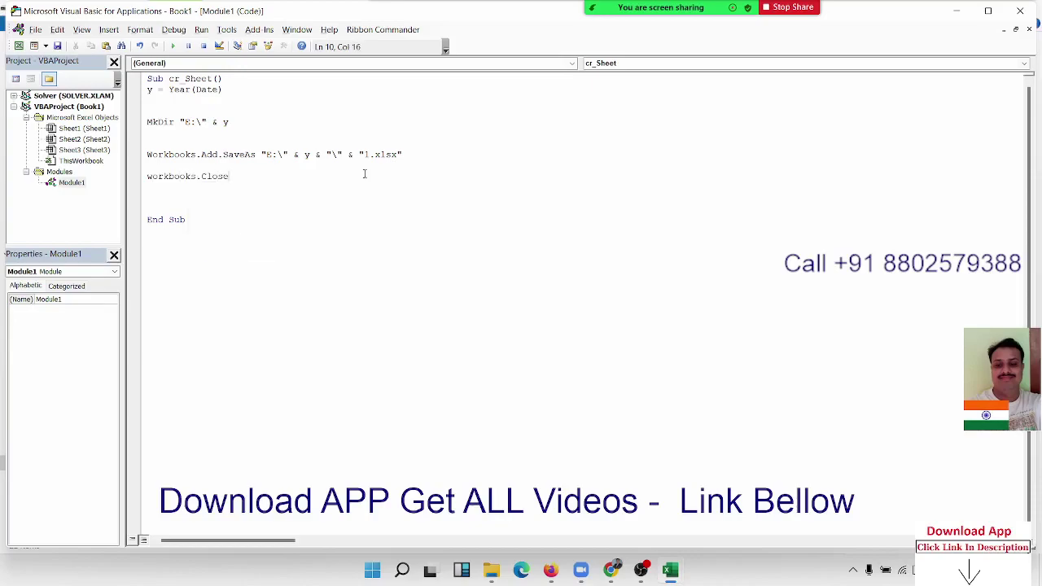
pyautogui.press('BackSpace')
pyautogui.press('BackSpace')
pyautogui.press('BackSpace')
pyautogui.press('BackSpace')
pyautogui.press('BackSpace')
pyautogui.press('BackSpace')
pyautogui.press('BackSpace')
pyautogui.press('BackSpace')
pyautogui.press('BackSpace')
pyautogui.press('BackSpace')
pyautogui.press('BackSpace')
pyautogui.press('BackSpace')
pyautogui.press('BackSpace')
pyautogui.press('BackSpace')
pyautogui.press('BackSpace')
pyautogui.write('activew')
pyautogui.write('orkbook')
pyautogui.write('.')
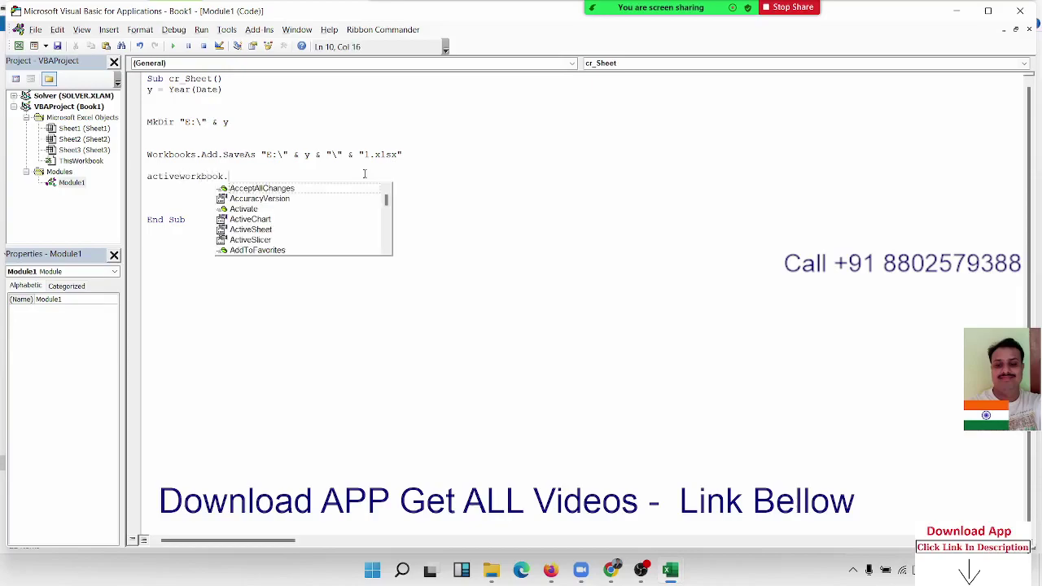
pyautogui.write('clo t')
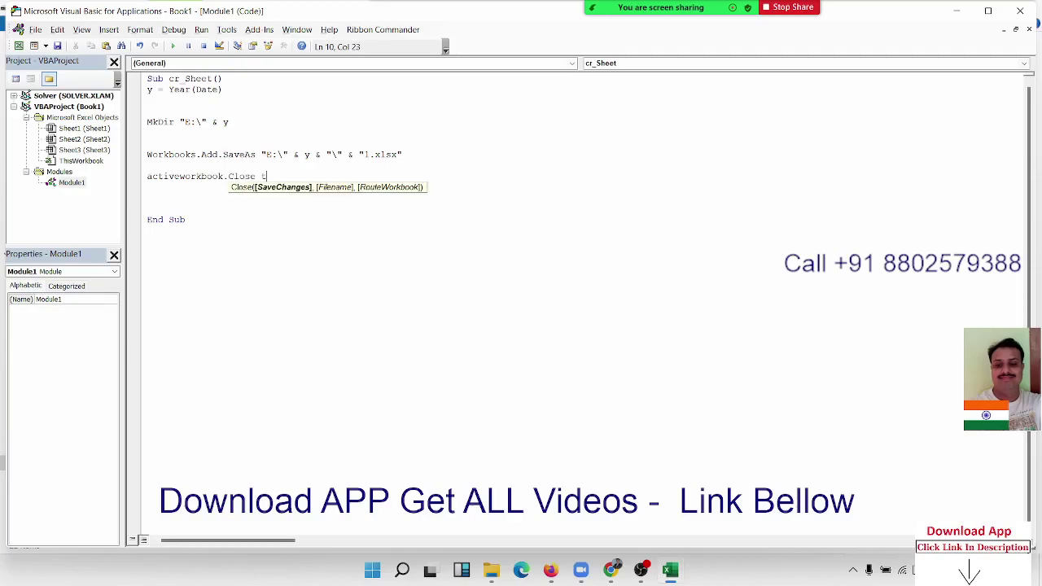
pyautogui.write('rue')
pyautogui.press('Up')
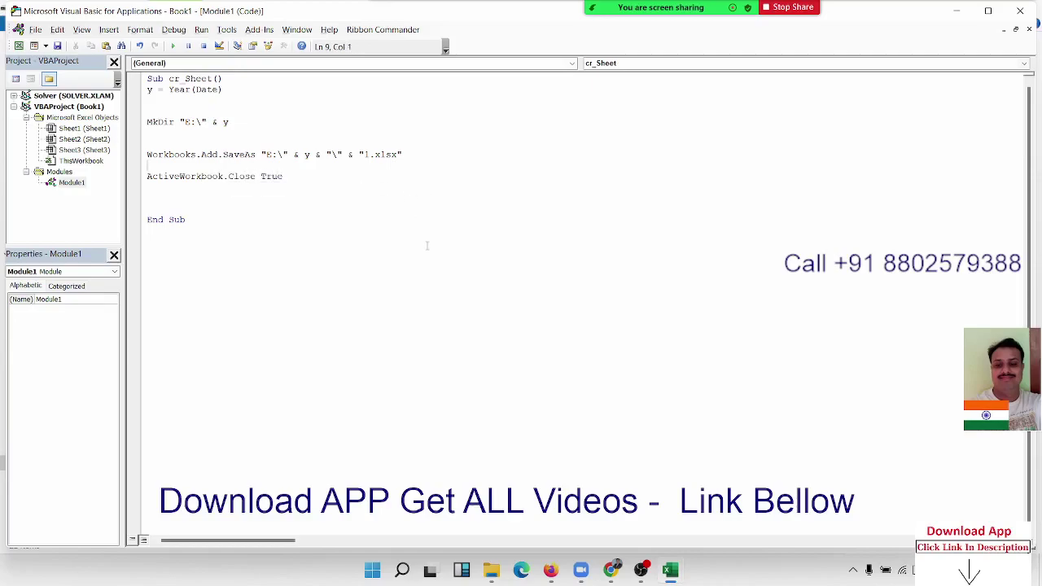
pyautogui.hotkey('alt', 'Tab')
pyautogui.hotkey('alt', 'Tab')
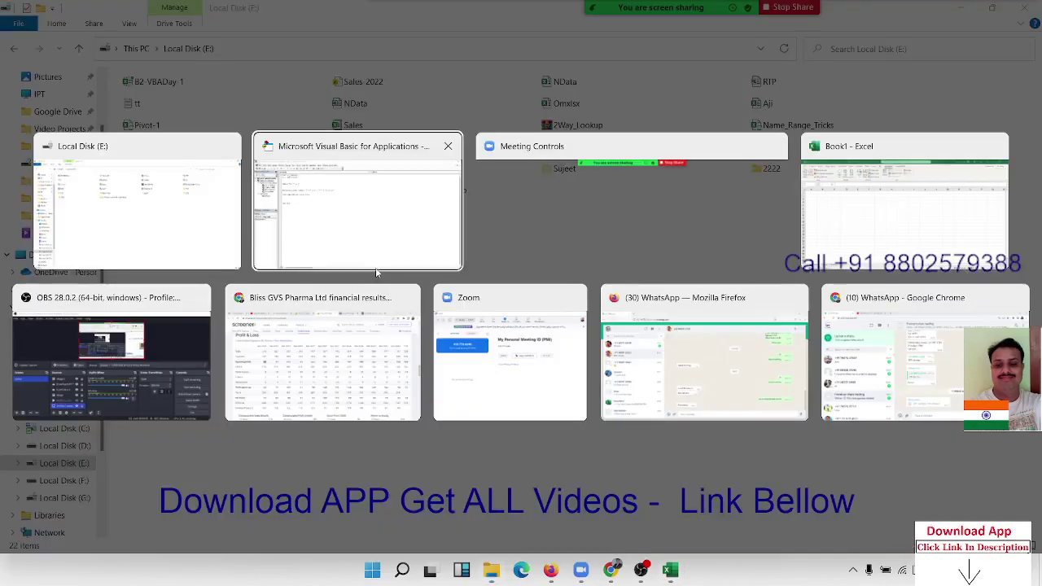
pyautogui.hotkey('alt', 'Tab')
pyautogui.hotkey('alt', 'Tab')
# Step: Run cr_Sheet from the Macros list in Book1, then view drive E in File Explorer
pyautogui.click(269, 230)
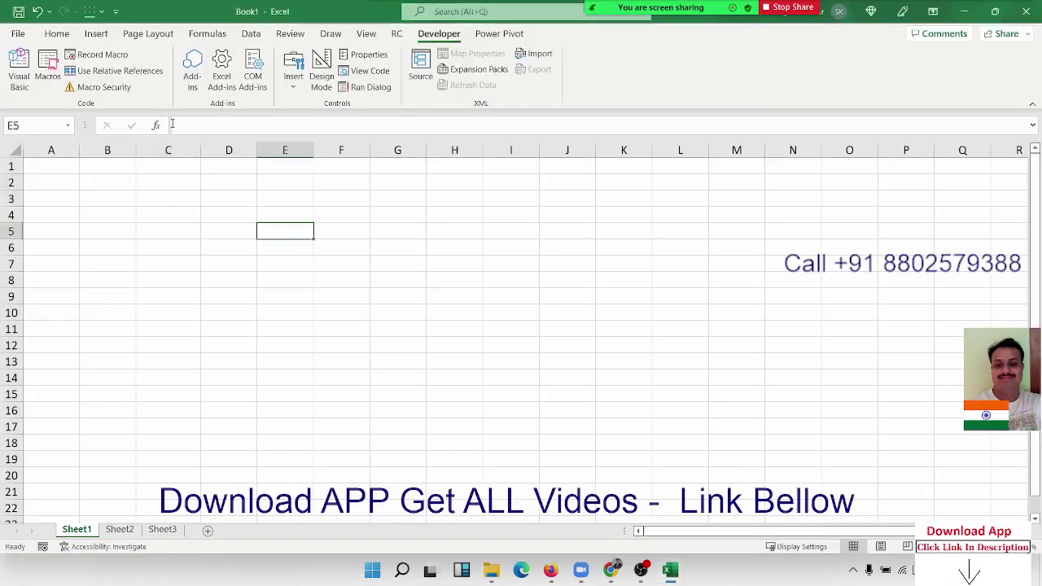
pyautogui.click(59, 82)
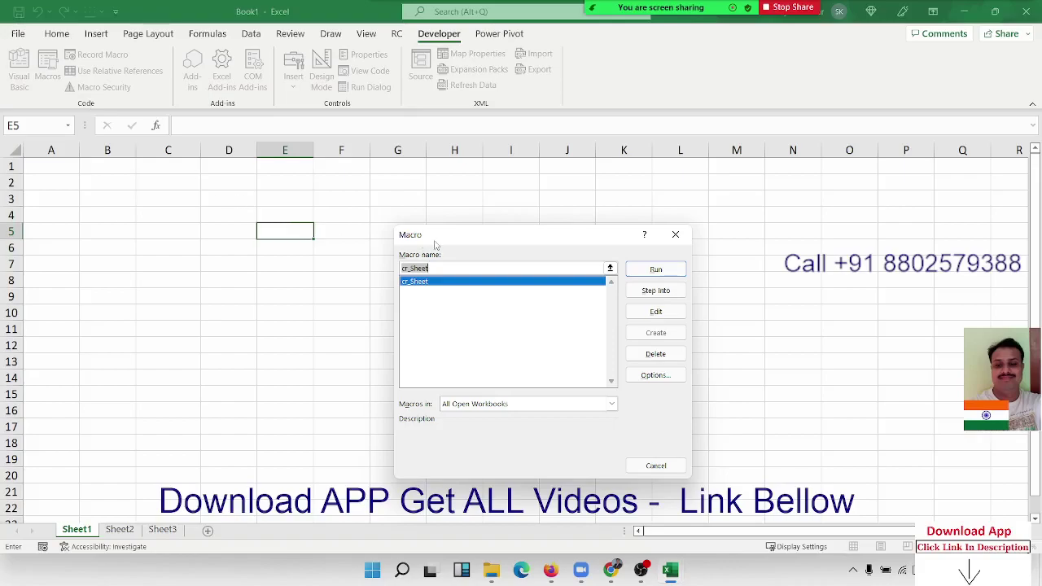
pyautogui.moveTo(428, 242); pyautogui.dragTo(303, 200)
pyautogui.click(521, 225)
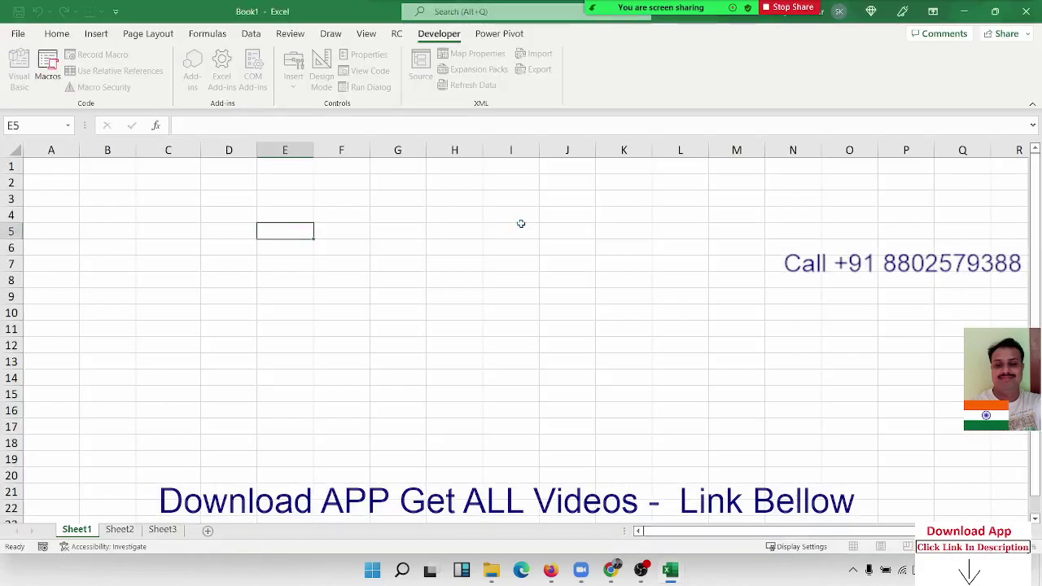
pyautogui.click(491, 570)
# Step: Confirm workbook 1 is inside the 2022 folder, then permanently delete that folder
pyautogui.doubleClick(610, 193)
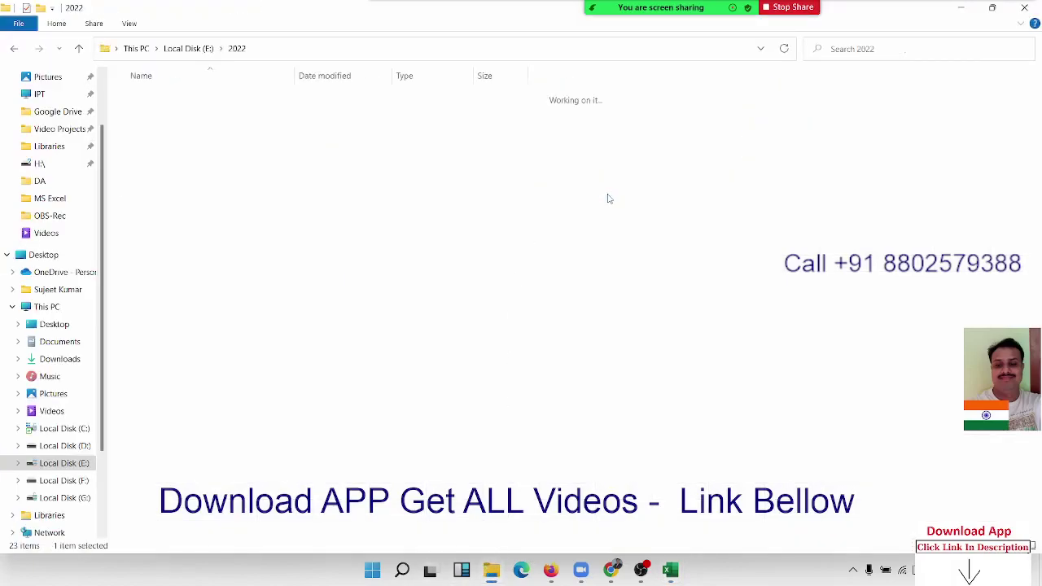
pyautogui.click(183, 102)
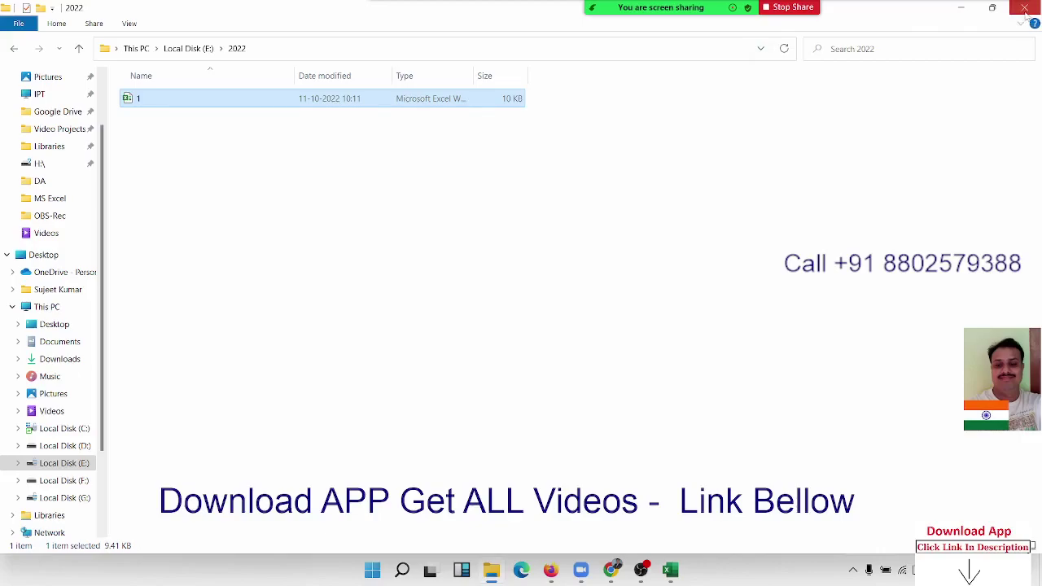
pyautogui.click(189, 48)
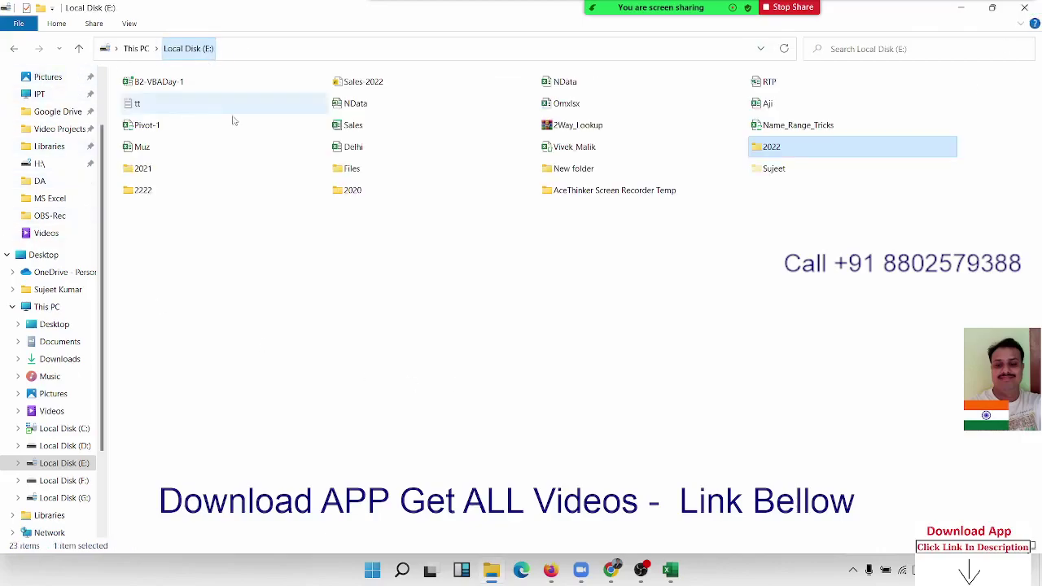
pyautogui.hotkey('shift', 'Delete')
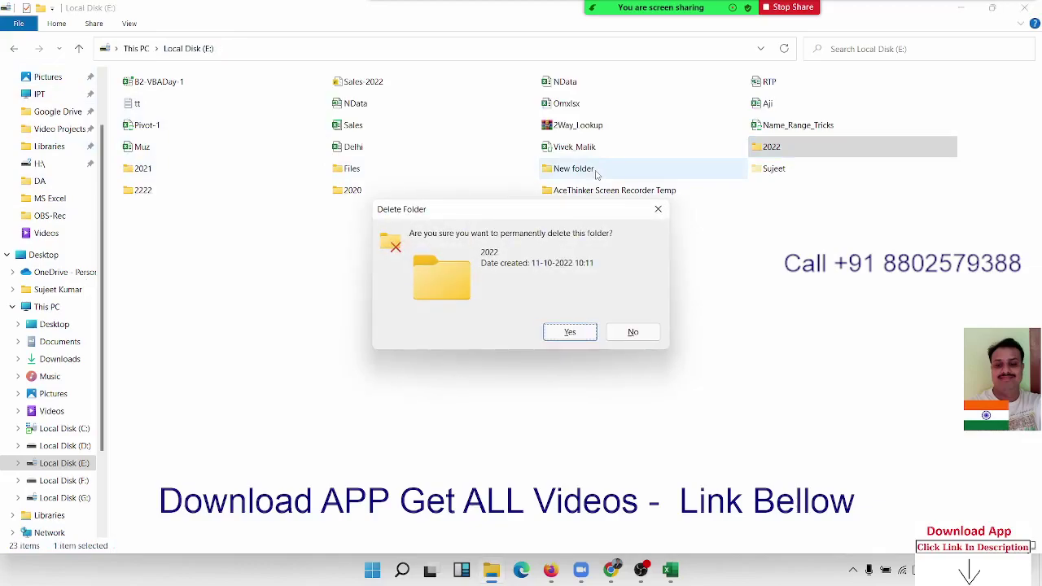
pyautogui.click(591, 331)
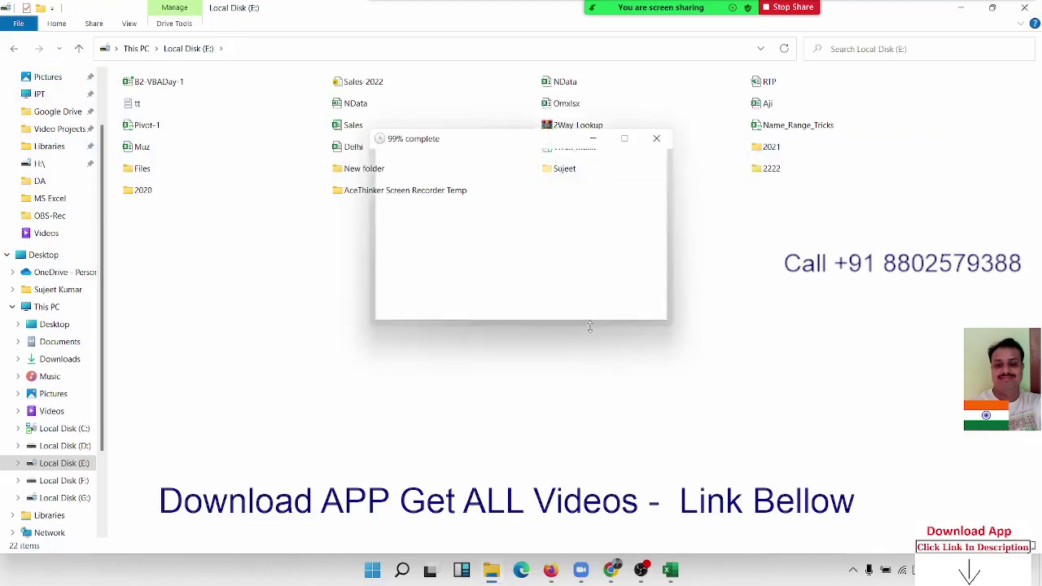
pyautogui.hotkey('alt', 'Tab')
pyautogui.hotkey('alt', 'Tab')
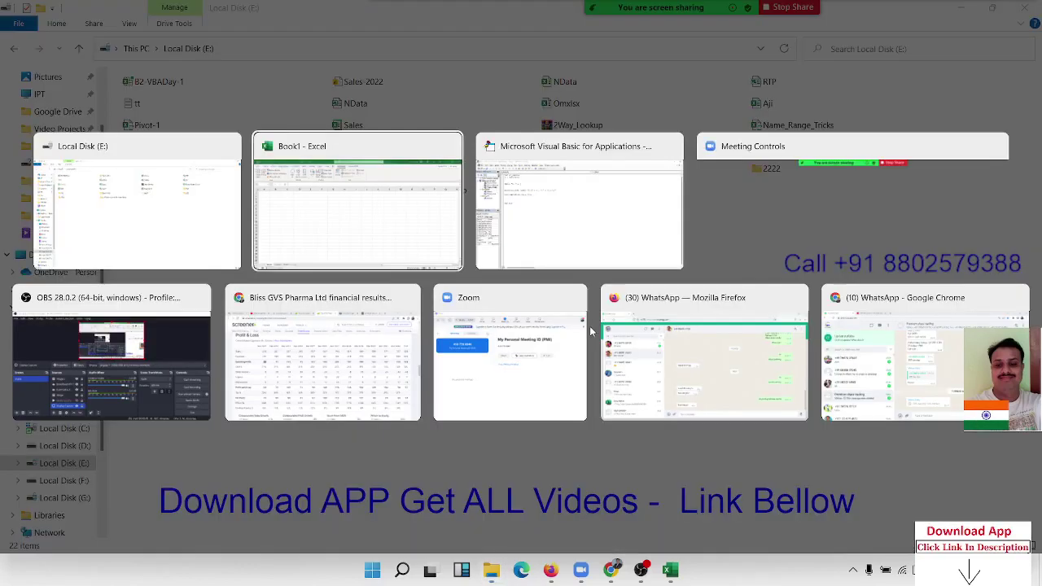
# Step: Add blank lines around the SaveAs statement and remove the five duplicate SaveAs copies
pyautogui.press('Return')
pyautogui.press('Return')
pyautogui.press('Return')
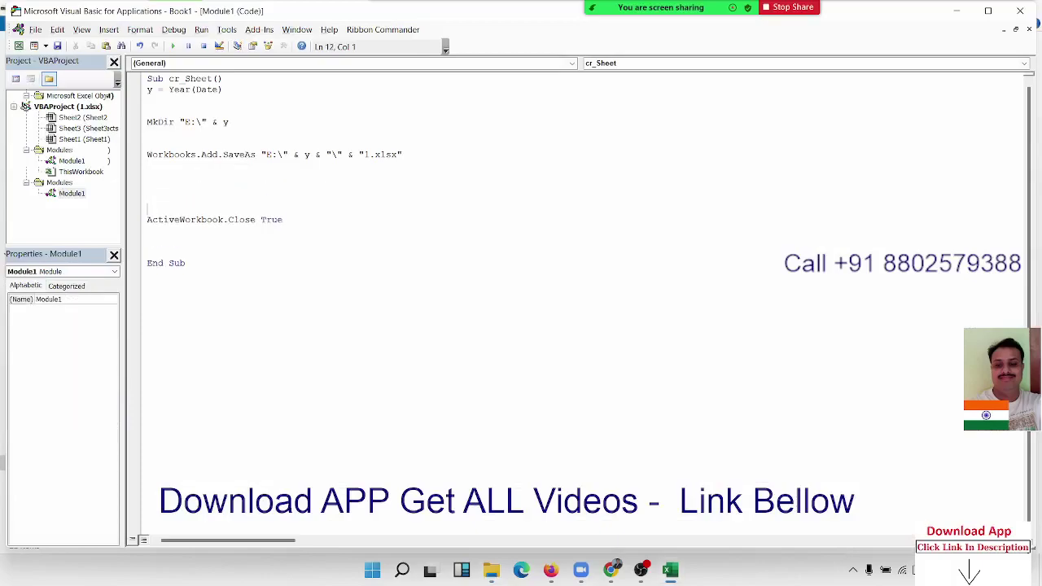
pyautogui.press('Return')
pyautogui.press('Return')
pyautogui.press('Return')
pyautogui.press('Return')
pyautogui.press('Return')
pyautogui.click(147, 219)
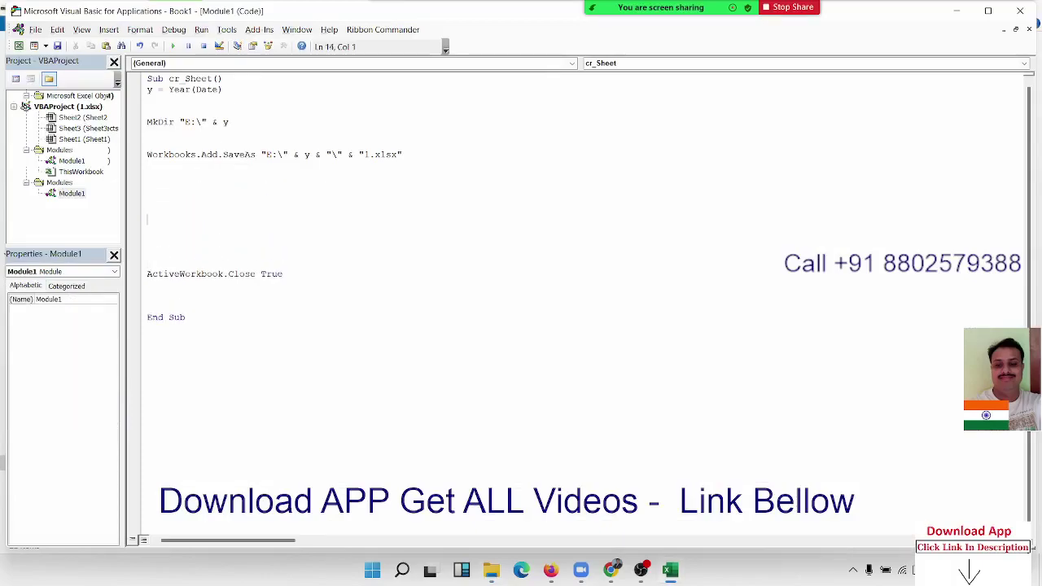
pyautogui.press('Up')
pyautogui.press('Up')
pyautogui.hotkey('shift', 'Down')
pyautogui.hotkey('ctrl', 'c')
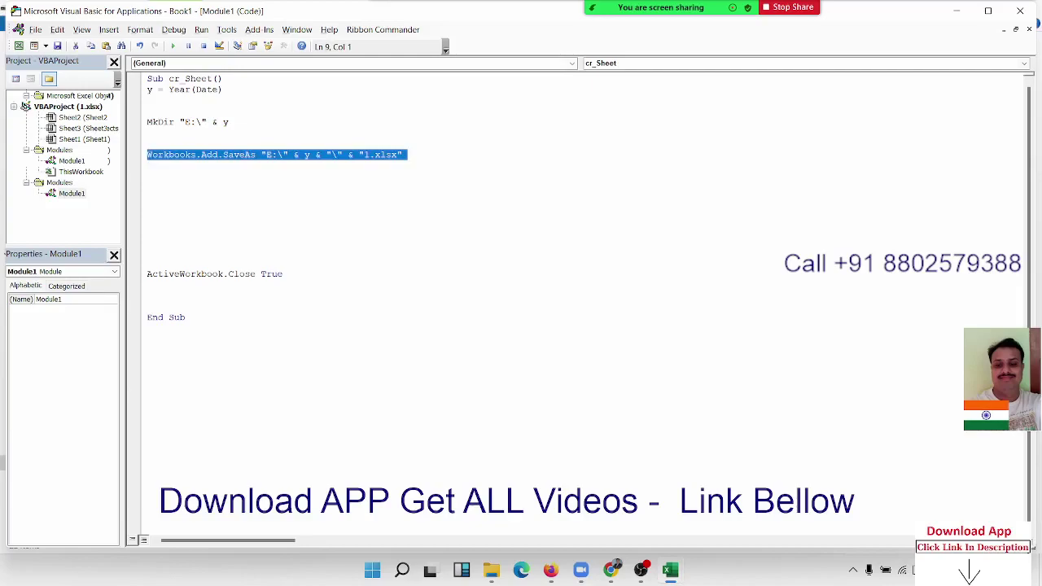
pyautogui.click(148, 165)
pyautogui.hotkey('ctrl', 'v')
pyautogui.hotkey('ctrl', 'v')
pyautogui.hotkey('ctrl', 'v')
pyautogui.hotkey('ctrl', 'v')
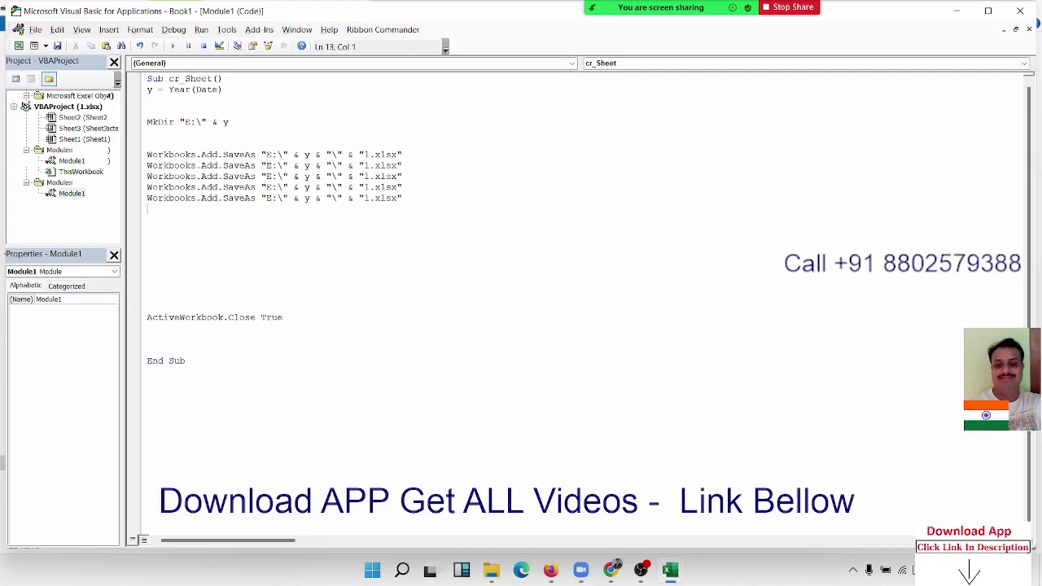
pyautogui.hotkey('ctrl', 'v')
pyautogui.click(148, 175)
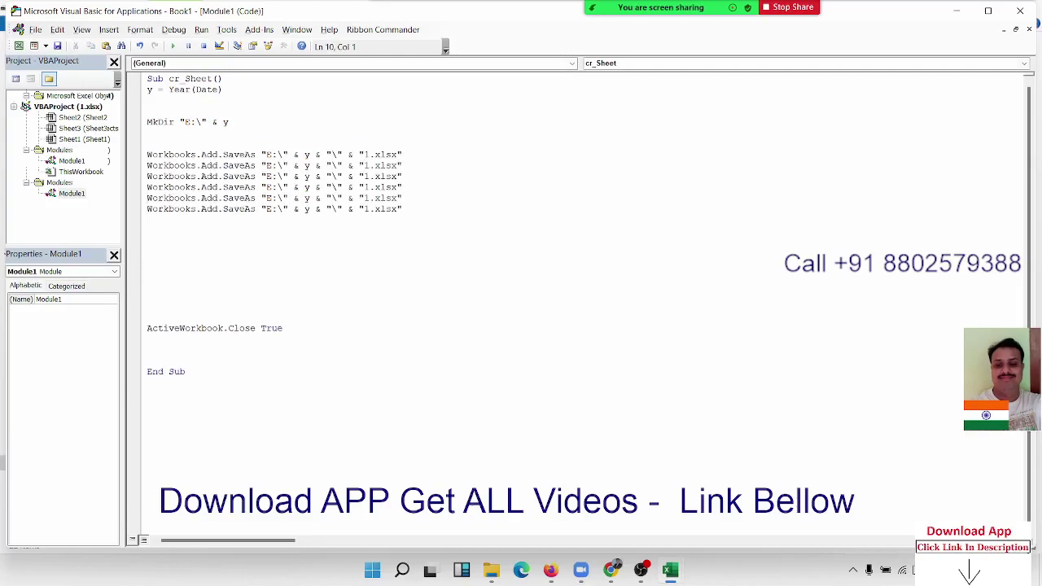
pyautogui.hotkey('shift', 'Down')
pyautogui.hotkey('shift', 'Down')
pyautogui.hotkey('shift', 'Down')
pyautogui.hotkey('shift', 'Down')
pyautogui.hotkey('shift', 'Down')
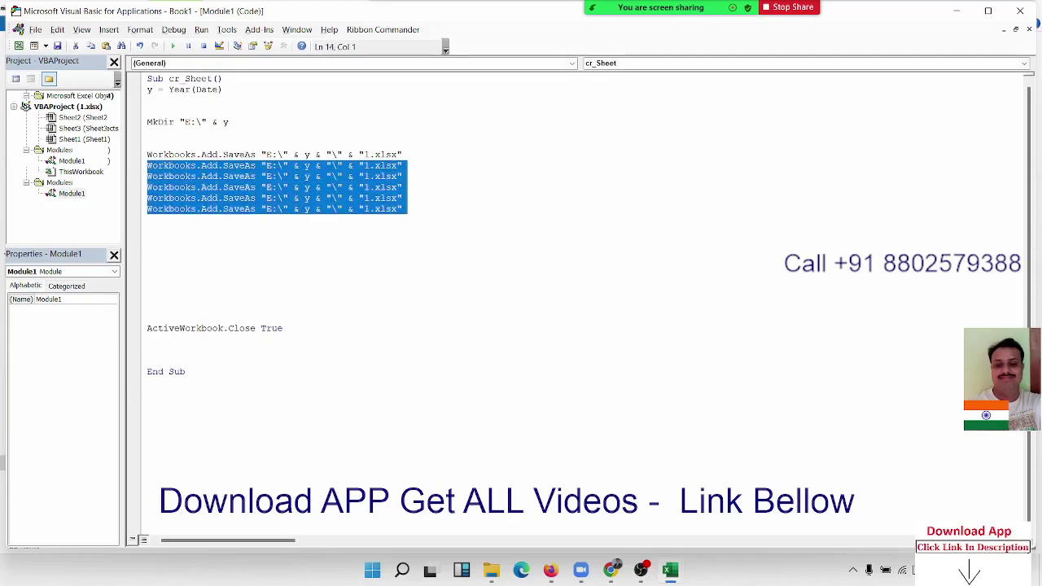
pyautogui.press('Delete')
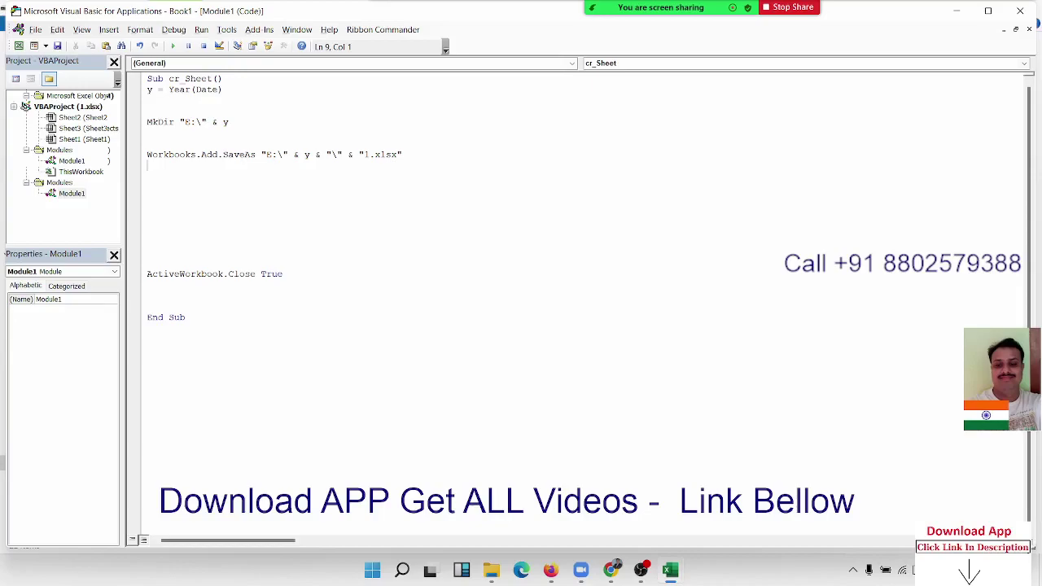
# Step: Insert a For i = 1 To 12 line above the SaveAs statement
pyautogui.press('Up')
pyautogui.press('Up')
pyautogui.press('Return')
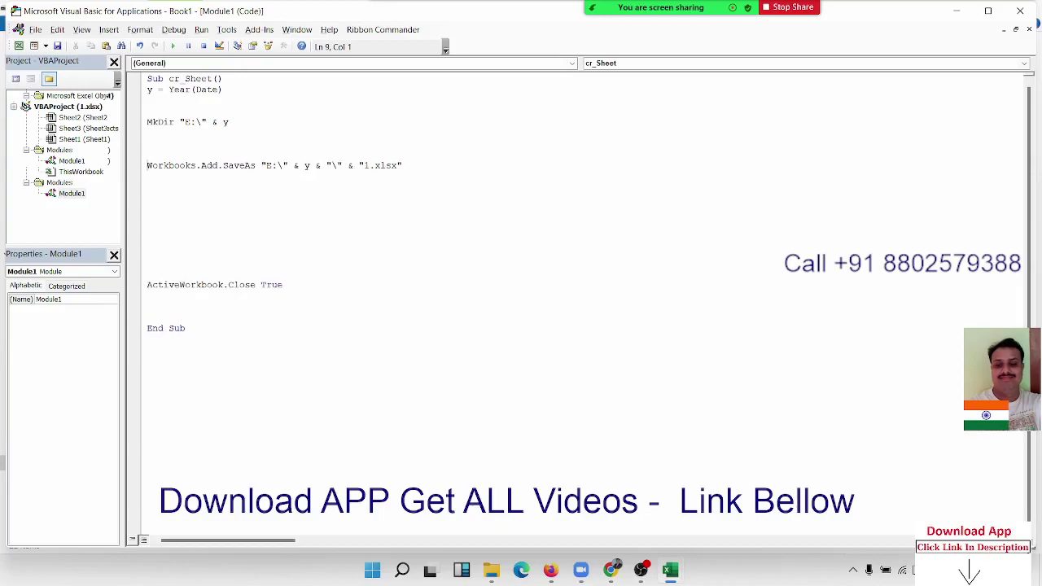
pyautogui.hotkey('shift', 'Down')
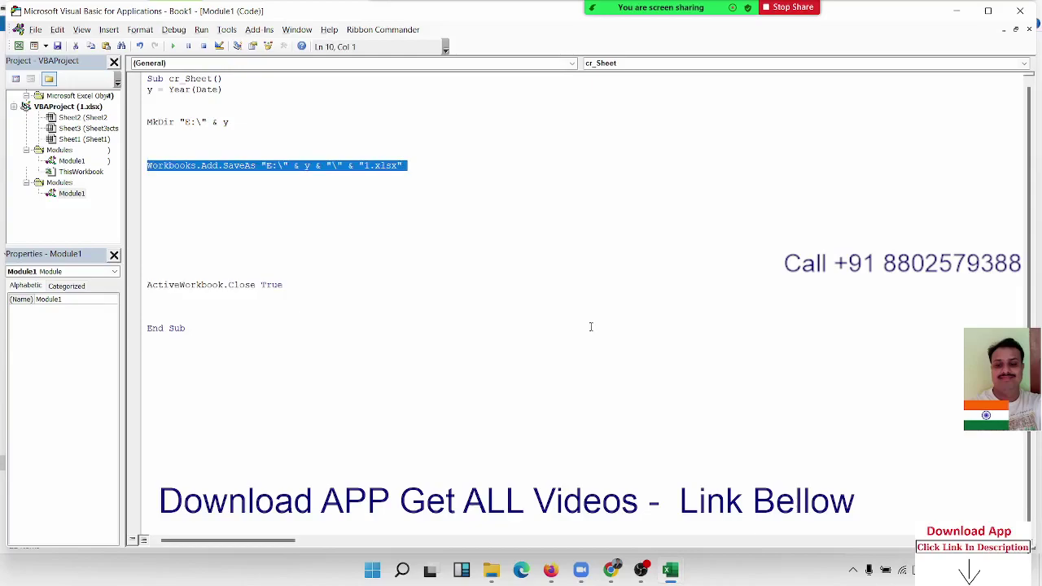
pyautogui.press('Up')
pyautogui.press('Return')
pyautogui.press('Up')
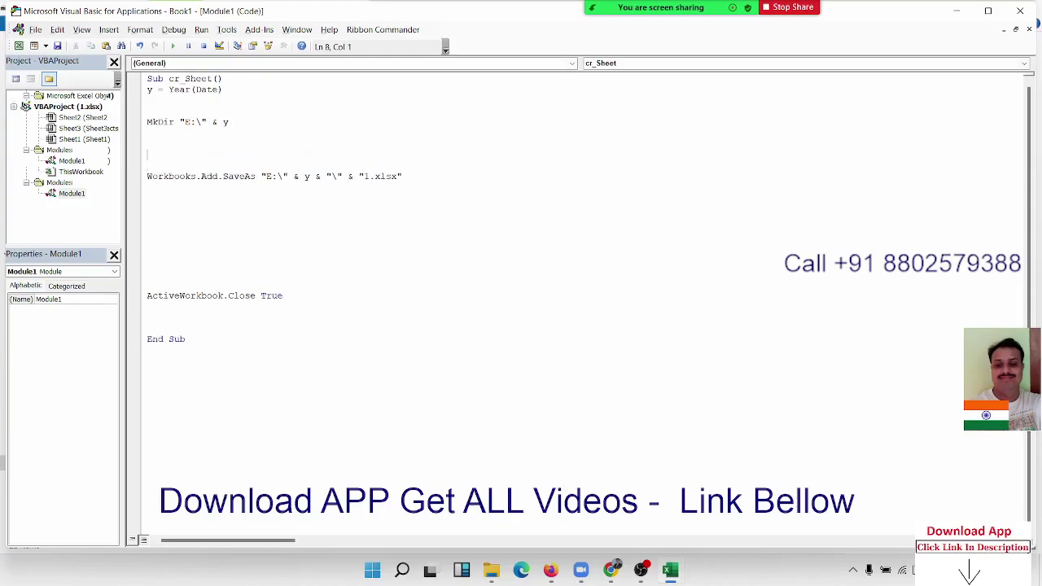
pyautogui.write('for')
pyautogui.write('i = 1 ')
pyautogui.write('To 12')
# Step: Close the loop with Next i, then add a Sub rr() test macro containing MsgBox "hi"
pyautogui.click(147, 187)
pyautogui.write('next ')
pyautogui.write('i')
pyautogui.click(230, 399)
pyautogui.press('Return')
pyautogui.write('s')
pyautogui.write('ubrr')
pyautogui.write('()')
pyautogui.press('Return')
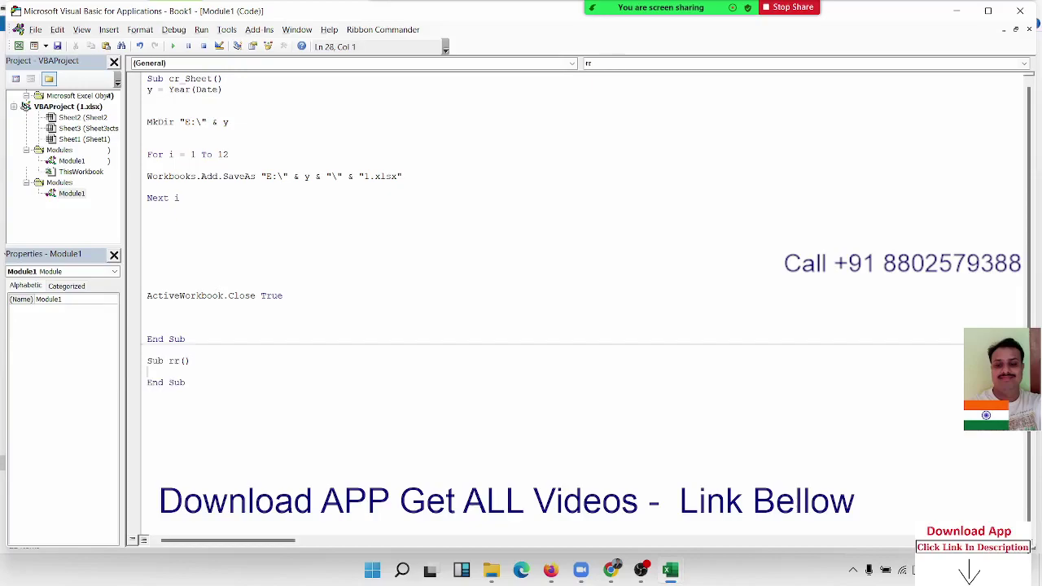
pyautogui.press('Return')
pyautogui.press('Return')
pyautogui.write('msgb')
pyautogui.write('ox "h')
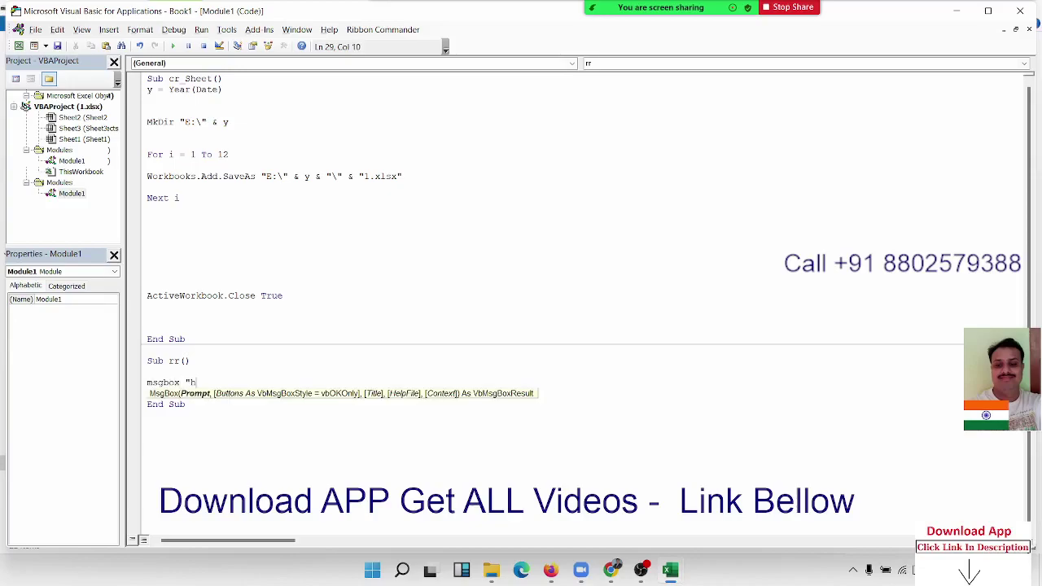
pyautogui.write('i"')
pyautogui.click(243, 458)
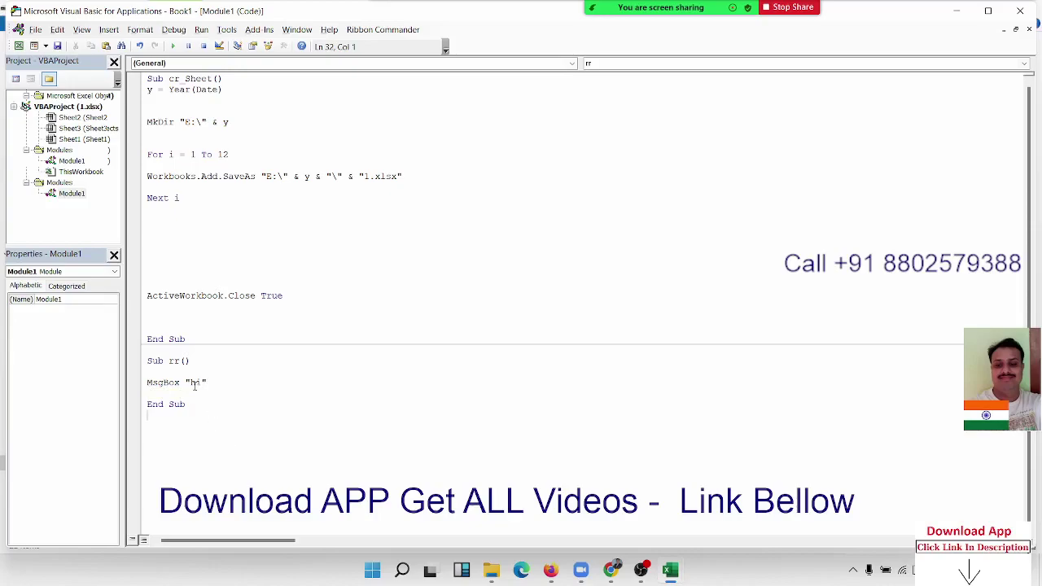
# Step: Run rr once to see the hi message, then clean up the duplicate MsgBox lines
pyautogui.click(172, 46)
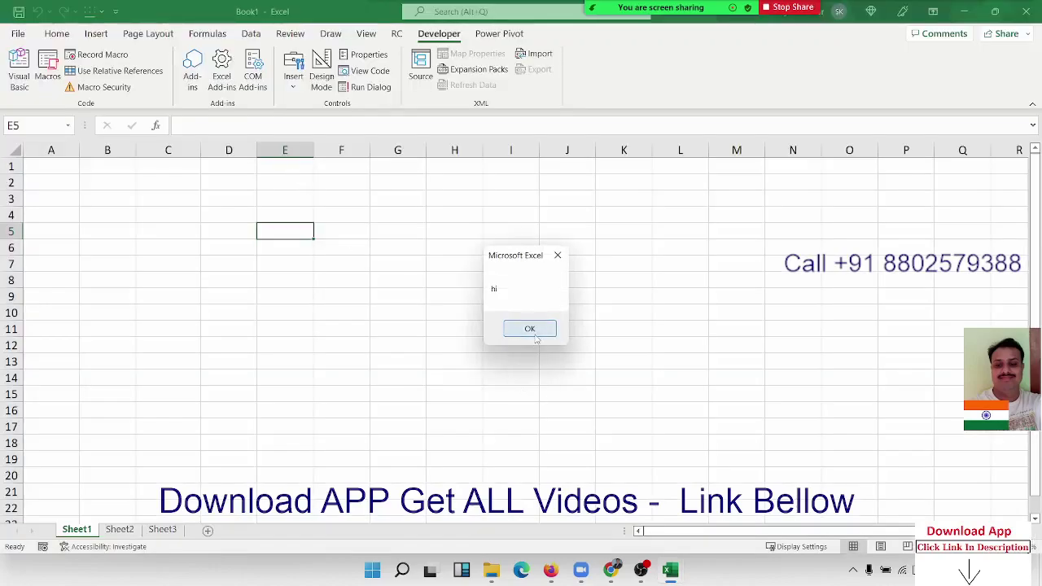
pyautogui.click(535, 334)
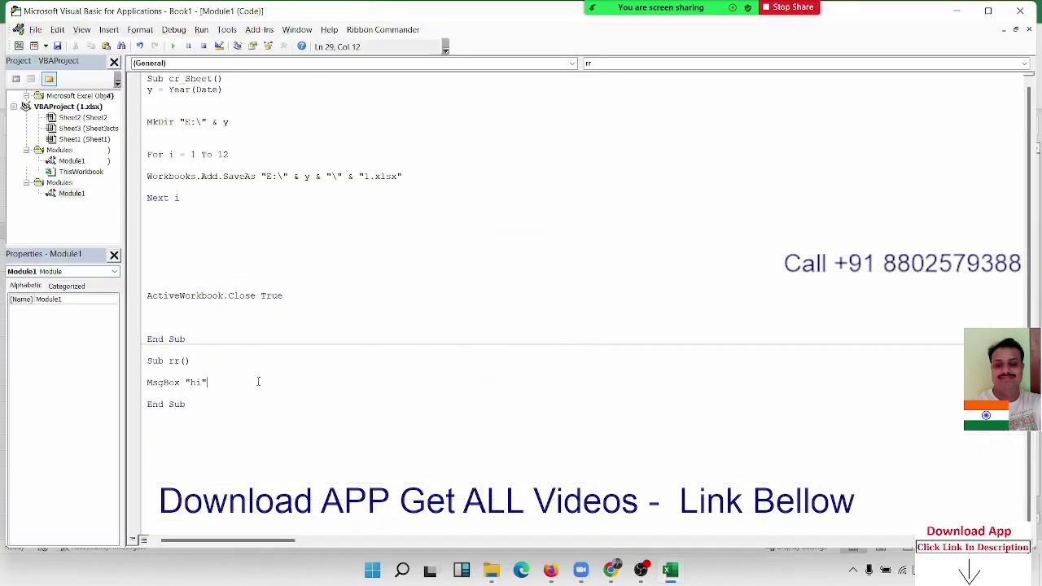
pyautogui.press('Return')
pyautogui.press('Return')
pyautogui.hotkey('shift', 'Up')
pyautogui.hotkey('ctrl', 'c')
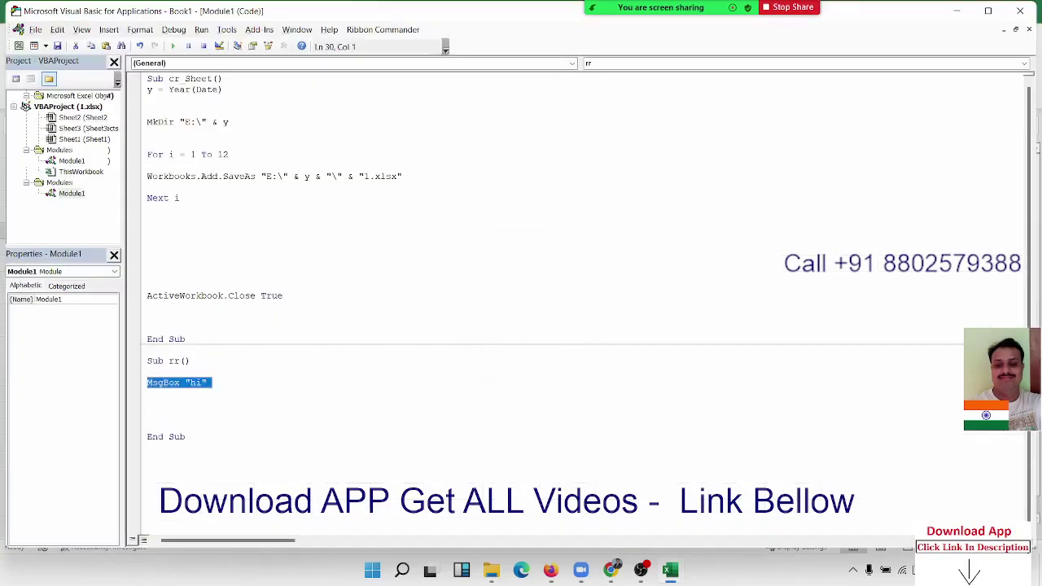
pyautogui.hotkey('ctrl', 'v')
pyautogui.hotkey('ctrl', 'v')
pyautogui.hotkey('ctrl', 'v')
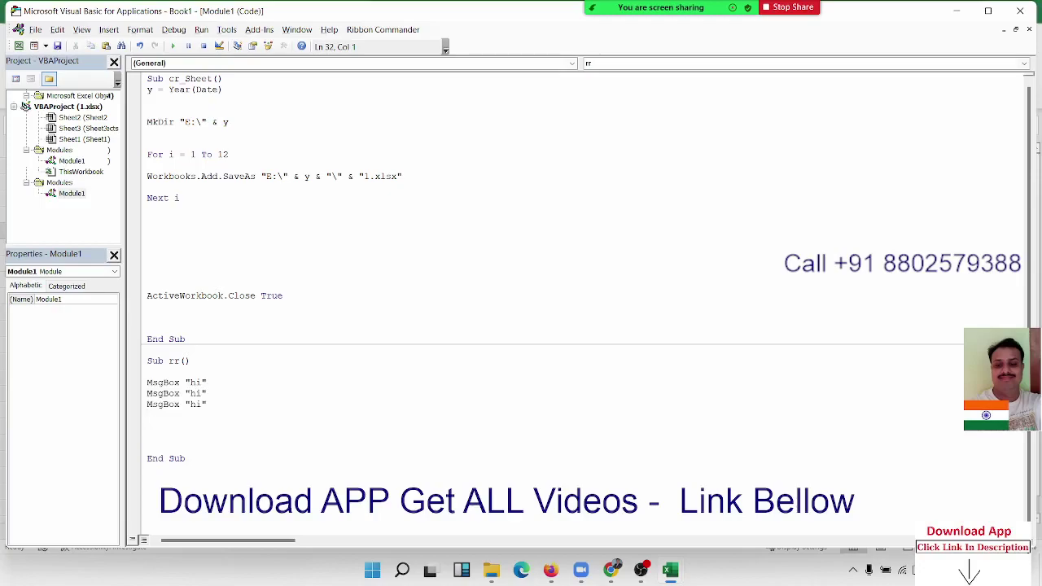
pyautogui.hotkey('shift', 'Down')
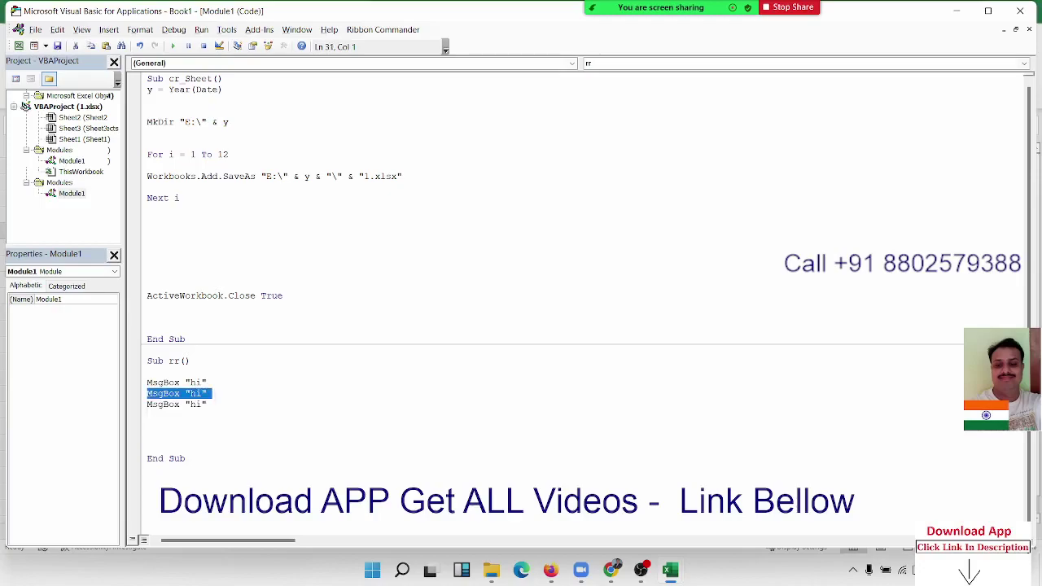
pyautogui.hotkey('shift', 'Down')
pyautogui.press('Delete')
# Step: Wrap MsgBox "hi" in For i = 1 To 3 … Next i and run rr again
pyautogui.press('Return')
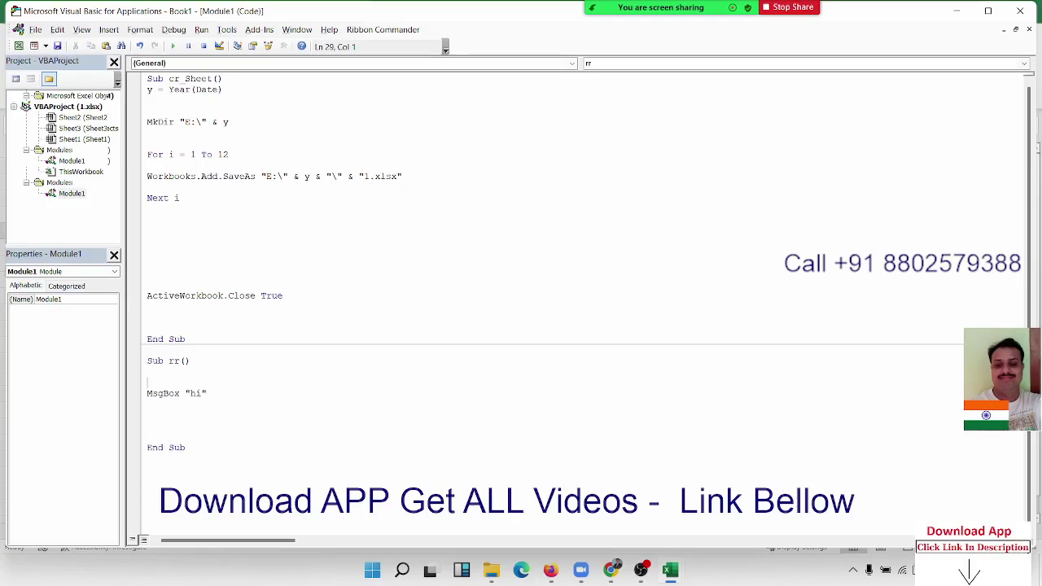
pyautogui.write('for ')
pyautogui.write('i ')
pyautogui.write('= 1')
pyautogui.write('to ')
pyautogui.write('3')
pyautogui.write('next i')
pyautogui.press('Up')
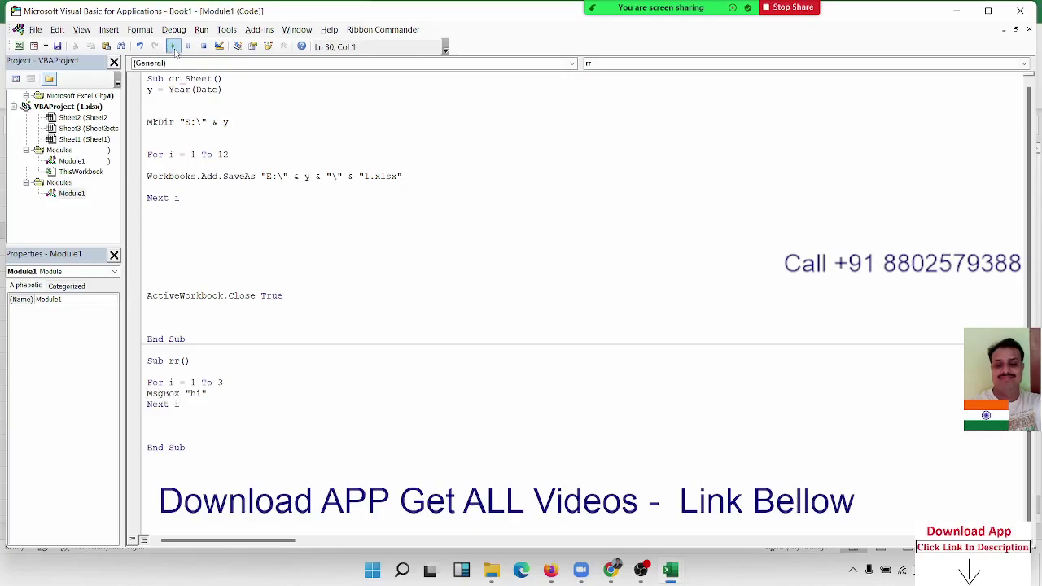
pyautogui.click(172, 47)
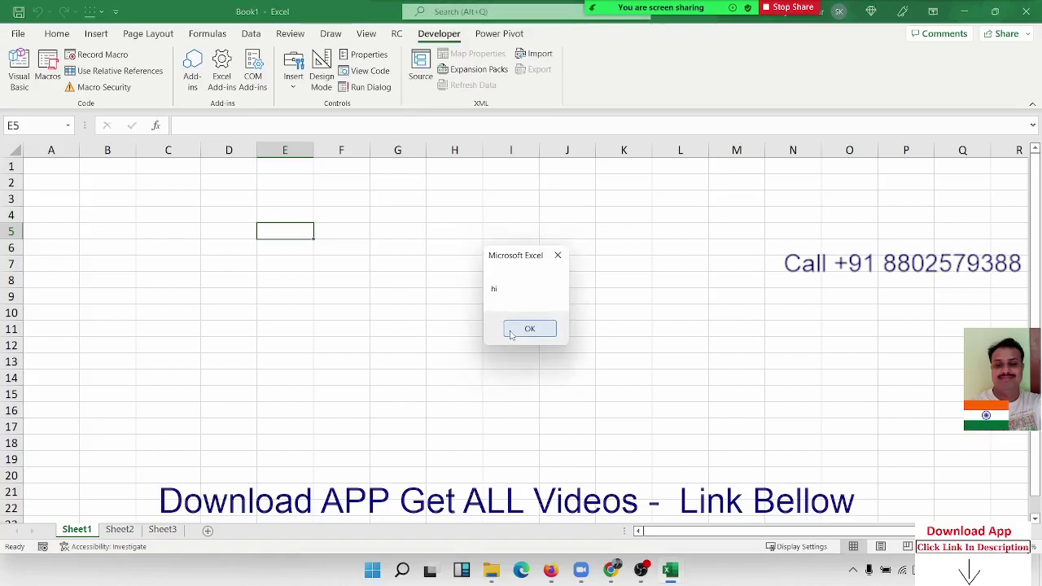
pyautogui.click(511, 332)
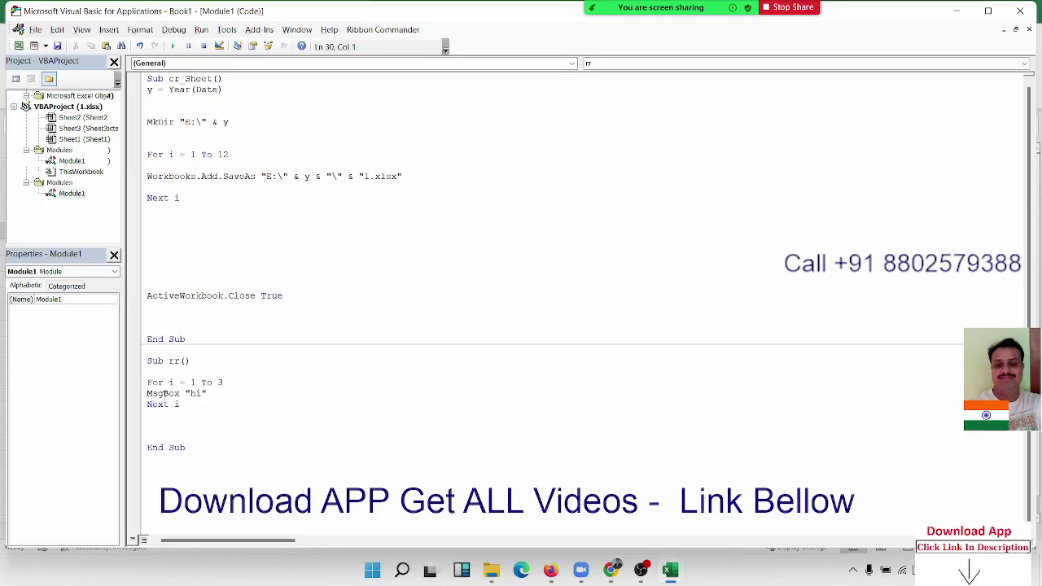
pyautogui.click(148, 404)
pyautogui.press('Return')
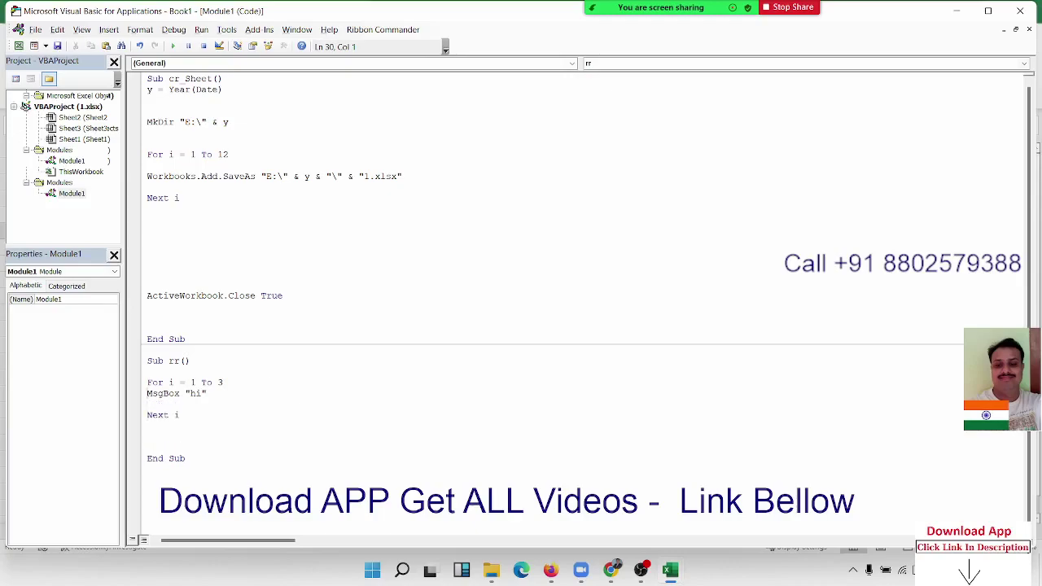
pyautogui.press('Return')
pyautogui.click(148, 371)
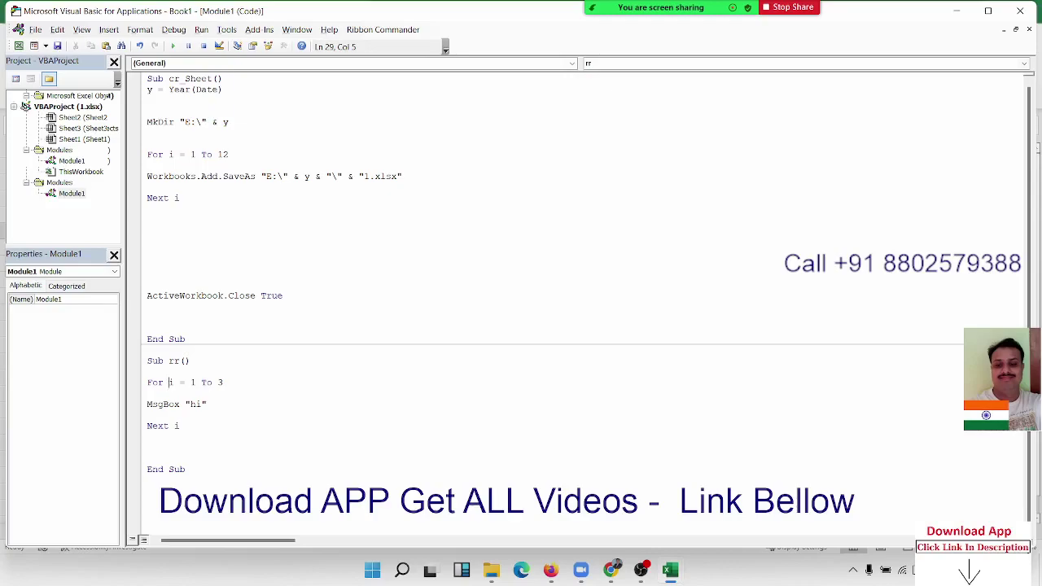
# Step: Change the message to "hi " & i and run rr, dismissing hi 1, hi 2 and hi 3
pyautogui.click(222, 405)
pyautogui.write('& ')
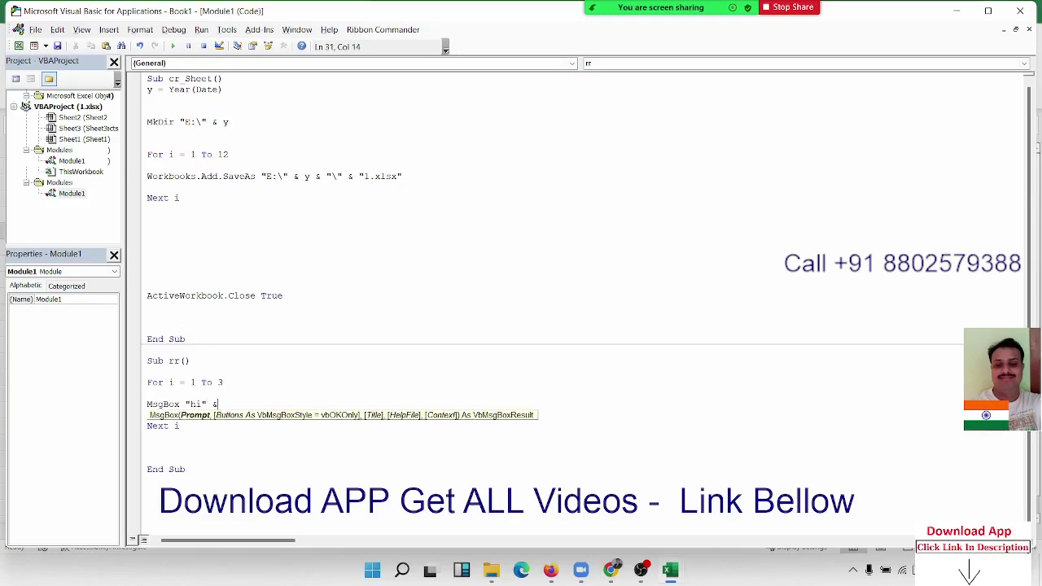
pyautogui.write('i')
pyautogui.click(232, 449)
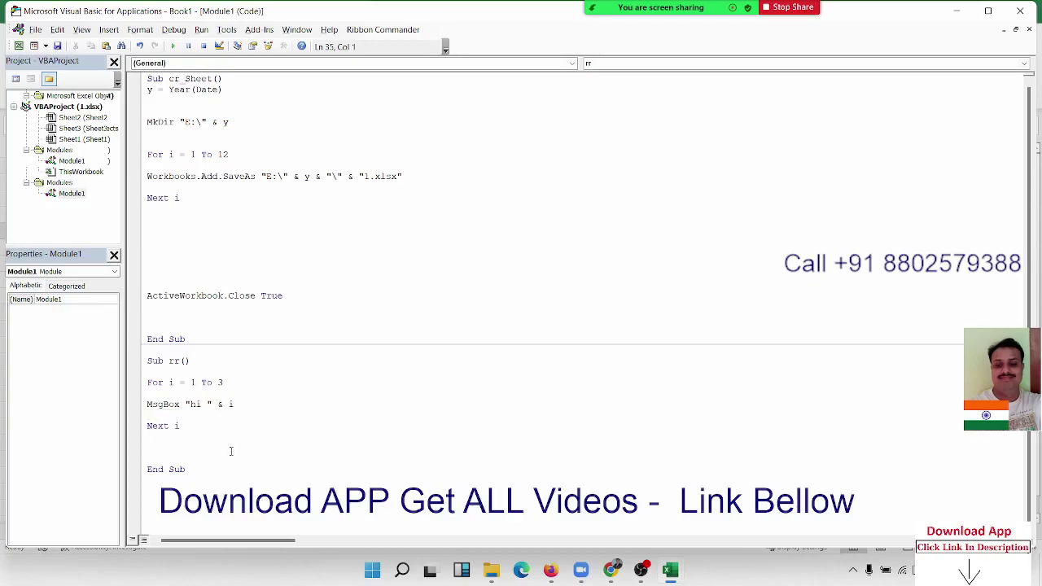
pyautogui.click(172, 47)
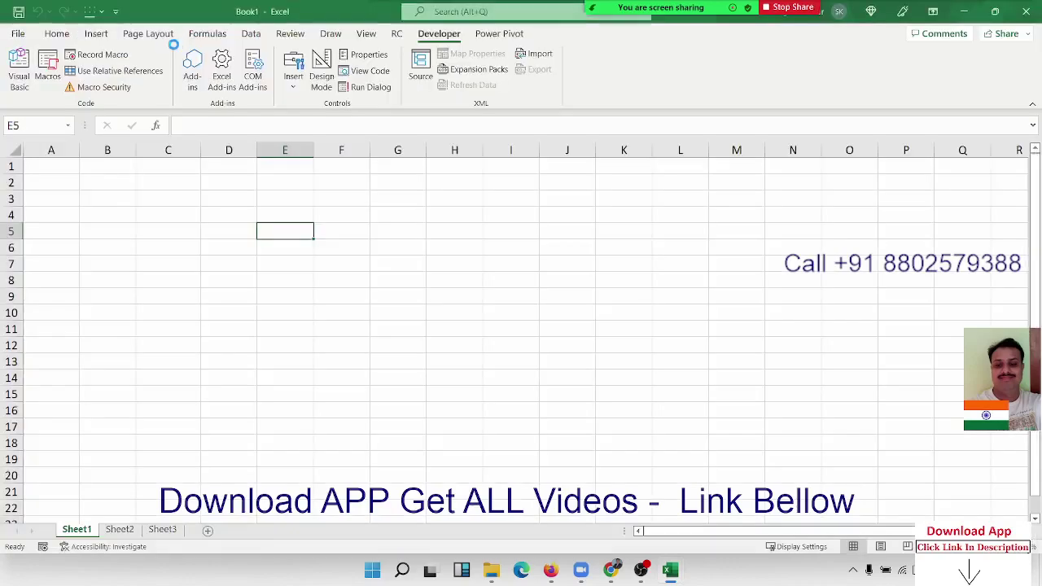
pyautogui.click(536, 330)
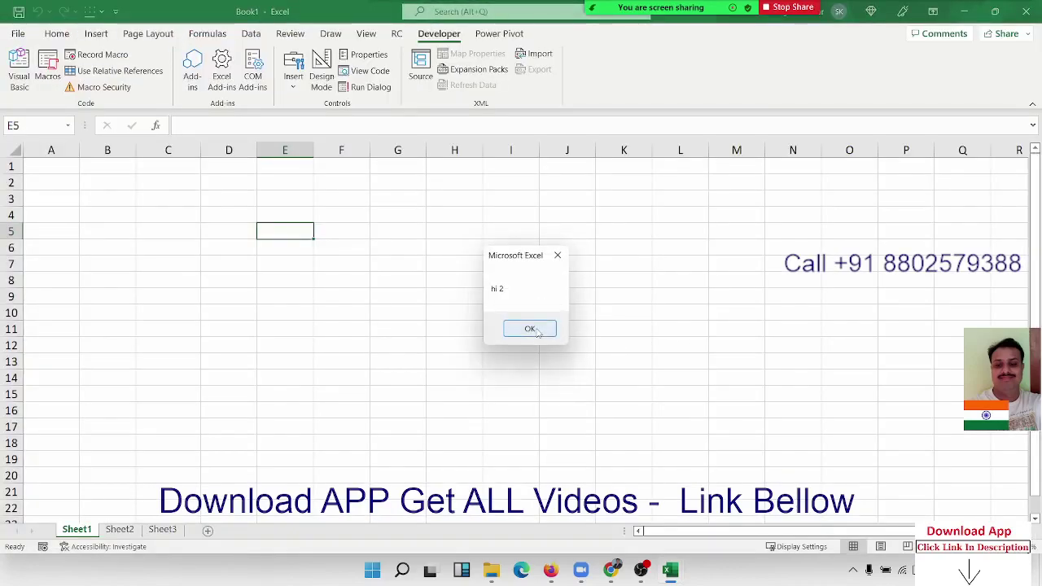
pyautogui.click(536, 330)
pyautogui.click(536, 331)
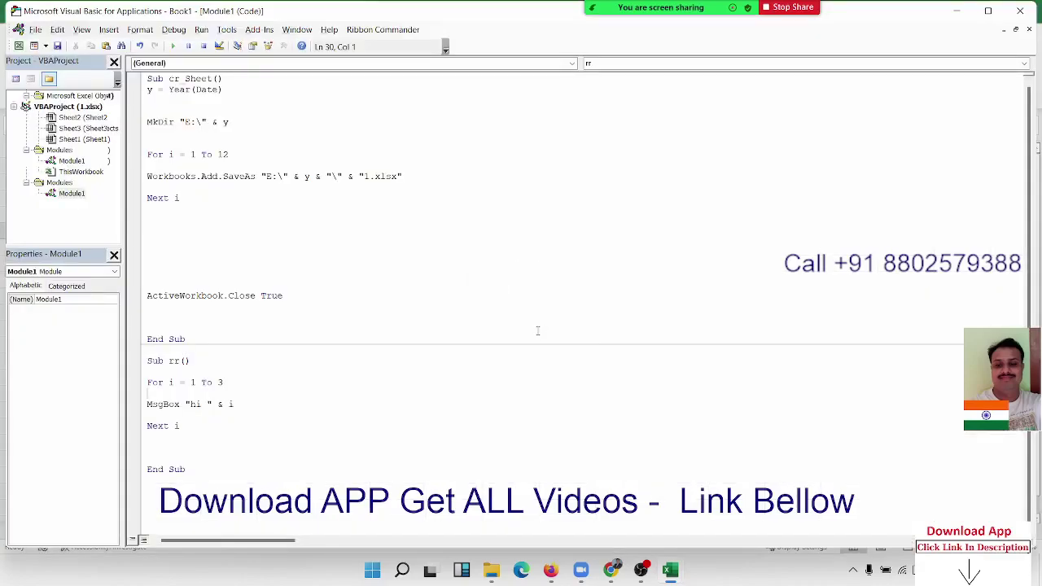
# Step: Replace the fixed "1.xlsx" in the SaveAs line with i & ".xlsx"
pyautogui.doubleClick(366, 176)
pyautogui.press('BackSpace')
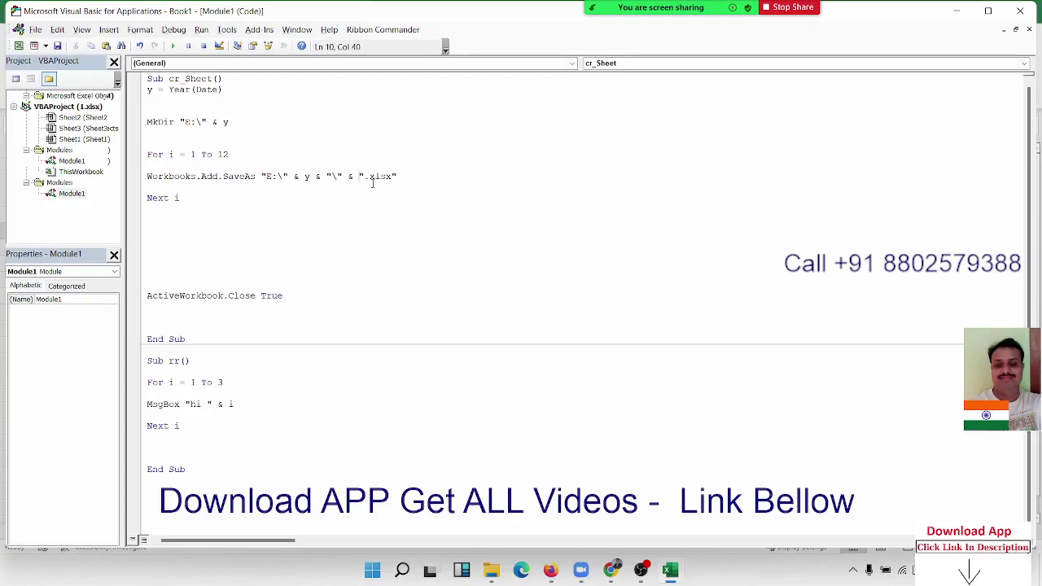
pyautogui.write('i ')
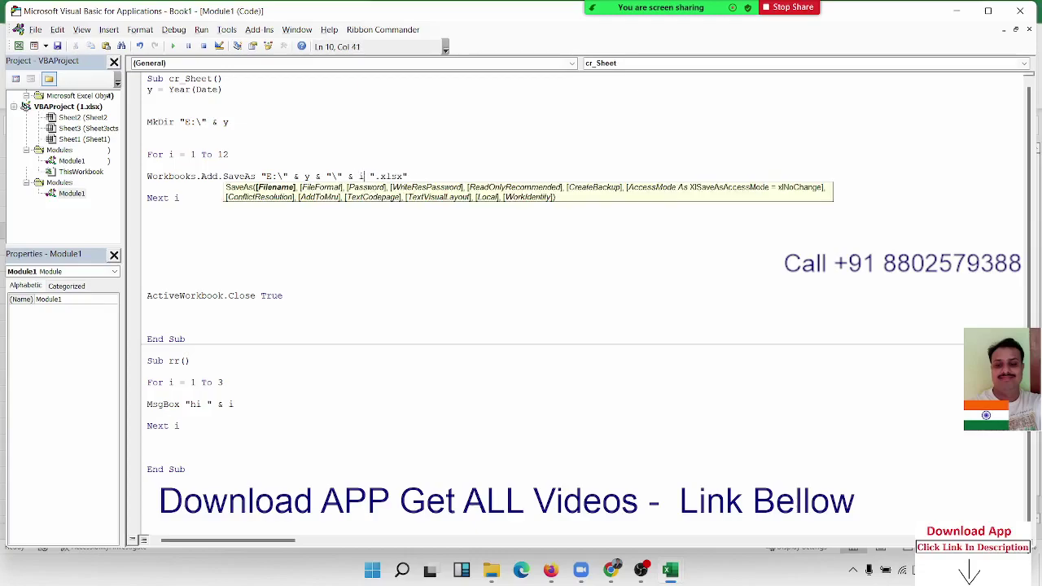
pyautogui.write('&')
pyautogui.click(351, 240)
pyautogui.moveTo(359, 177); pyautogui.dragTo(430, 183)
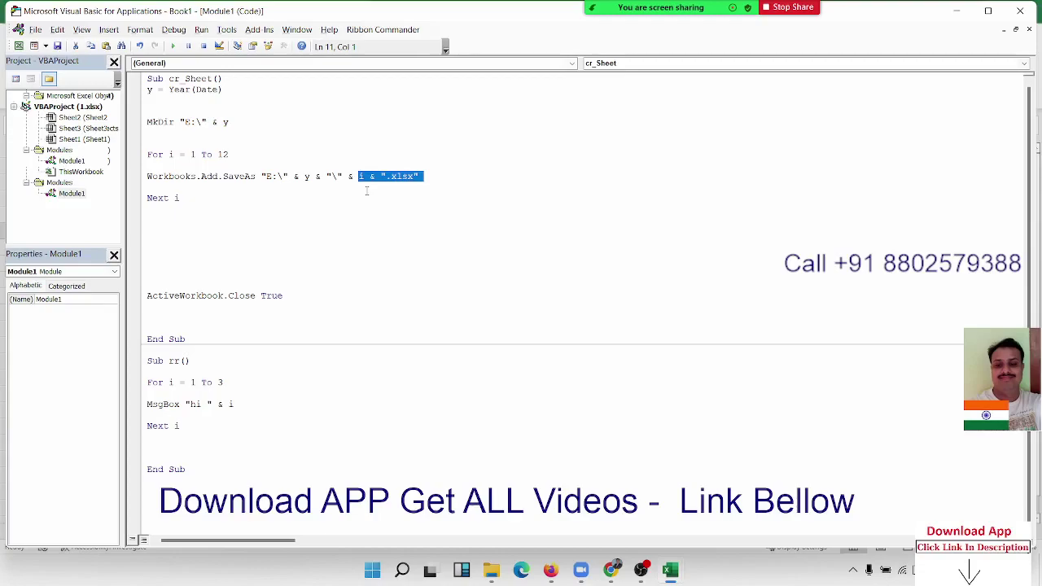
pyautogui.click(154, 197)
pyautogui.press('Return')
pyautogui.press('Return')
pyautogui.press('Return')
pyautogui.press('Return')
pyautogui.press('Return')
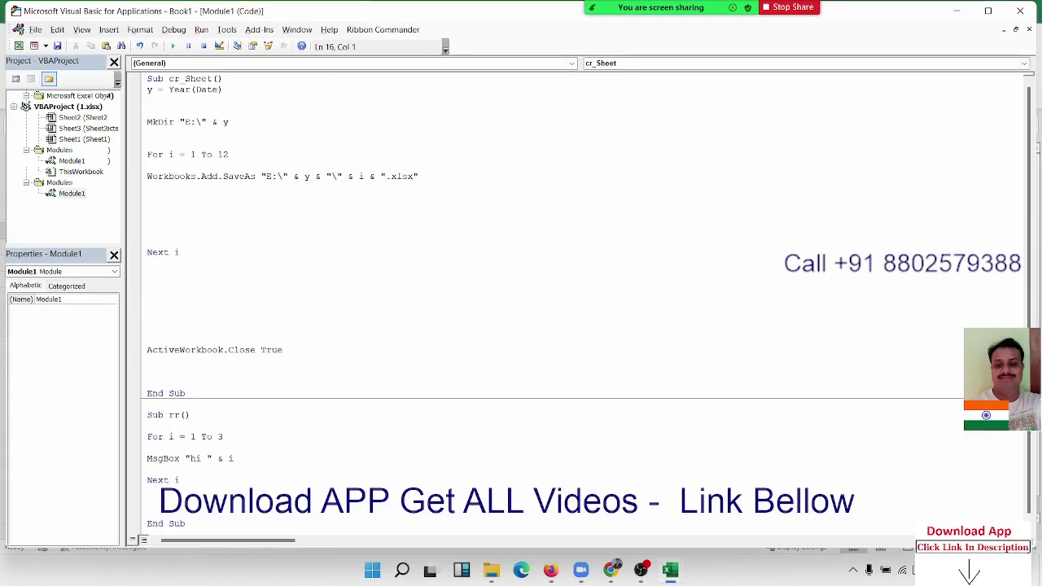
# Step: Check drive E, then run the cr_Sheet macro from Developer > Macros to generate workbooks through 11
pyautogui.click(490, 570)
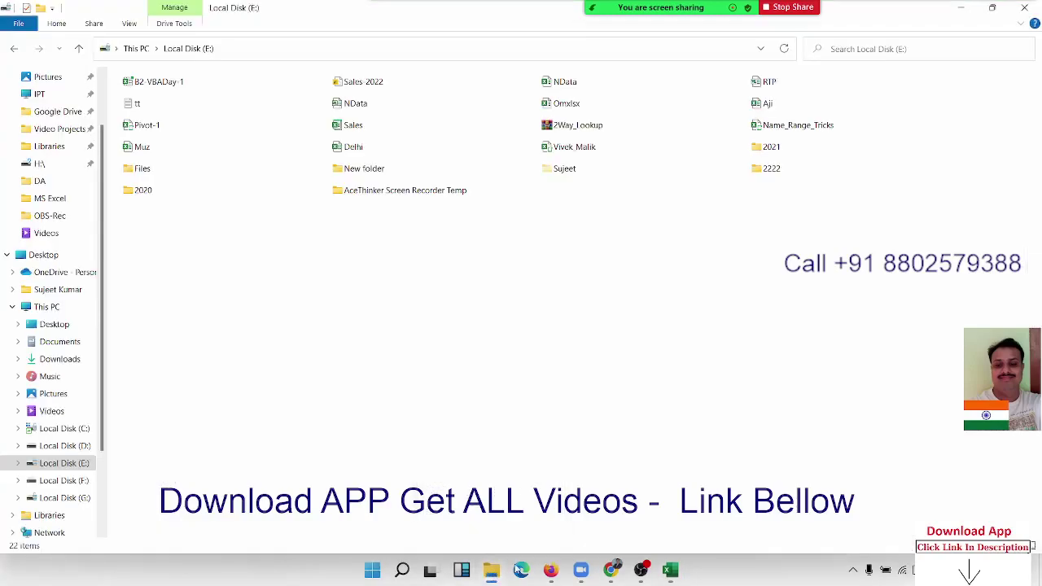
pyautogui.click(721, 543)
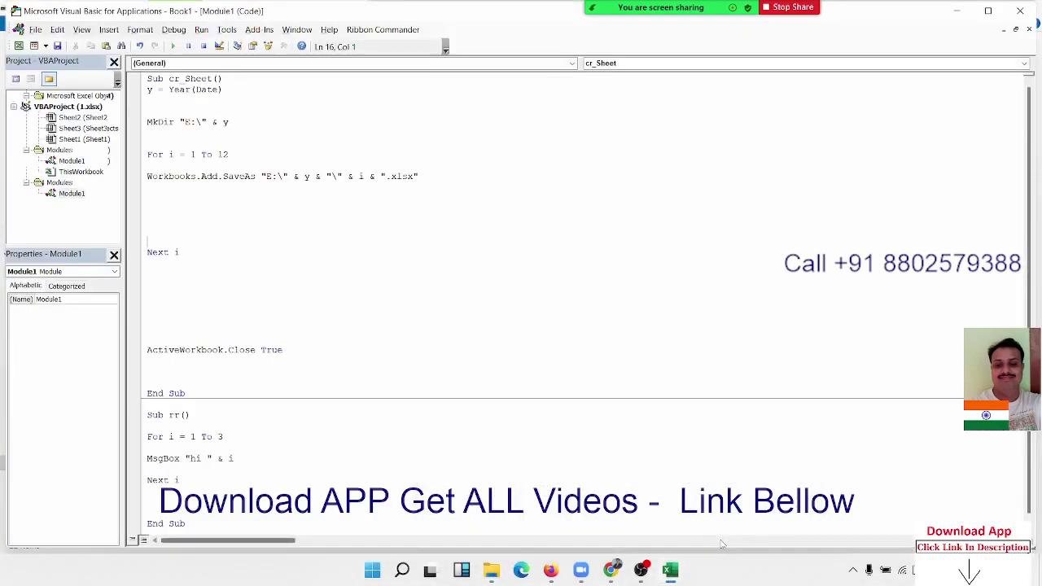
pyautogui.moveTo(670, 570)
pyautogui.click(611, 529)
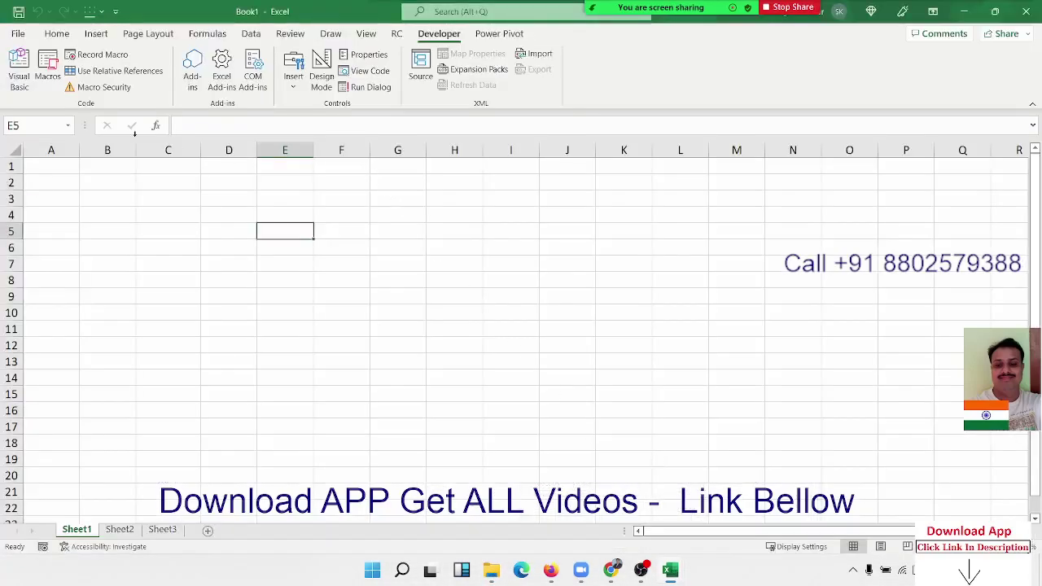
pyautogui.click(49, 76)
pyautogui.click(505, 226)
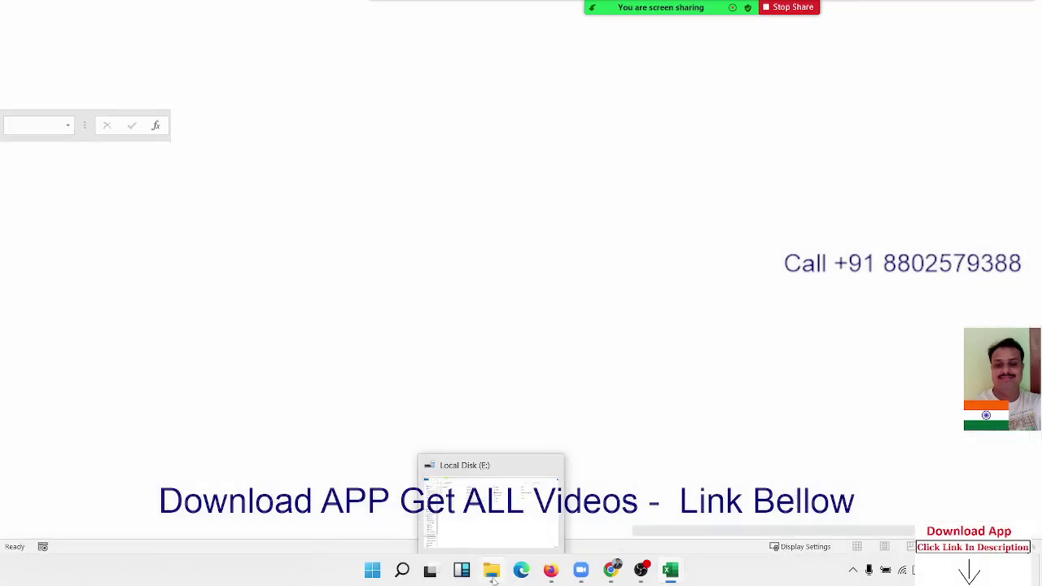
pyautogui.moveTo(490, 569)
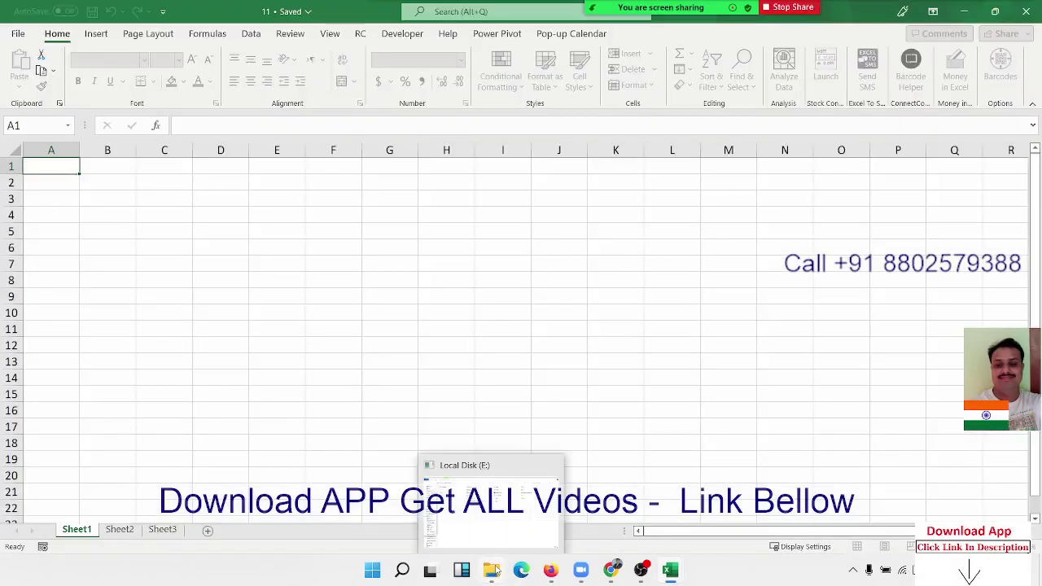
# Step: Open the E:\2022 folder and confirm it contains workbooks 1 through 12
pyautogui.click(489, 537)
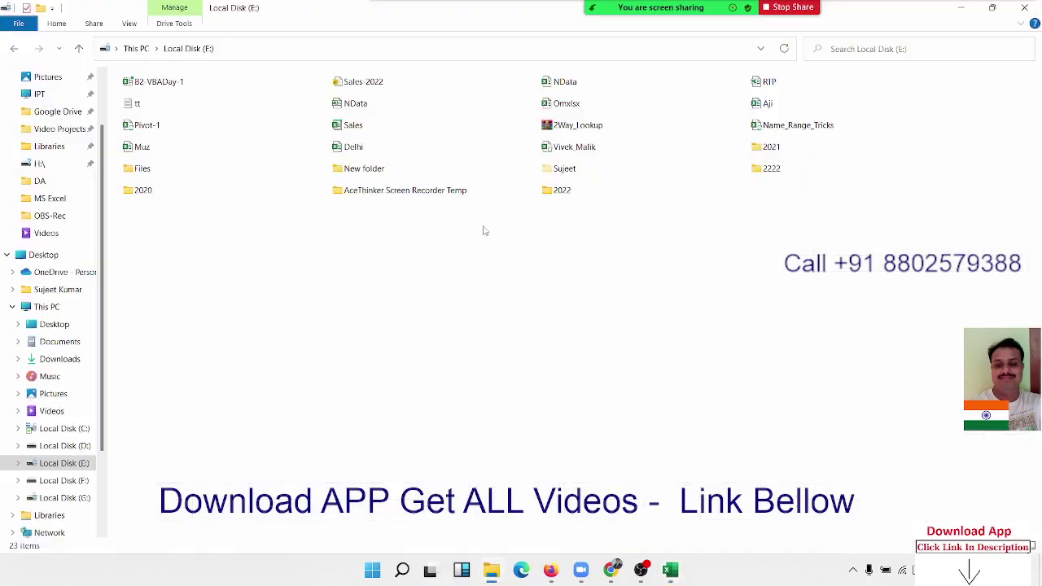
pyautogui.click(592, 199)
pyautogui.doubleClick(593, 198)
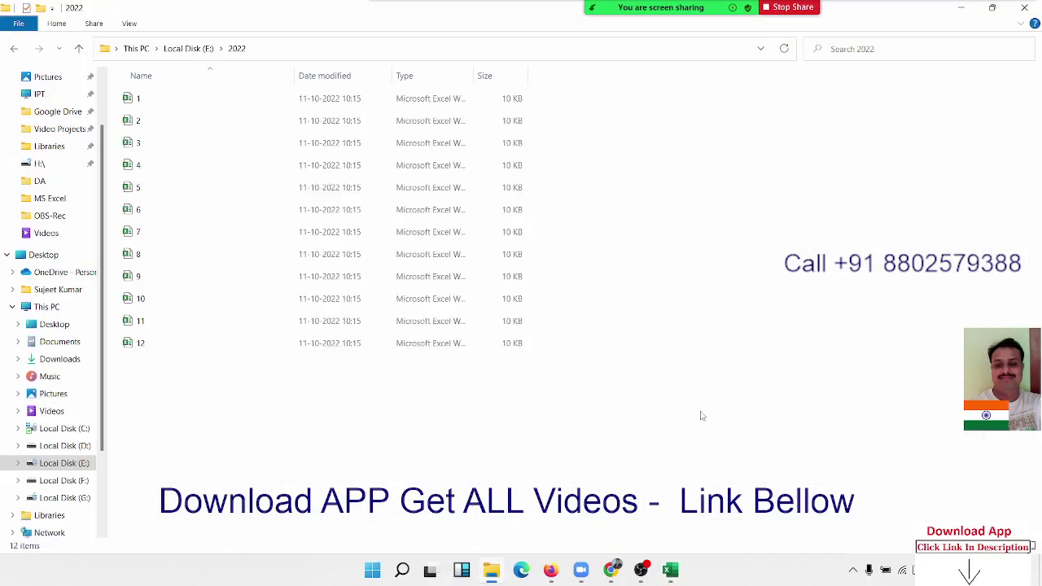
pyautogui.moveTo(757, 442)
pyautogui.mouseDown()
pyautogui.moveTo(276, 168)
pyautogui.moveTo(251, 88)
pyautogui.mouseUp()
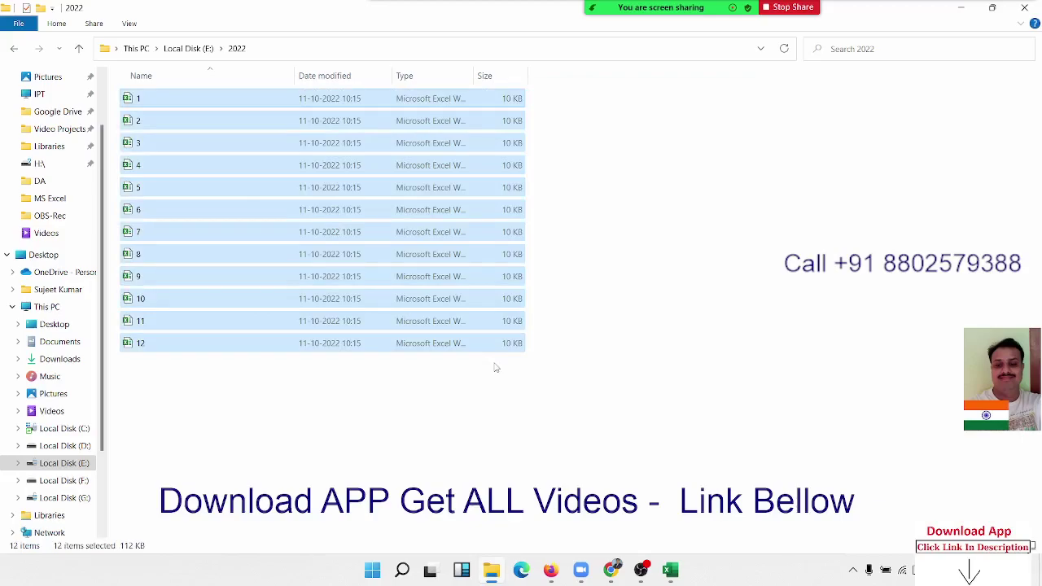
# Step: Try permanently deleting the 2022 folder, dismiss the File In Use error, and return to VBA
pyautogui.click(193, 49)
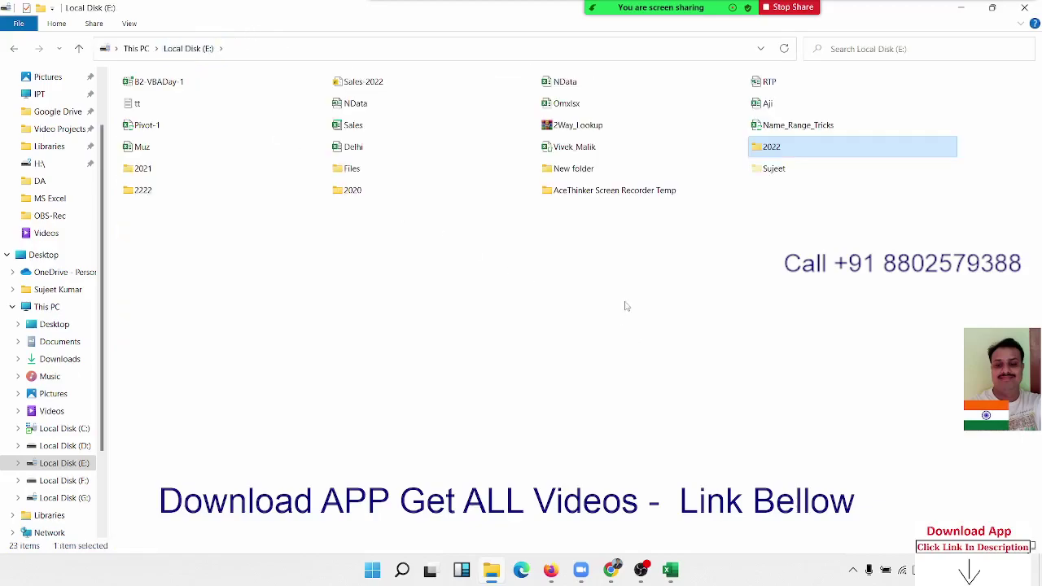
pyautogui.hotkey('shift', 'Delete')
pyautogui.click(574, 329)
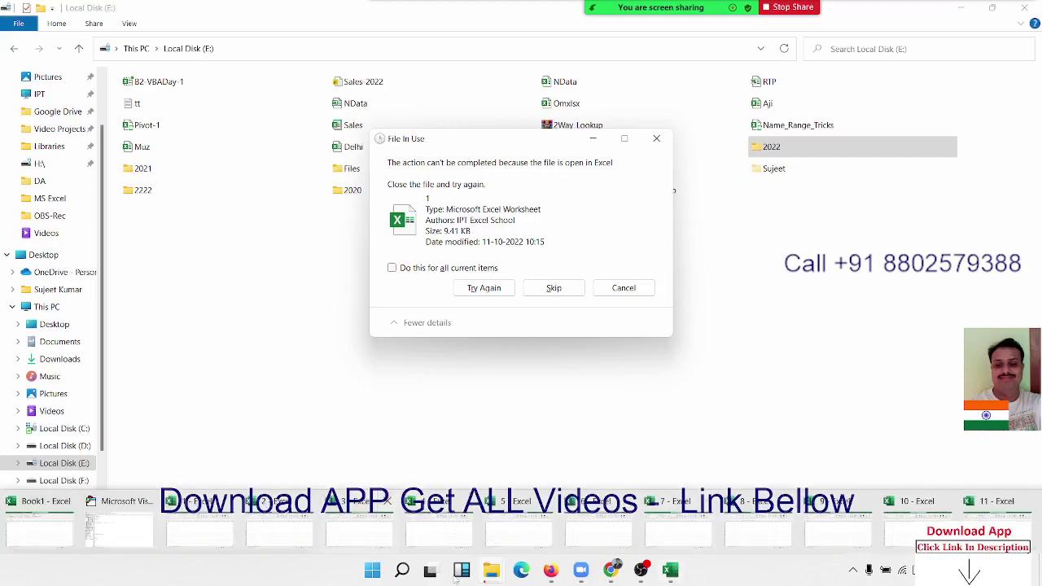
pyautogui.moveTo(491, 570)
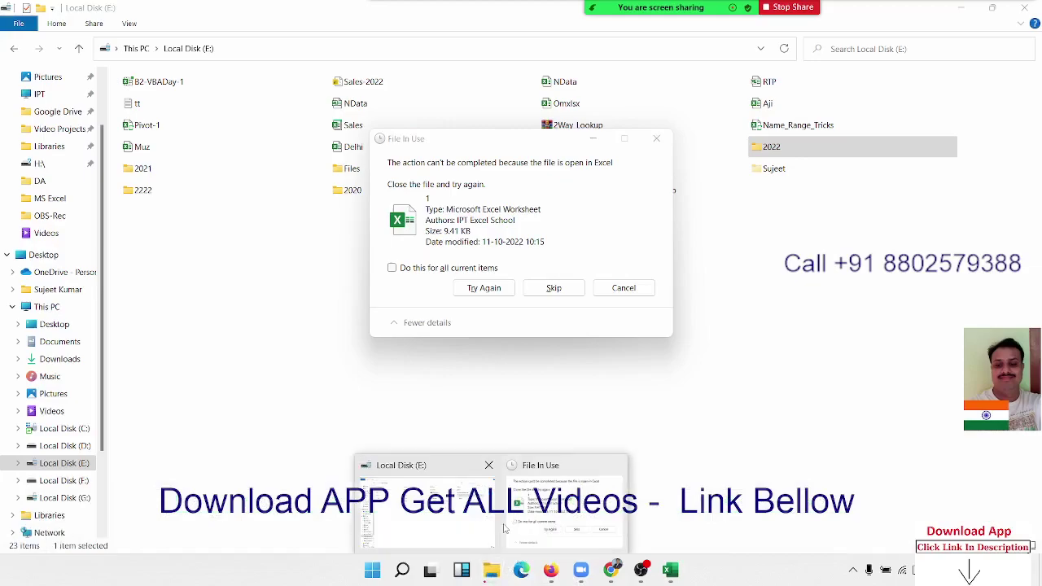
pyautogui.click(479, 529)
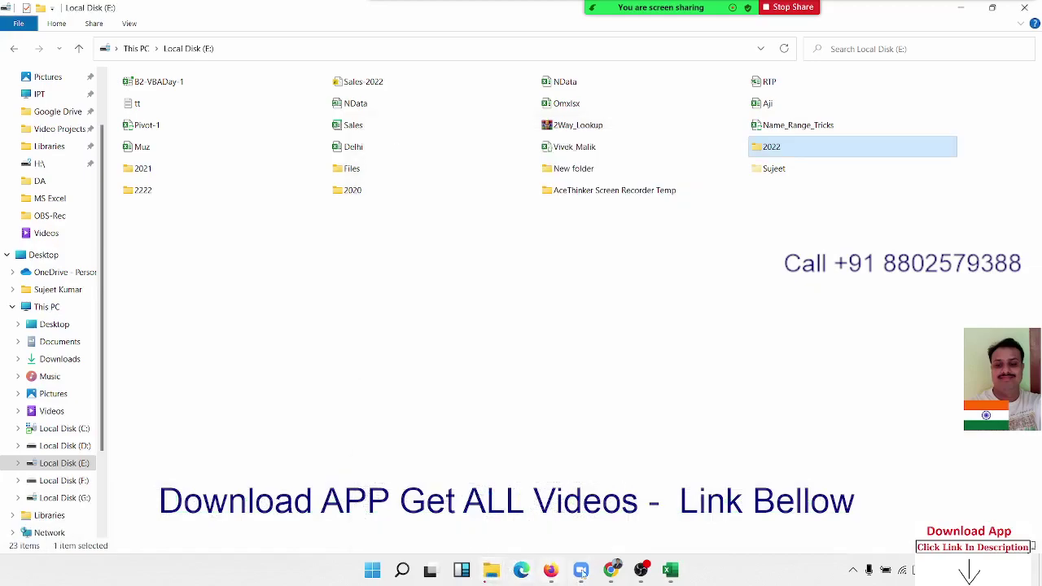
pyautogui.moveTo(670, 570)
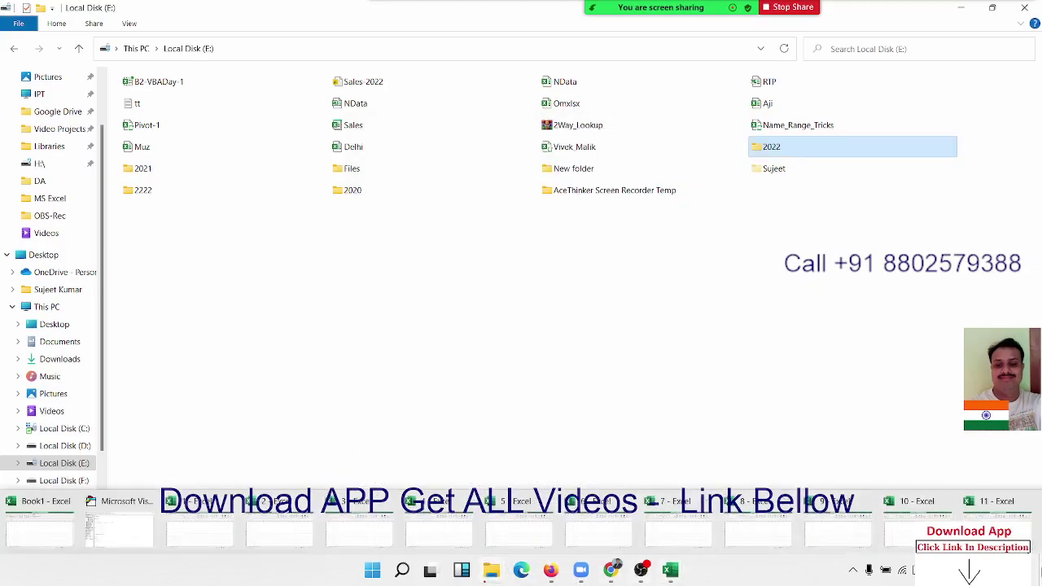
pyautogui.click(116, 539)
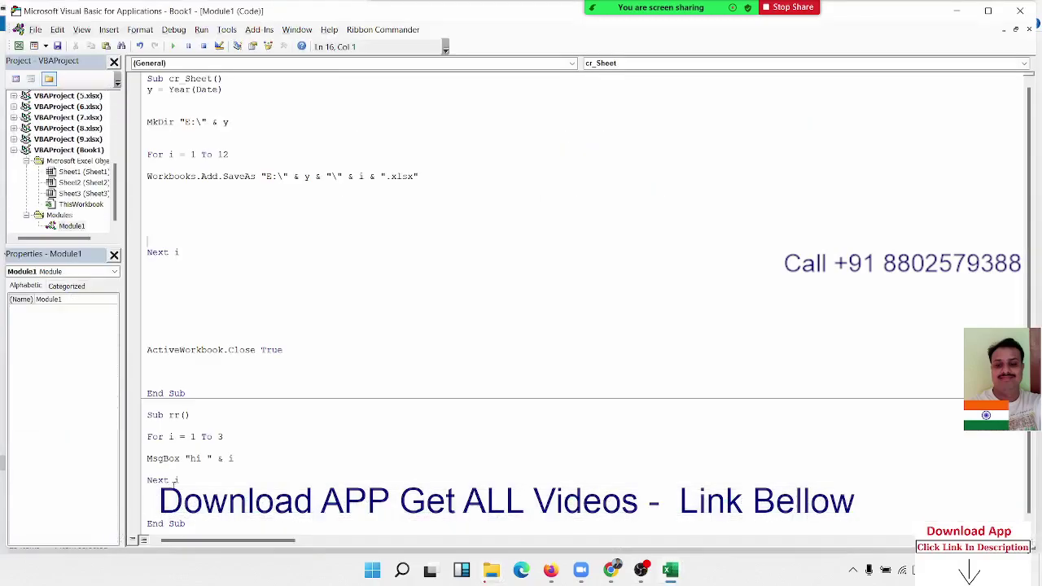
# Step: Cut the ActiveWorkbook.Close True line and paste it inside the loop just above Next i
pyautogui.moveTo(304, 349)
pyautogui.mouseDown()
pyautogui.moveTo(140, 344)
pyautogui.moveTo(137, 359)
pyautogui.mouseUp()
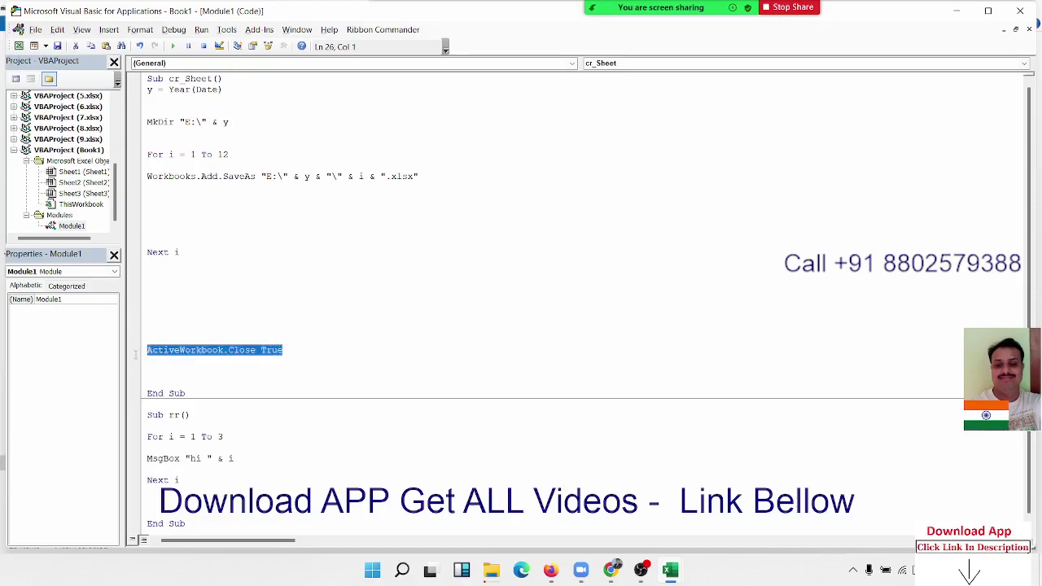
pyautogui.hotkey('ctrl', 'x')
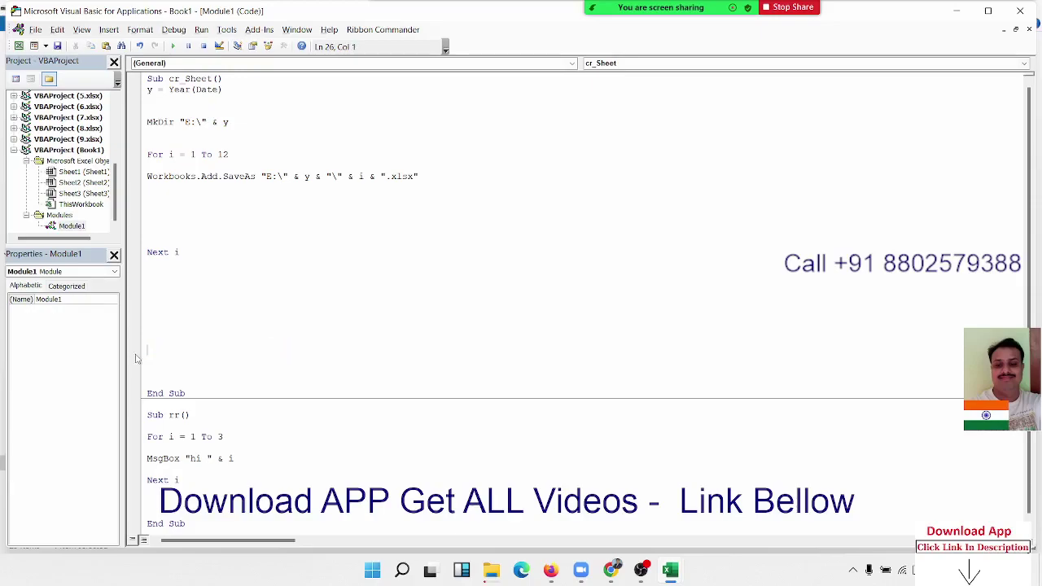
pyautogui.click(162, 238)
pyautogui.hotkey('ctrl', 'v')
pyautogui.click(171, 263)
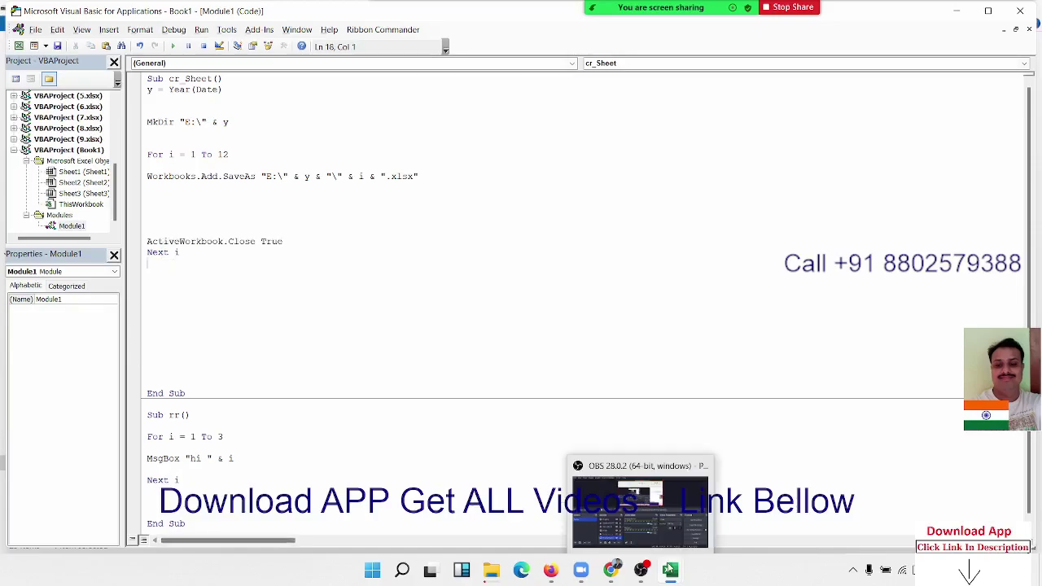
pyautogui.moveTo(670, 570)
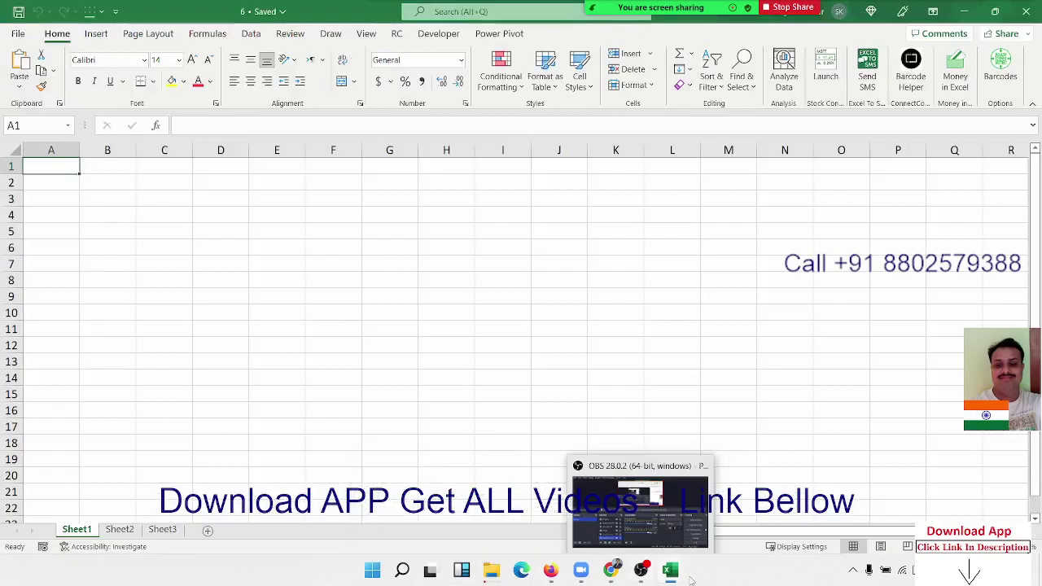
# Step: Close workbooks 6, 7, 8, 9, 10 and 11 from the Excel taskbar thumbnails, then return to the cr_Sheet code
pyautogui.click(676, 574)
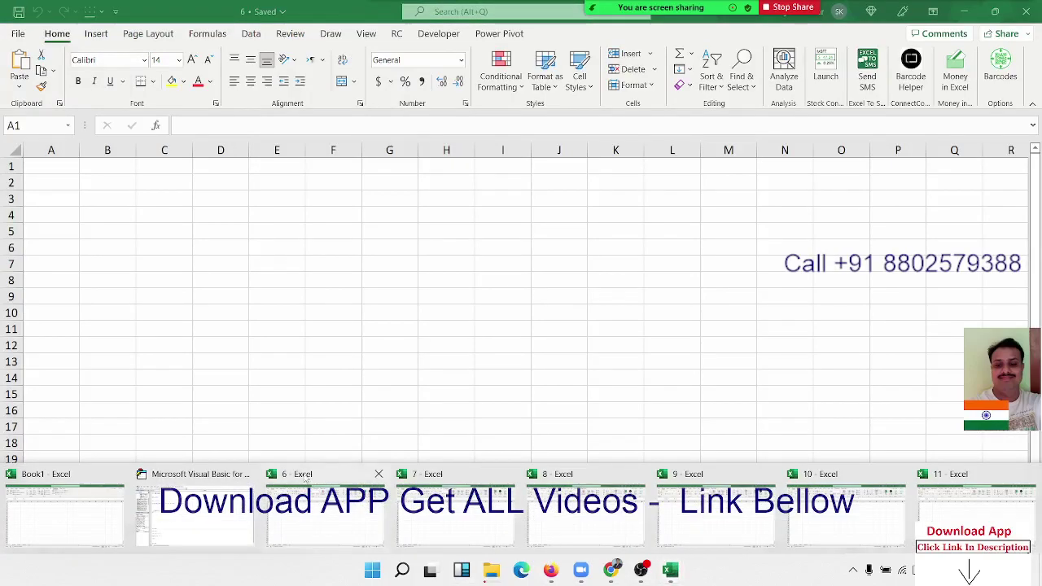
pyautogui.click(381, 474)
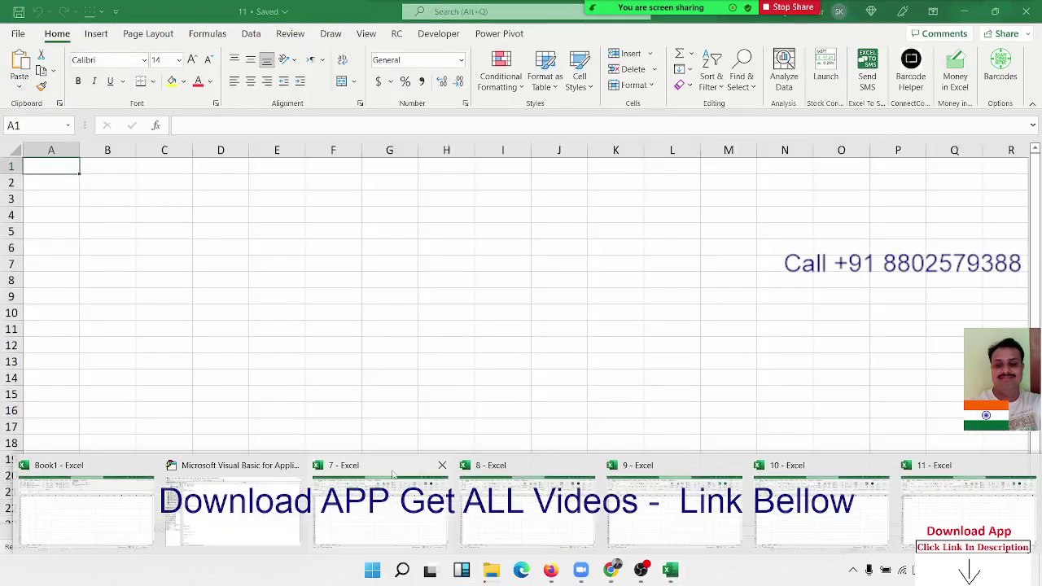
pyautogui.click(439, 466)
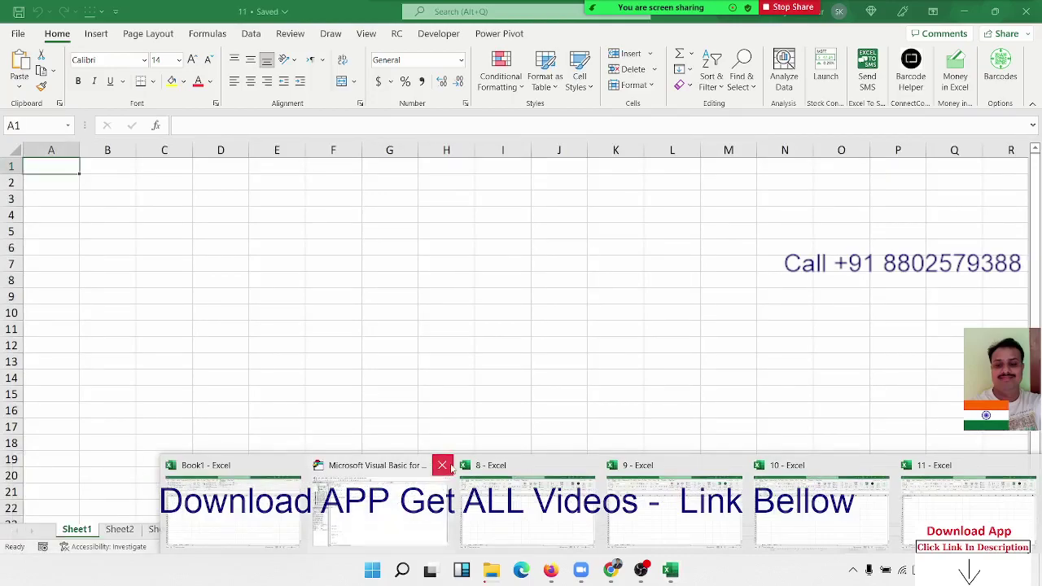
pyautogui.click(590, 468)
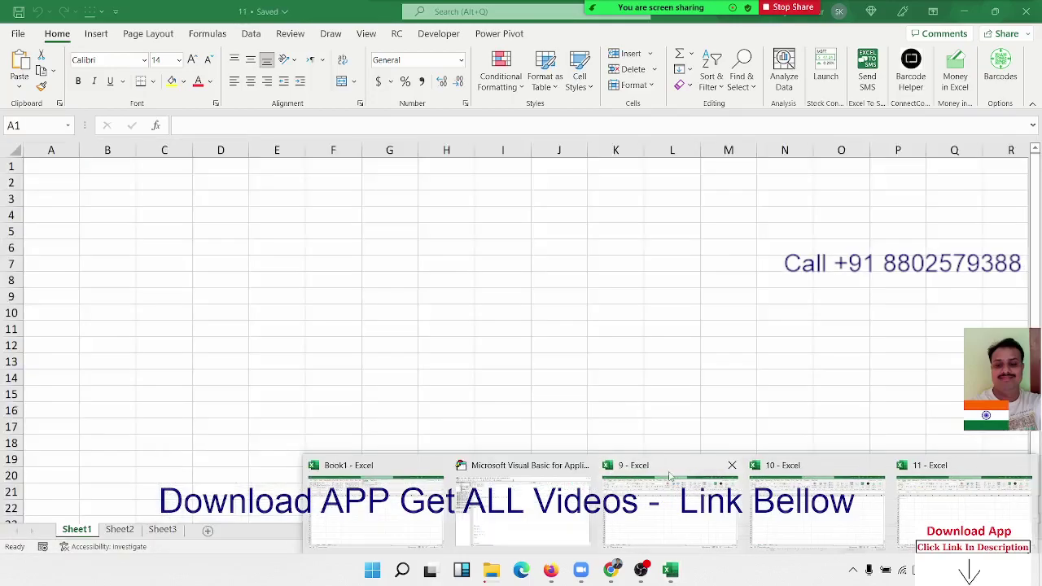
pyautogui.click(732, 467)
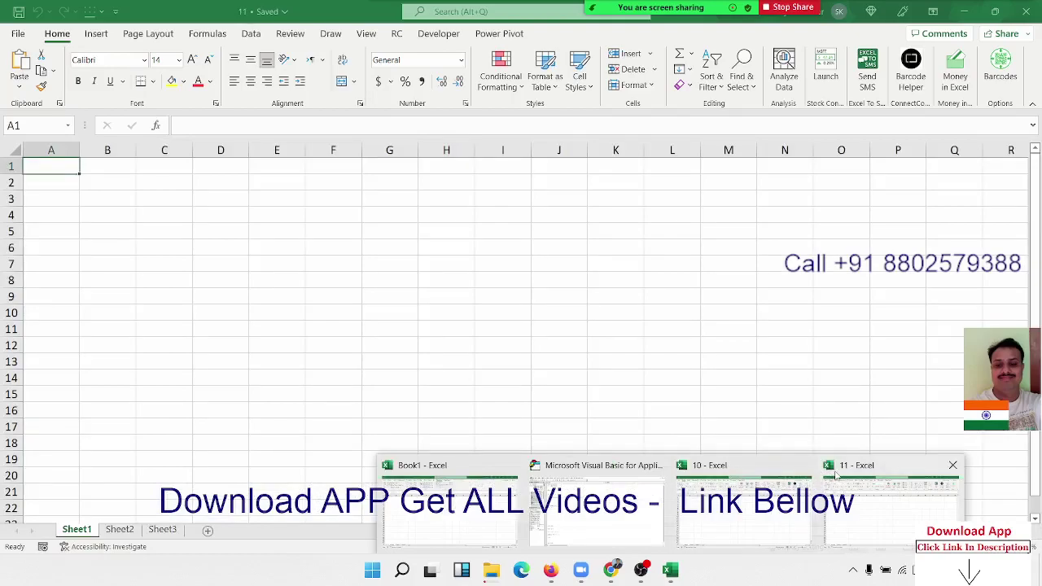
pyautogui.click(806, 464)
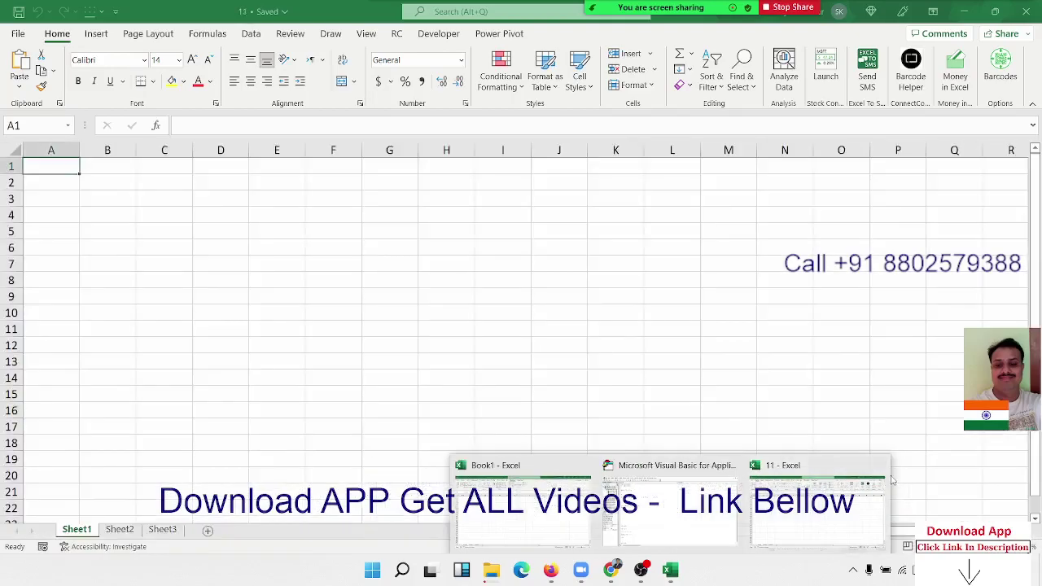
pyautogui.click(879, 465)
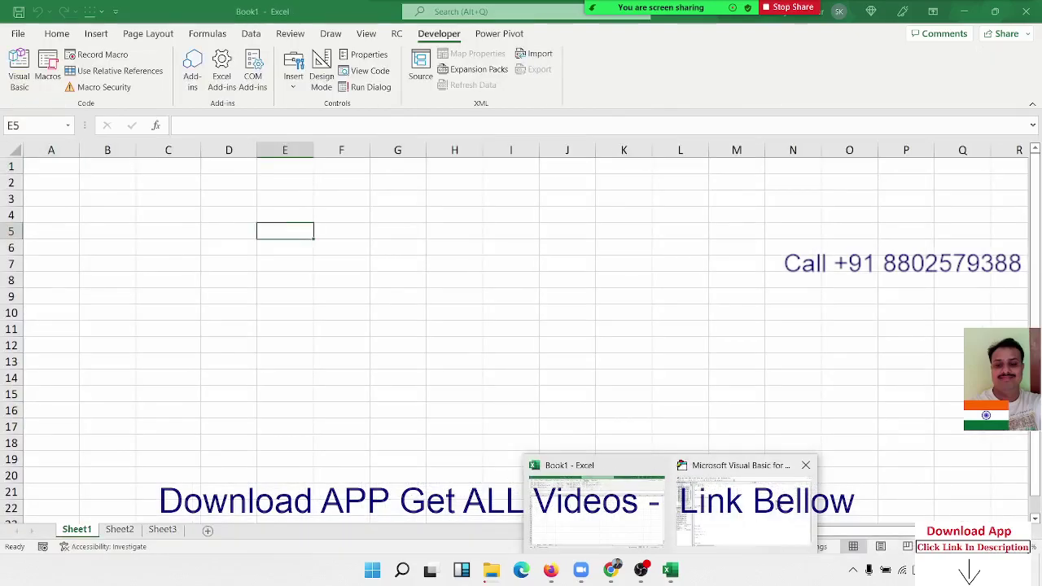
pyautogui.click(777, 501)
pyautogui.click(185, 272)
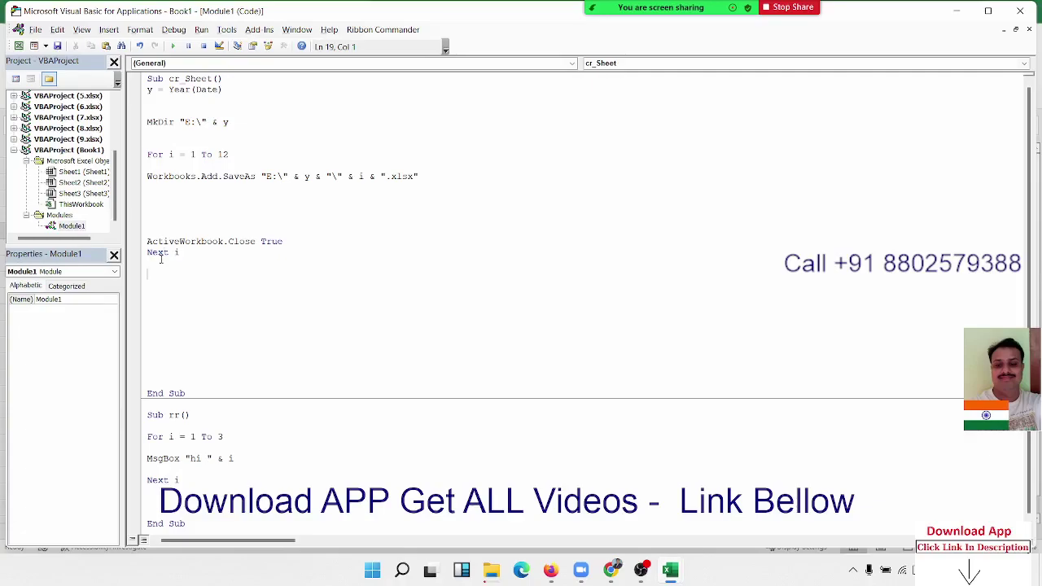
pyautogui.moveTo(154, 271); pyautogui.dragTo(155, 357)
pyautogui.click(150, 163)
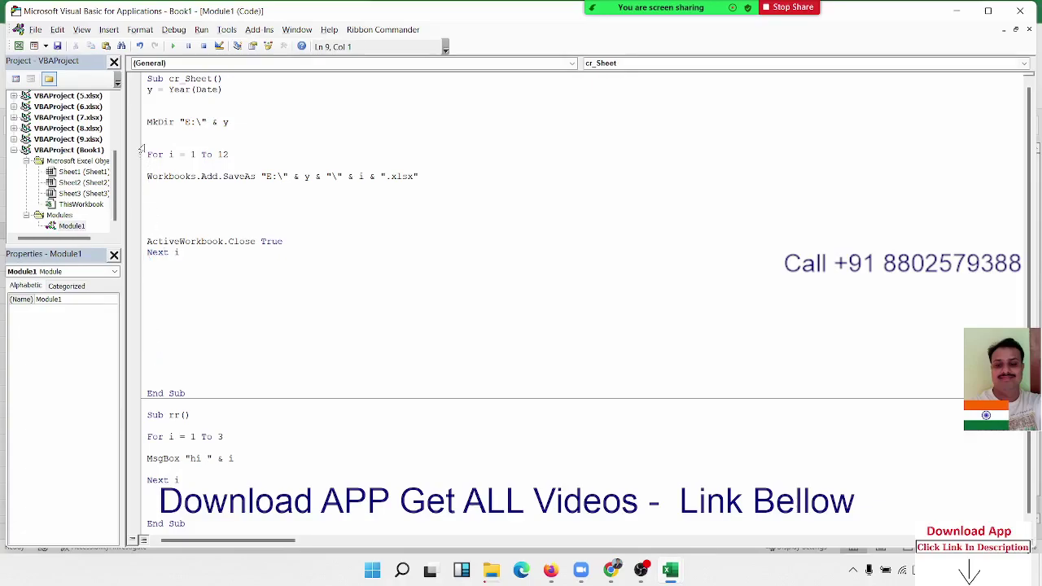
pyautogui.moveTo(142, 136); pyautogui.dragTo(143, 91)
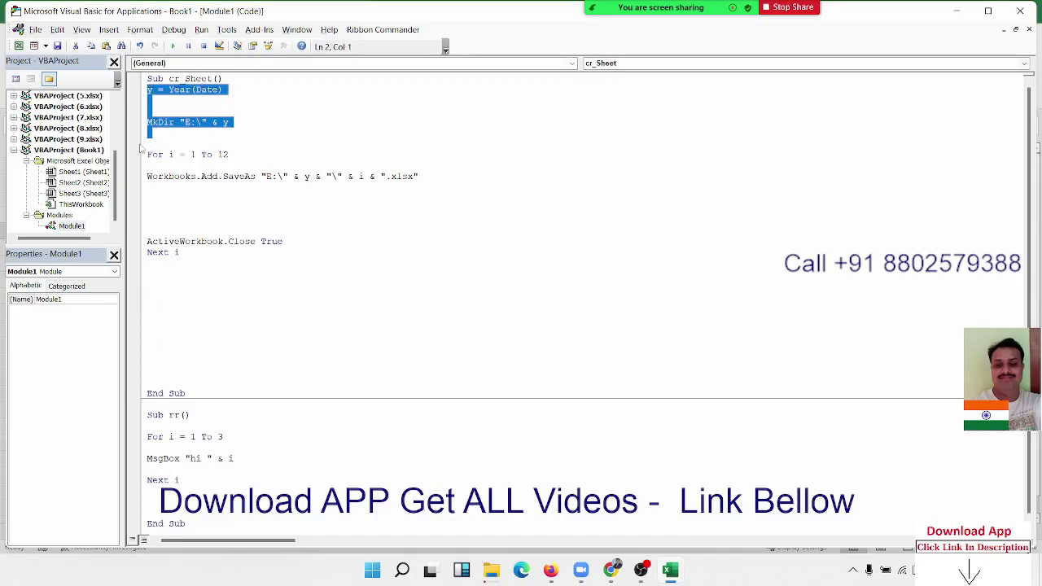
pyautogui.click(151, 155)
pyautogui.click(158, 253)
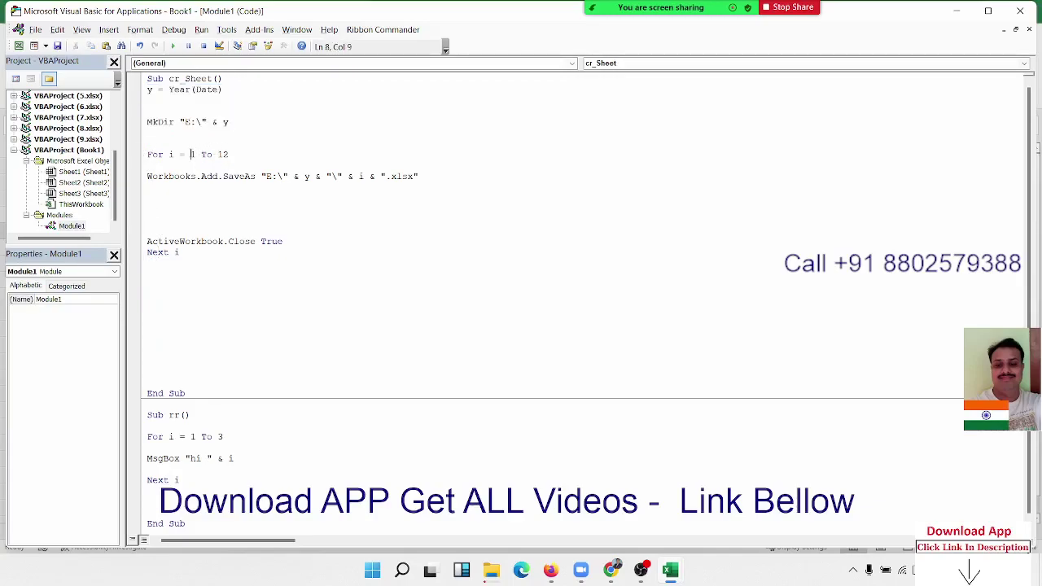
pyautogui.moveTo(192, 153); pyautogui.dragTo(233, 155)
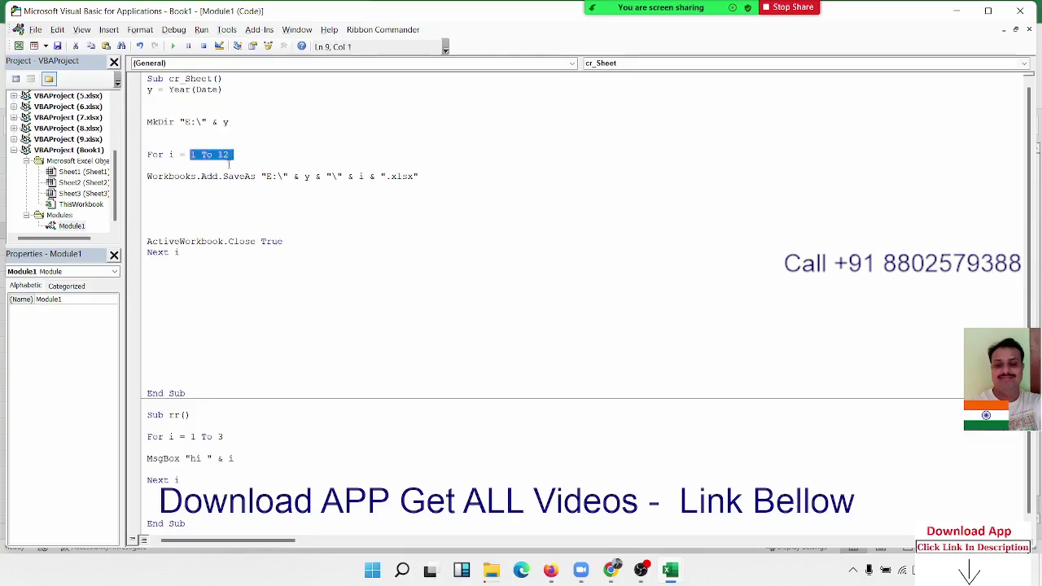
pyautogui.click(238, 211)
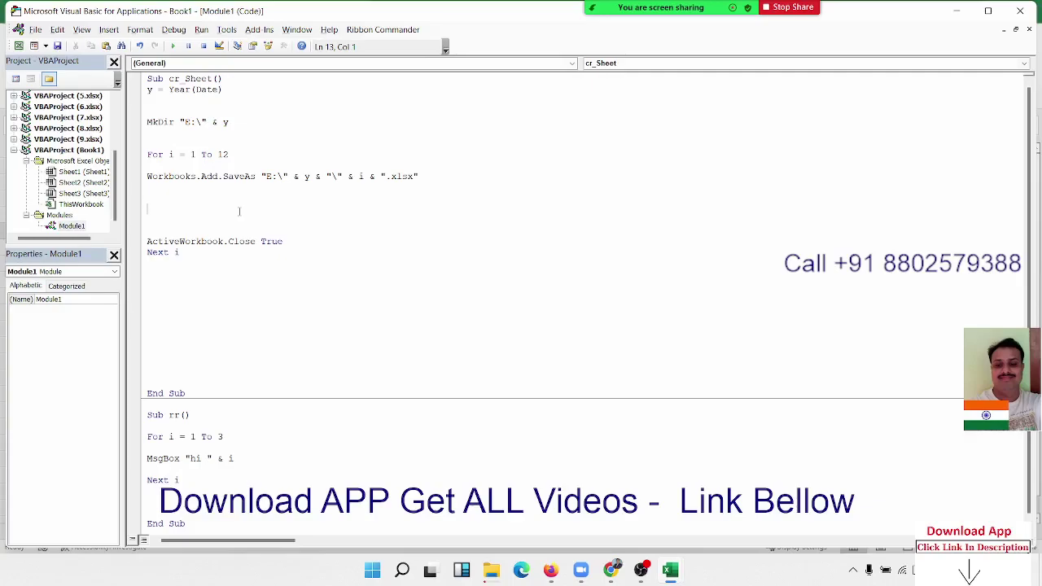
# Step: Insert 'Sheets.Add , , 31' on the line after Workbooks.Add.SaveAs inside the loop
pyautogui.press('Up')
pyautogui.write('sh')
pyautogui.write('eets.ad')
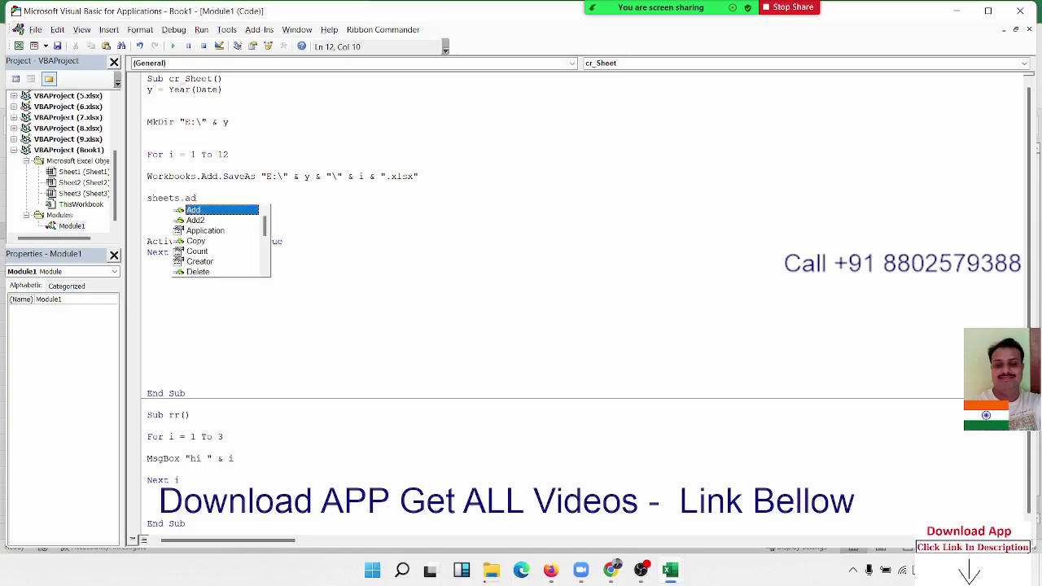
pyautogui.press('Tab')
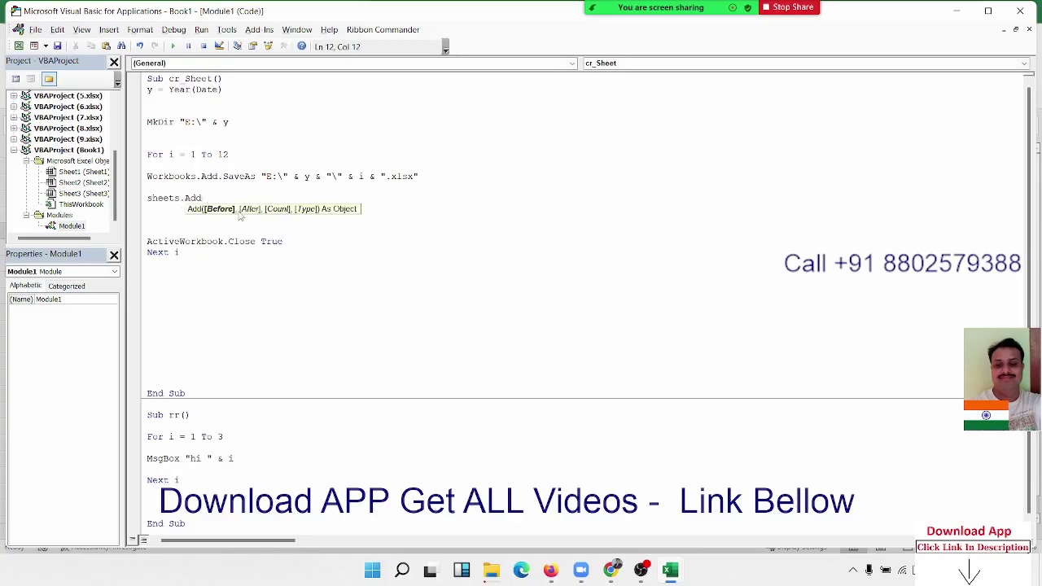
pyautogui.write(', , ')
pyautogui.write('31')
pyautogui.press('Return')
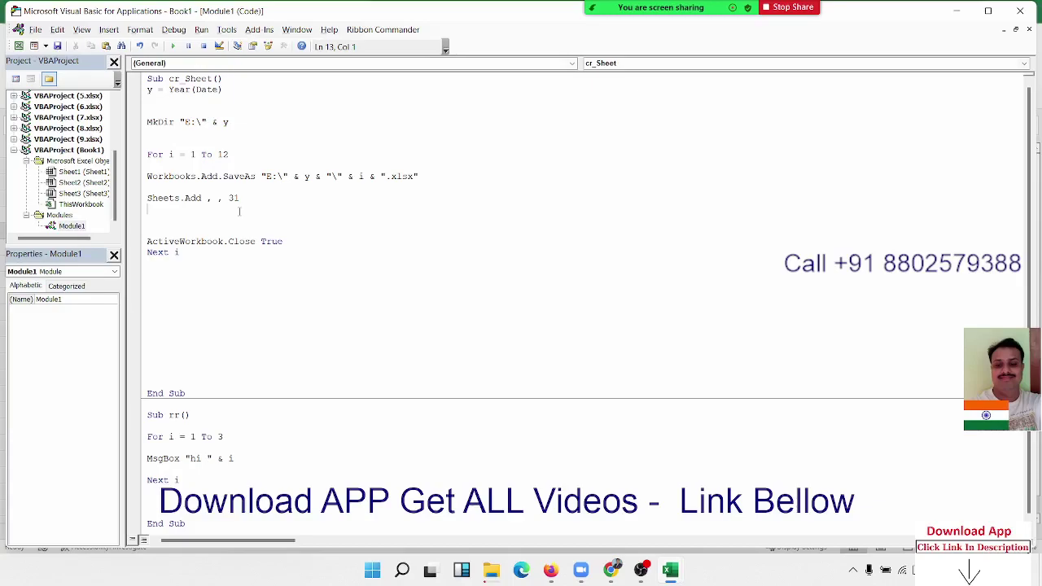
# Step: Highlight the 1 To 12 range of the cr_Sheet month loop, then switch away from the VBA editor
pyautogui.press('Up')
pyautogui.press('Up')
pyautogui.press('Up')
pyautogui.hotkey('shift', 'Right')
pyautogui.hotkey('shift', 'Right')
pyautogui.hotkey('shift', 'Right')
pyautogui.hotkey('shift', 'Right')
pyautogui.hotkey('shift', 'Right')
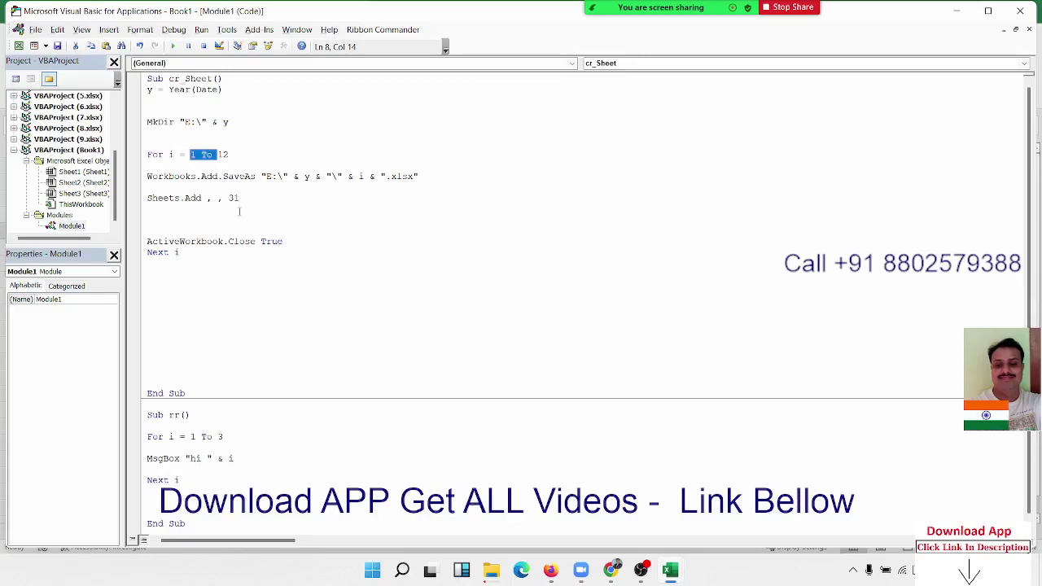
pyautogui.press('Down')
pyautogui.hotkey('alt', 'Tab')
# Step: In Book1, label C4 'Month' and enter month number 1 in C5
pyautogui.hotkey('alt', 'Tab')
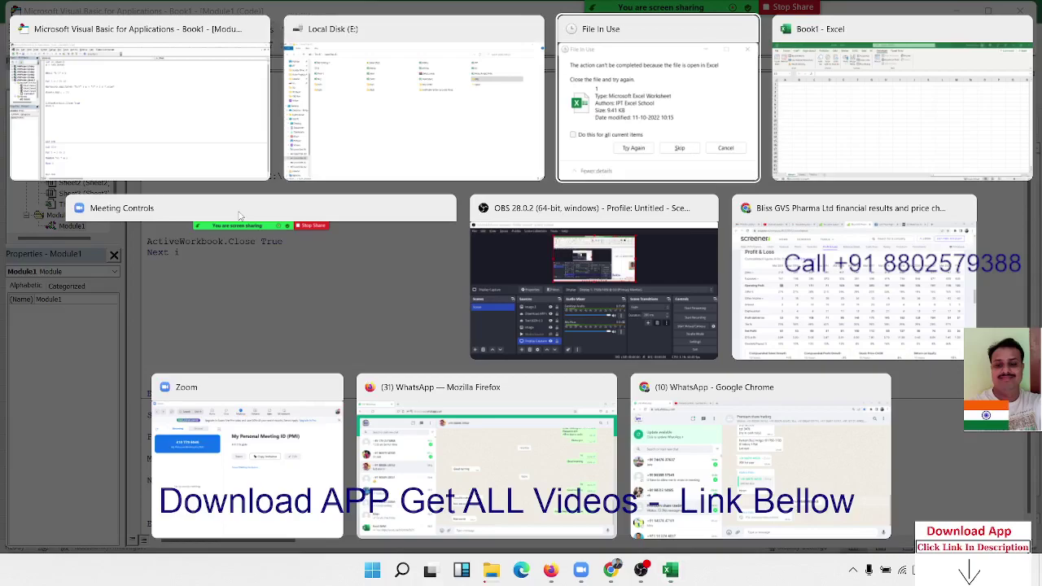
pyautogui.hotkey('alt', 'Tab')
pyautogui.press('Down')
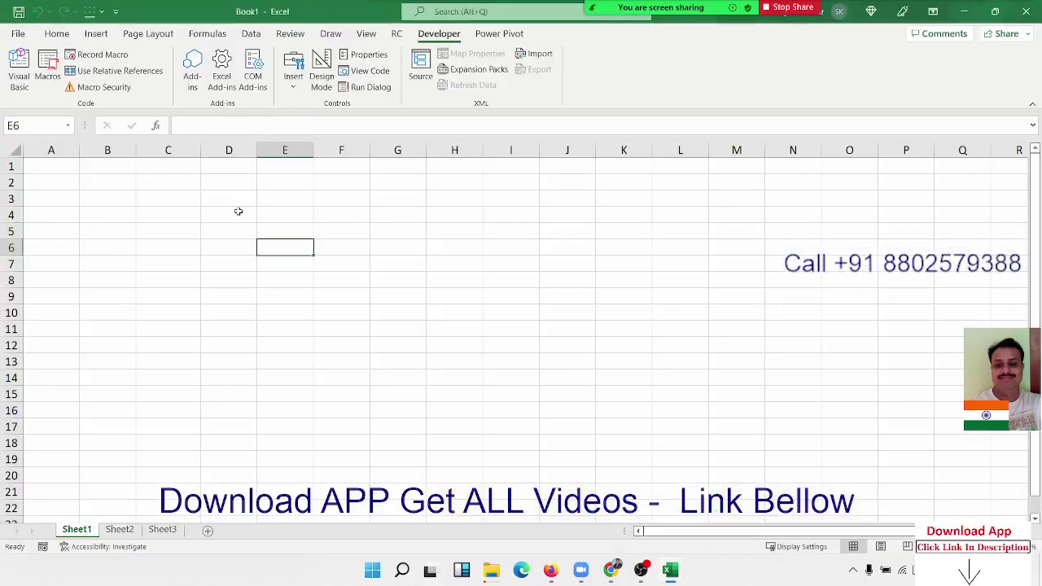
pyautogui.press('Left')
pyautogui.press('Left')
pyautogui.press('Up')
pyautogui.press('Up')
pyautogui.write('Mon')
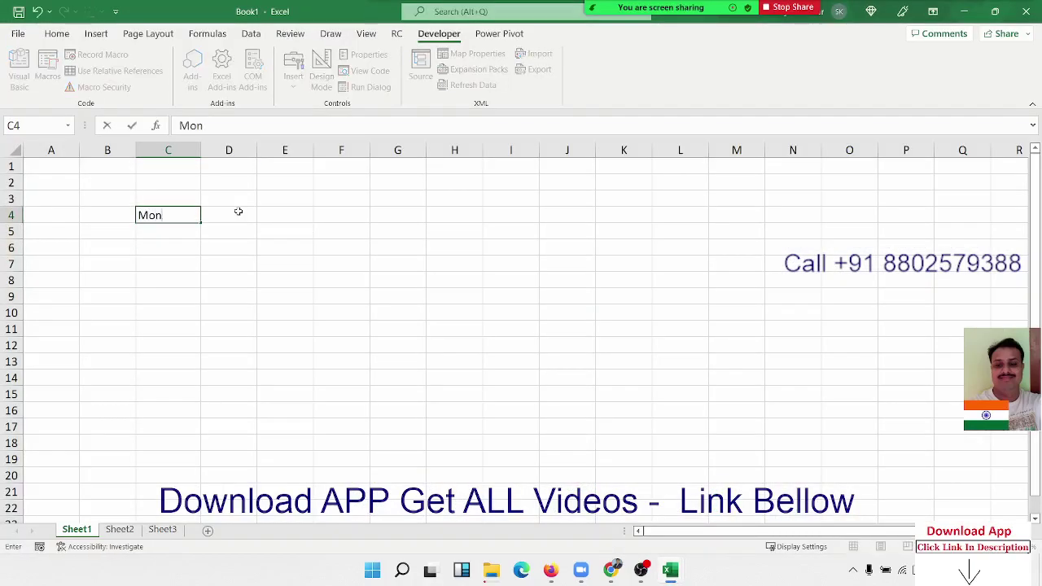
pyautogui.write('th')
pyautogui.press('Return')
pyautogui.write('1')
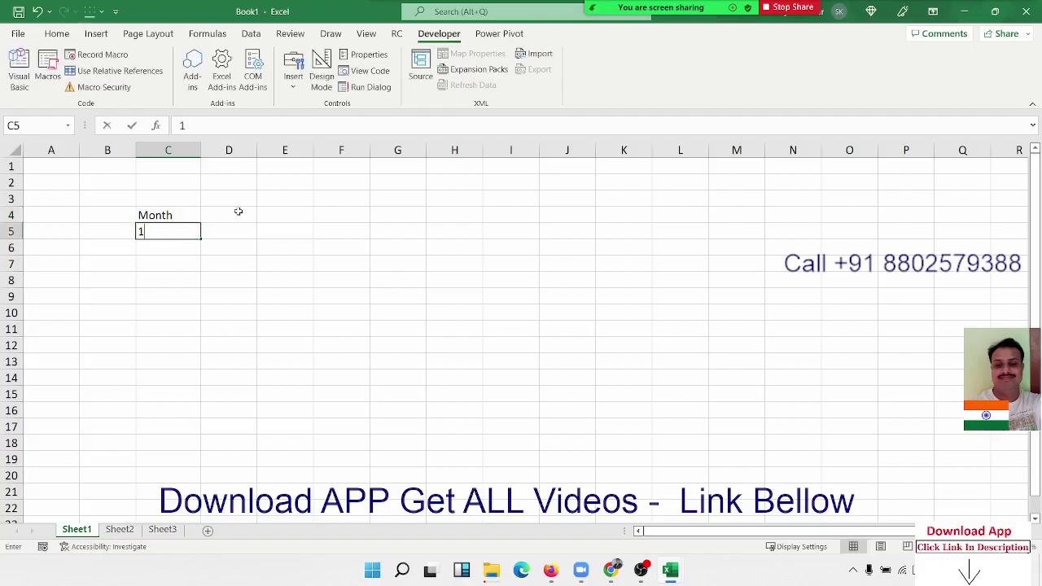
pyautogui.press('Return')
pyautogui.press('Return')
# Step: Enter =DATE(2022,C5,1) in C7 so it shows 01-01-2022
pyautogui.write('=d')
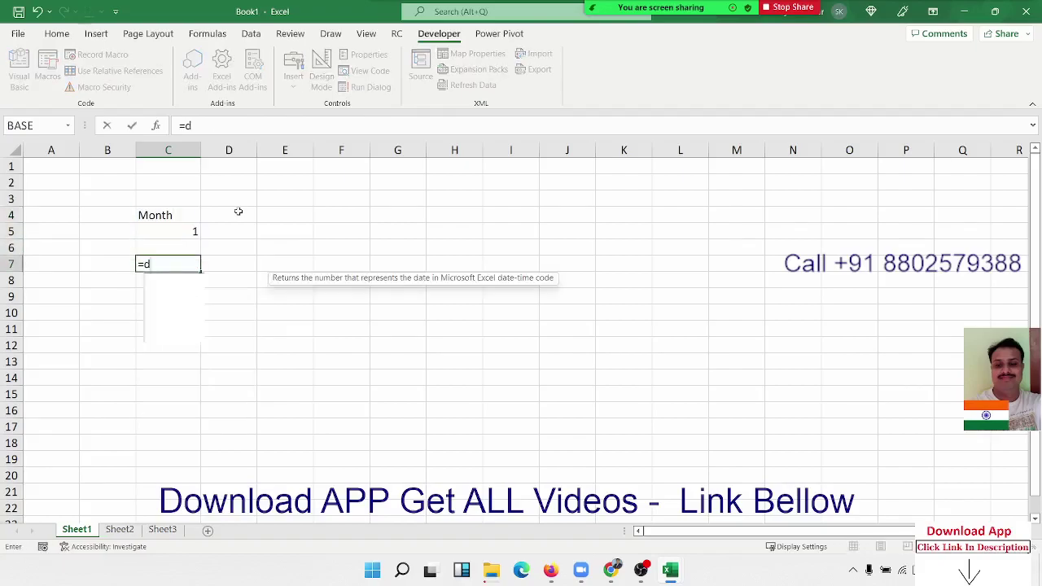
pyautogui.write('ate')
pyautogui.press('Tab')
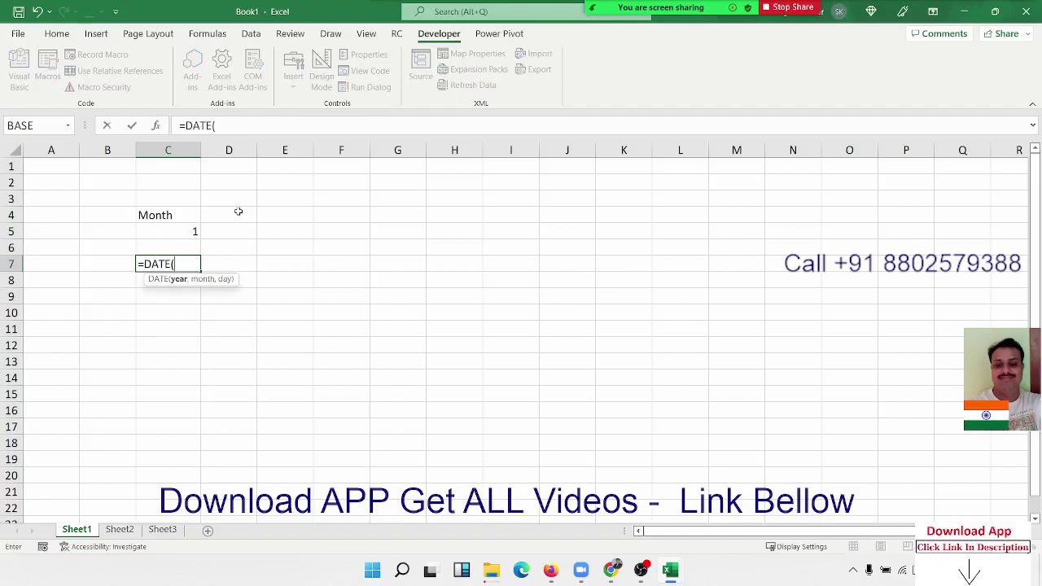
pyautogui.write('2022,')
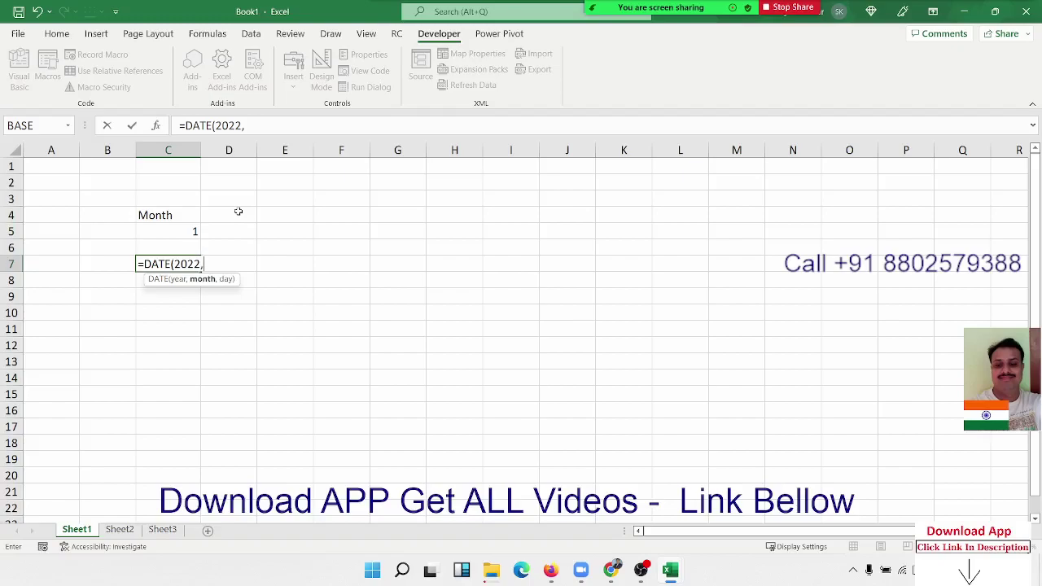
pyautogui.press('Up')
pyautogui.press('Up')
pyautogui.write(',')
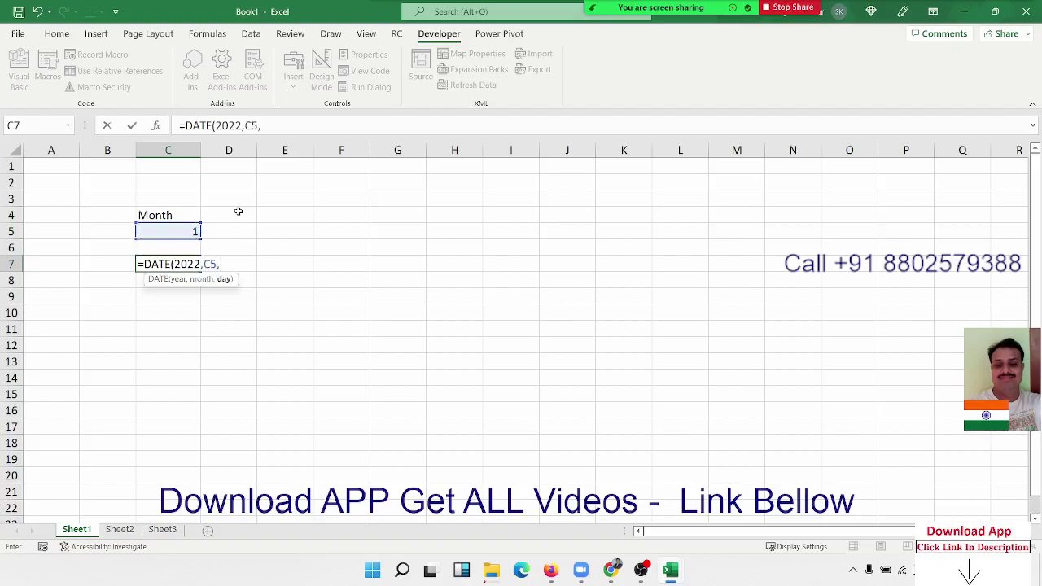
pyautogui.write('1')
pyautogui.write(')')
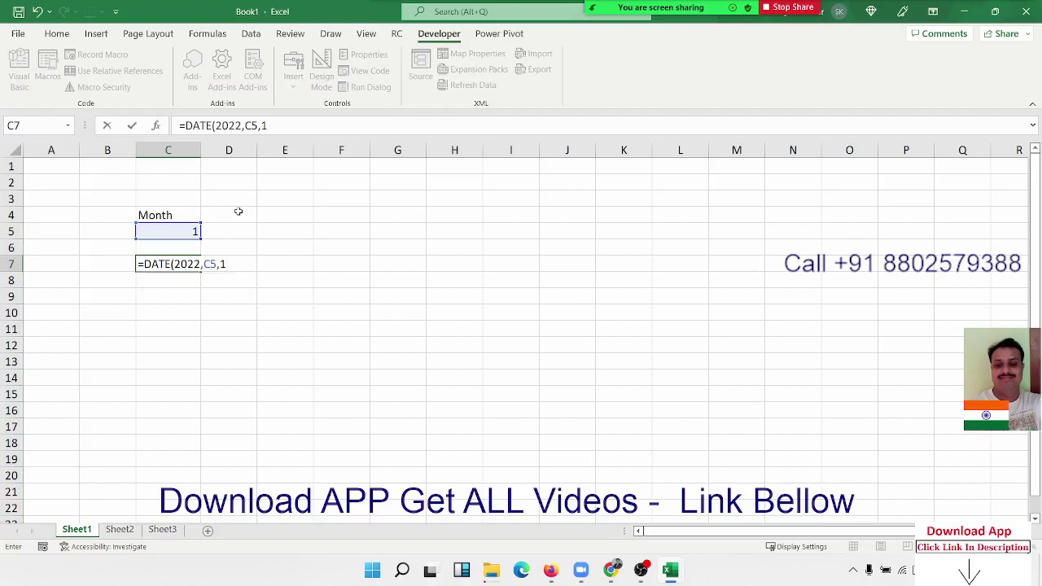
pyautogui.press('Return')
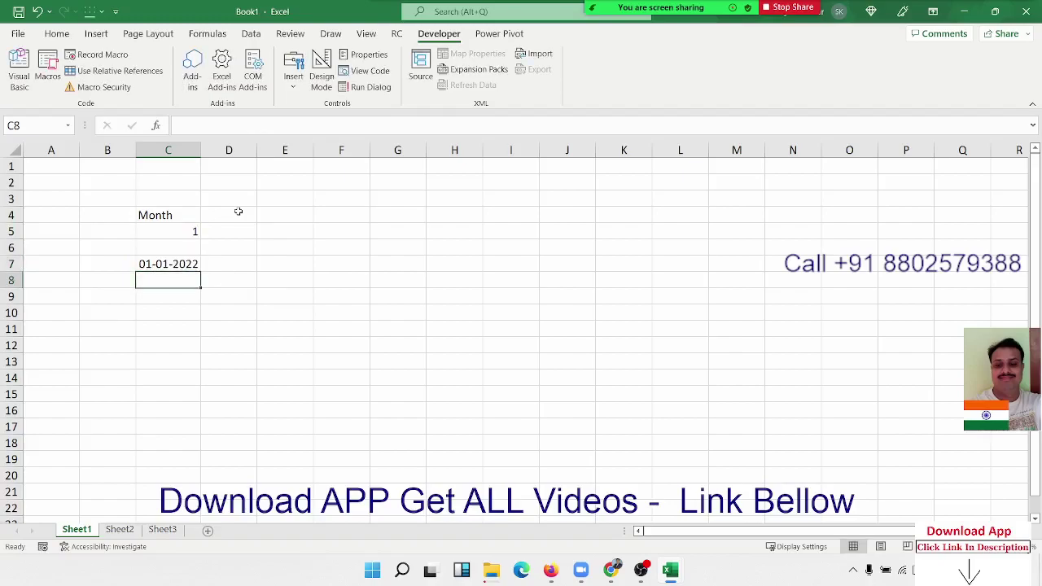
# Step: Enter =EOMONTH(C7,0) in D7 and format it as a date
pyautogui.press('Up')
pyautogui.press('Right')
pyautogui.write('=e')
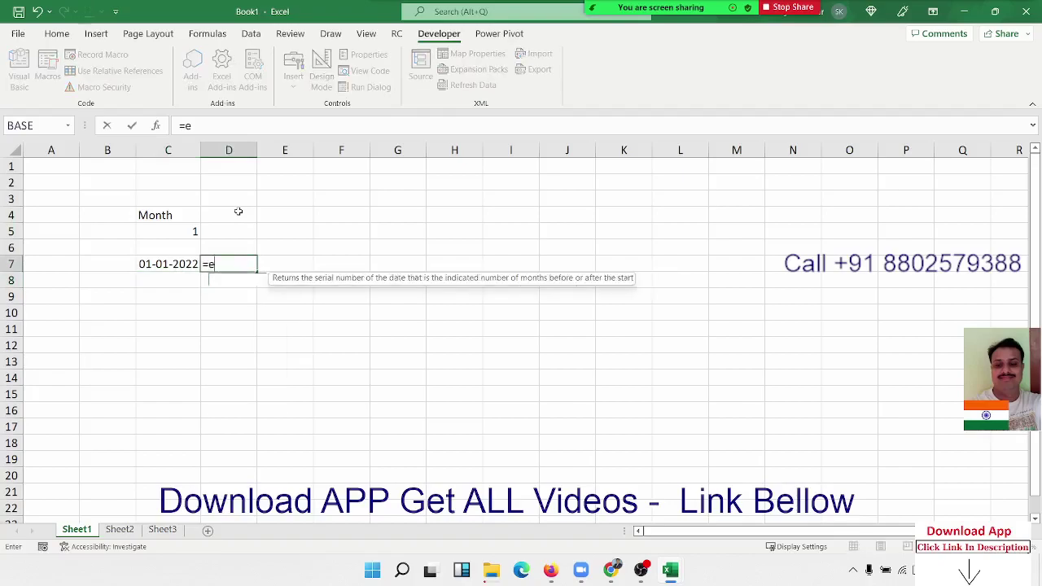
pyautogui.write('o')
pyautogui.press('Tab')
pyautogui.press('Left')
pyautogui.write(',')
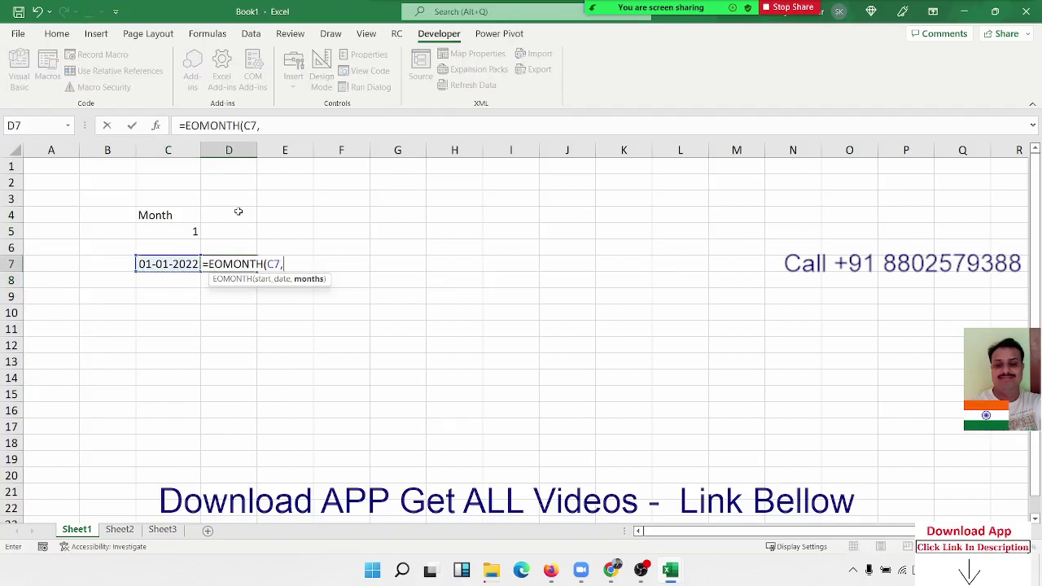
pyautogui.write('0')
pyautogui.press('Return')
pyautogui.press('Up')
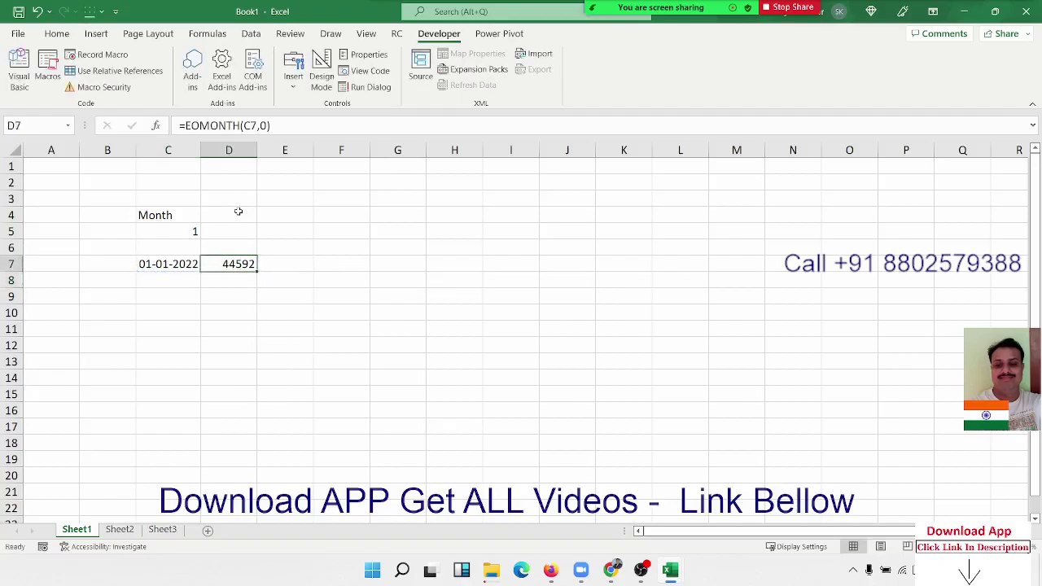
pyautogui.hotkey('ctrl', 'shift', '3')
# Step: Enter =DAY(D7) in E7 to get the number of days in the month
pyautogui.press('Right')
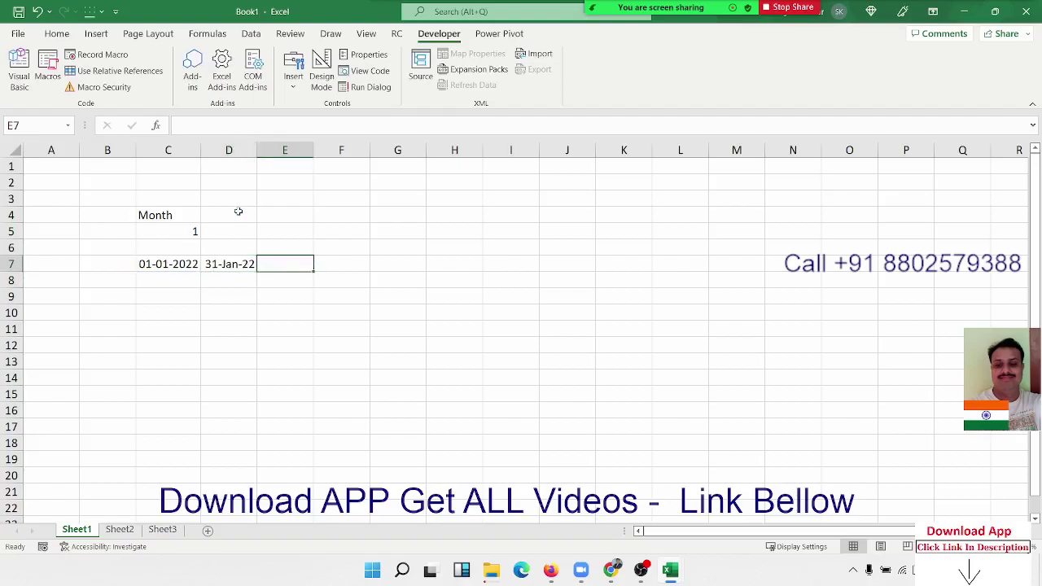
pyautogui.write('=da')
pyautogui.press('Tab')
pyautogui.press('Left')
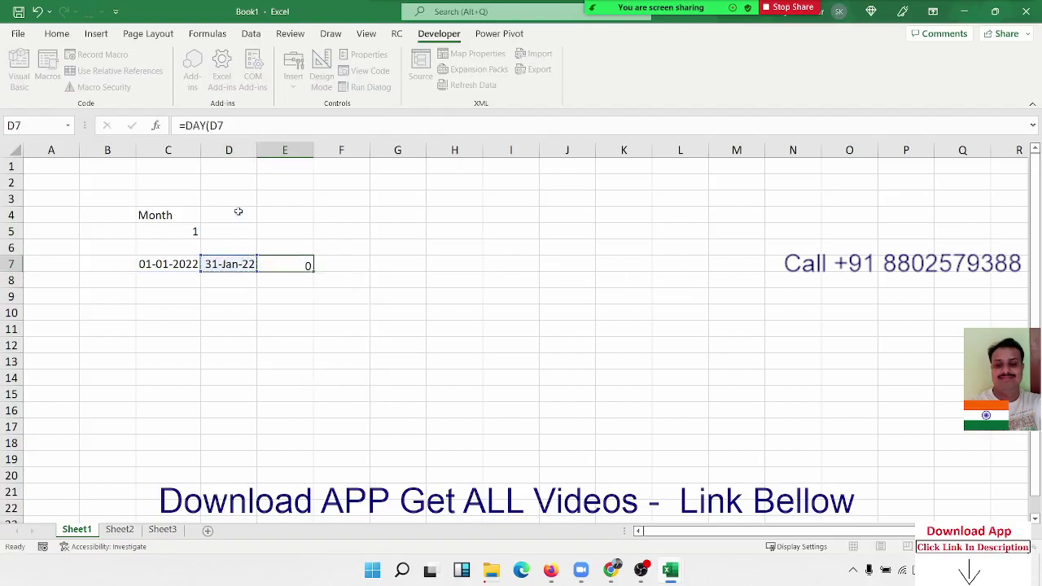
pyautogui.press('Return')
# Step: Change the month in C5 to 2 and review the DATE, EOMONTH and DAY formulas
pyautogui.click(195, 231)
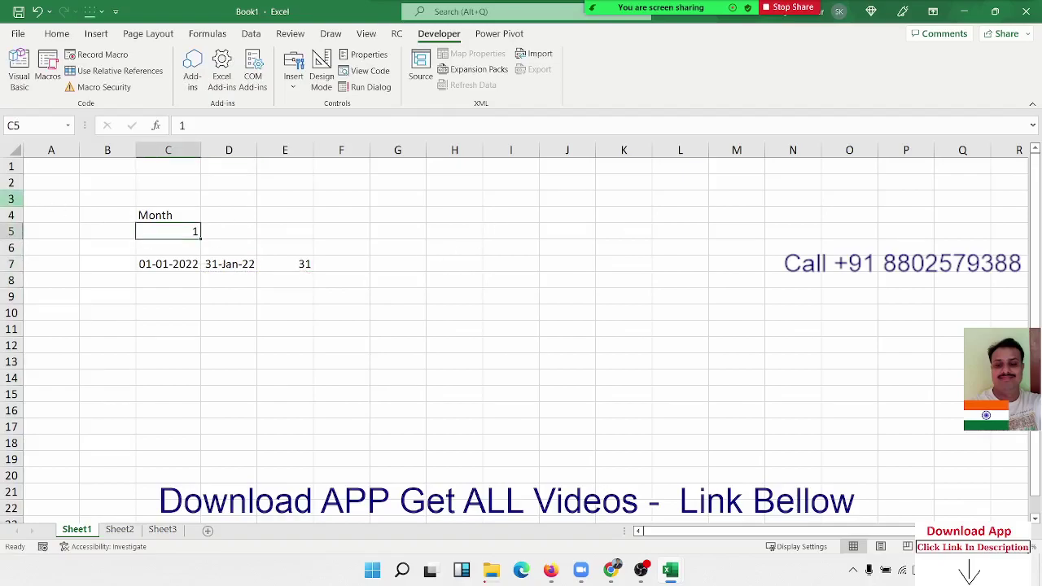
pyautogui.write('2')
pyautogui.press('Return')
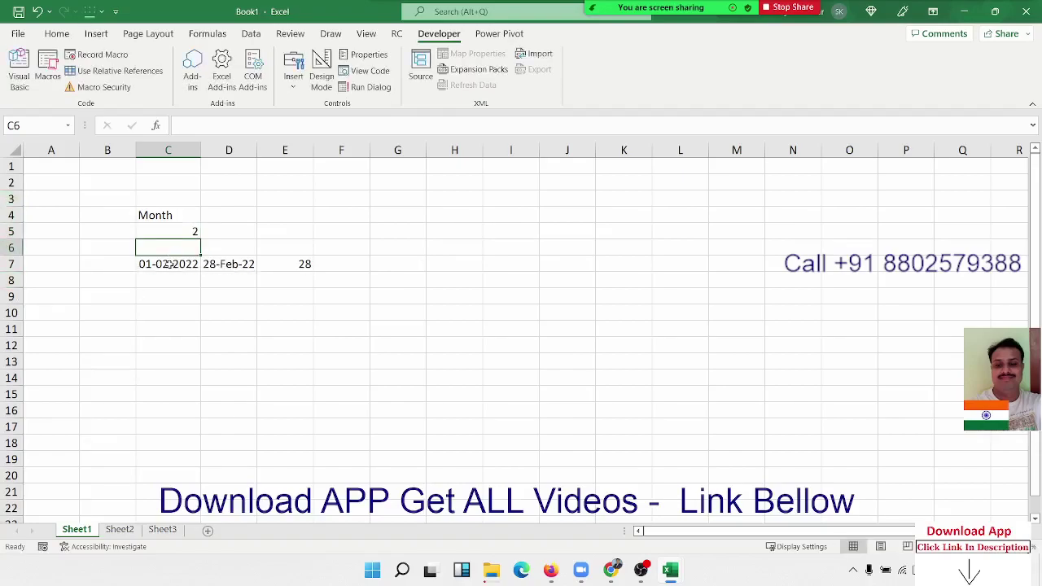
pyautogui.click(168, 264)
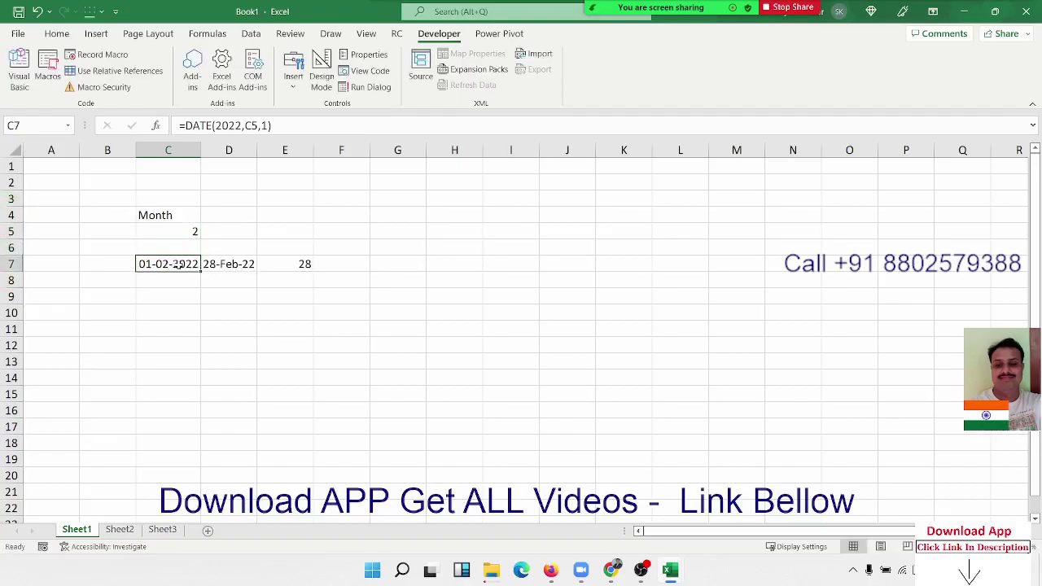
pyautogui.click(212, 261)
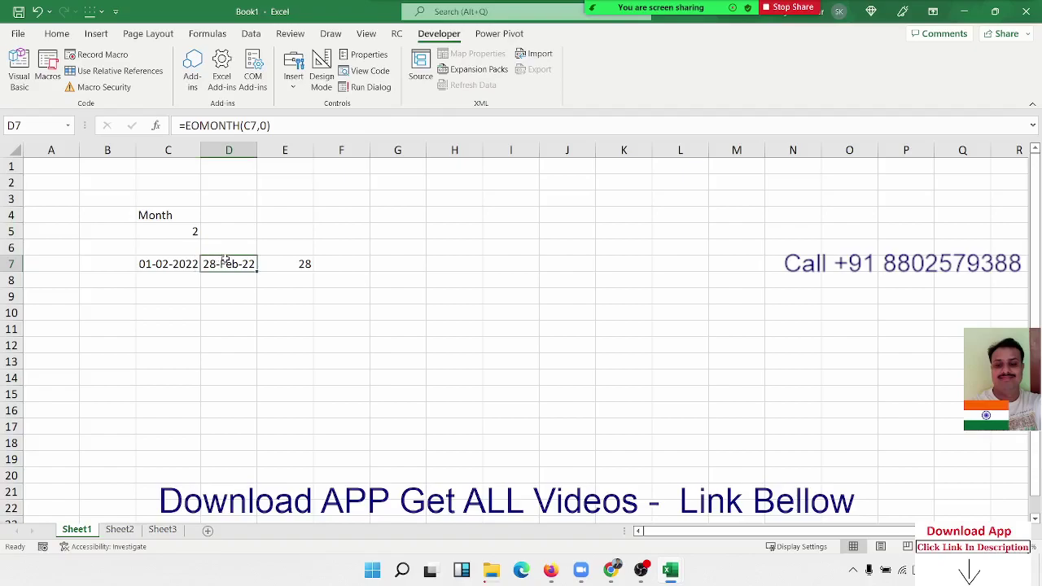
pyautogui.click(271, 262)
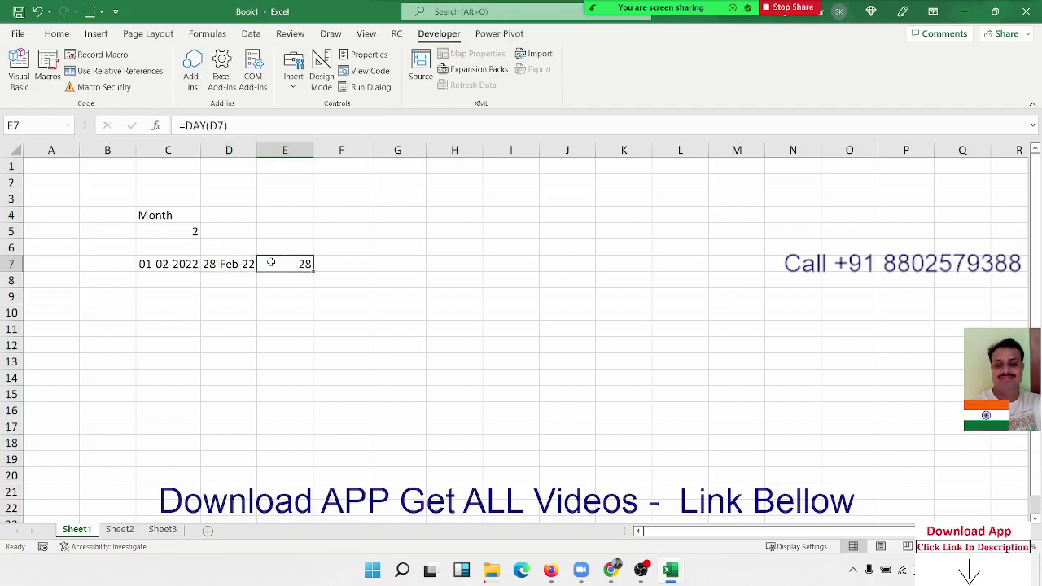
# Step: Try months 3 and 4 in C5, confirming 30 days in E7, then return to the VBA code
pyautogui.click(194, 232)
pyautogui.write('3')
pyautogui.press('Return')
pyautogui.click(194, 232)
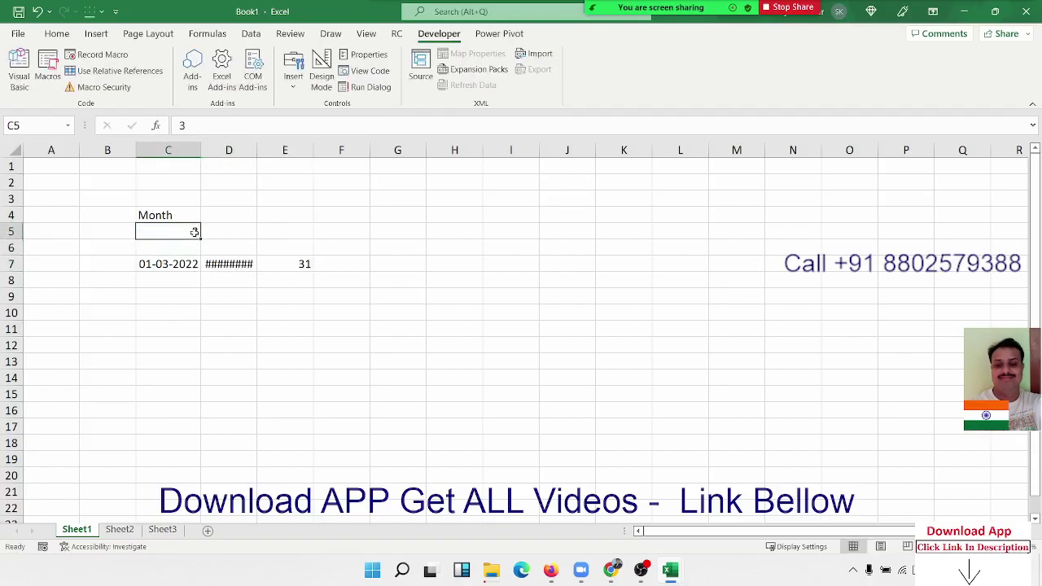
pyautogui.write('4')
pyautogui.press('Return')
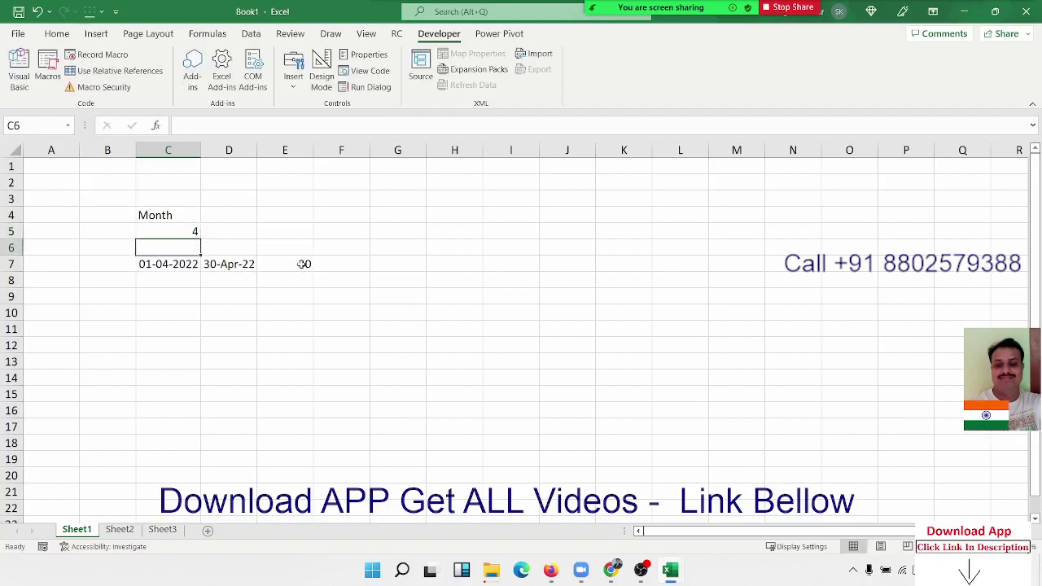
pyautogui.click(302, 265)
pyautogui.hotkey('alt', 'F11')
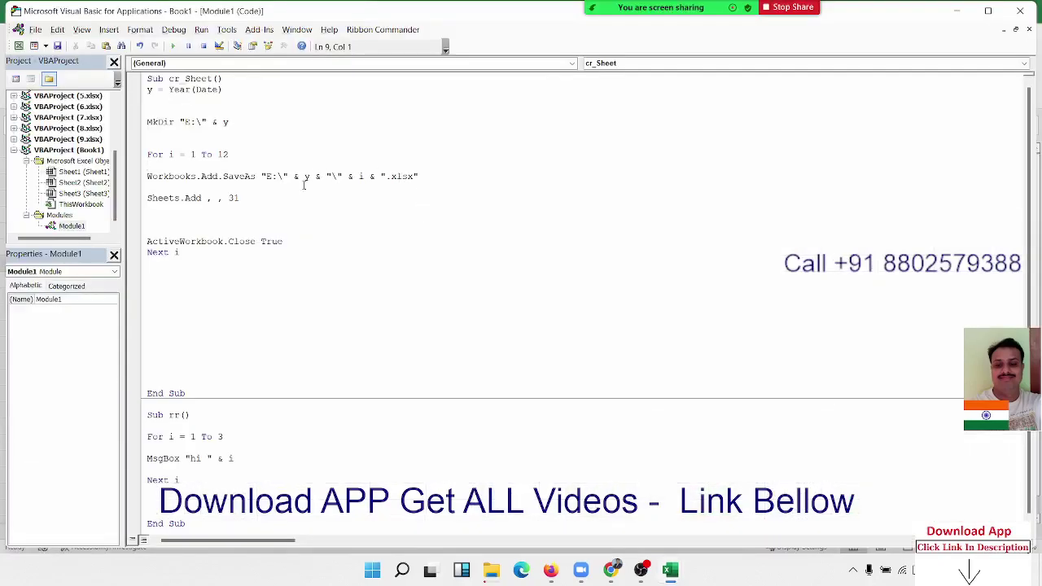
# Step: Compare the fixed 31 in Sheets.Add with the DATE and EOMONTH formulas on the worksheet
pyautogui.doubleClick(234, 198)
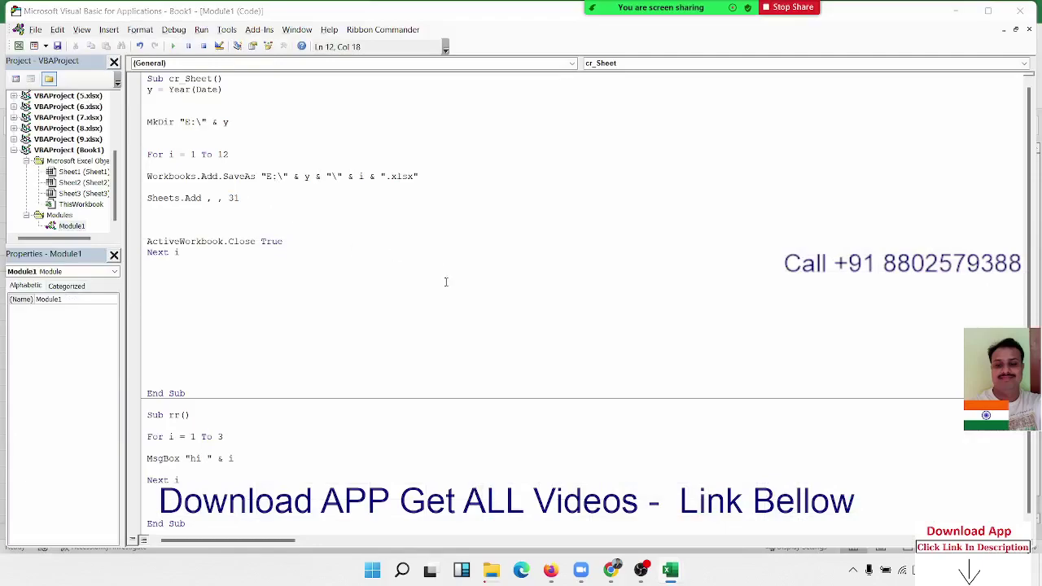
pyautogui.hotkey('alt', 'F11')
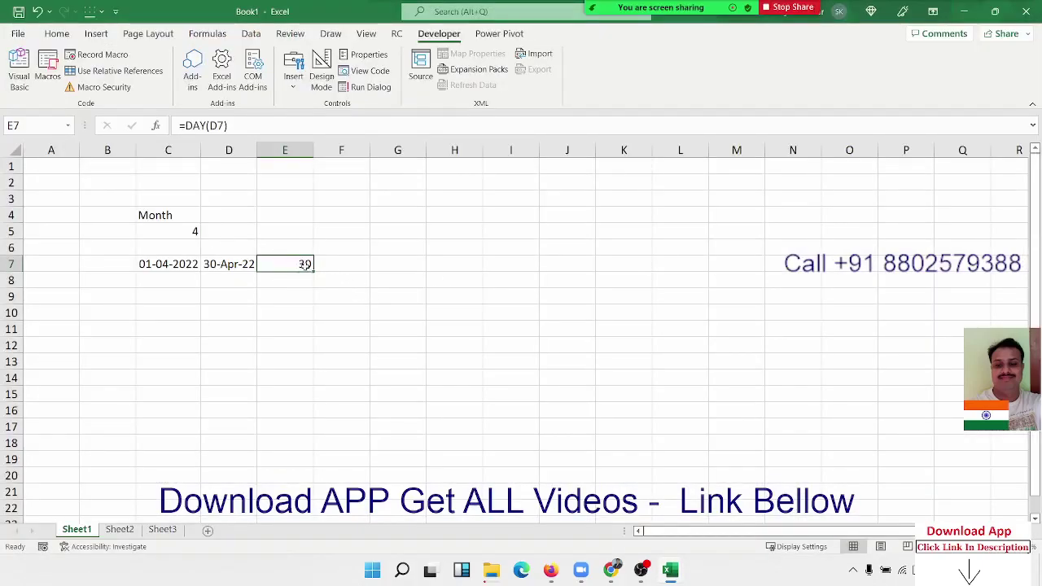
pyautogui.hotkey('alt', 'F11')
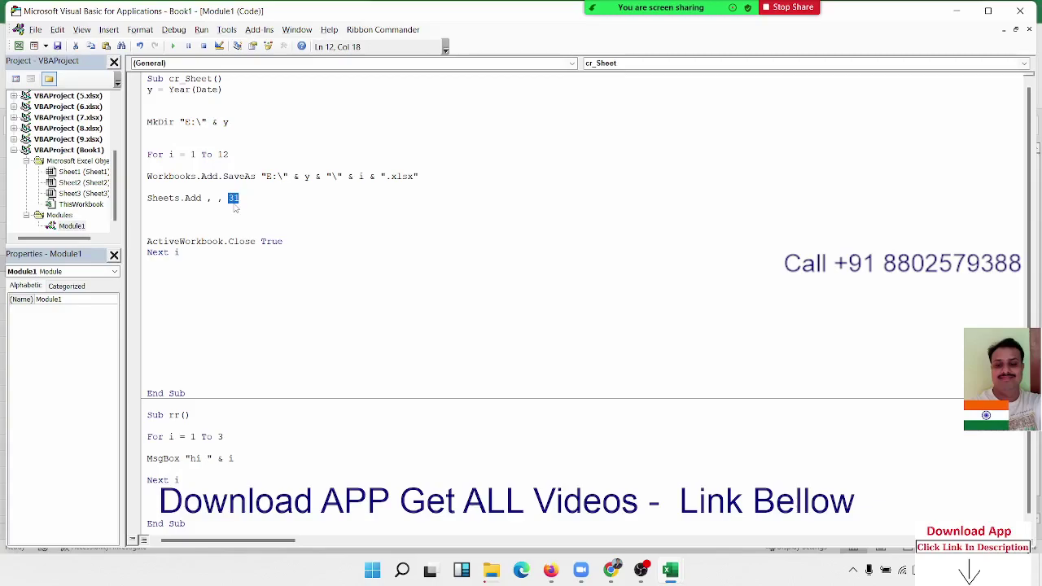
pyautogui.hotkey('alt', 'Tab')
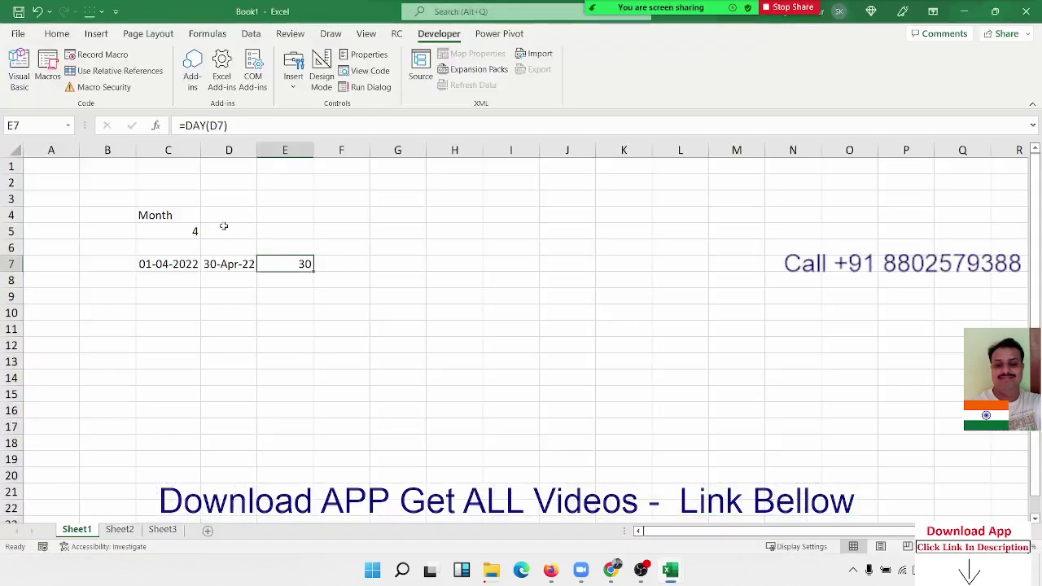
pyautogui.click(218, 258)
pyautogui.click(167, 264)
pyautogui.hotkey('alt', 'Tab')
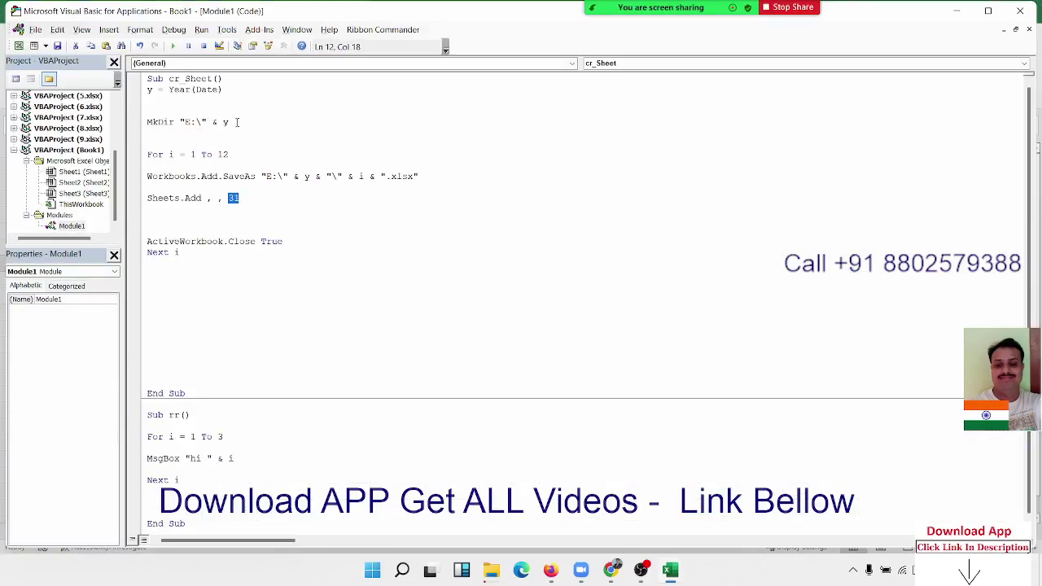
# Step: Insert a blank line inside the For i = 1 To 12 loop, above Workbooks.Add
pyautogui.doubleClick(237, 122)
pyautogui.click(172, 165)
pyautogui.press('Return')
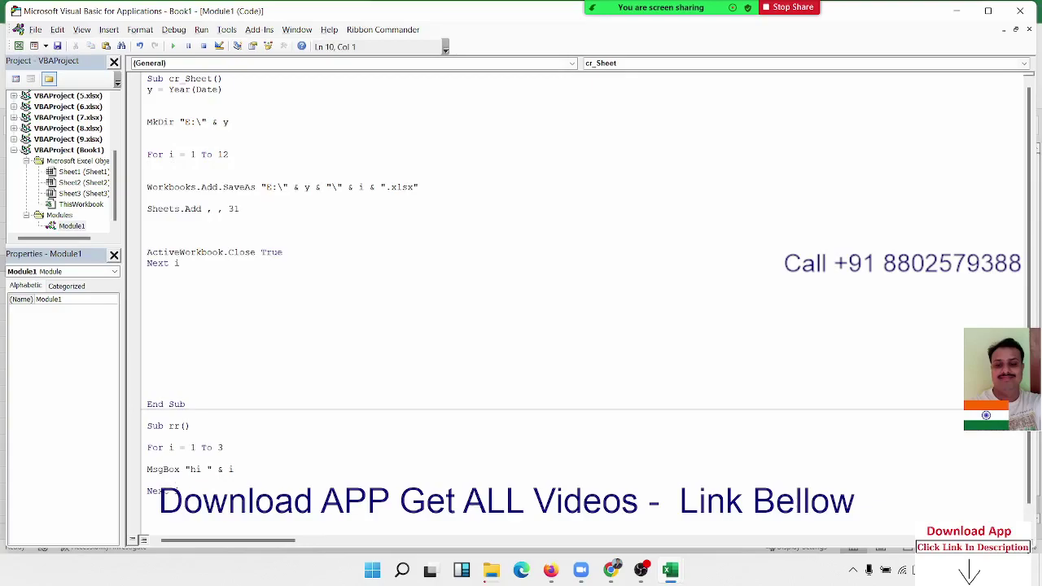
# Step: Write d = DateSerial(y, i, 1) on the new loop line and leave blank lines below it
pyautogui.click(147, 164)
pyautogui.write('d')
pyautogui.write('=')
pyautogui.write('date')
pyautogui.write('se')
pyautogui.write('l')
pyautogui.press('BackSpace')
pyautogui.write('ria')
pyautogui.write('l(')
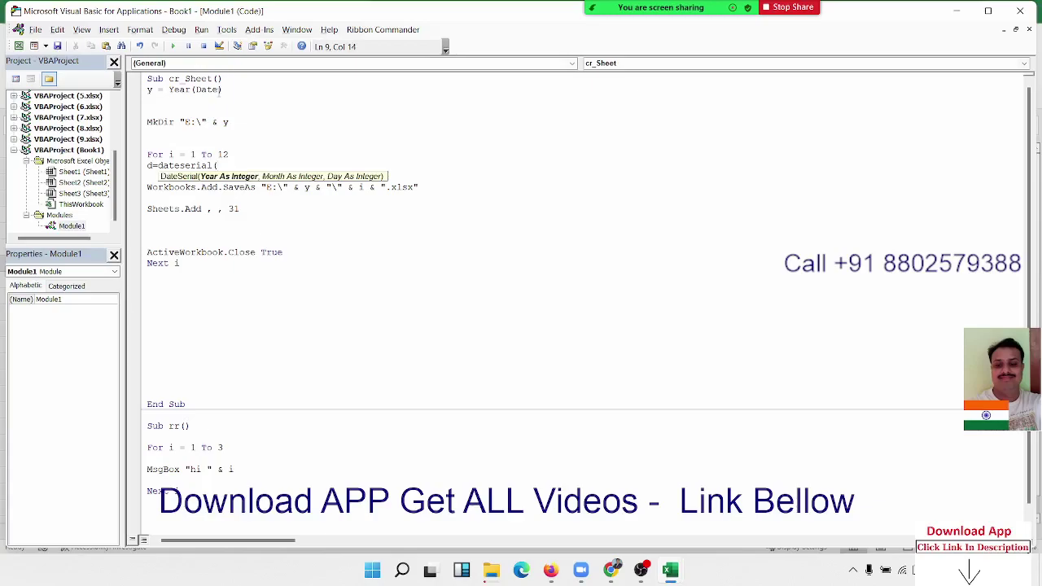
pyautogui.write('y,')
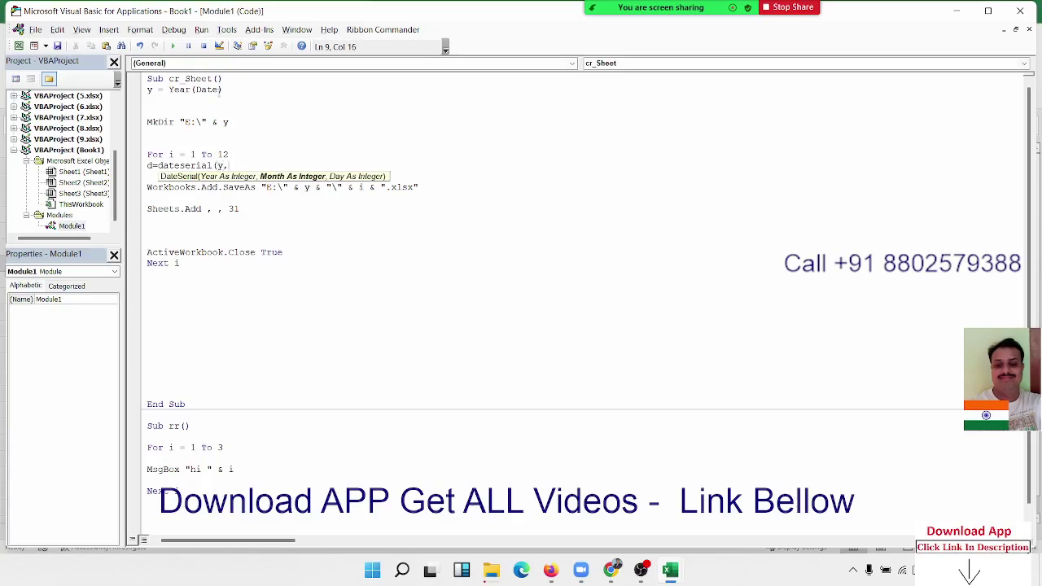
pyautogui.write('i,')
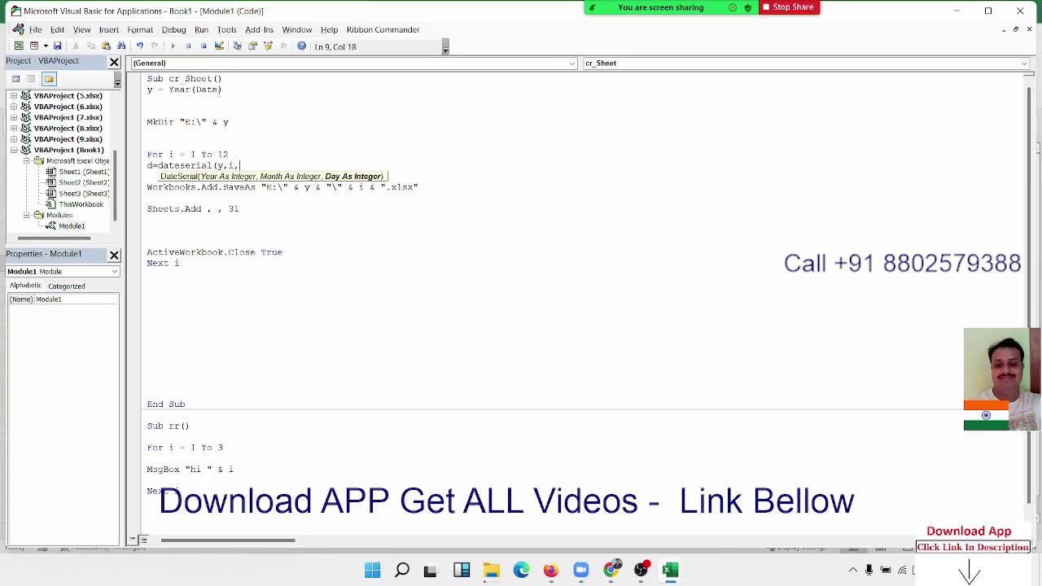
pyautogui.write('1)')
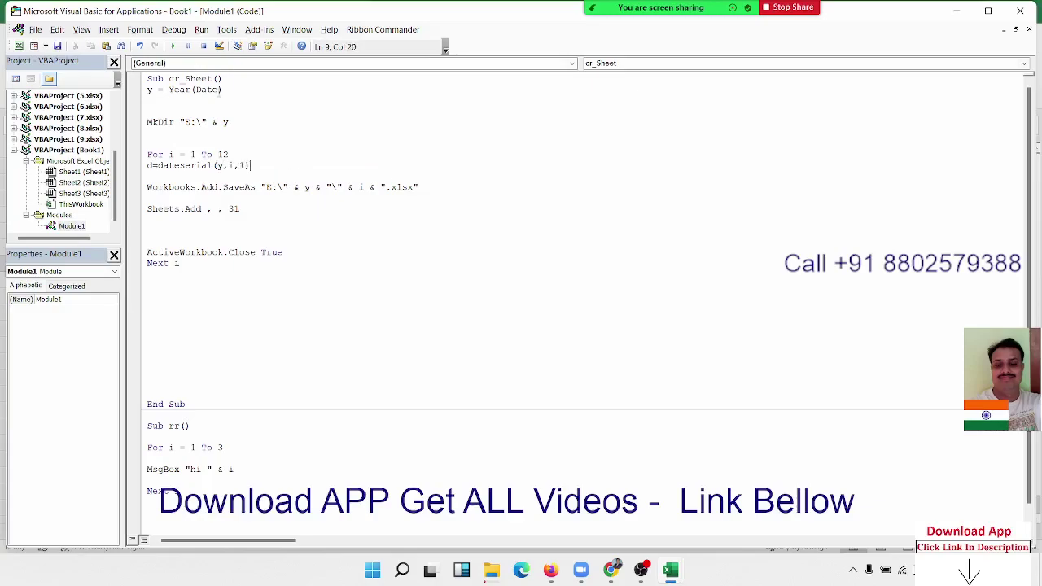
pyautogui.click(259, 196)
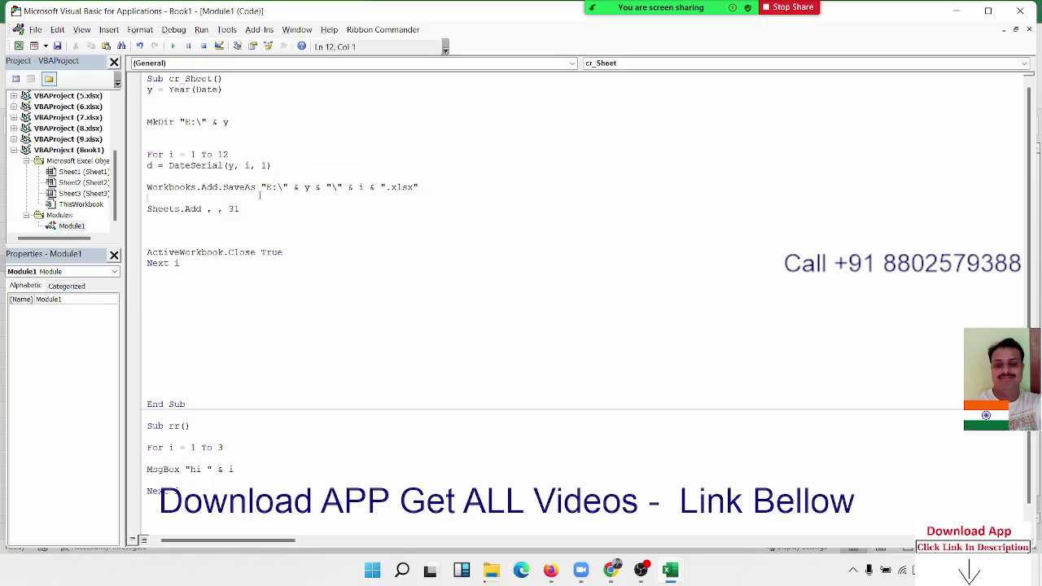
pyautogui.click(325, 167)
pyautogui.press('Return')
pyautogui.press('Up')
pyautogui.hotkey('shift', 'Right')
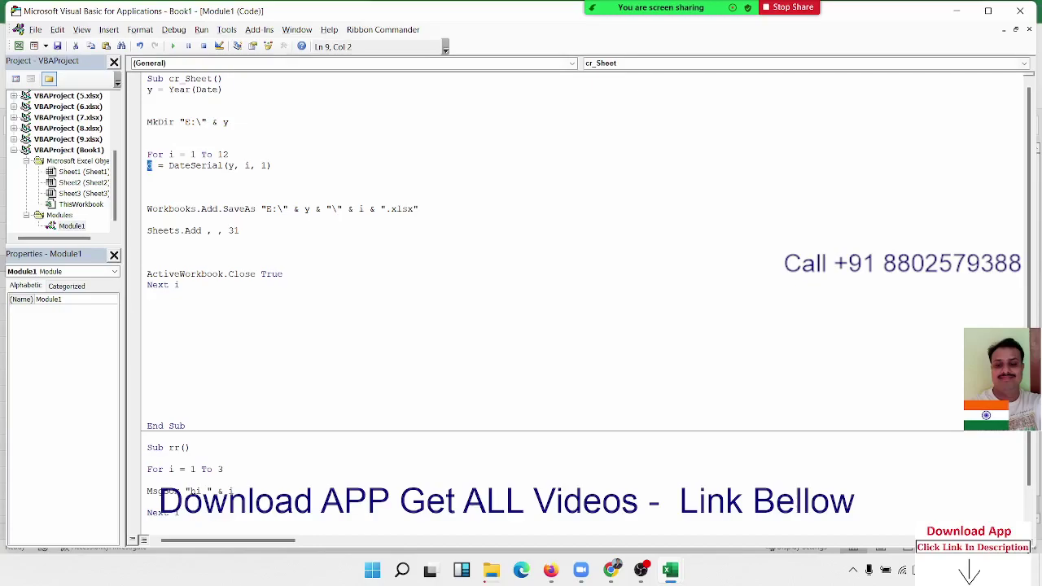
# Step: Add d = Application.WorksheetFunction.EoMonth(d, 0) below the DateSerial line
pyautogui.click(147, 176)
pyautogui.write('ec')
pyautogui.write('month')
pyautogui.write('(')
pyautogui.press('BackSpace')
pyautogui.press('BackSpace')
pyautogui.press('BackSpace')
pyautogui.press('BackSpace')
pyautogui.press('BackSpace')
pyautogui.press('BackSpace')
pyautogui.press('BackSpace')
pyautogui.write('d=')
pyautogui.write('appl')
pyautogui.write('ication')
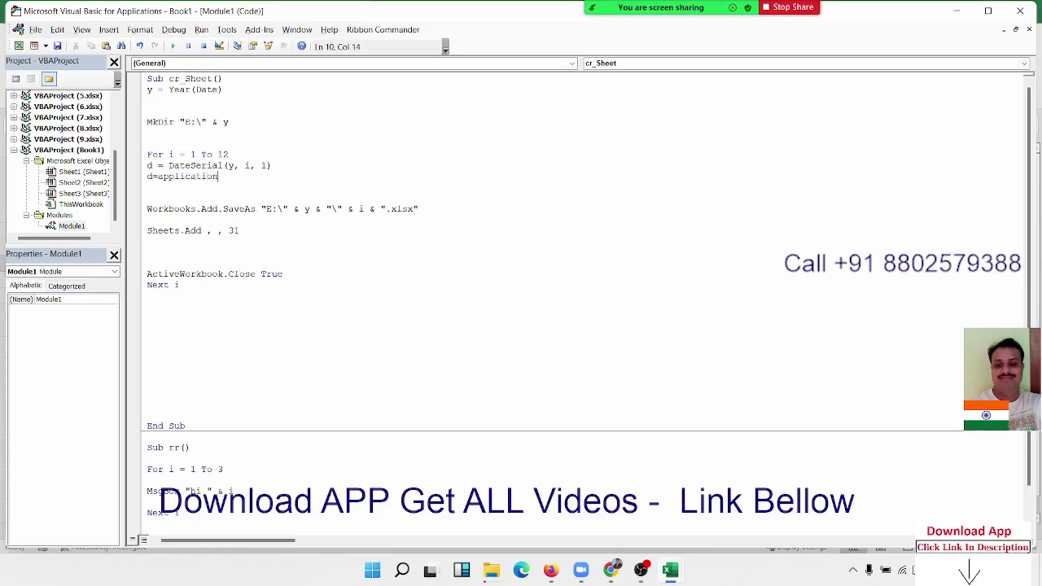
pyautogui.write('.wo')
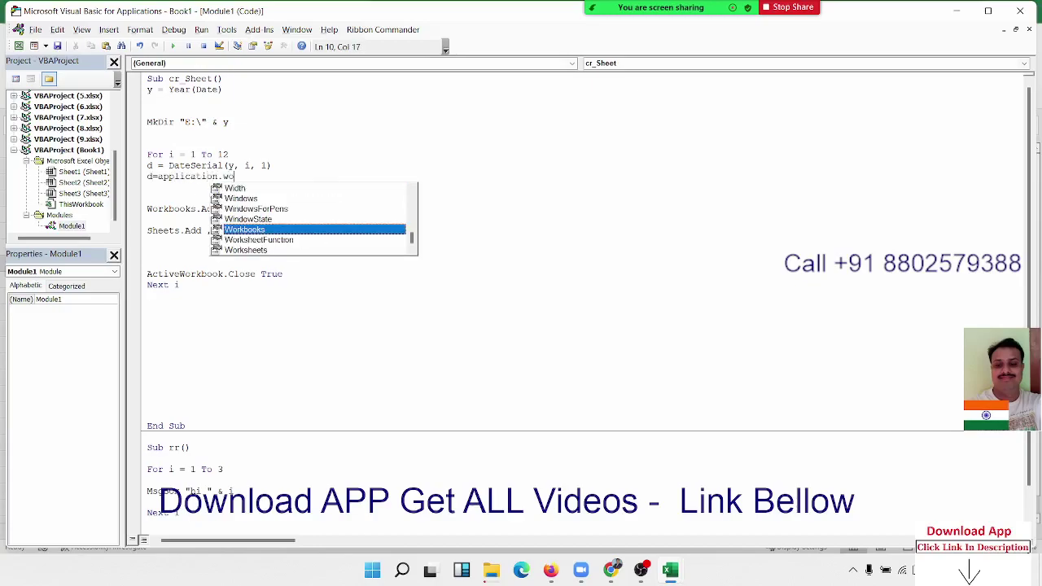
pyautogui.press('Tab')
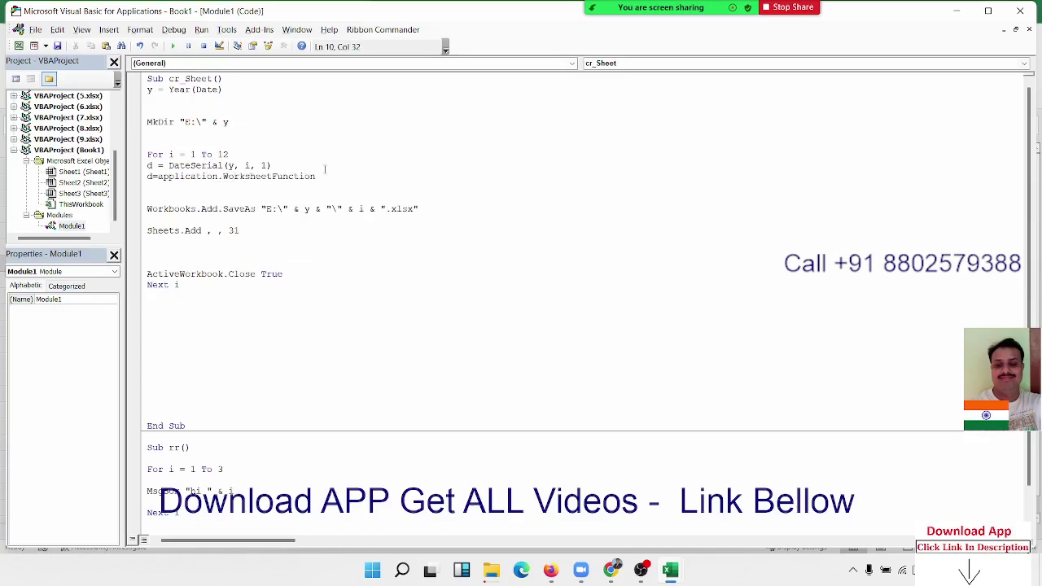
pyautogui.write('.e')
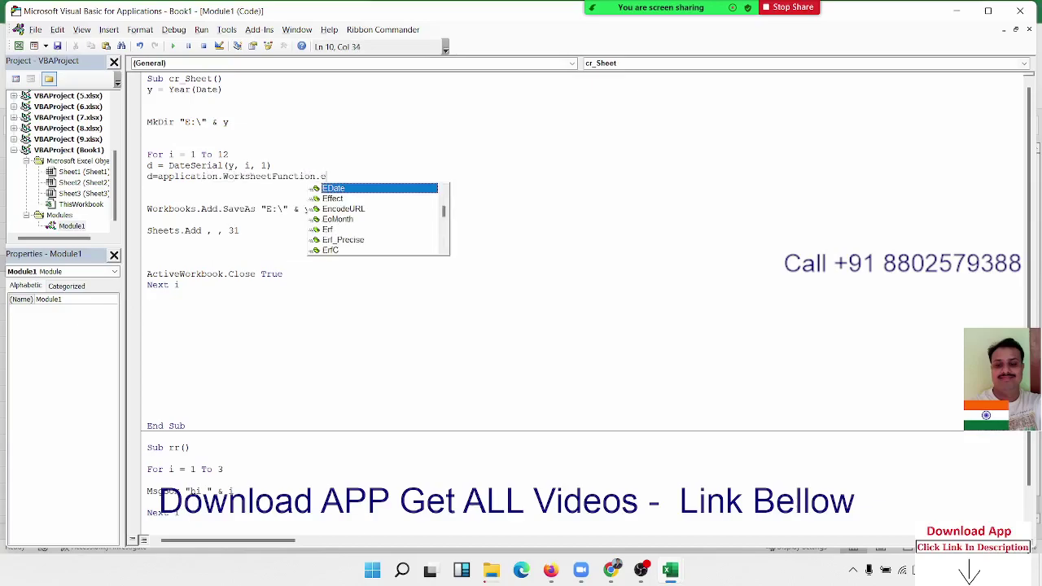
pyautogui.write('o')
pyautogui.press('Tab')
pyautogui.write('(')
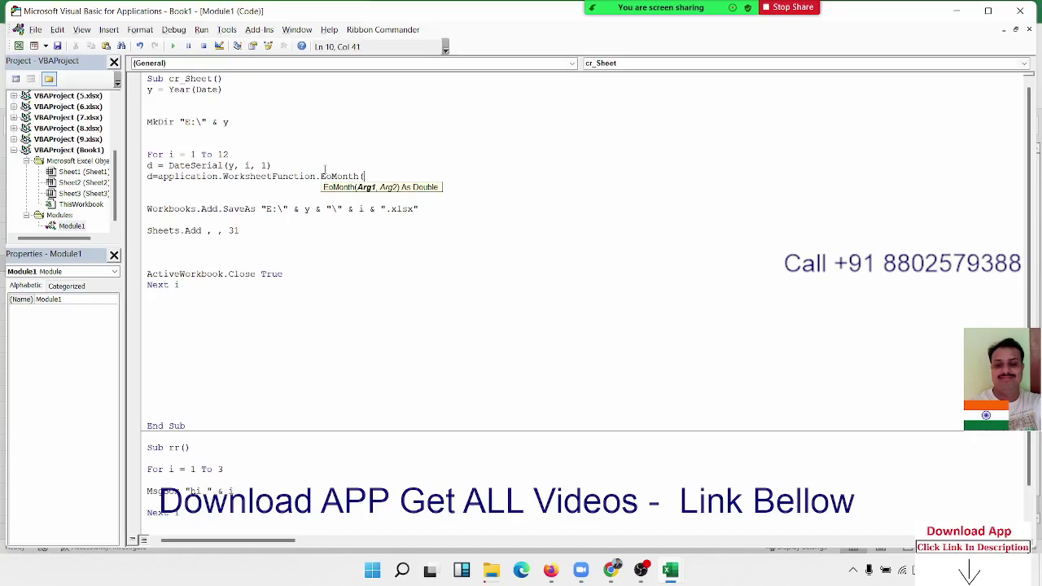
pyautogui.write('d')
pyautogui.write(',0)')
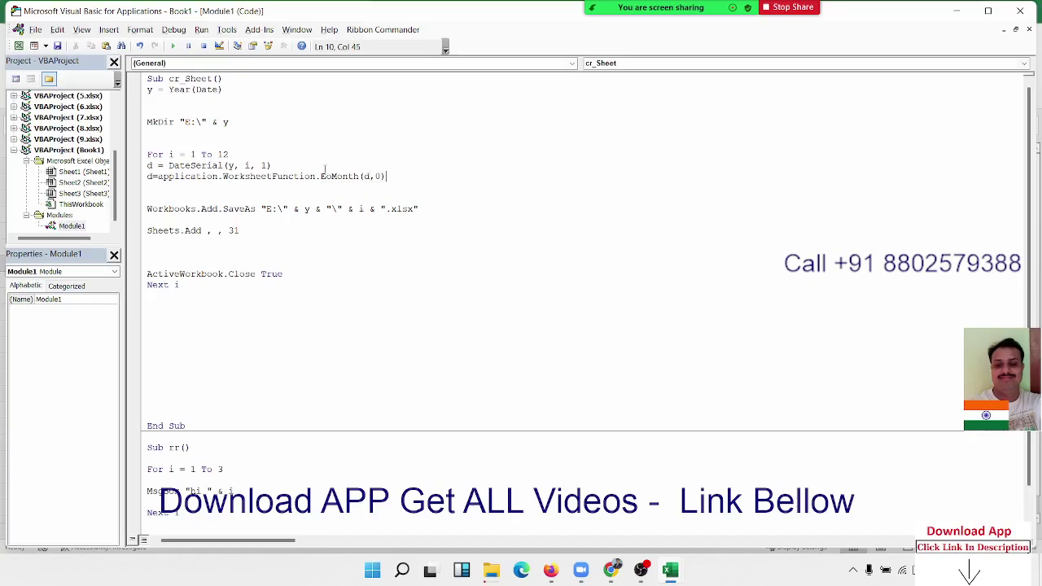
pyautogui.press('Down')
pyautogui.press('Down')
pyautogui.press('Down')
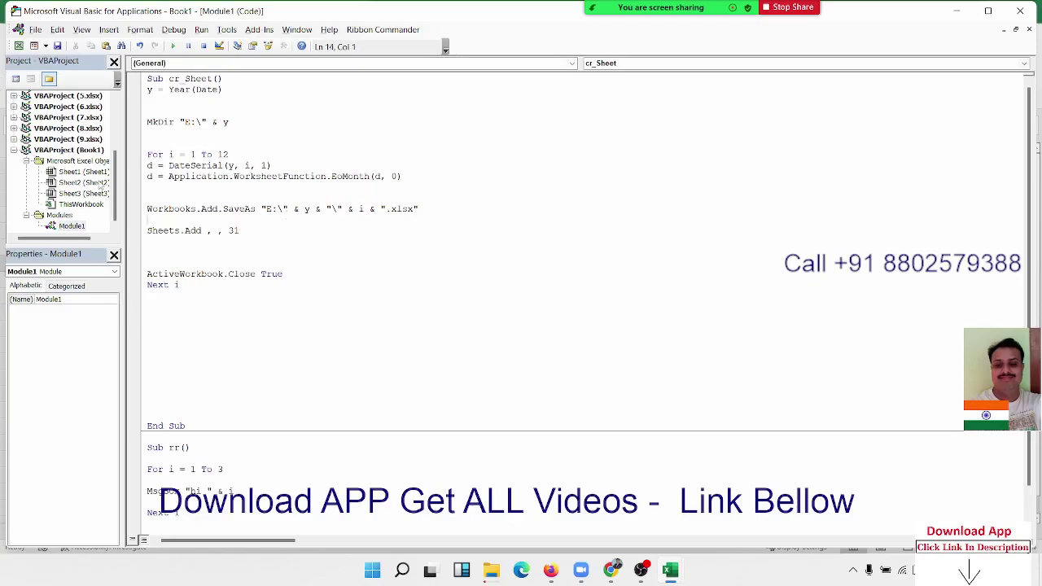
# Step: Wrap the EoMonth expression in Day() so d holds the month's day count
pyautogui.moveTo(168, 177); pyautogui.dragTo(337, 190)
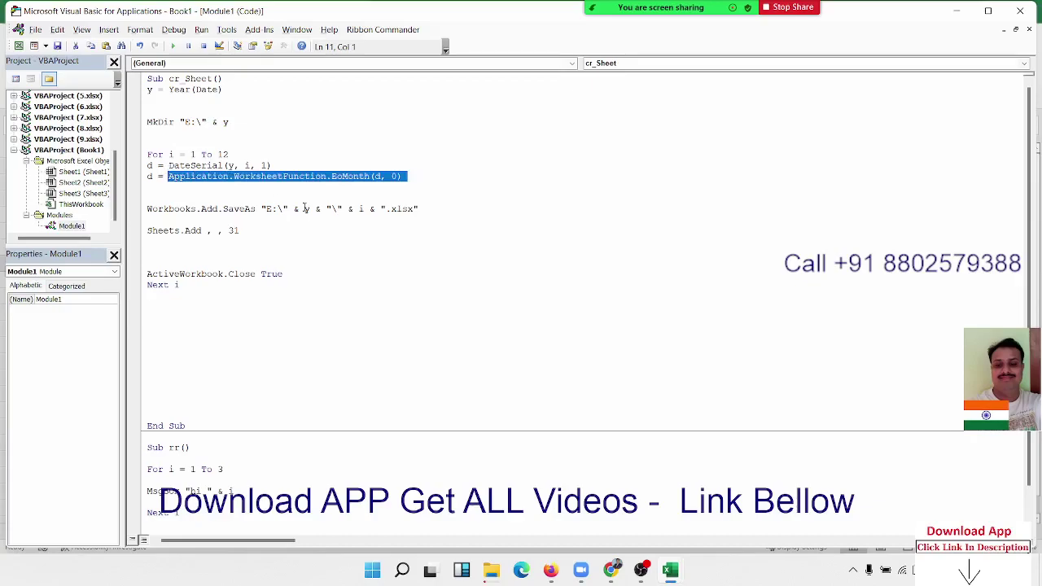
pyautogui.click(152, 176)
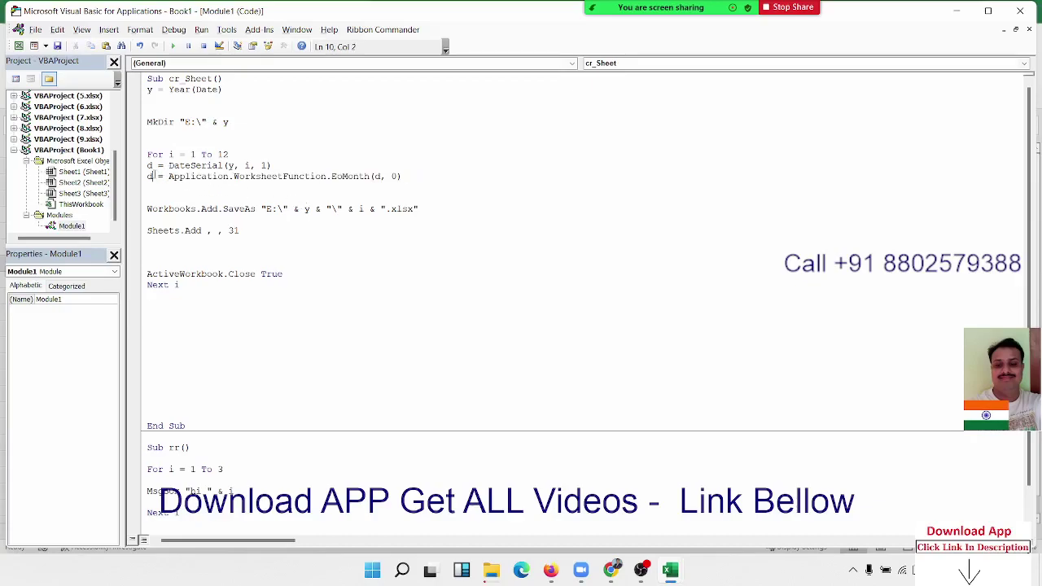
pyautogui.doubleClick(149, 176)
pyautogui.press('Right')
pyautogui.write('day(')
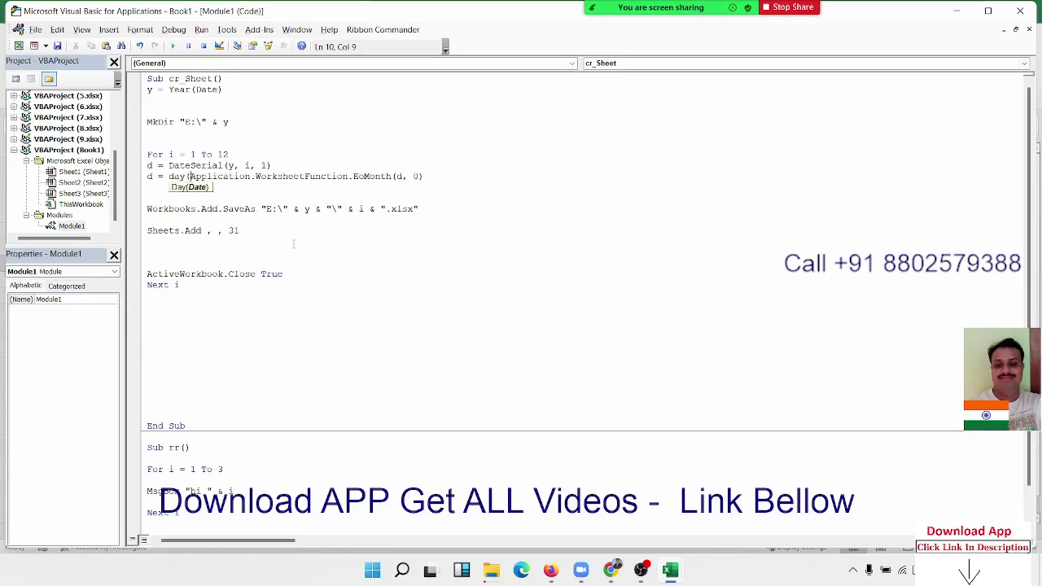
pyautogui.press('End')
pyautogui.write(')')
pyautogui.click(428, 262)
# Step: Replace the fixed sheet count 31 in Sheets.Add with d
pyautogui.doubleClick(150, 176)
pyautogui.hotkey('ctrl', 'c')
pyautogui.doubleClick(230, 232)
pyautogui.hotkey('ctrl', 'v')
# Step: Change the Sheets.Add count to d - Sheets.Count so only missing sheets are added
pyautogui.press('Up')
pyautogui.click(237, 231)
pyautogui.write('-')
pyautogui.write('sheets')
pyautogui.write('.cou')
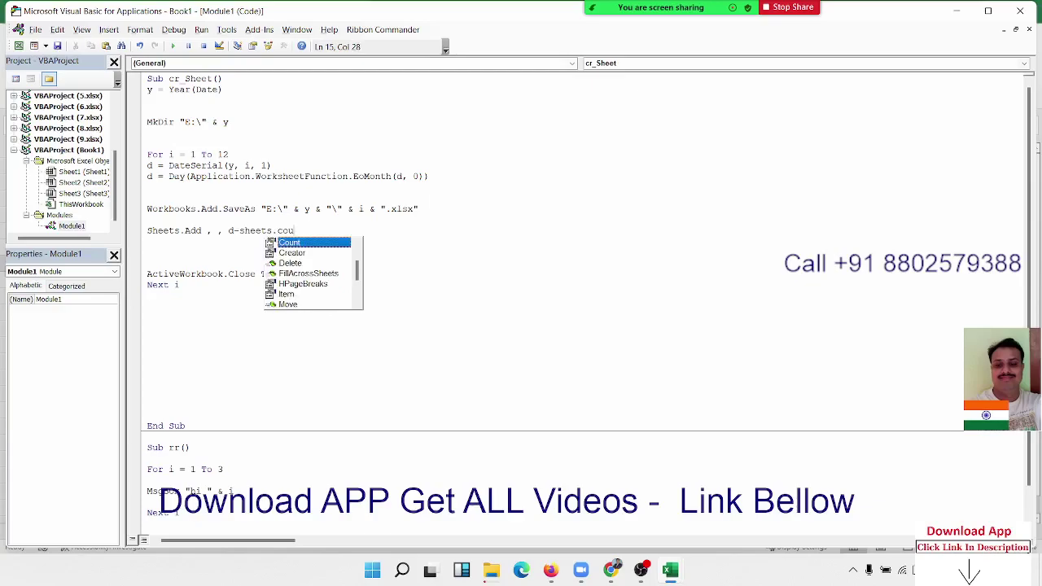
pyautogui.press('Return')
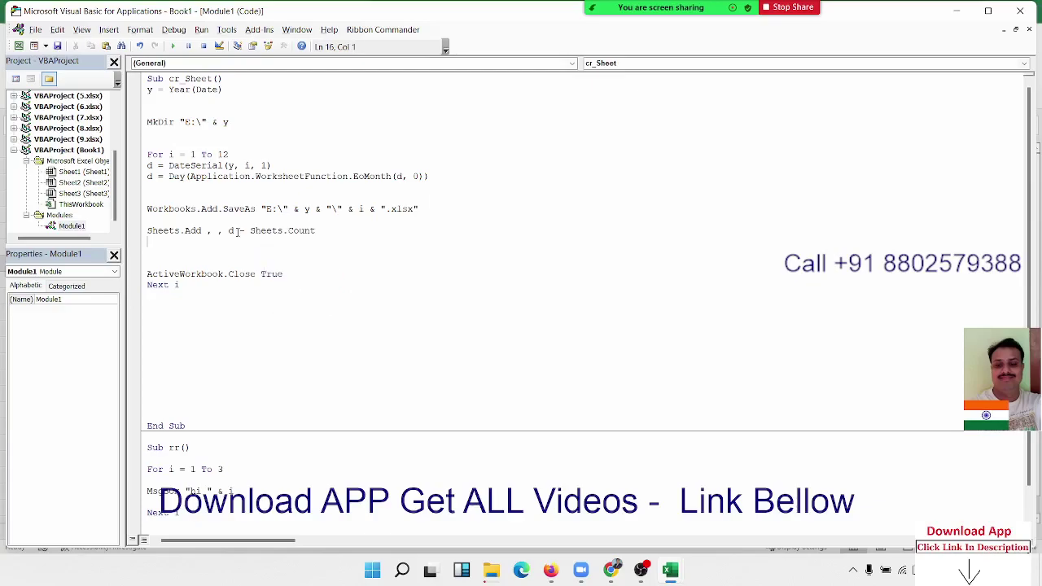
pyautogui.moveTo(239, 231); pyautogui.dragTo(231, 231)
# Step: Add the line Sheets(1).Name = 1 below the Sheets.Add statement
pyautogui.click(228, 248)
pyautogui.press('Return')
pyautogui.press('Return')
pyautogui.press('Up')
pyautogui.press('Up')
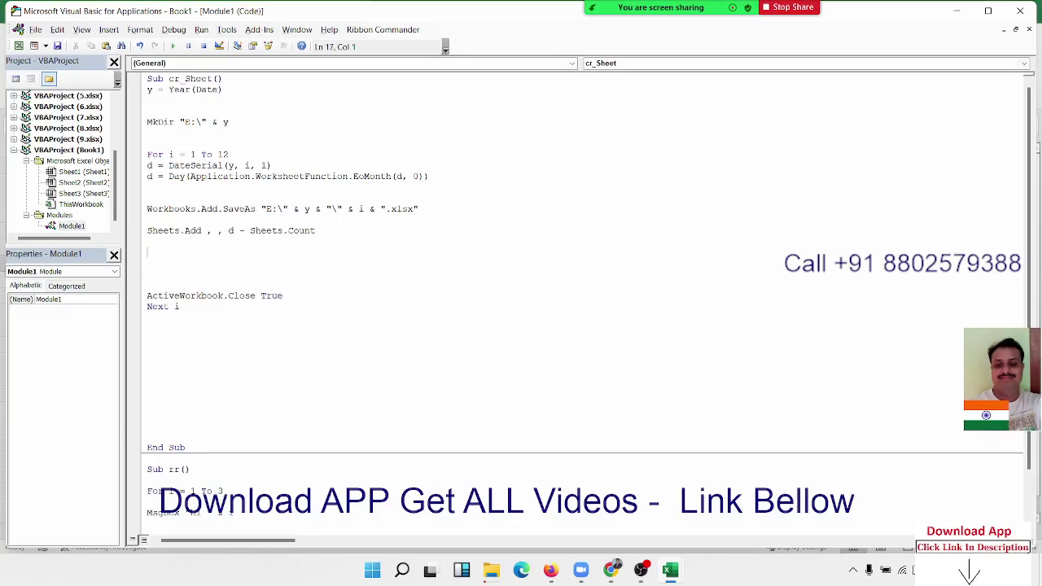
pyautogui.write('sheets(')
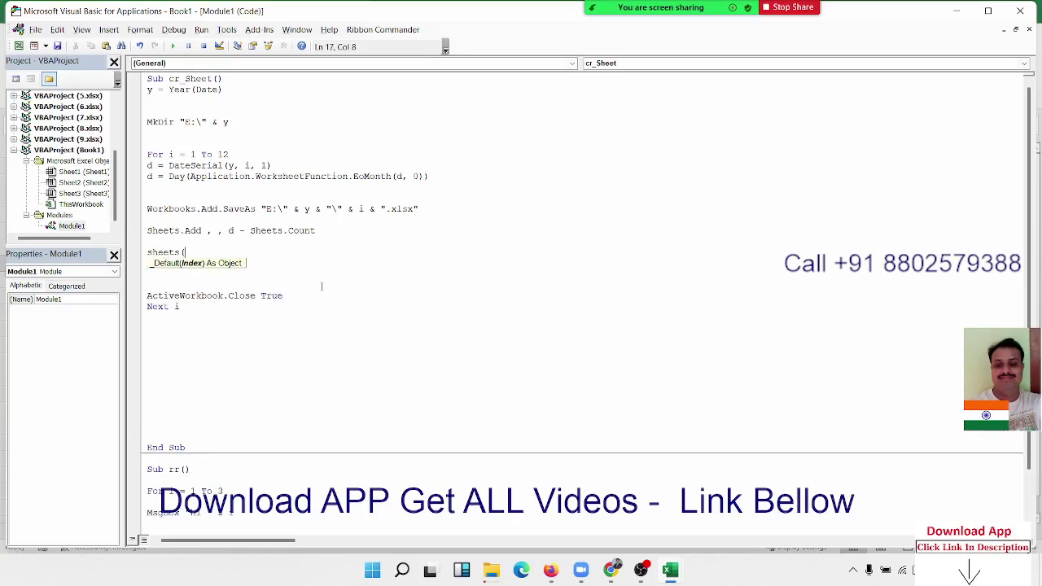
pyautogui.write('1')
pyautogui.write(').name')
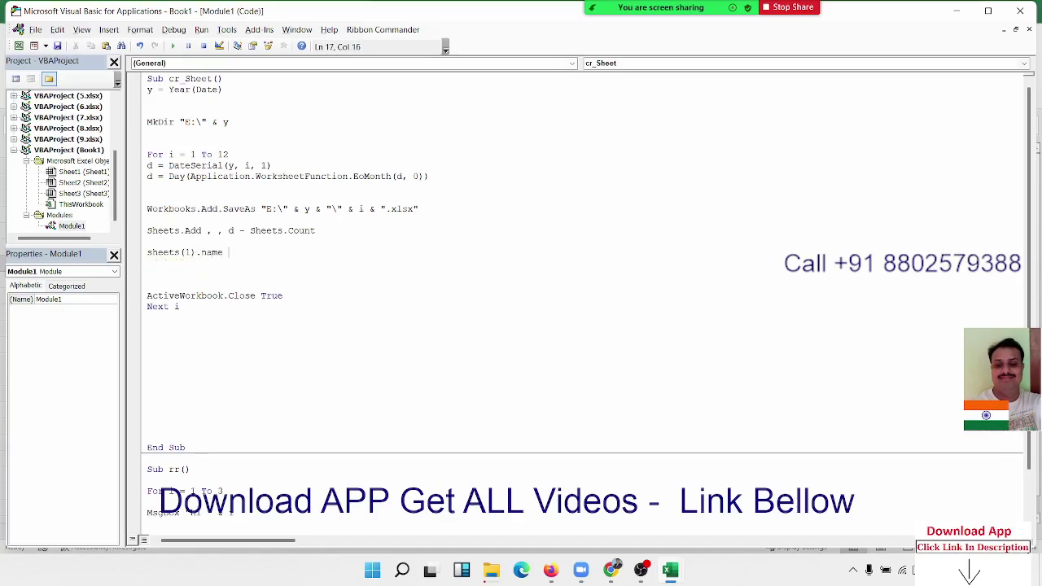
pyautogui.write('= 1')
pyautogui.press('Return')
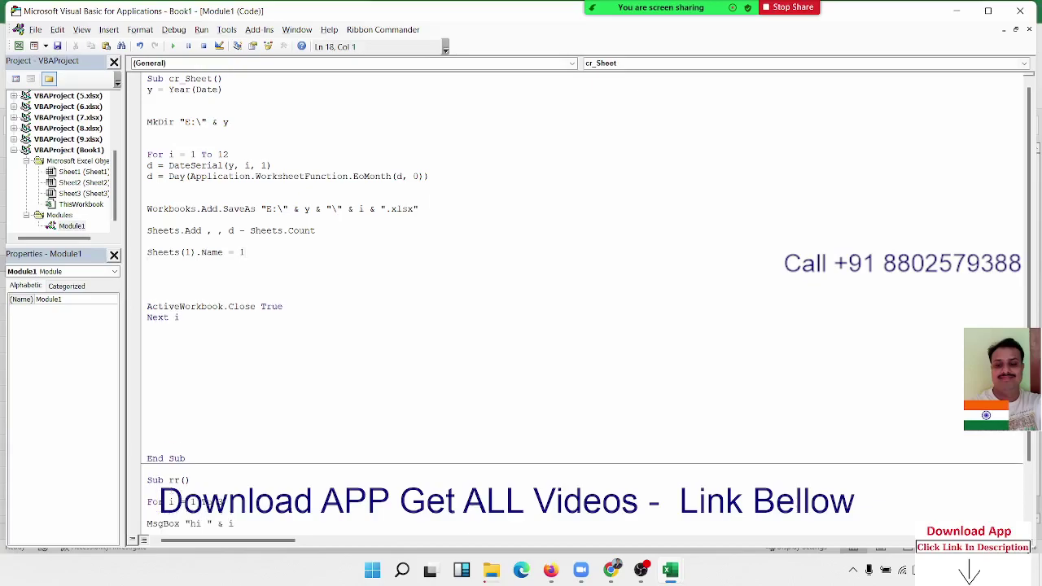
# Step: Open space above the sheet-naming line and begin a For loop there
pyautogui.press('Up')
pyautogui.press('Return')
pyautogui.press('Up')
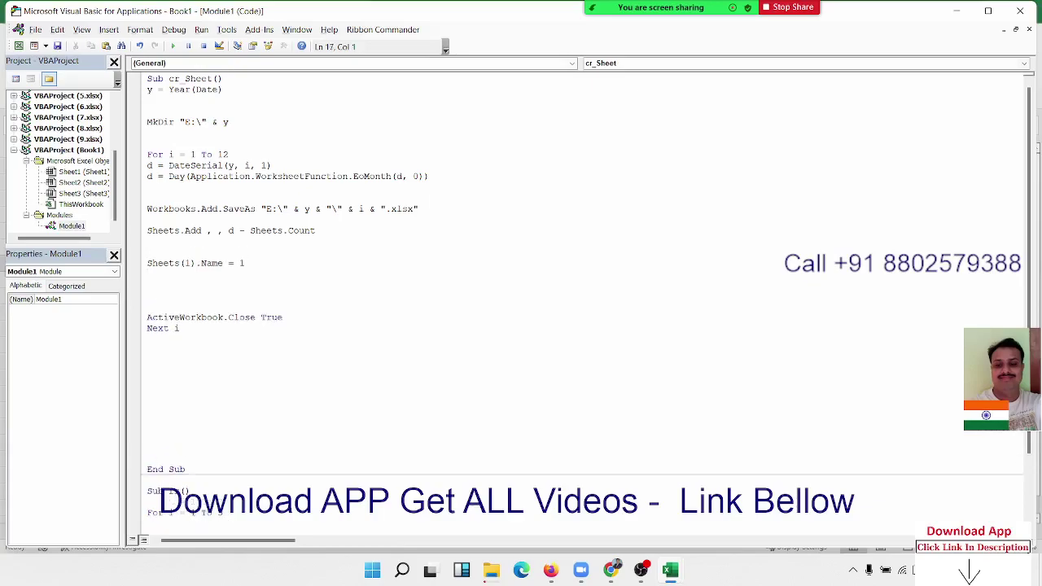
pyautogui.write('for')
pyautogui.write('j= ')
pyautogui.write('1')
pyautogui.write(' to d')
# Step: Complete the For j = 1 To d loop with Next j, naming each sheet via Sheets(j).Name = j
pyautogui.click(148, 274)
pyautogui.write('ne')
pyautogui.write('xt i')
pyautogui.press('Up')
pyautogui.press('Delete')
pyautogui.write('j')
pyautogui.click(229, 263)
pyautogui.write('j')
pyautogui.doubleClick(176, 274)
pyautogui.write('j')
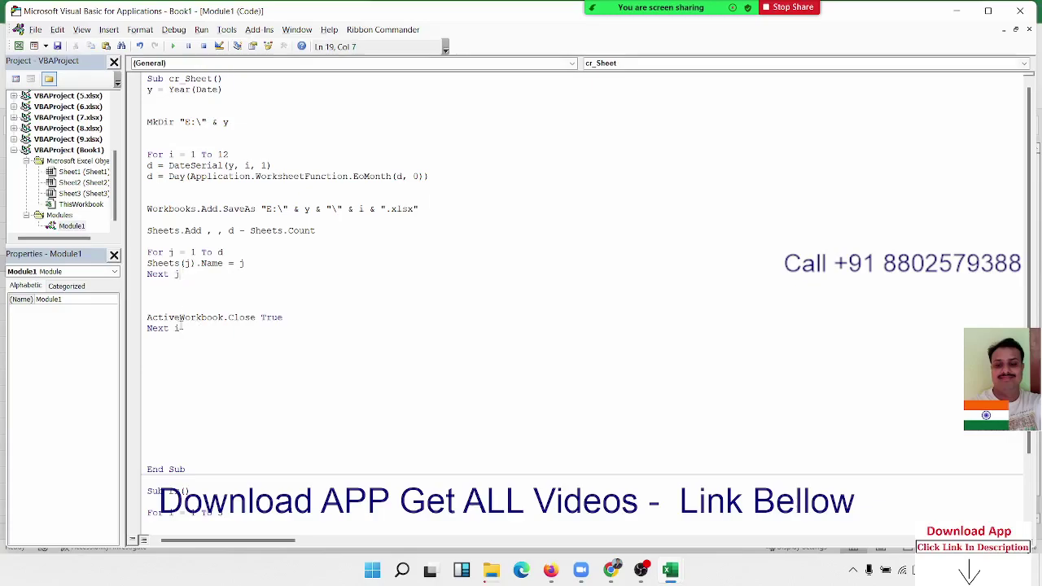
pyautogui.click(312, 253)
# Step: Add MsgBox "Job is Done" after the month loop, then go back to the Excel worksheet
pyautogui.click(159, 412)
pyautogui.write('m')
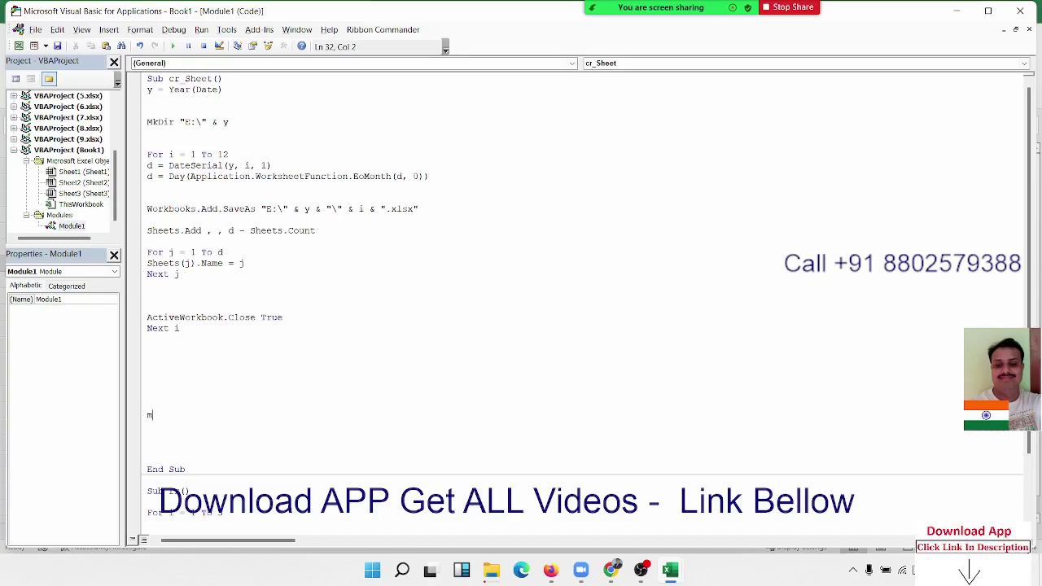
pyautogui.write('sg')
pyautogui.write('bo')
pyautogui.write('x "')
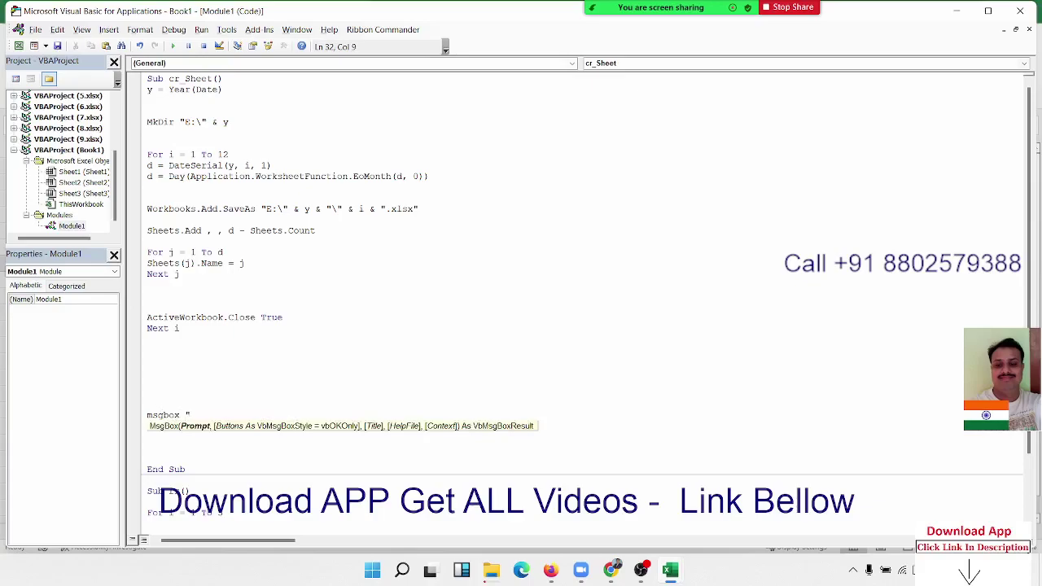
pyautogui.write('Jo')
pyautogui.write('b is ')
pyautogui.write('Done"')
pyautogui.click(238, 390)
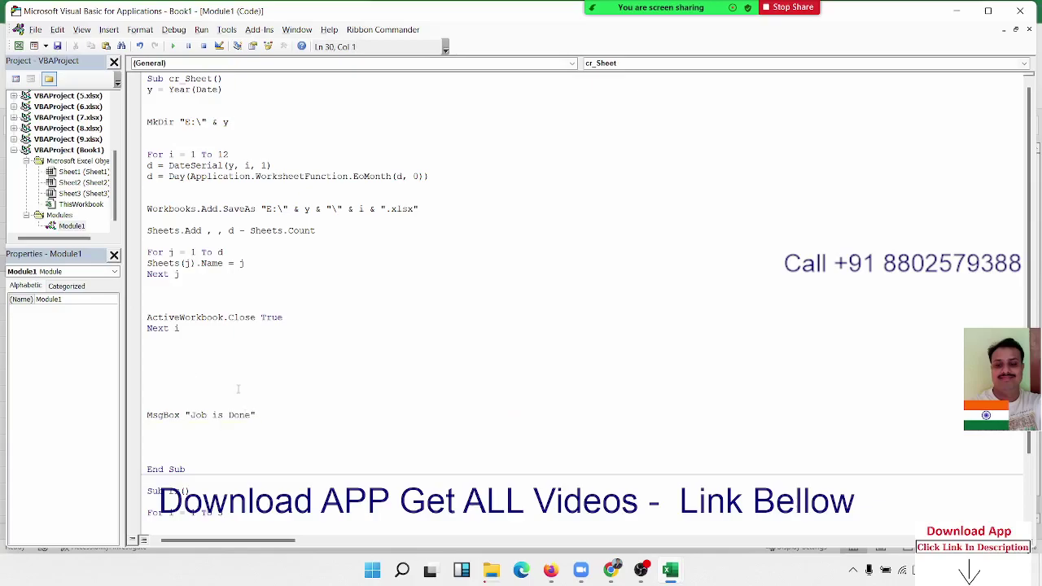
pyautogui.hotkey('alt', 'F11')
pyautogui.click(210, 360)
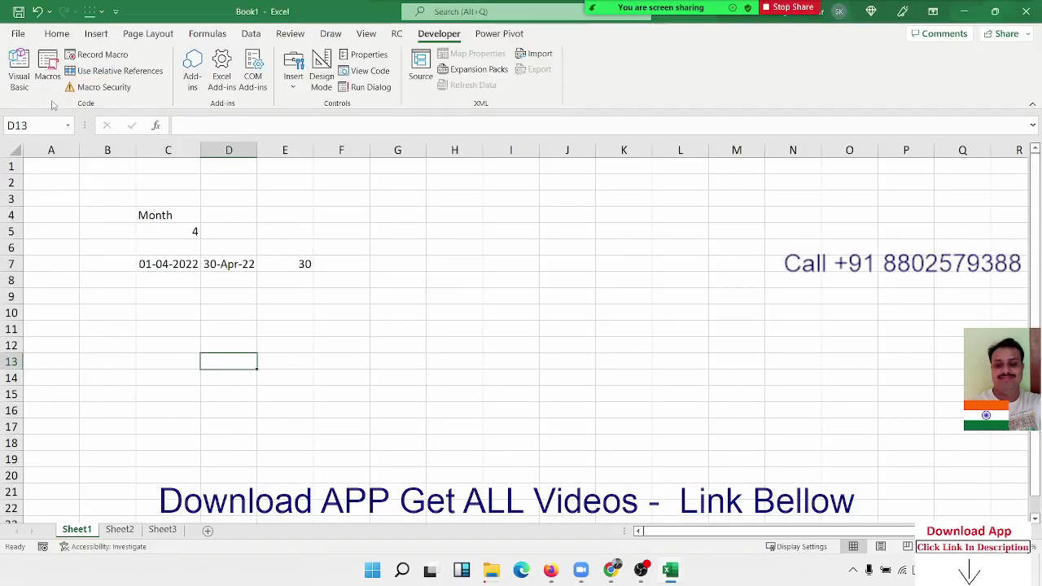
# Step: Run cr_Sheet from the Macros list; it stops with run-time error 75
pyautogui.click(47, 69)
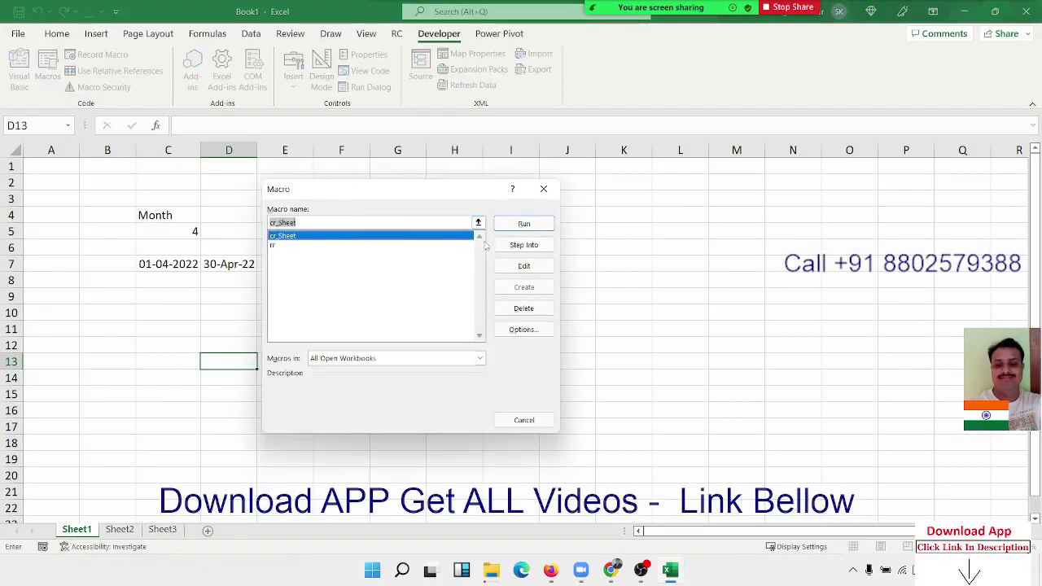
pyautogui.click(523, 225)
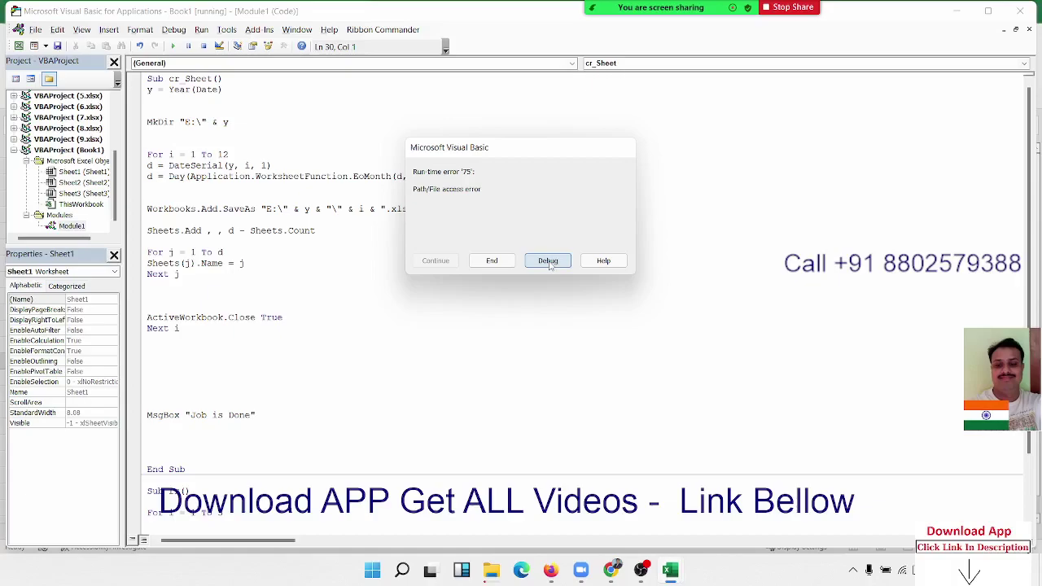
# Step: Debug the error, then open Local Disk (E:) and look inside the existing 2022 folder
pyautogui.click(548, 261)
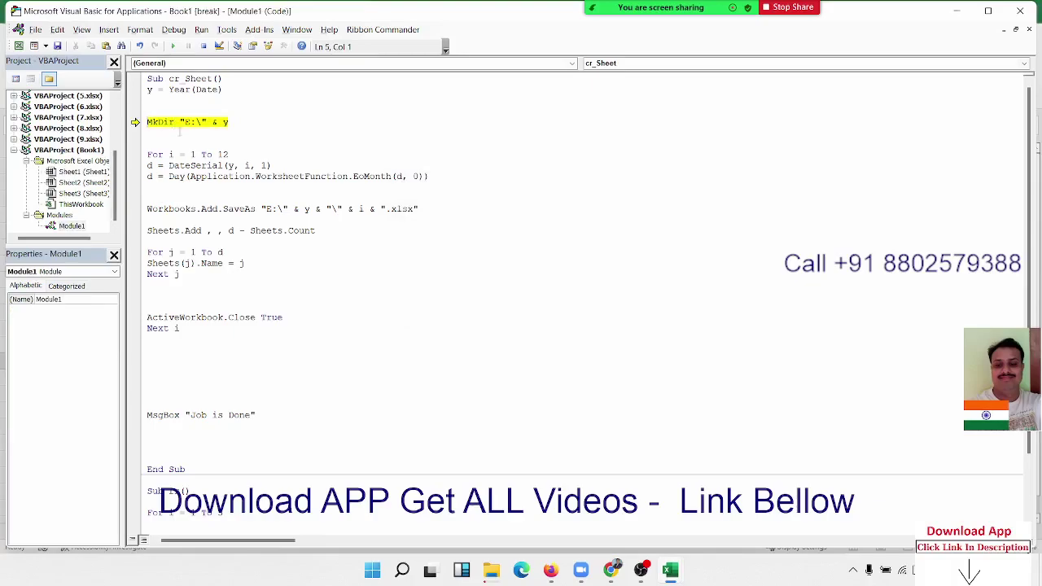
pyautogui.moveTo(491, 569)
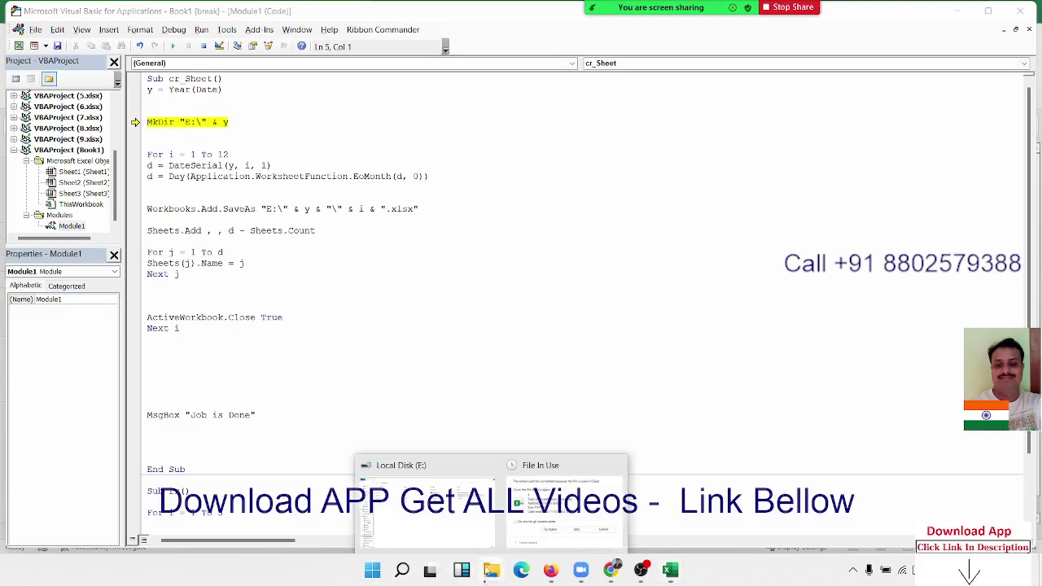
pyautogui.click(472, 525)
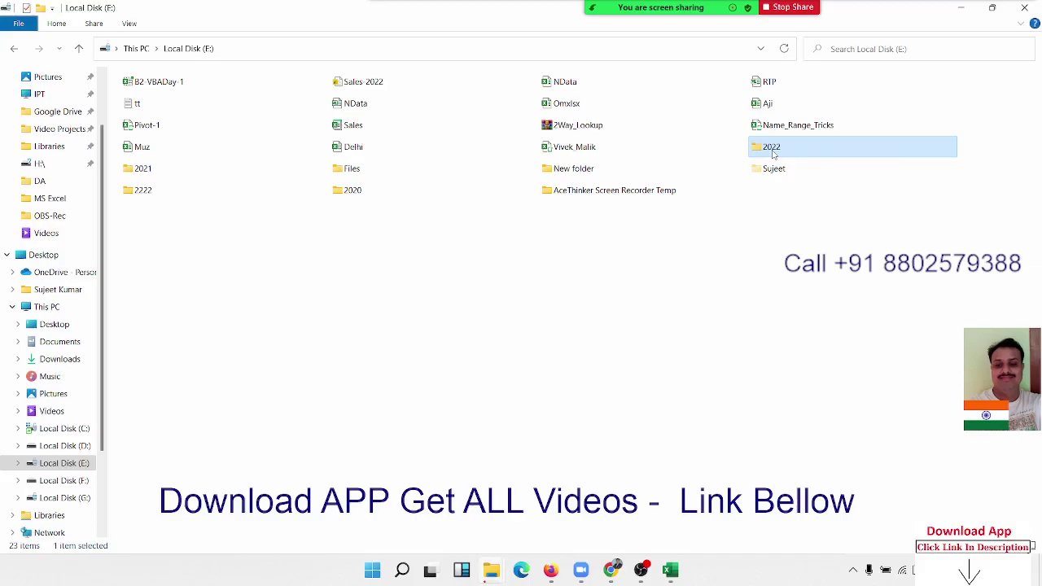
pyautogui.doubleClick(773, 151)
pyautogui.click(13, 49)
# Step: Permanently delete the 2022 folder, skipping the workbook open in Excel and the missing file
pyautogui.hotkey('shift', 'Delete')
pyautogui.click(574, 334)
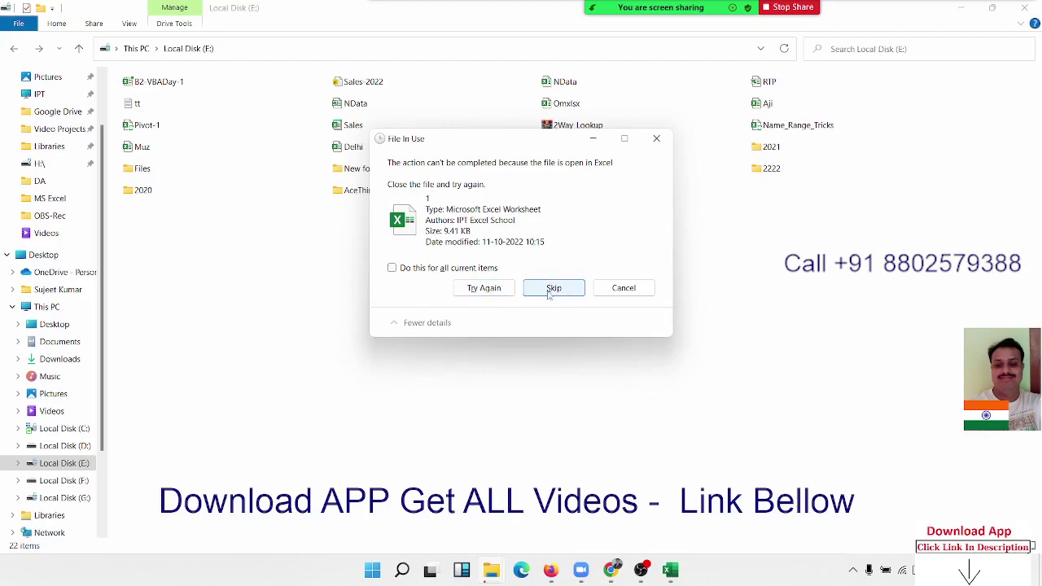
pyautogui.click(550, 295)
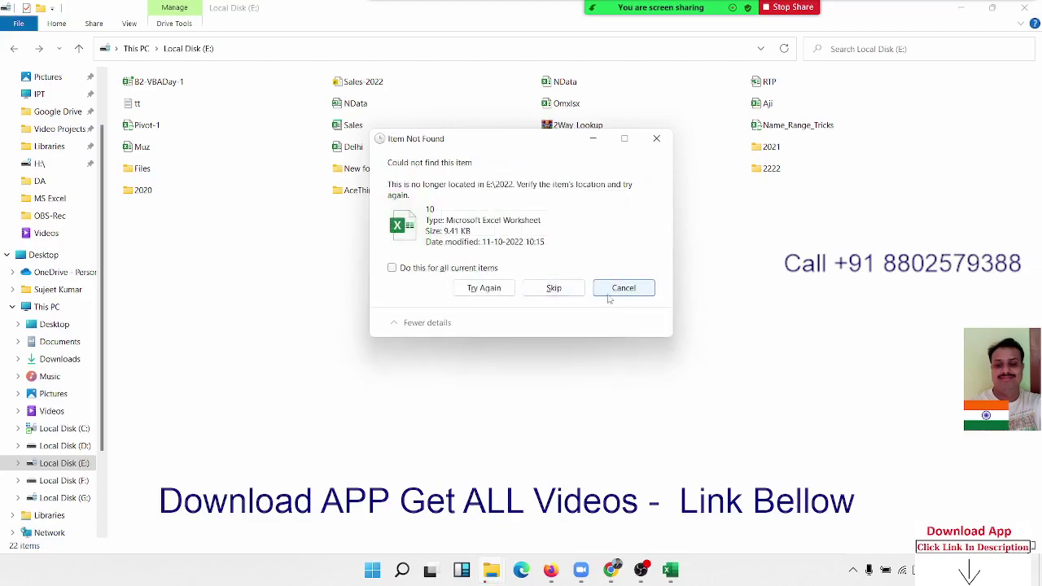
pyautogui.click(551, 292)
pyautogui.click(614, 295)
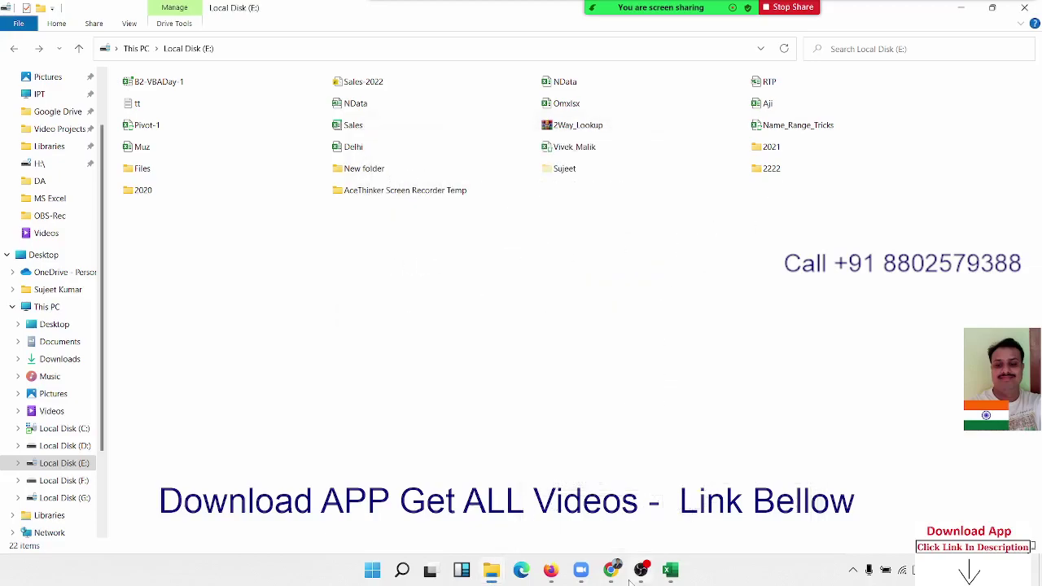
# Step: Resume the paused macro with F5 and open the recreated 2022 folder on drive E
pyautogui.moveTo(670, 569)
pyautogui.click(692, 537)
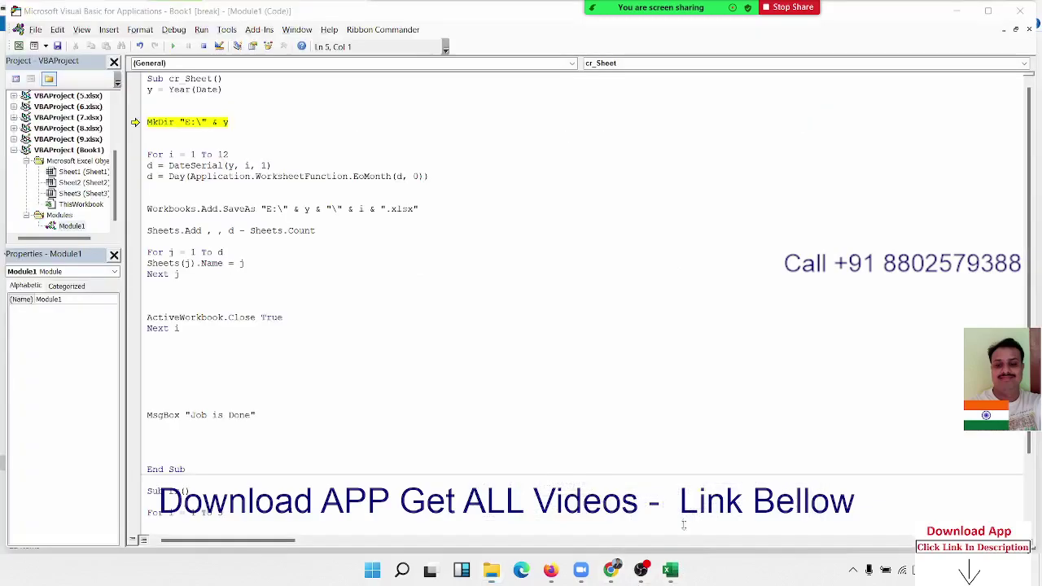
pyautogui.press('F5')
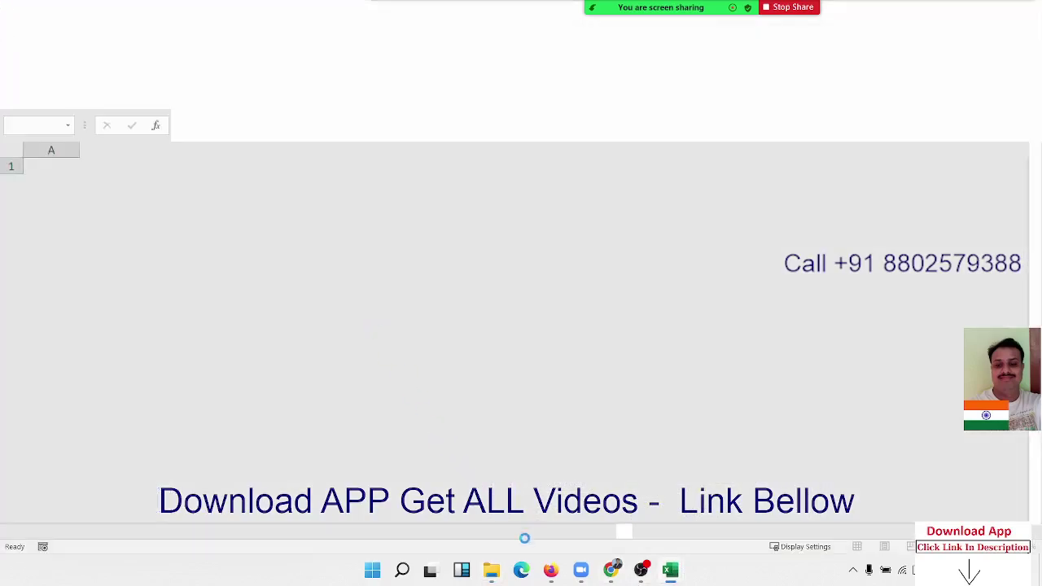
pyautogui.click(495, 570)
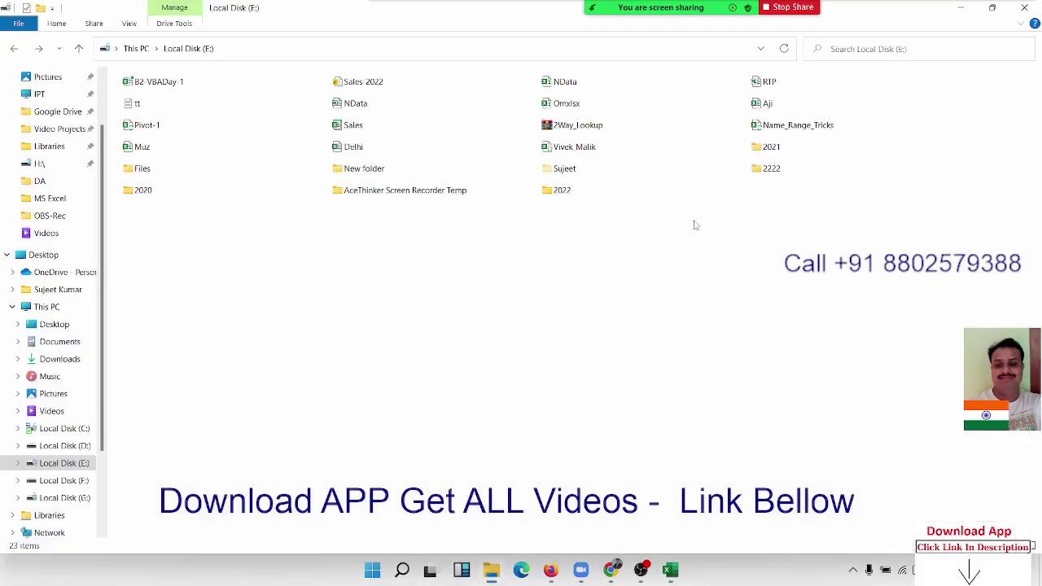
pyautogui.doubleClick(626, 201)
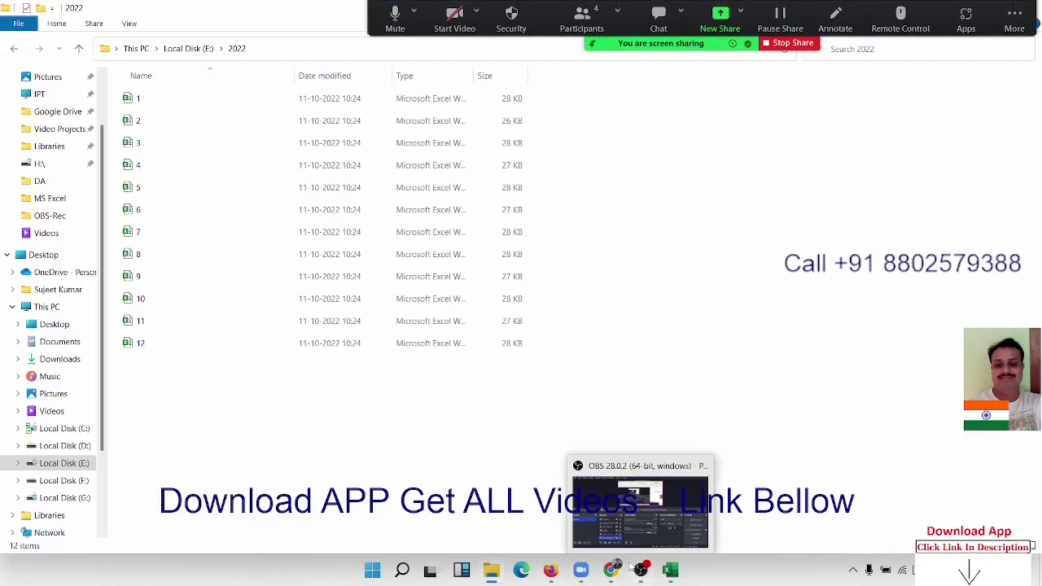
# Step: Dismiss the 'Job is Done' message box in Excel
pyautogui.moveTo(670, 570)
pyautogui.click(736, 531)
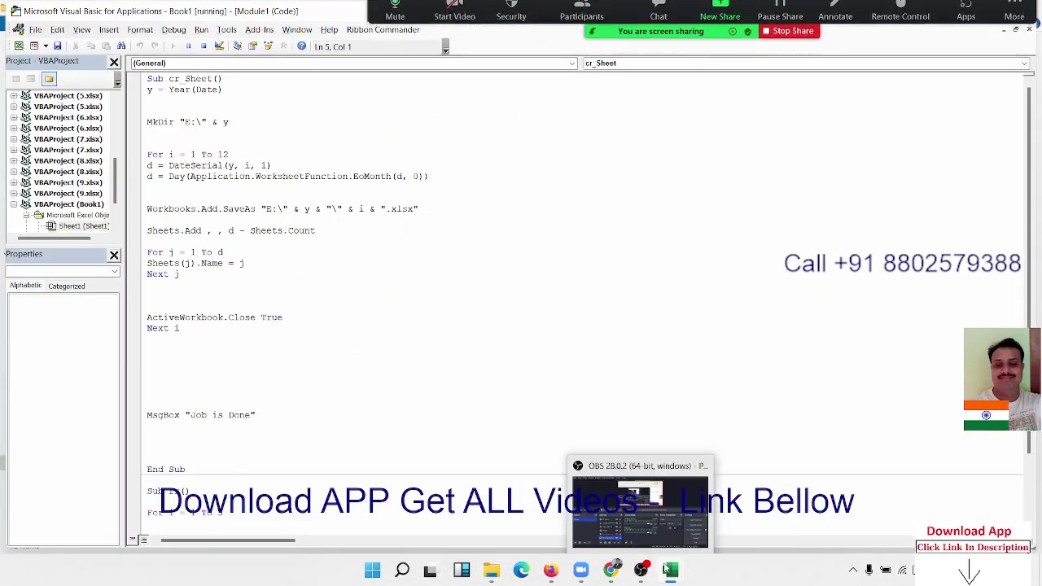
pyautogui.click(643, 531)
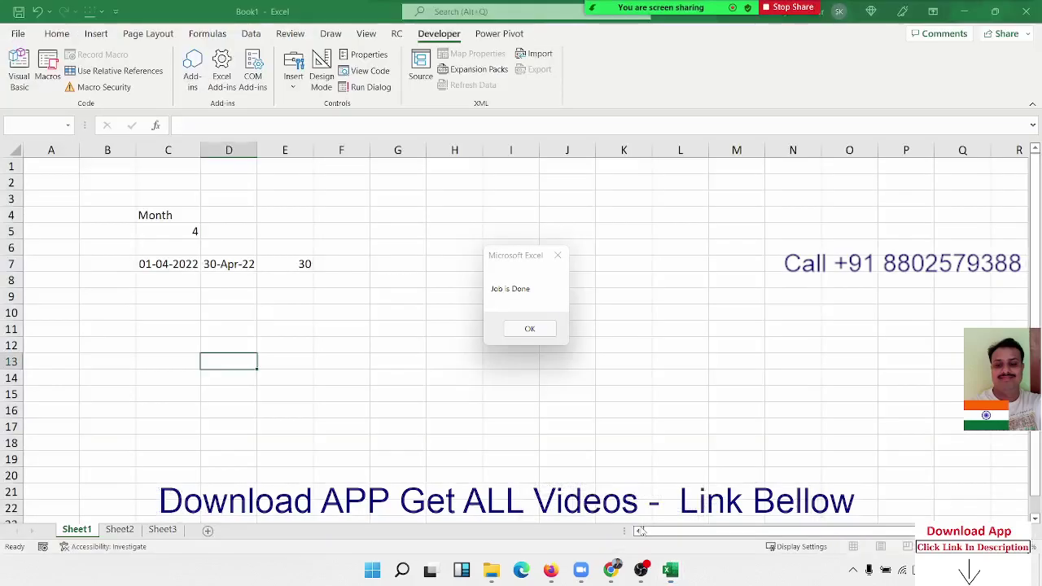
pyautogui.click(543, 336)
# Step: Go back to the cr_Sheet code and click the blank line below the loop
pyautogui.moveTo(670, 570)
pyautogui.click(708, 543)
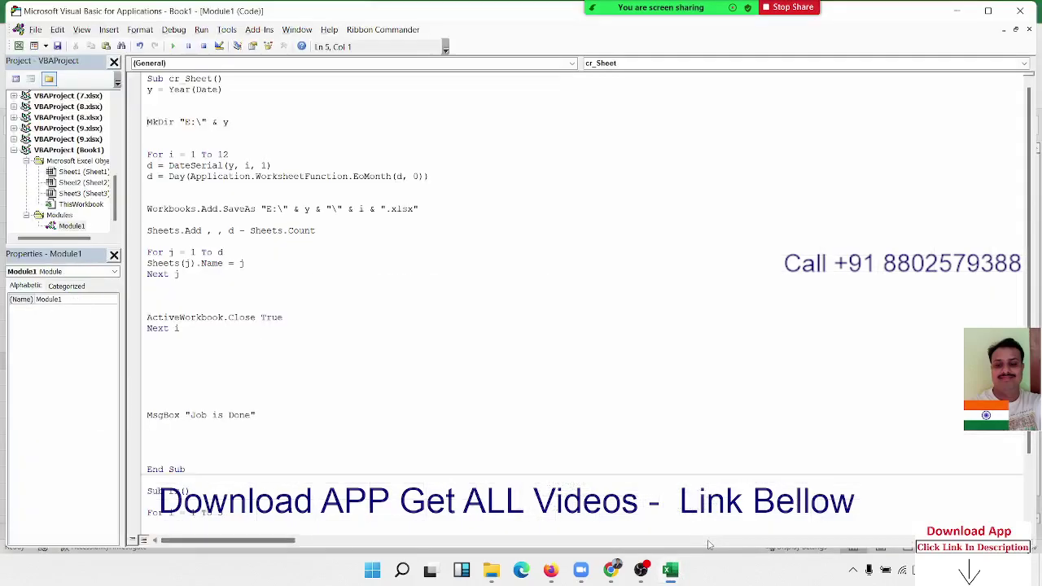
pyautogui.scroll(-3, 260, 421)
pyautogui.scroll(3, 252, 367)
pyautogui.click(193, 367)
pyautogui.scroll(-3, 199, 364)
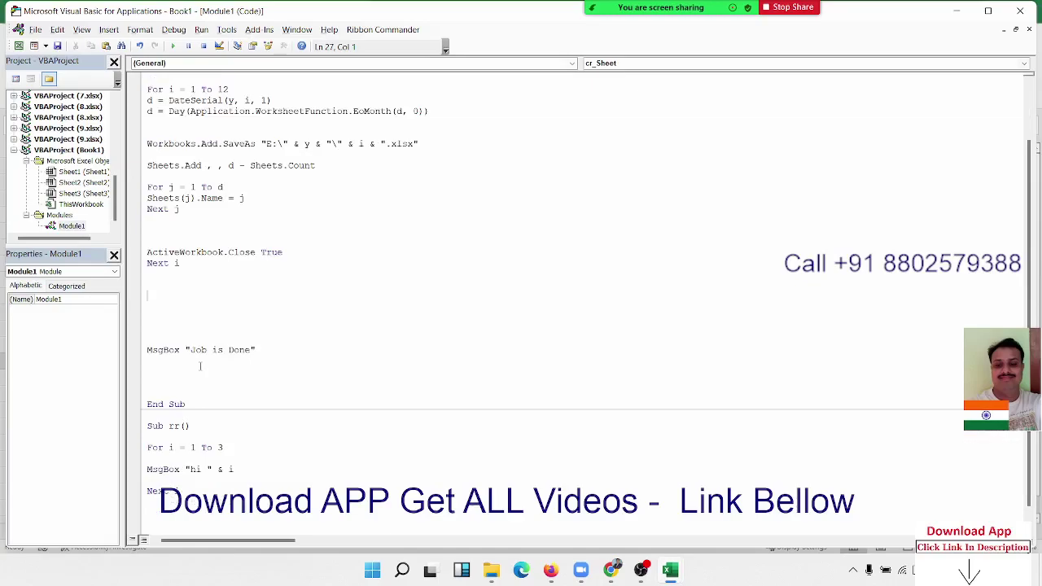
pyautogui.scroll(3, 199, 367)
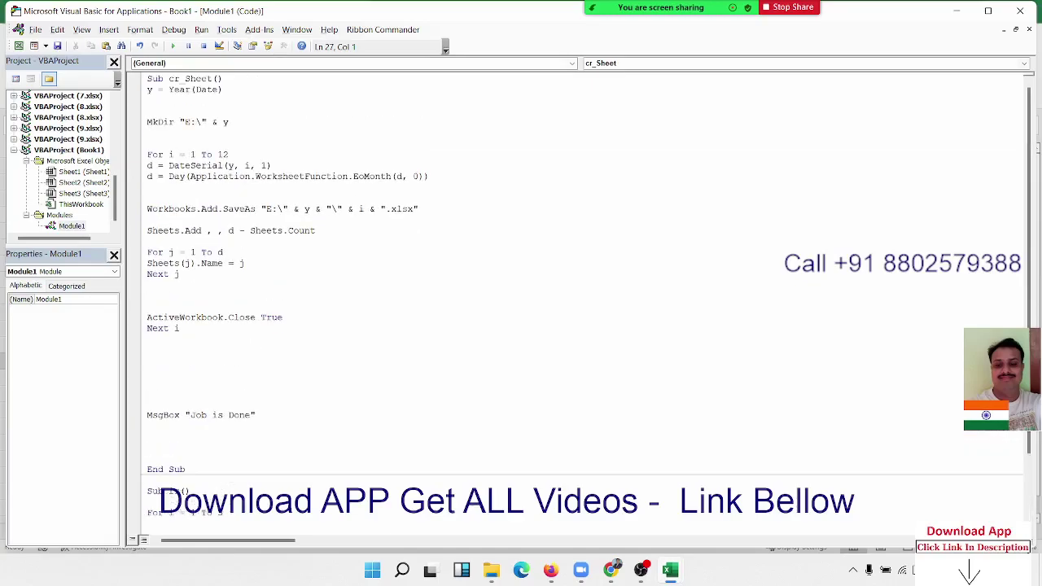
# Step: Open workbook 1, scroll its sheet tabs through day 31, and close it
pyautogui.click(492, 572)
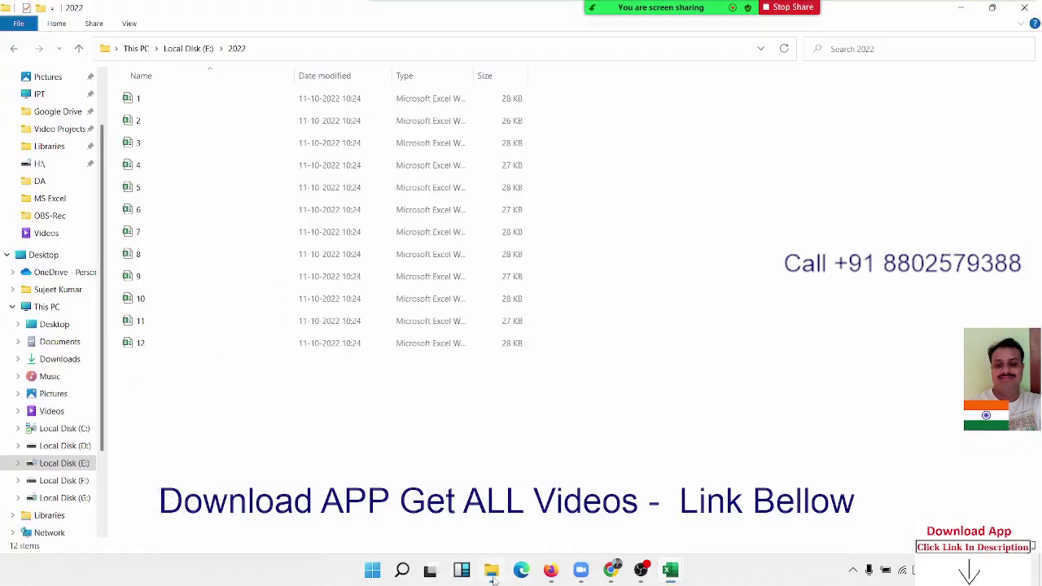
pyautogui.click(218, 105)
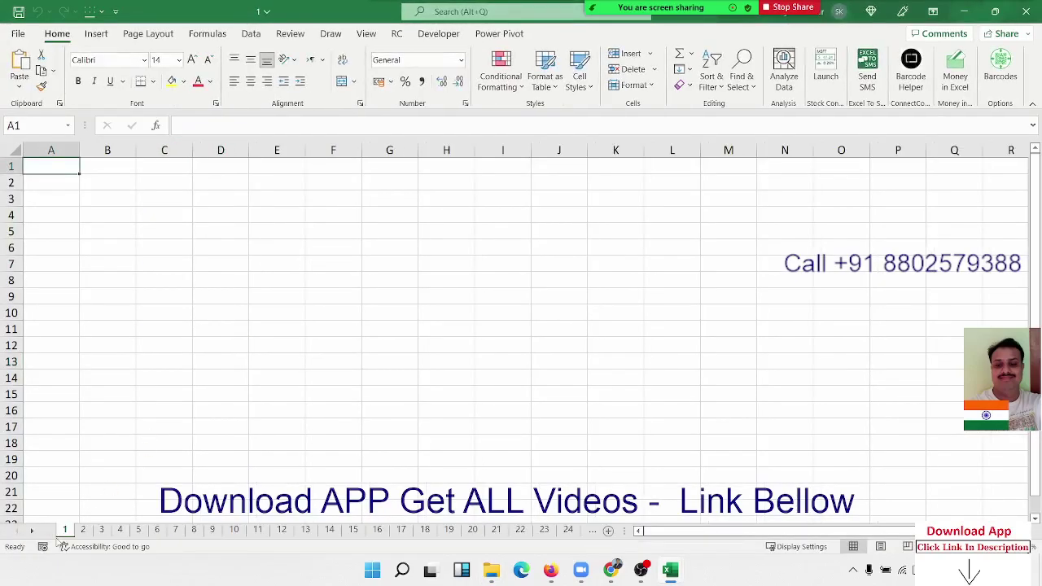
pyautogui.click(34, 531)
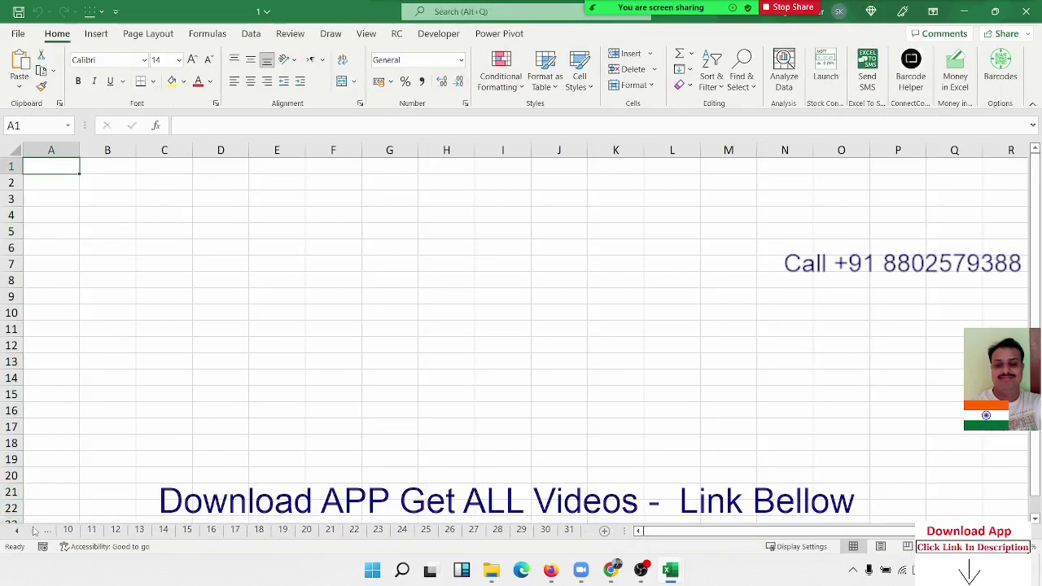
pyautogui.click(1023, 12)
# Step: Open workbook 2, scroll through its 28 day sheets, and close it
pyautogui.click(491, 569)
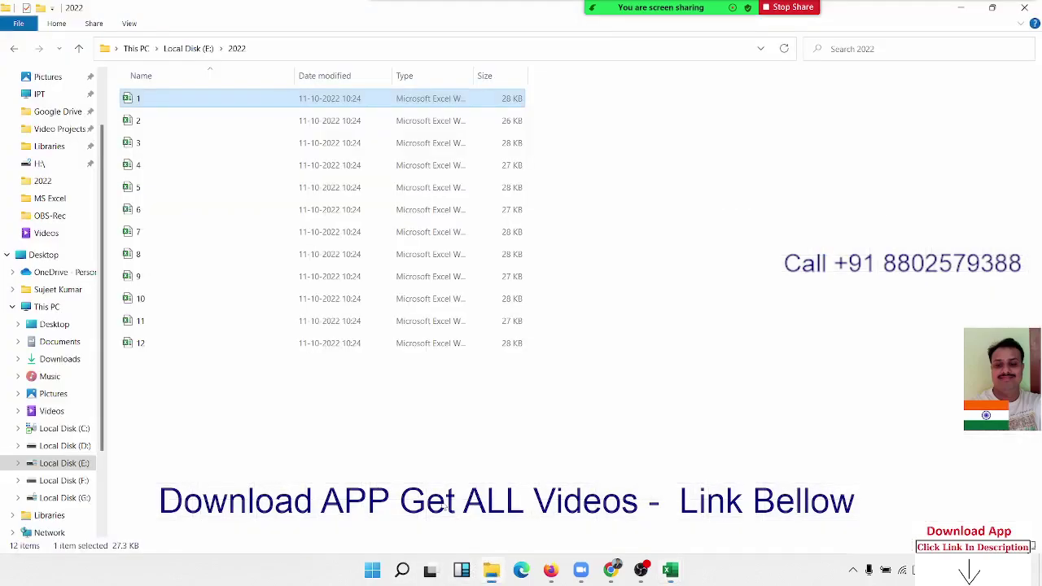
pyautogui.doubleClick(239, 122)
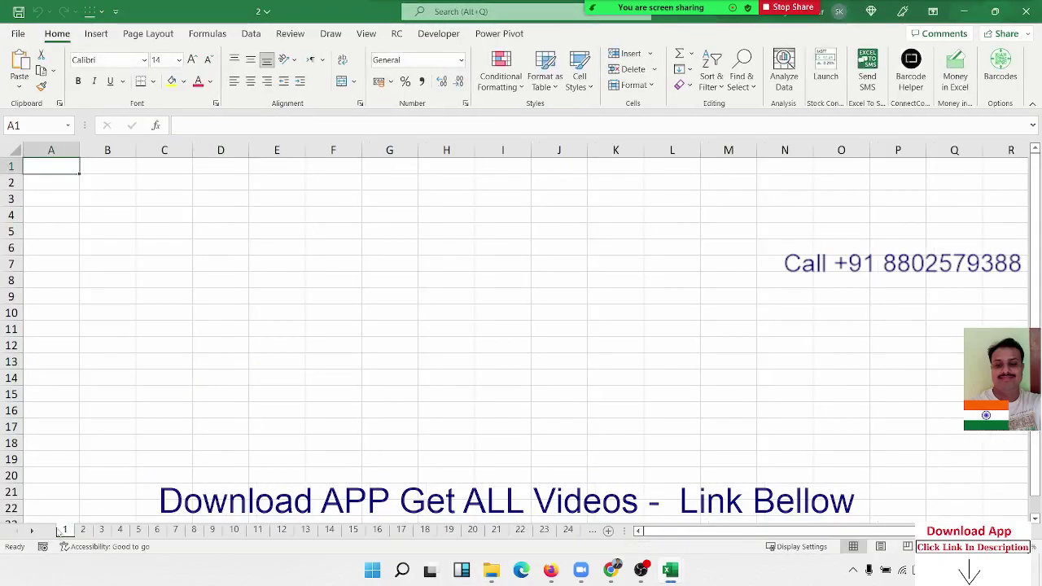
pyautogui.click(31, 531)
pyautogui.click(31, 531)
pyautogui.click(31, 530)
pyautogui.click(31, 530)
pyautogui.click(30, 531)
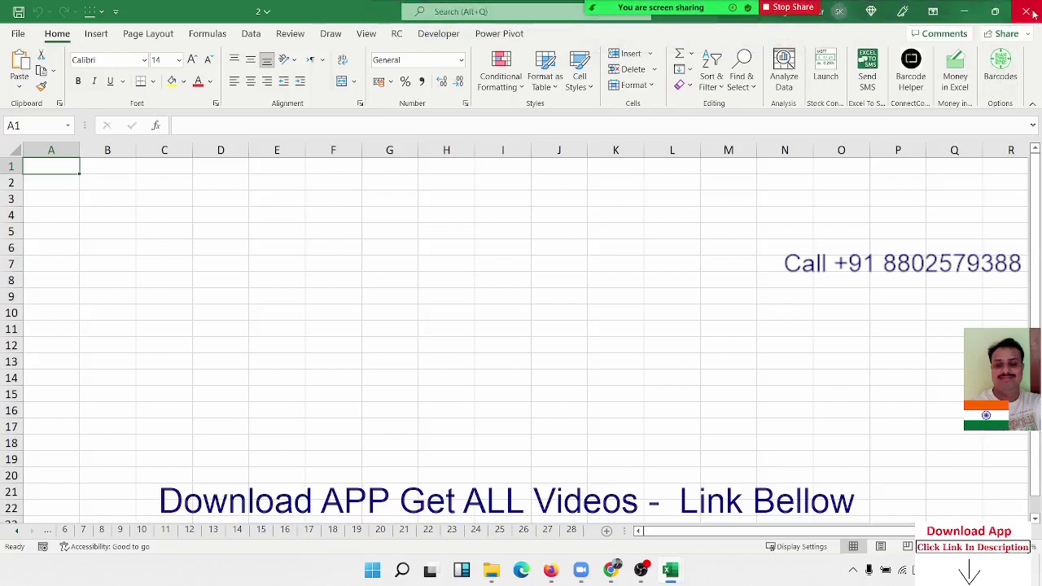
pyautogui.click(1026, 12)
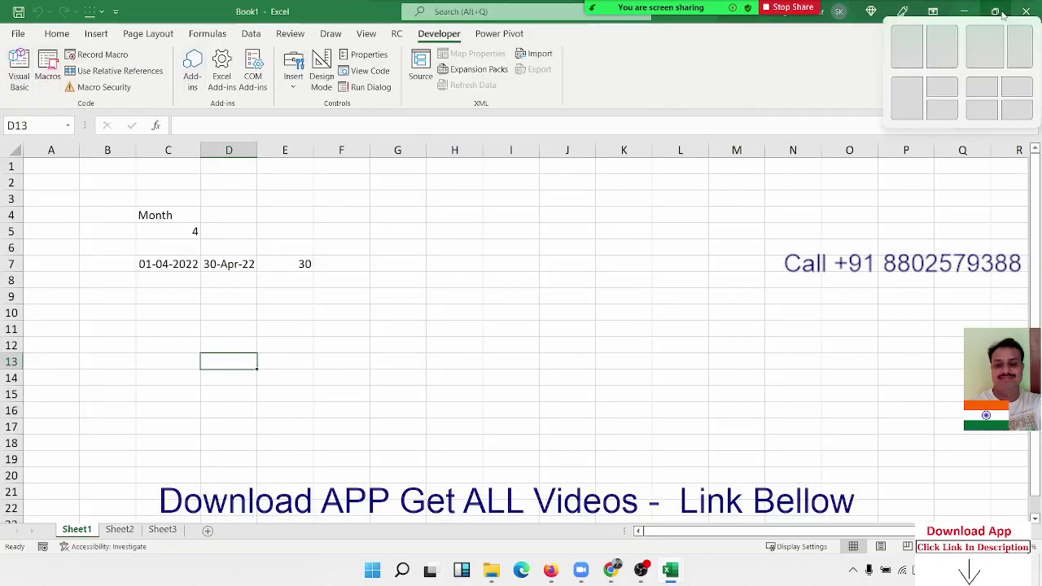
pyautogui.moveTo(995, 11)
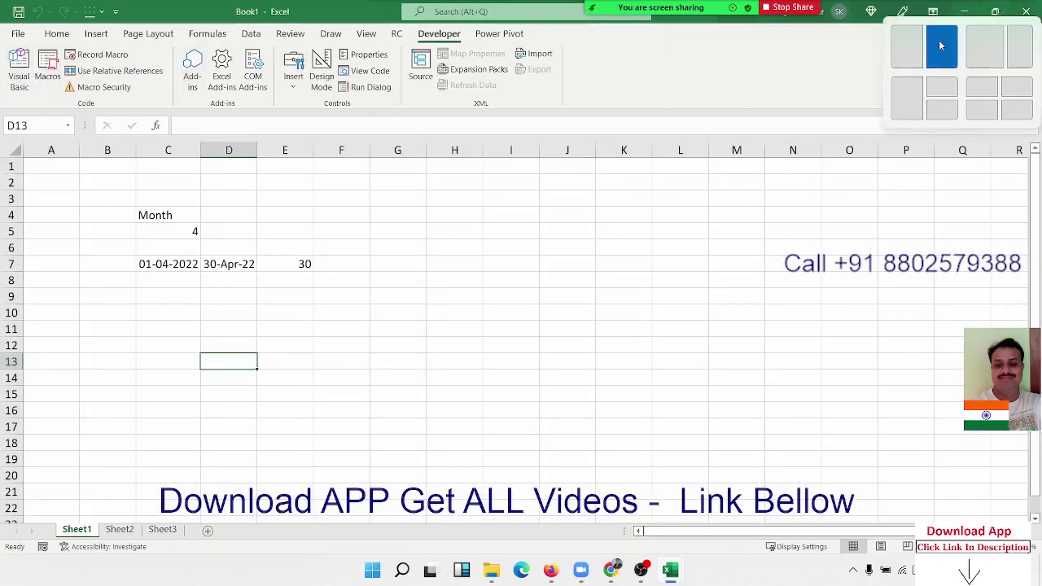
# Step: Snap Excel to the right half and the VBA code to the left, then show the 2022 folder
pyautogui.click(937, 46)
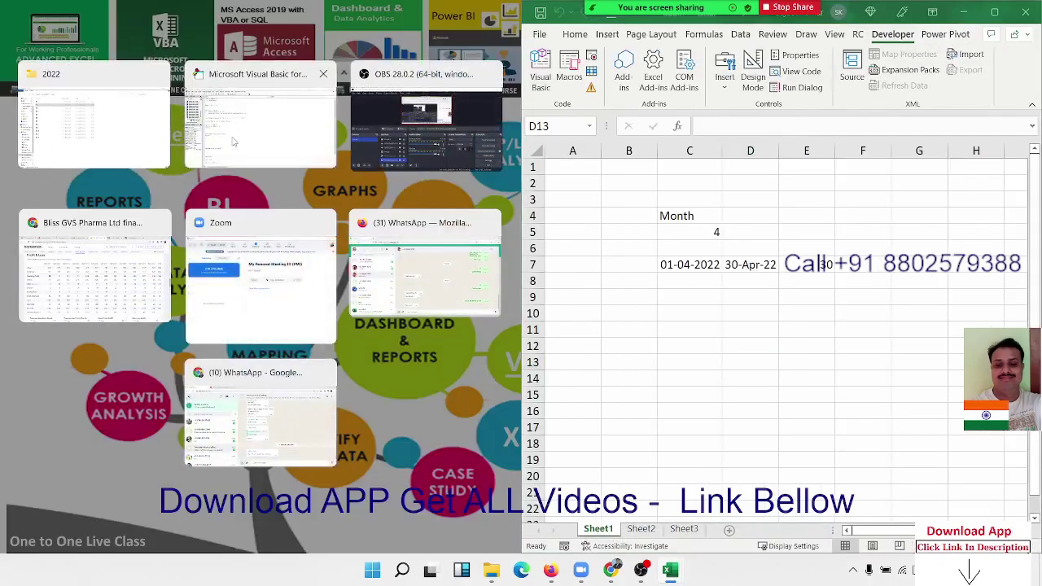
pyautogui.click(232, 139)
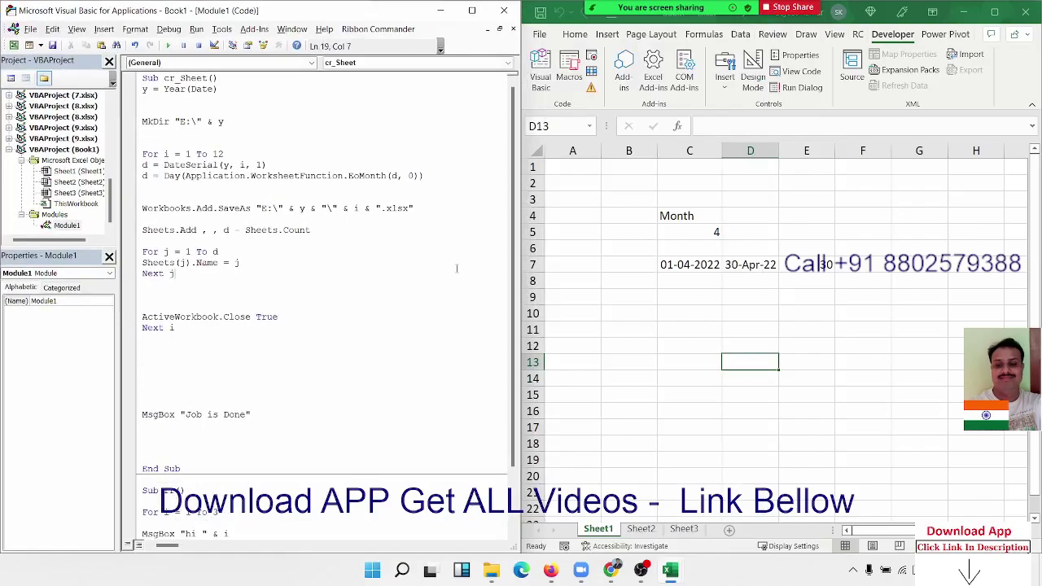
pyautogui.click(186, 121)
pyautogui.click(491, 570)
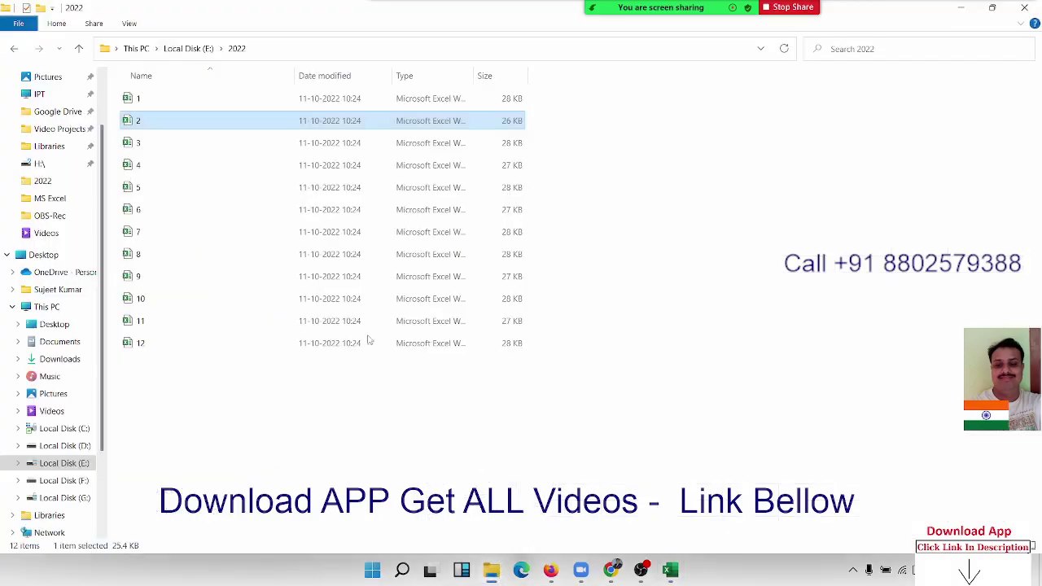
# Step: Delete the 2022 folder from Local Disk (E:) and switch back to the cr_Sheet code
pyautogui.click(71, 462)
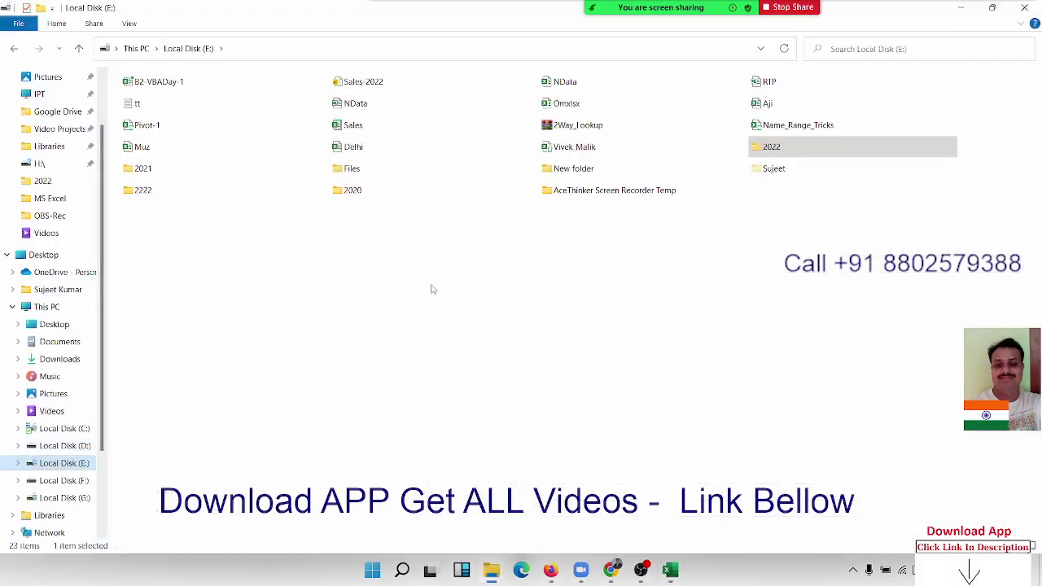
pyautogui.rightClick(774, 149)
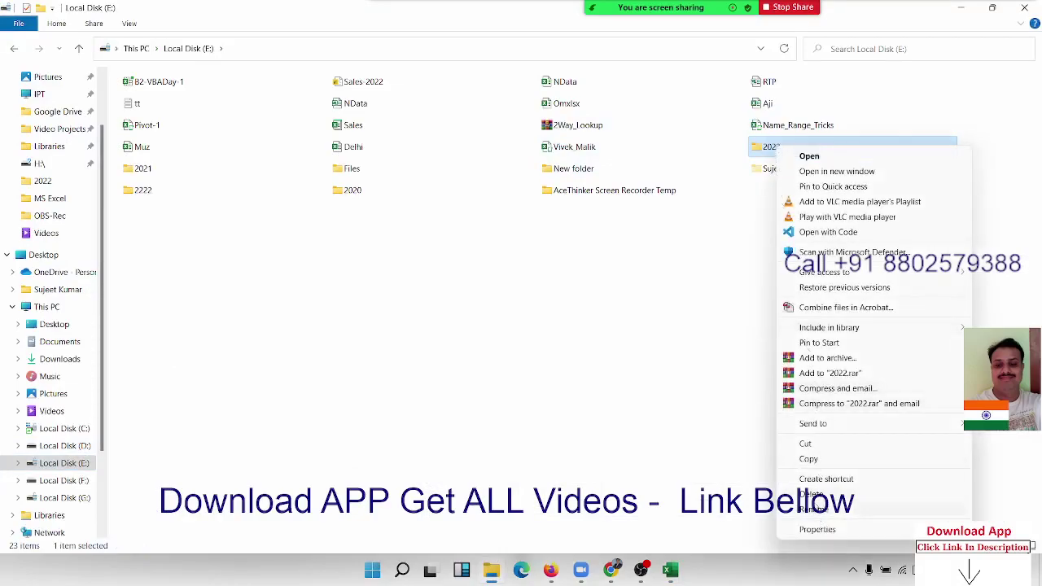
pyautogui.click(810, 494)
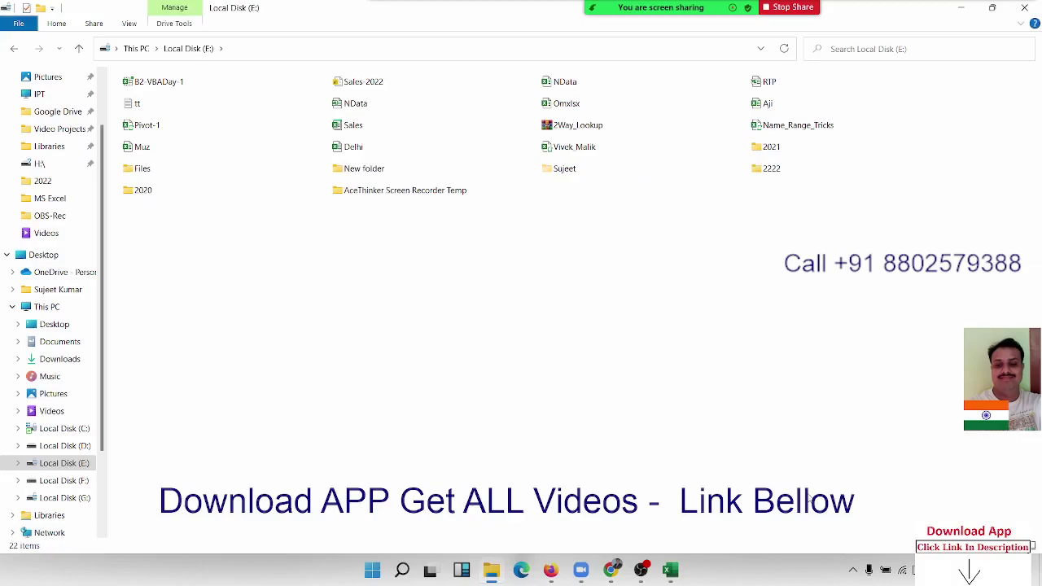
pyautogui.hotkey('alt', 'Tab')
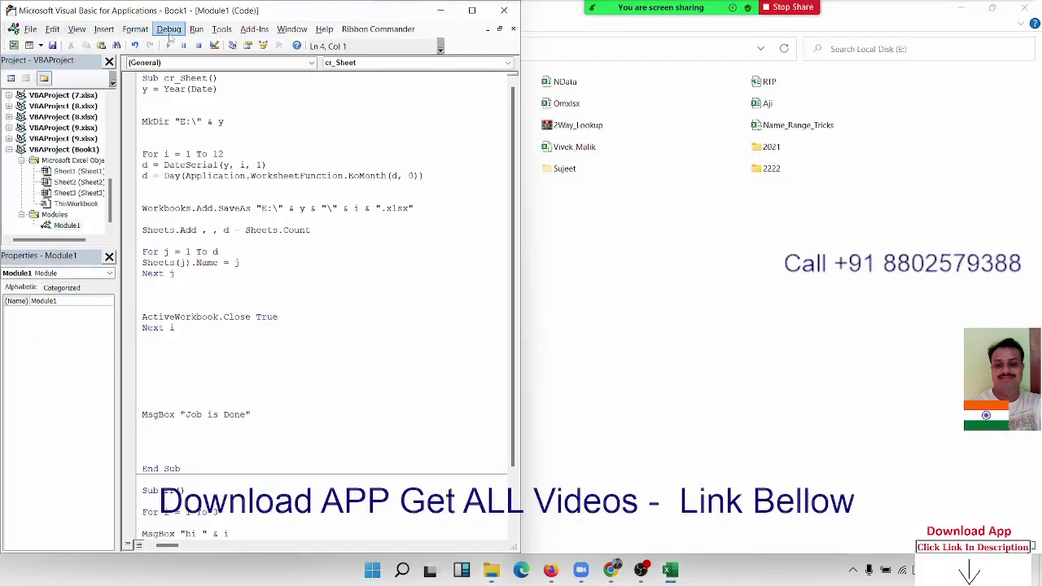
# Step: Step cr_Sheet with F8 past the year and MkDir lines into the month loop
pyautogui.click(169, 29)
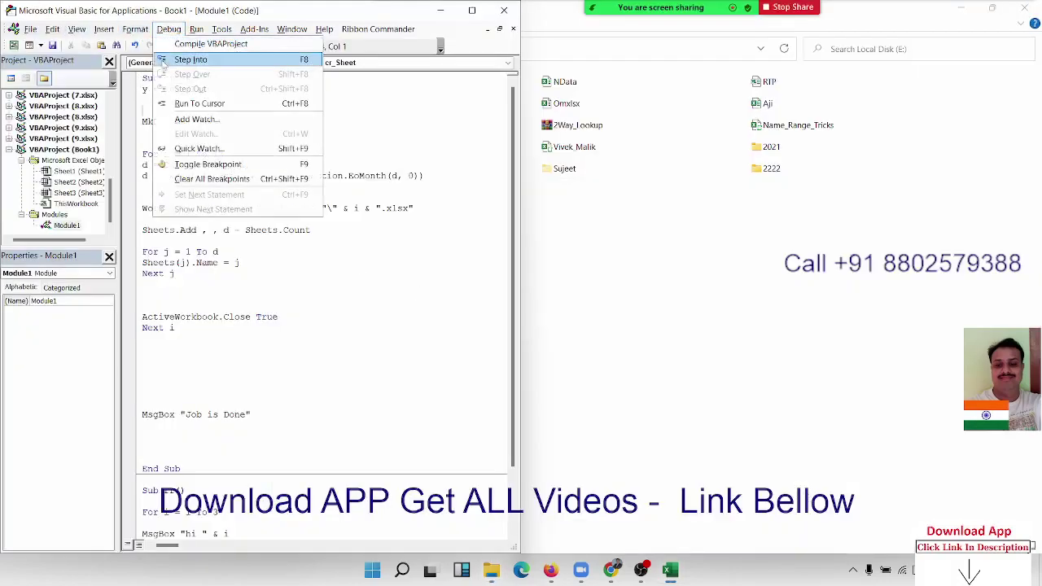
pyautogui.click(434, 316)
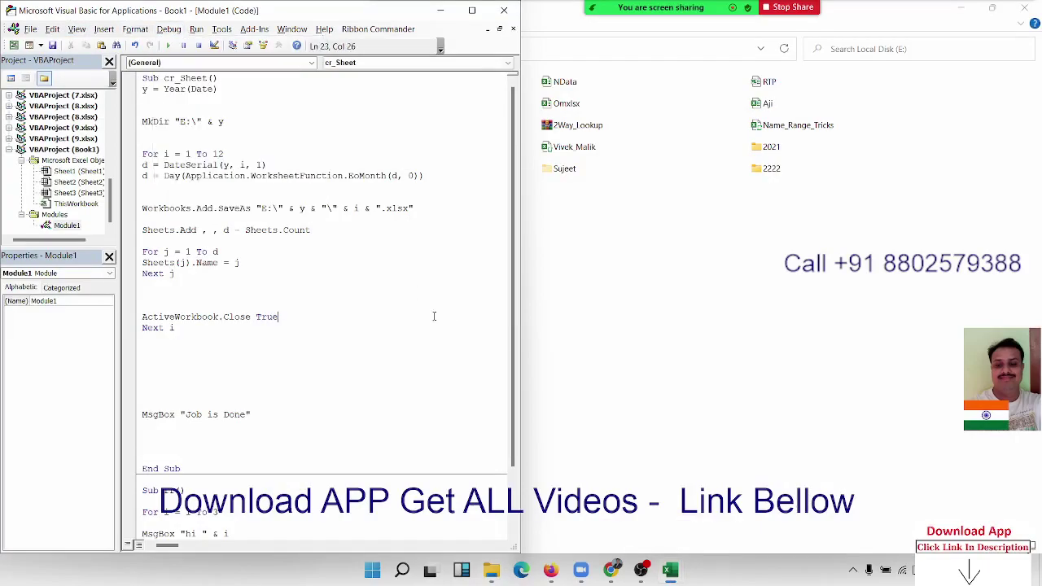
pyautogui.click(158, 132)
pyautogui.press('F8')
pyautogui.press('F8')
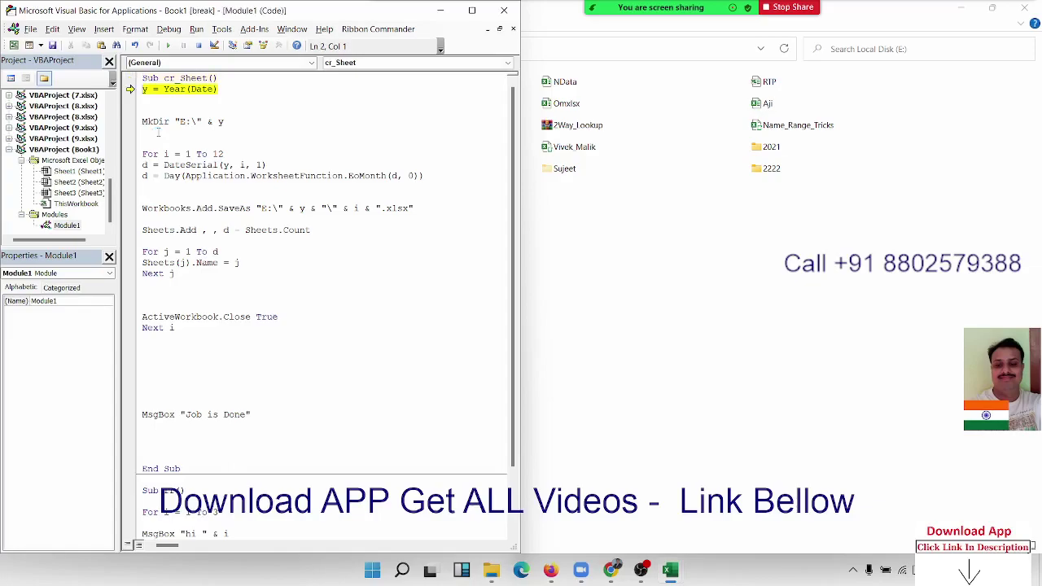
pyautogui.press('F8')
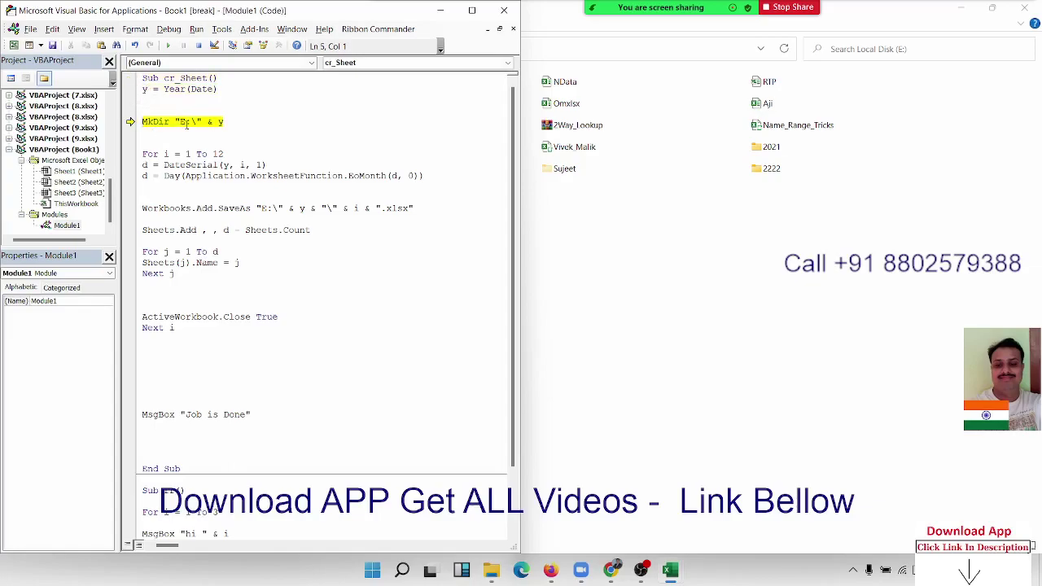
pyautogui.press('F8')
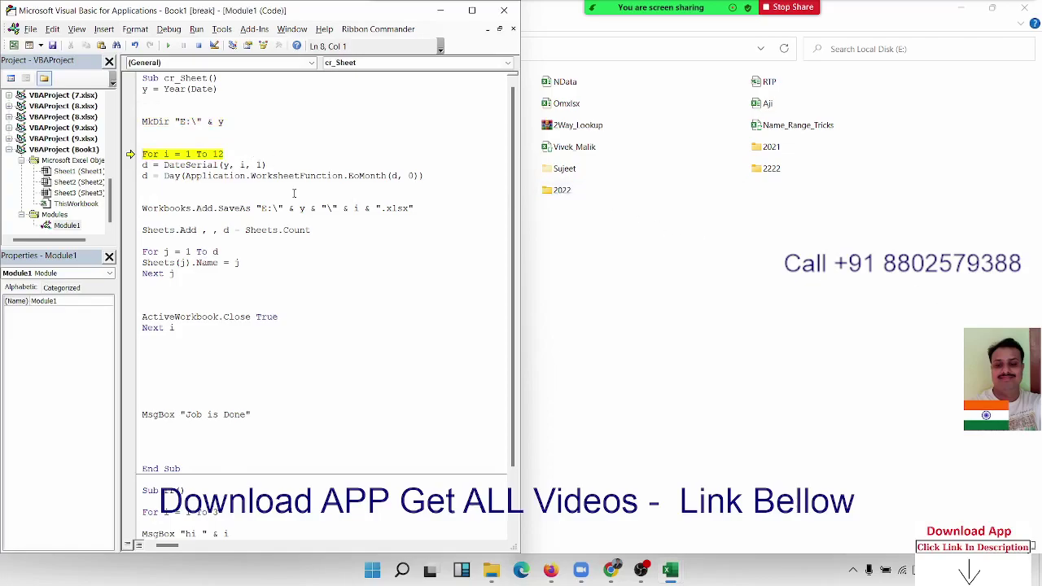
pyautogui.press('F8')
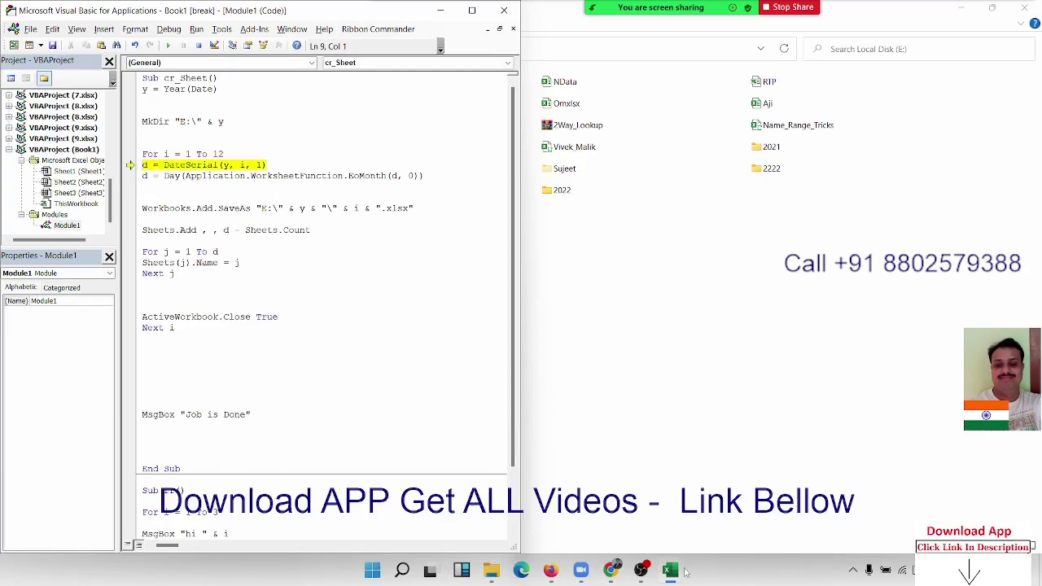
pyautogui.moveTo(670, 571)
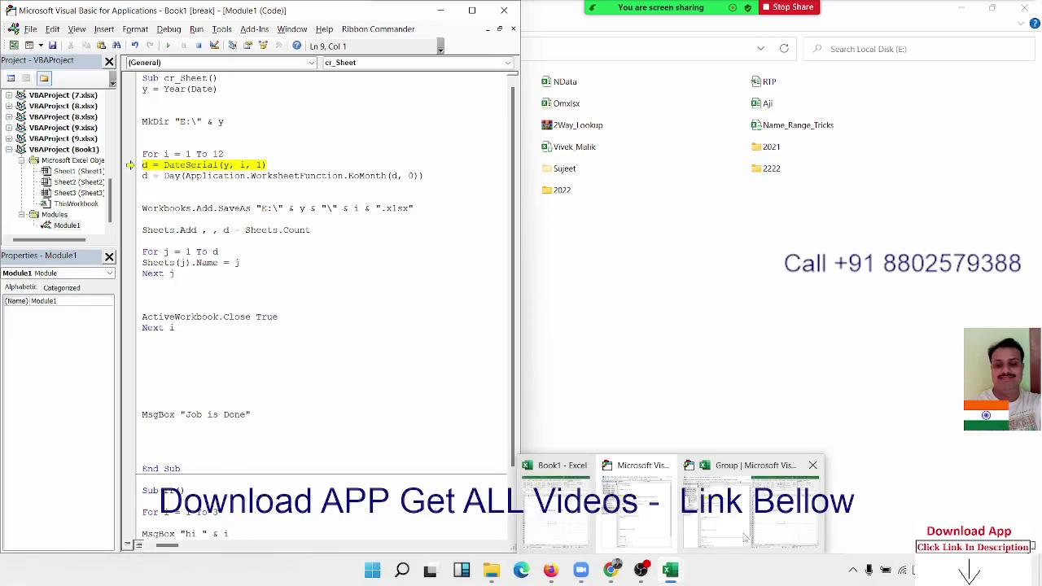
# Step: Step the DateSerial and day-count lines, then run the SaveAs line creating the first workbook
pyautogui.click(744, 537)
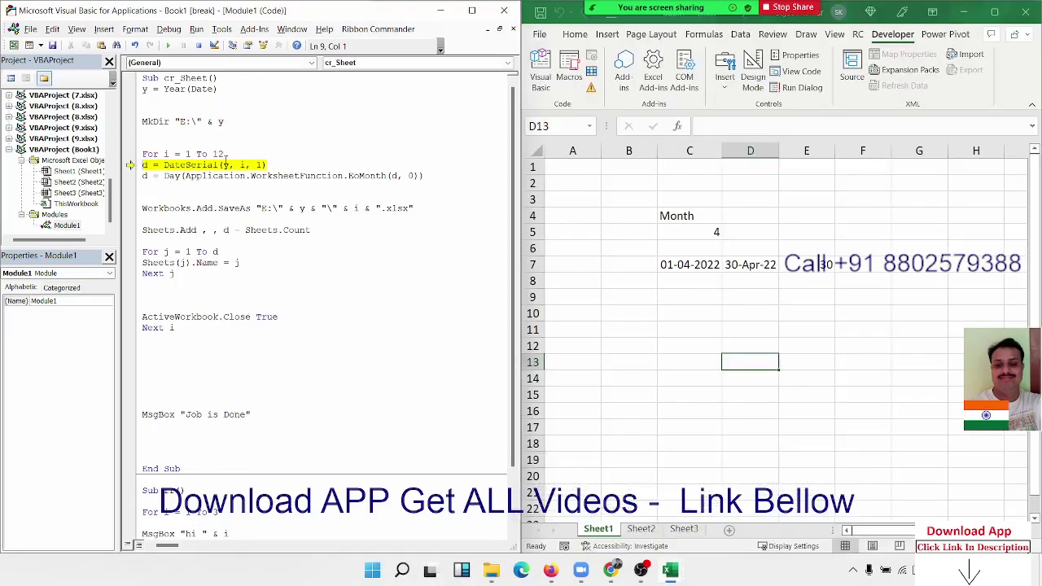
pyautogui.press('F8')
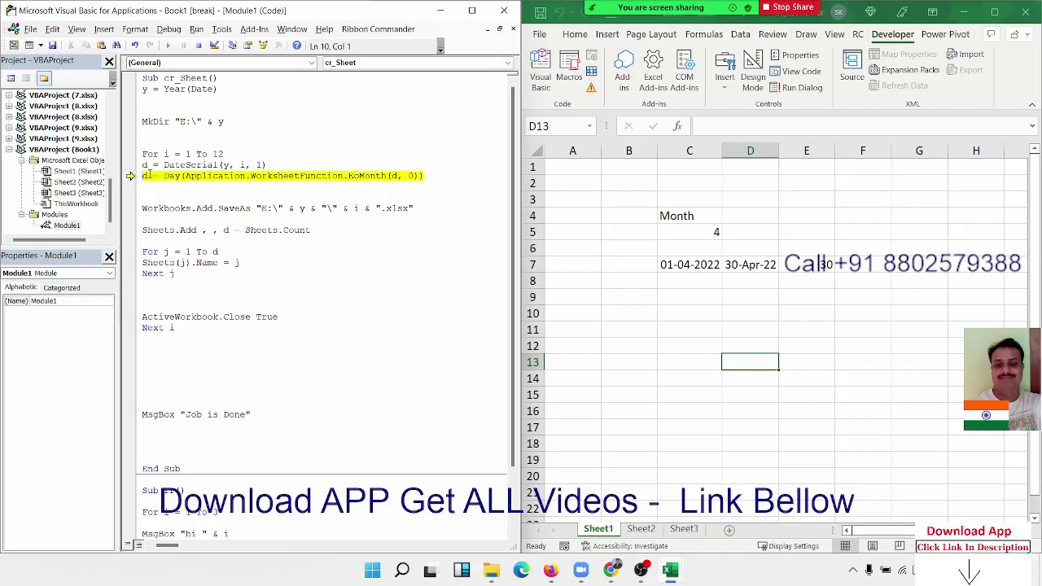
pyautogui.press('F8')
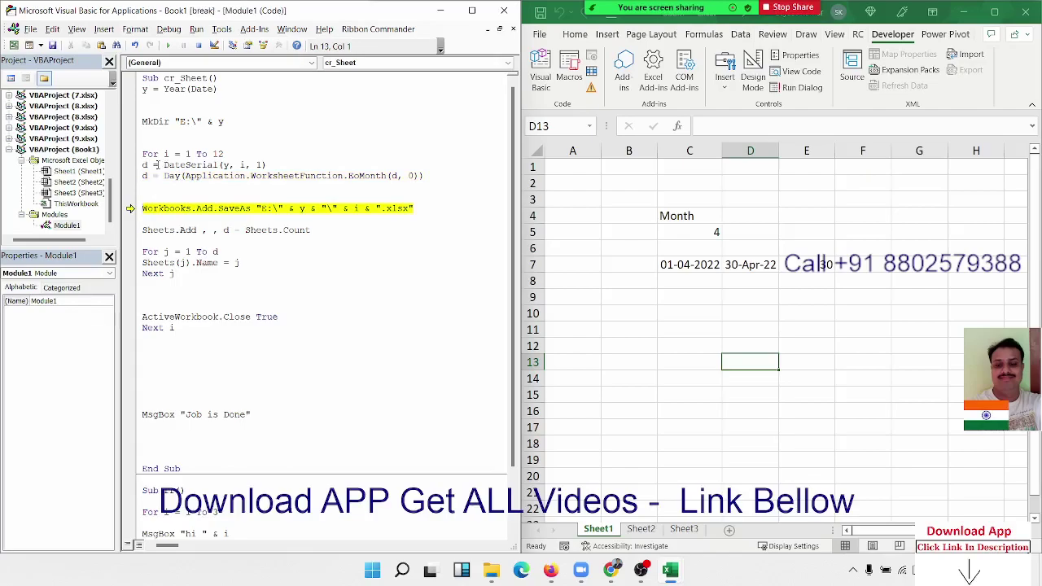
pyautogui.moveTo(164, 164); pyautogui.dragTo(265, 164)
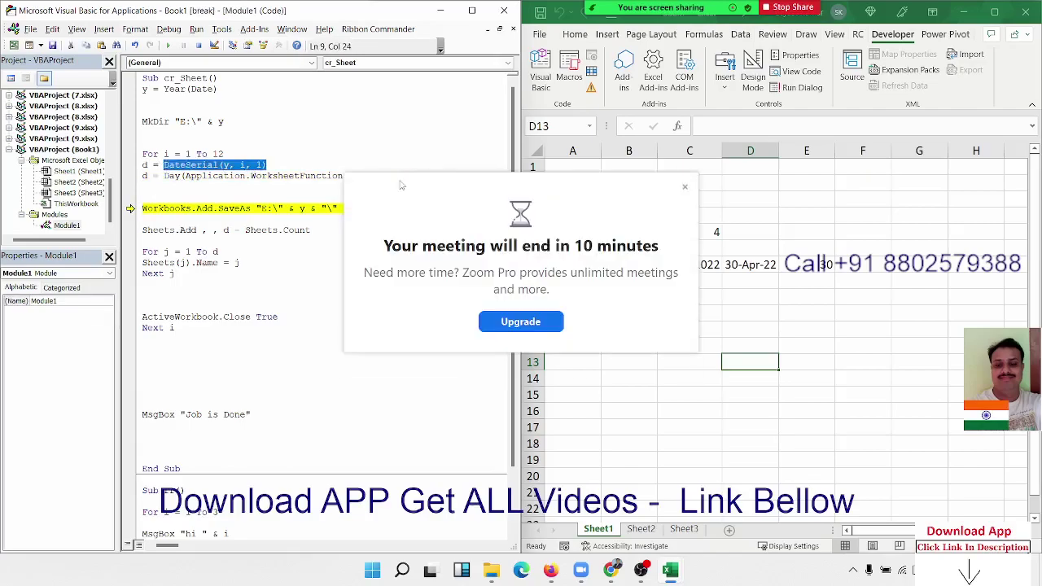
pyautogui.click(684, 186)
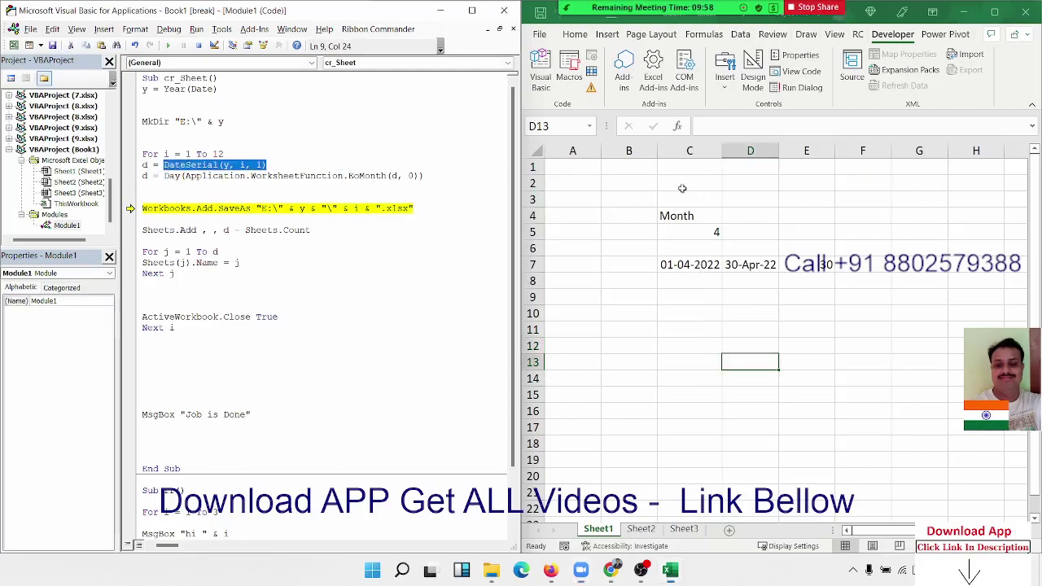
pyautogui.click(398, 175)
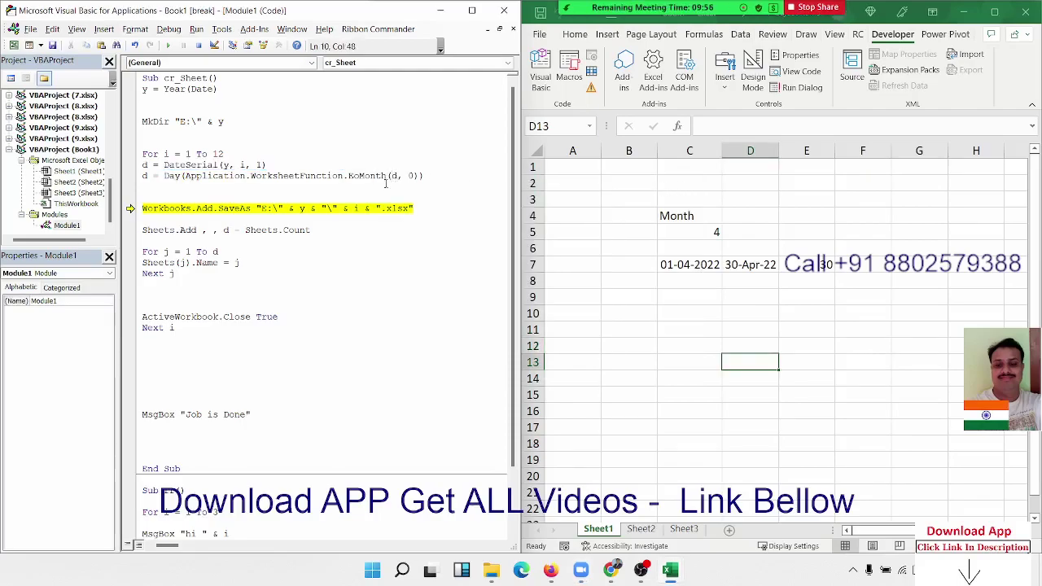
pyautogui.click(287, 208)
pyautogui.press('F5')
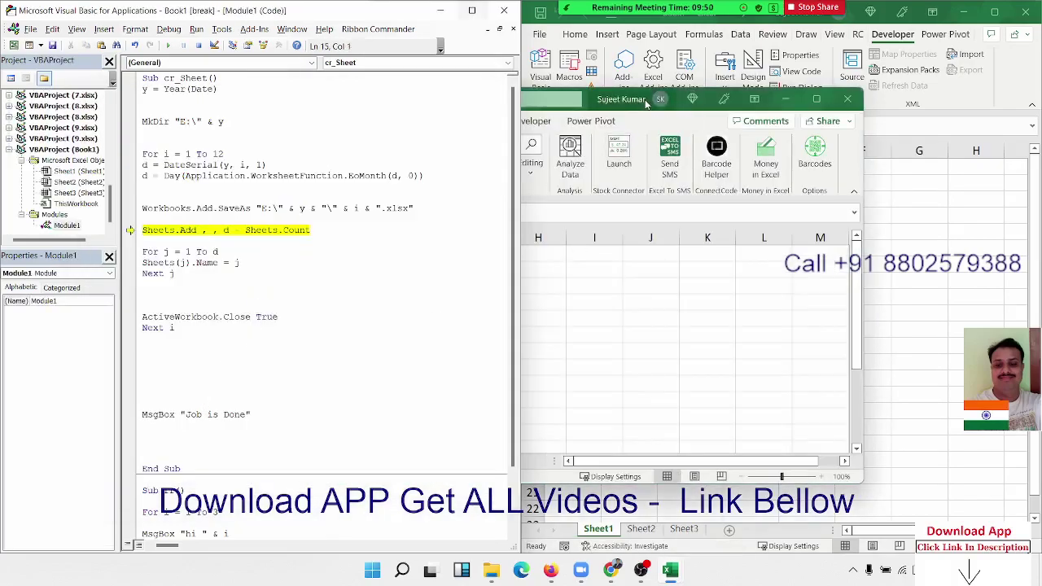
# Step: Step the Sheets.Add line and inspect the day sheets added to the new workbook
pyautogui.click(623, 104)
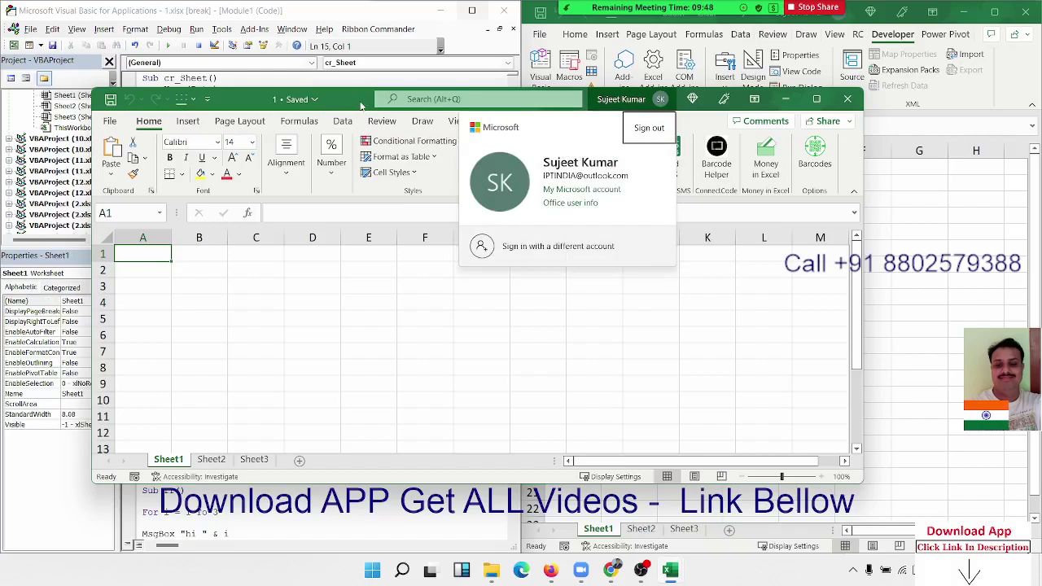
pyautogui.click(273, 522)
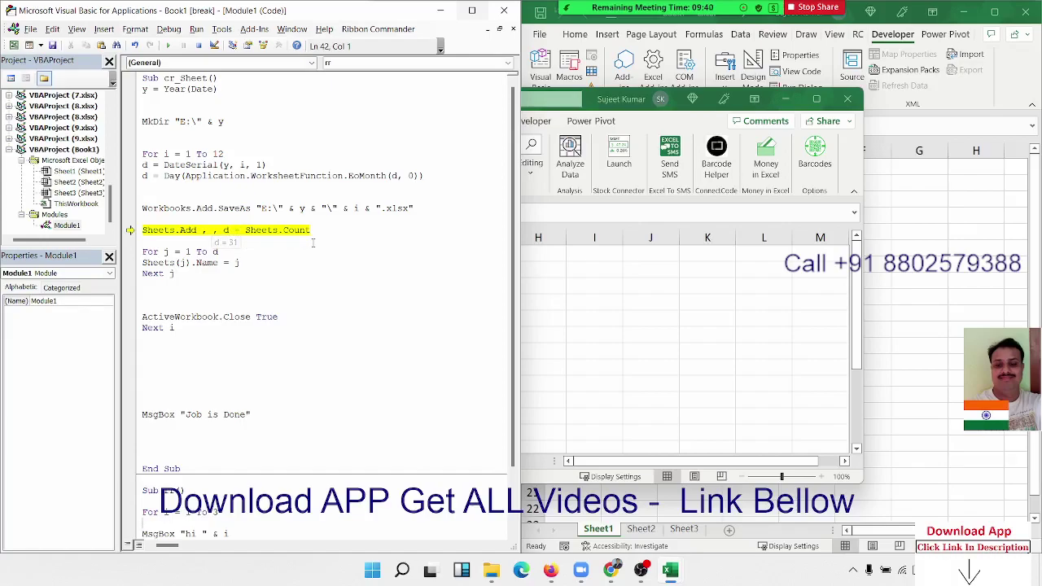
pyautogui.moveTo(277, 229)
pyautogui.press('F8')
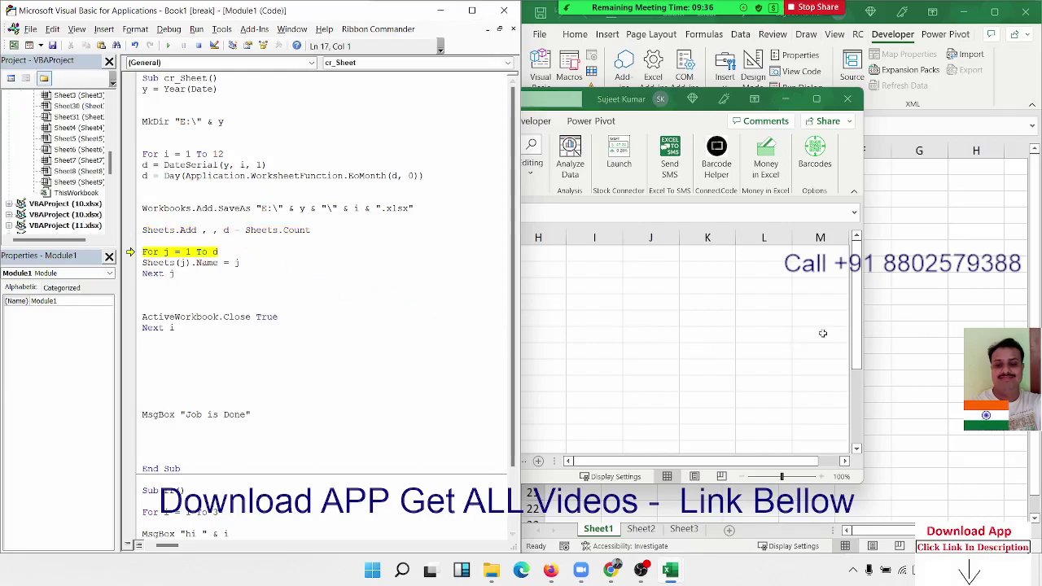
pyautogui.moveTo(856, 329); pyautogui.dragTo(856, 351)
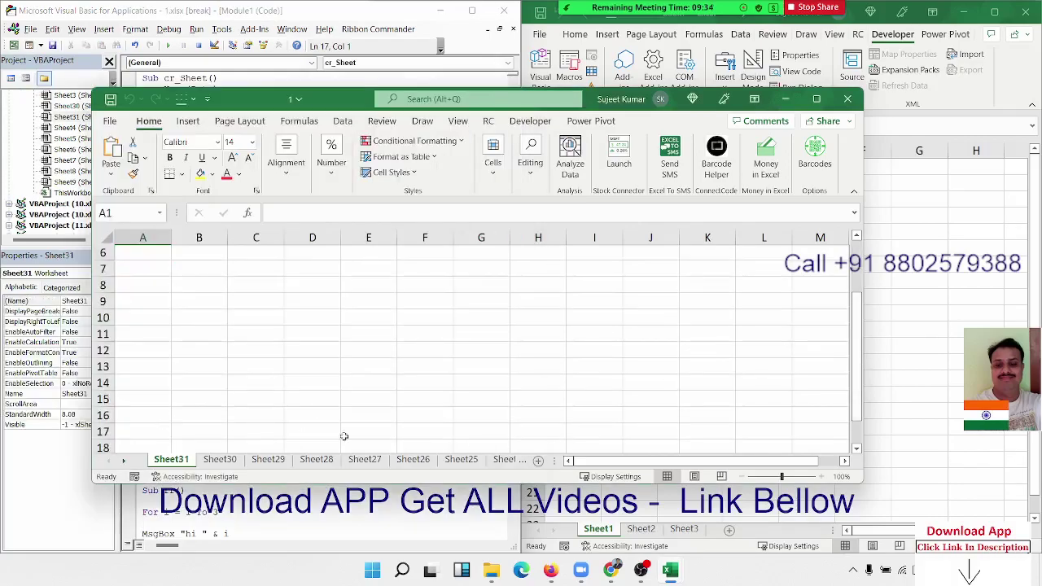
pyautogui.hotkey('alt', 'F11')
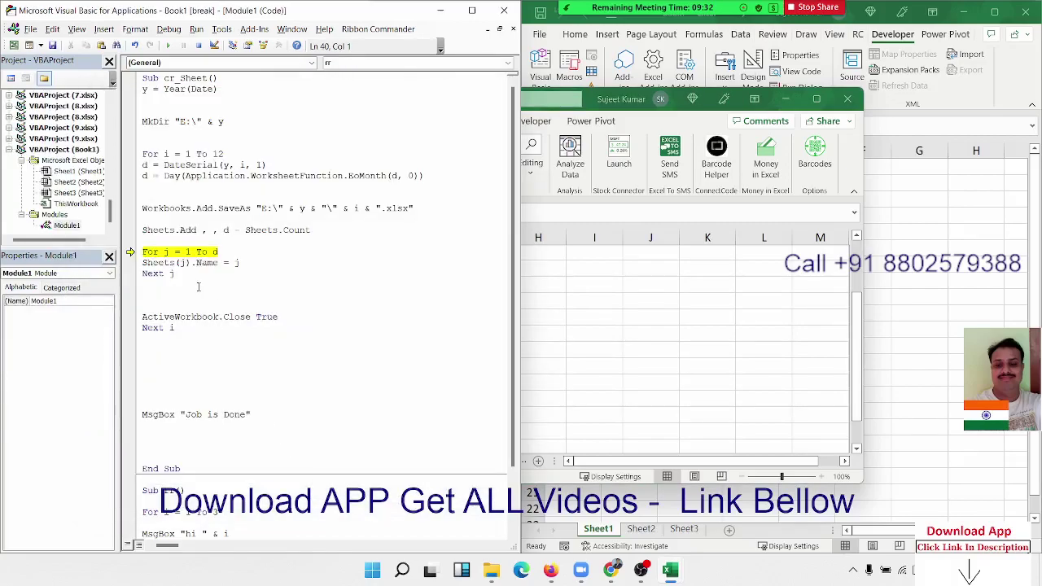
# Step: Step through the For j loop renaming each sheet by its day number, checking the tabs
pyautogui.press('F8')
pyautogui.press('F8')
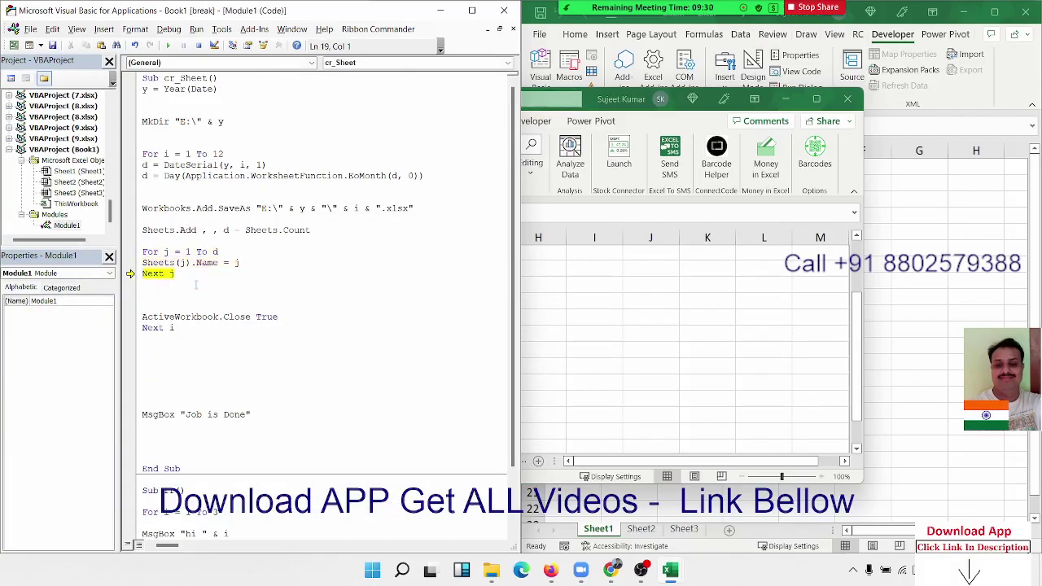
pyautogui.press('F8')
pyautogui.press('F8')
pyautogui.click(571, 405)
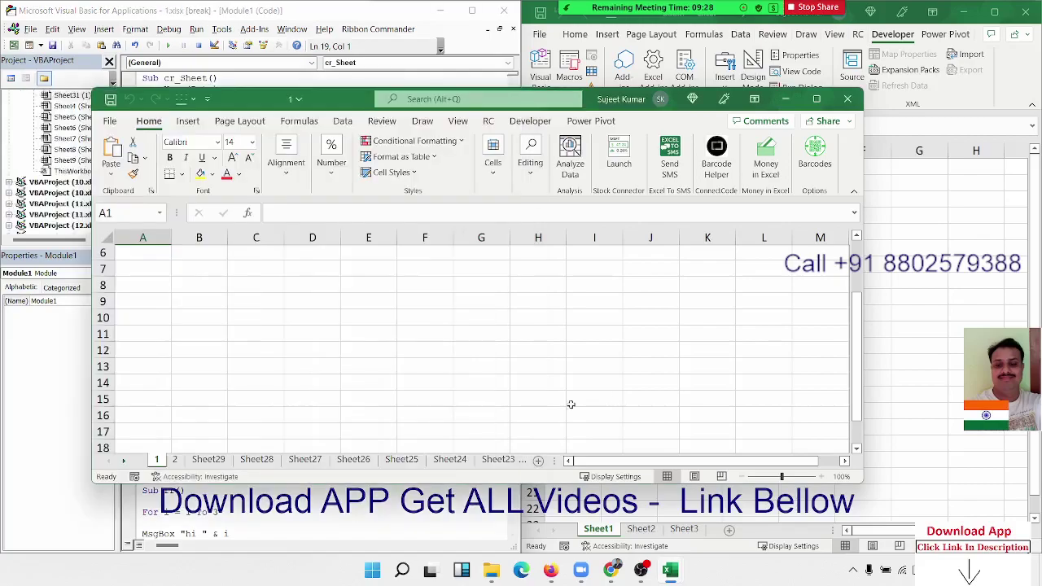
pyautogui.click(218, 522)
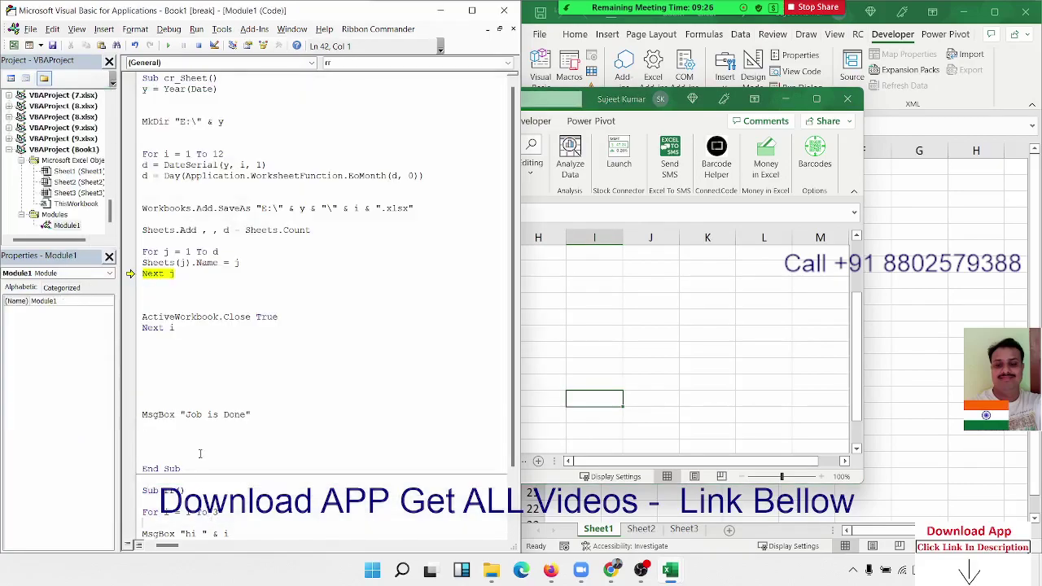
pyautogui.press('F8')
pyautogui.press('F8')
pyautogui.press('F8')
pyautogui.press('F8')
pyautogui.press('F8')
pyautogui.press('F8')
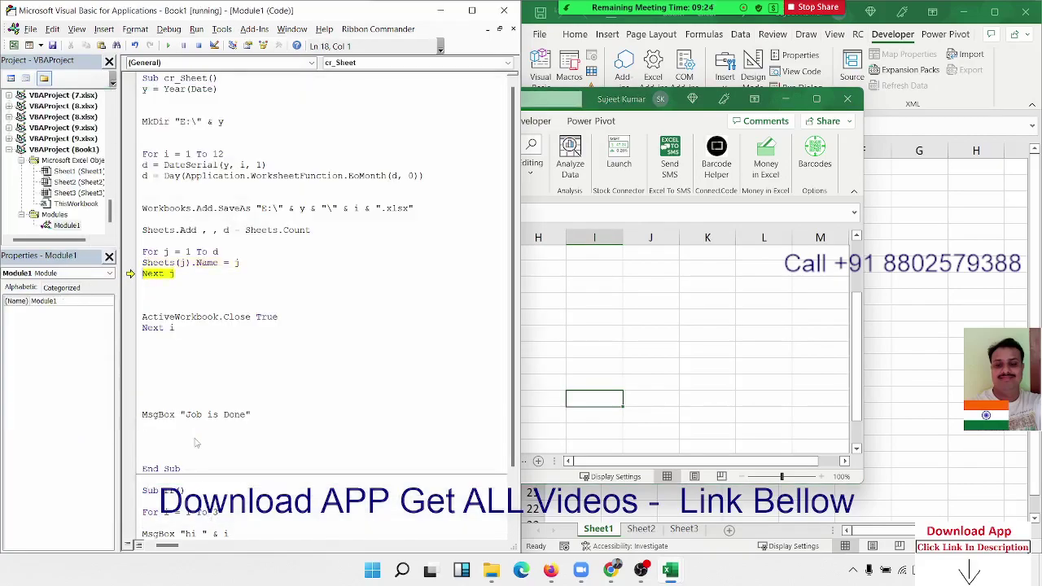
pyautogui.press('F8')
pyautogui.press('F8')
pyautogui.press('F8')
pyautogui.press('F8')
pyautogui.press('F8')
pyautogui.press('F8')
pyautogui.press('F8')
pyautogui.press('F8')
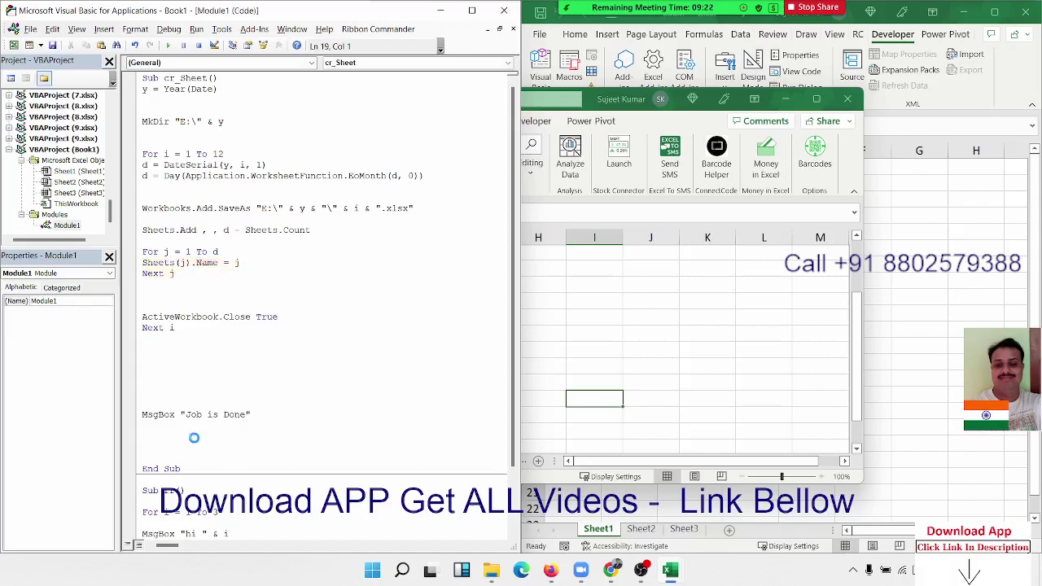
pyautogui.press('F8')
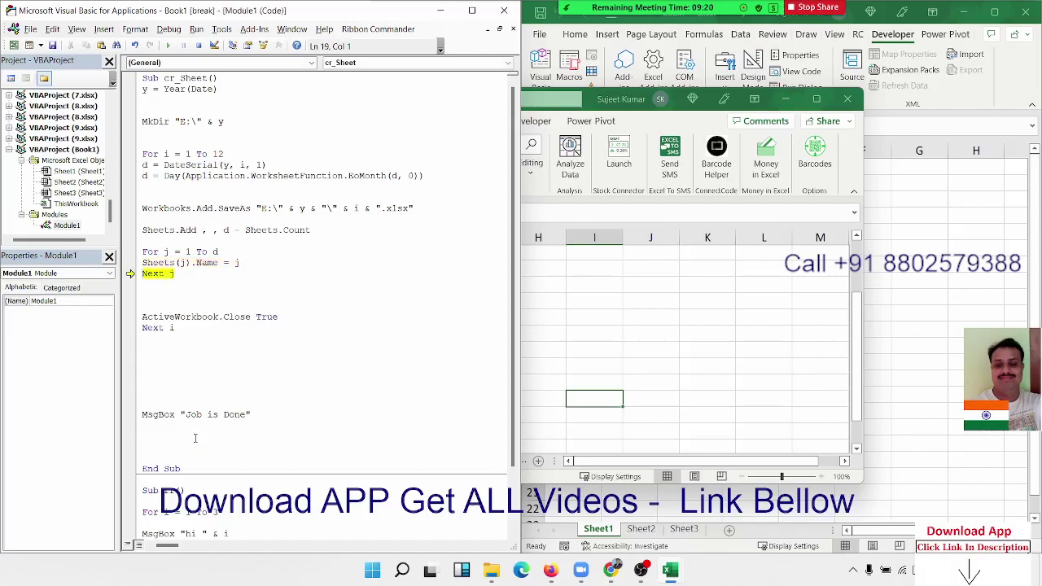
pyautogui.press('F8')
pyautogui.press('F8')
pyautogui.press('F8')
pyautogui.press('F8')
pyautogui.press('F8')
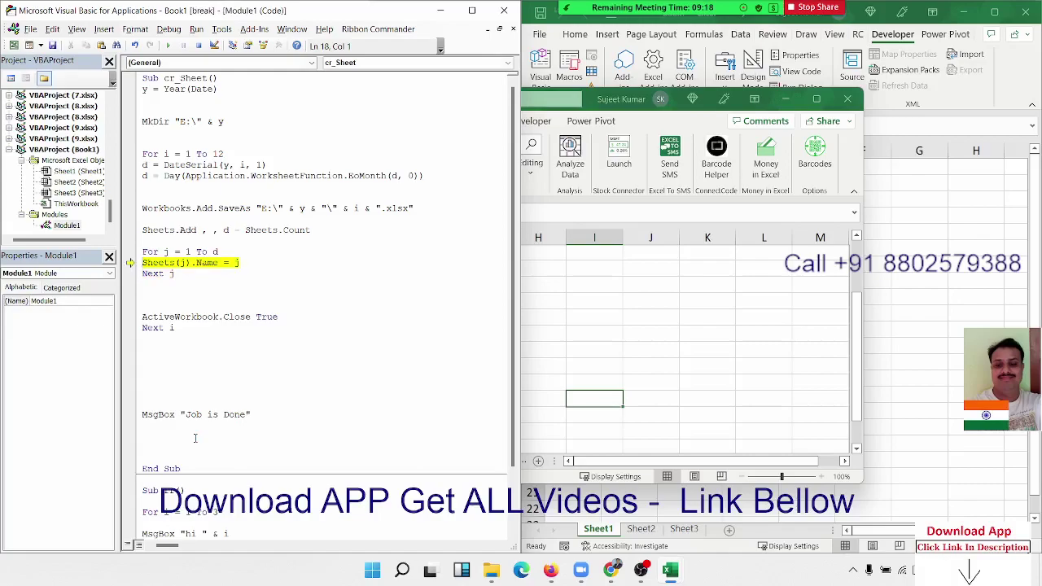
pyautogui.press('F8')
pyautogui.press('F8')
pyautogui.press('F8')
pyautogui.press('F8')
pyautogui.press('F8')
pyautogui.press('F8')
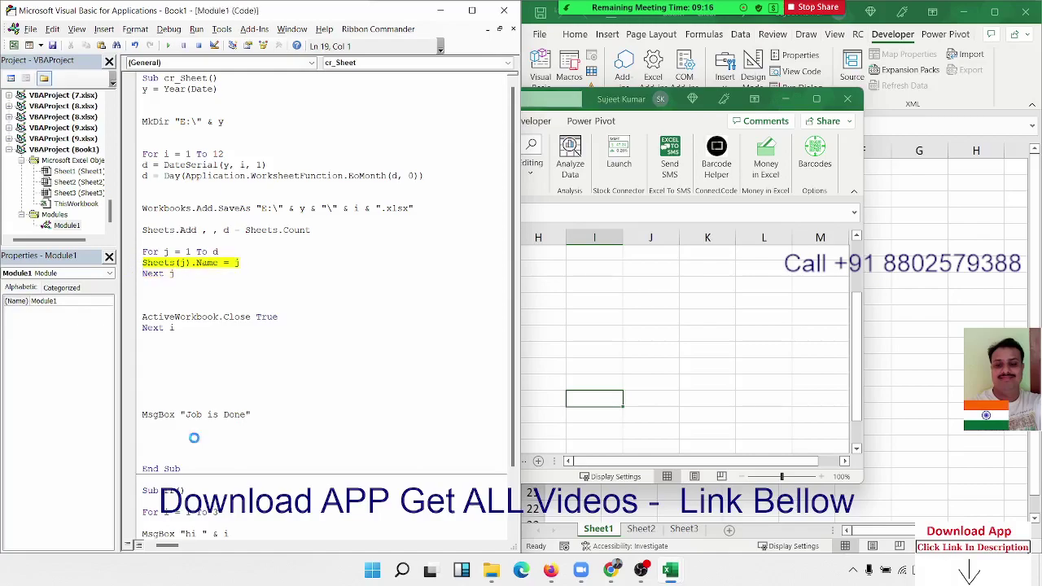
pyautogui.press('F8')
pyautogui.press('F8')
pyautogui.press('F8')
pyautogui.press('F8')
pyautogui.press('F8')
pyautogui.press('F8')
pyautogui.press('F8')
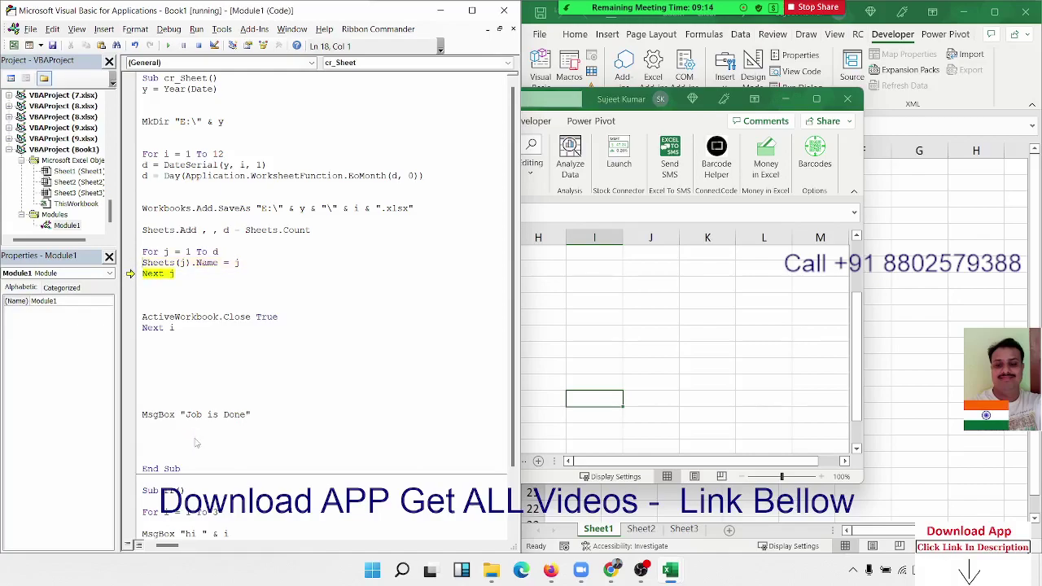
pyautogui.press('F8')
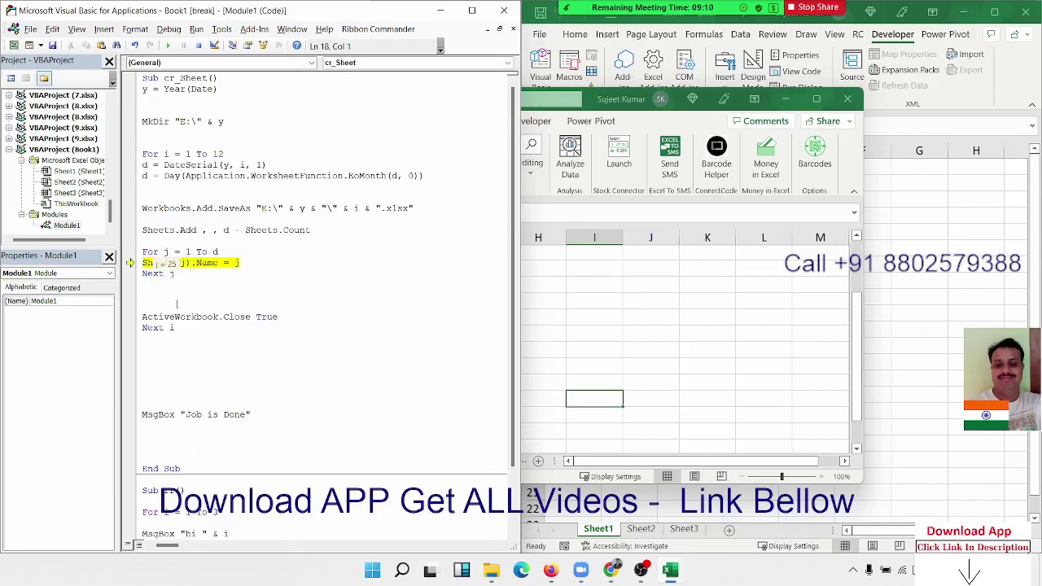
pyautogui.press('F8')
pyautogui.press('F8')
pyautogui.press('F8')
pyautogui.press('F8')
pyautogui.press('F8')
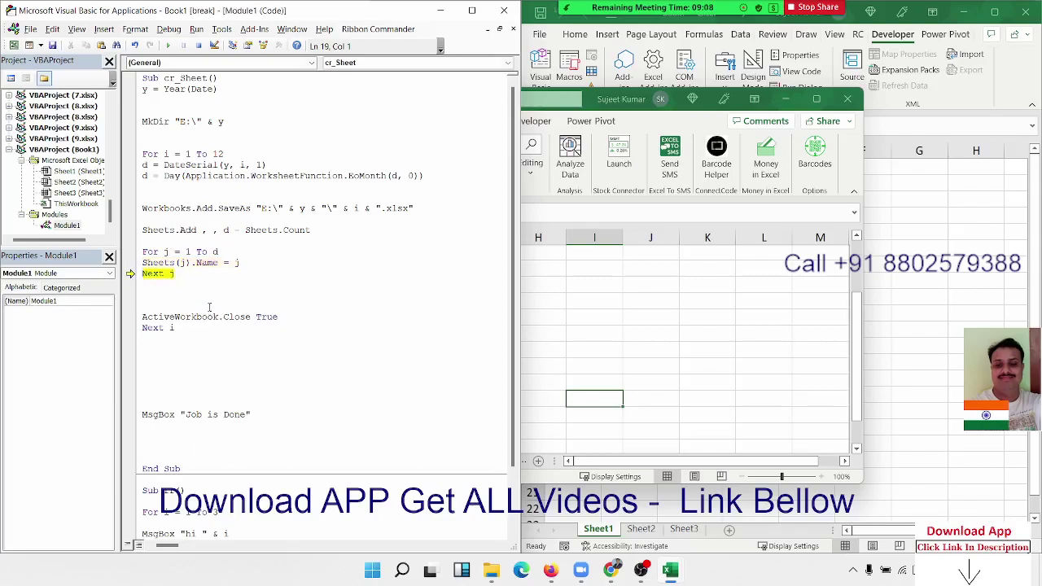
pyautogui.press('F8')
pyautogui.press('F8')
pyautogui.press('F8')
pyautogui.press('F8')
pyautogui.press('F8')
pyautogui.press('F8')
pyautogui.press('F8')
pyautogui.press('F8')
pyautogui.press('F8')
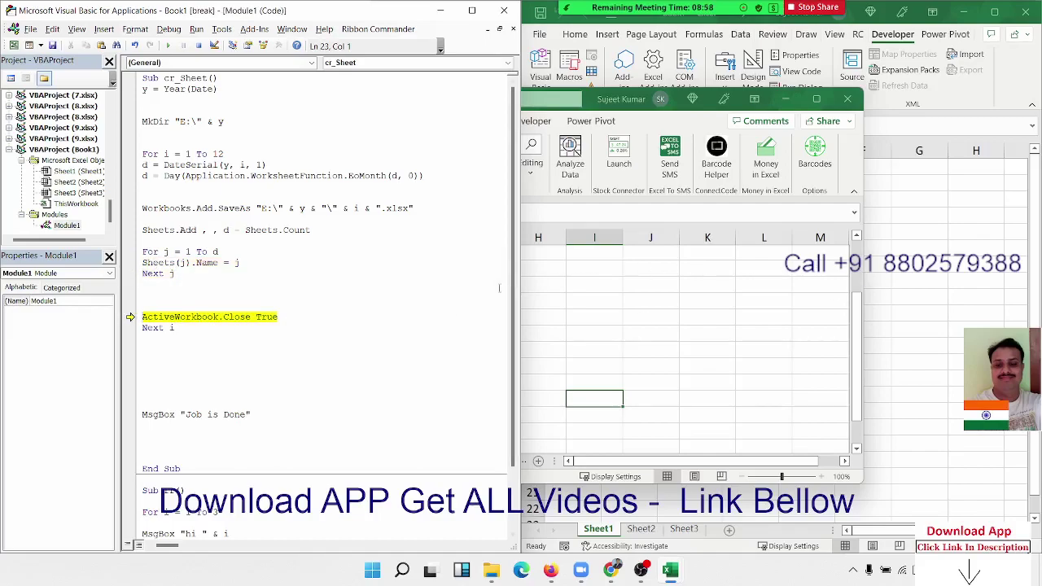
# Step: Save and close the monthly workbook, step into the next month's date calculations, then continue
pyautogui.press('F8')
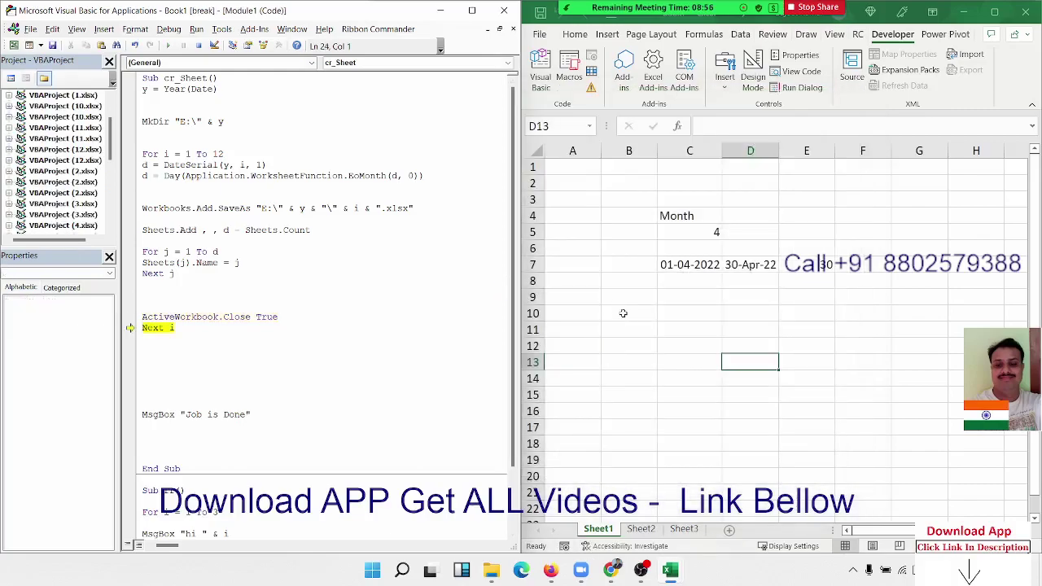
pyautogui.press('F8')
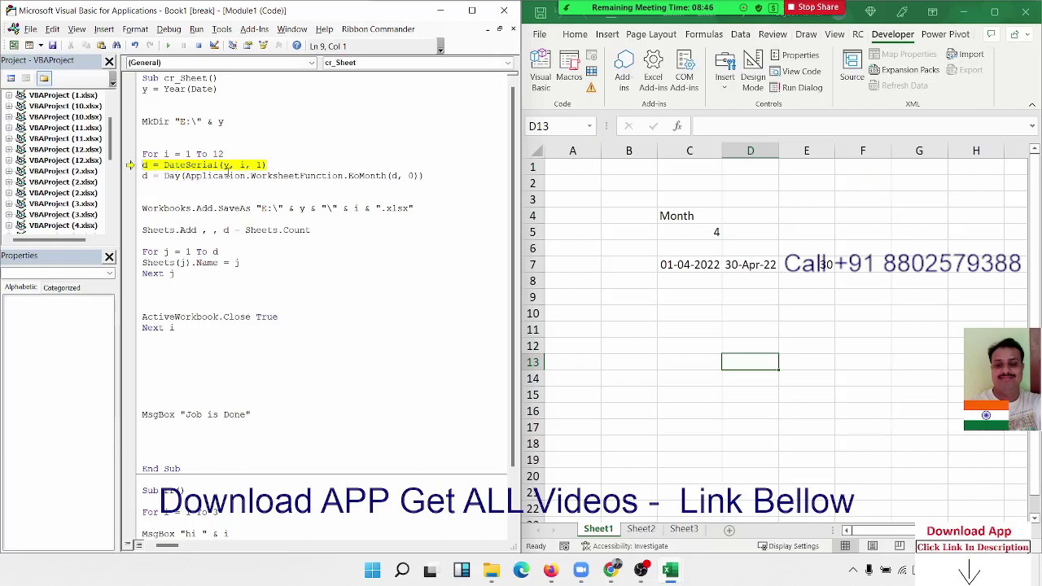
pyautogui.press('F8')
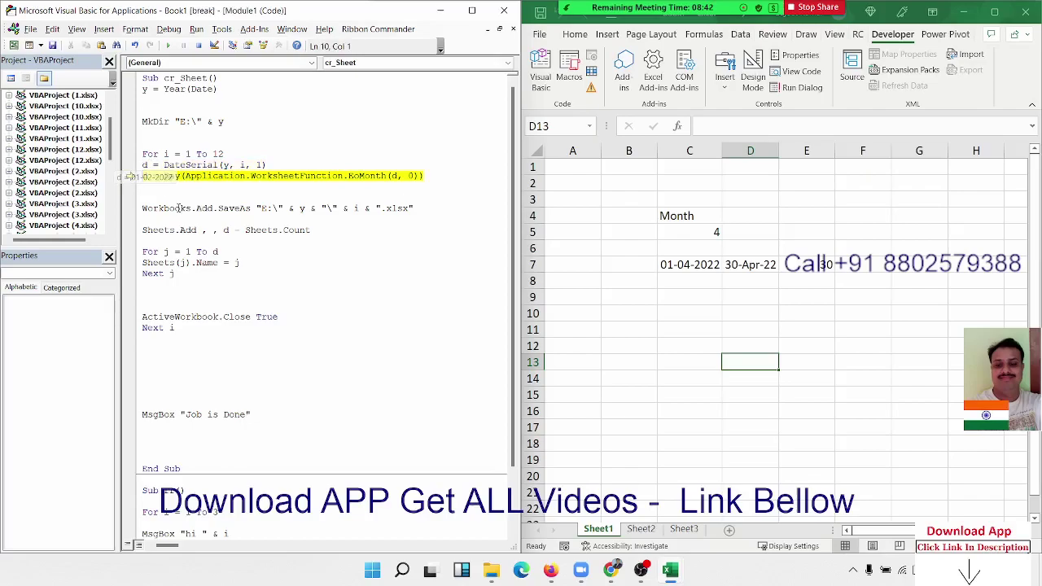
pyautogui.press('F8')
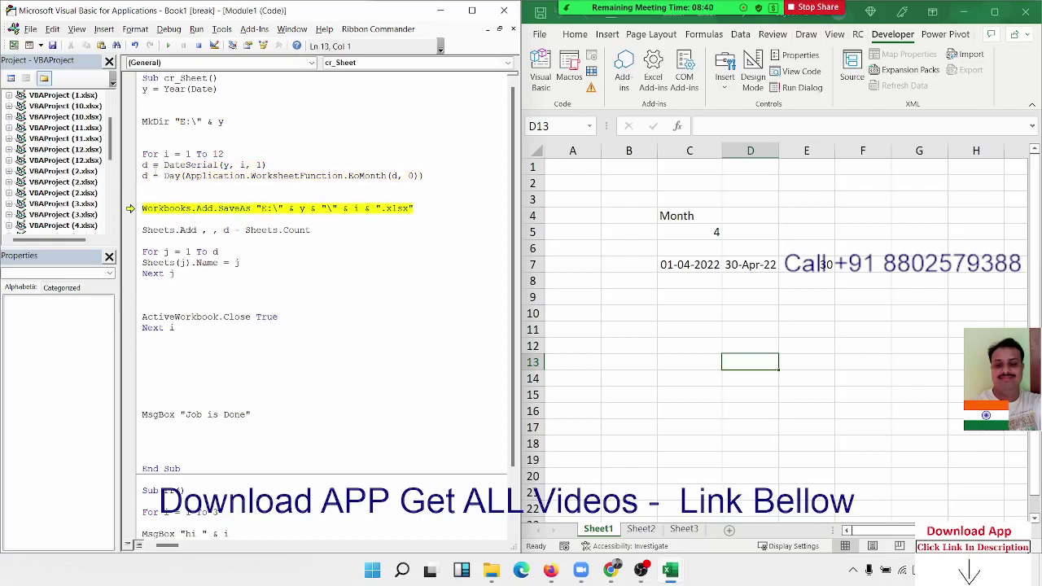
pyautogui.moveTo(145, 176)
pyautogui.press('F5')
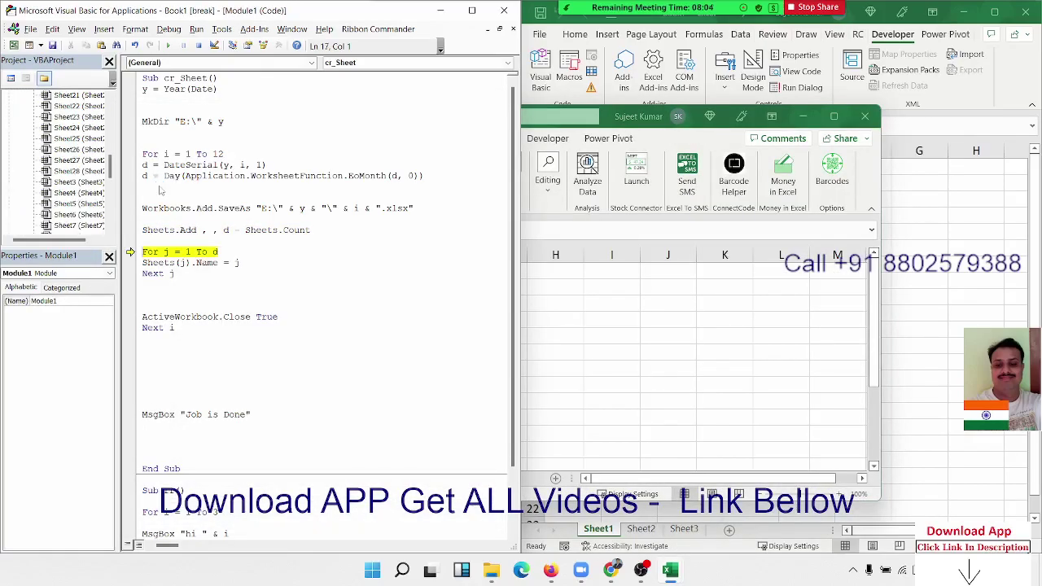
pyautogui.press('F8')
pyautogui.press('F8')
pyautogui.press('F8')
pyautogui.press('F8')
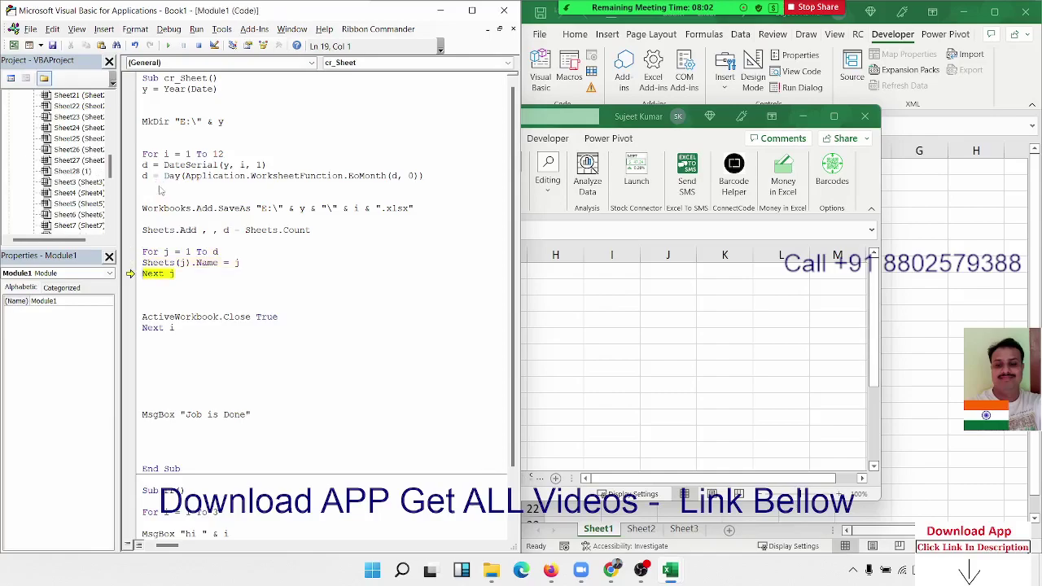
pyautogui.press('F8')
pyautogui.press('F8')
pyautogui.press('F8')
pyautogui.press('F8')
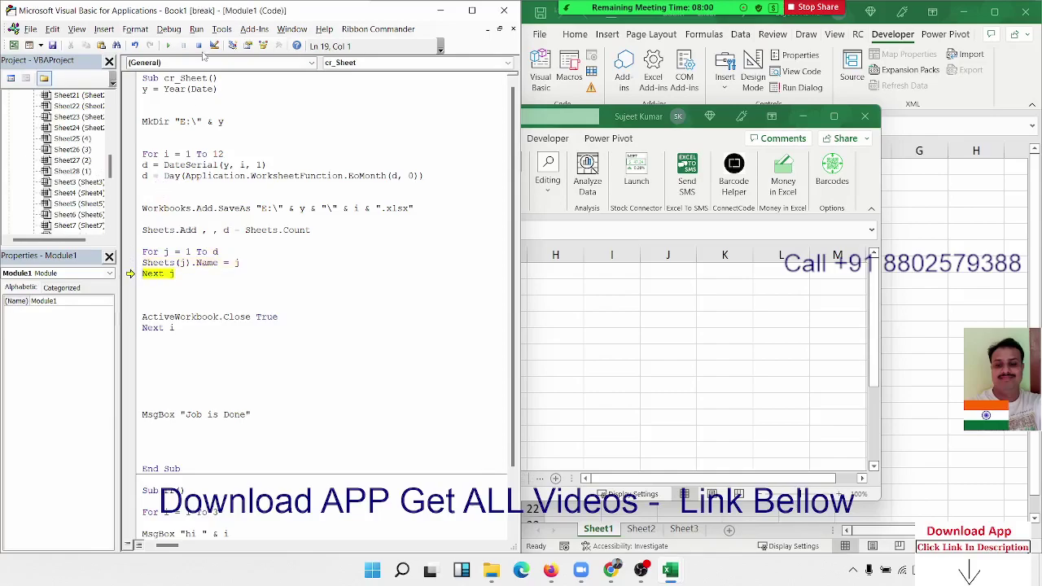
# Step: Reset the macro, close 2.xlsx with Don't Save, and place the cursor below Next j
pyautogui.click(198, 45)
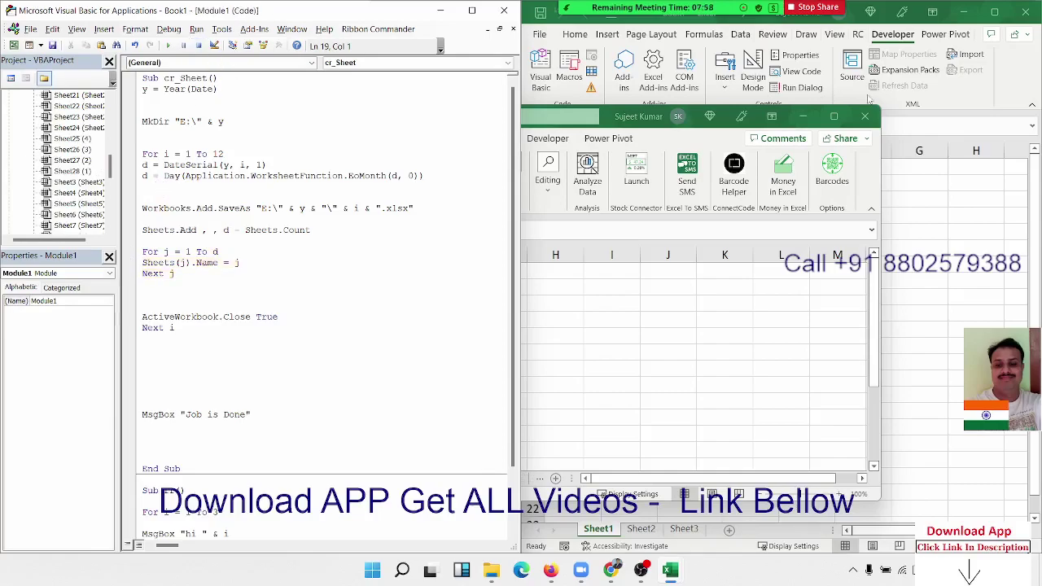
pyautogui.click(865, 115)
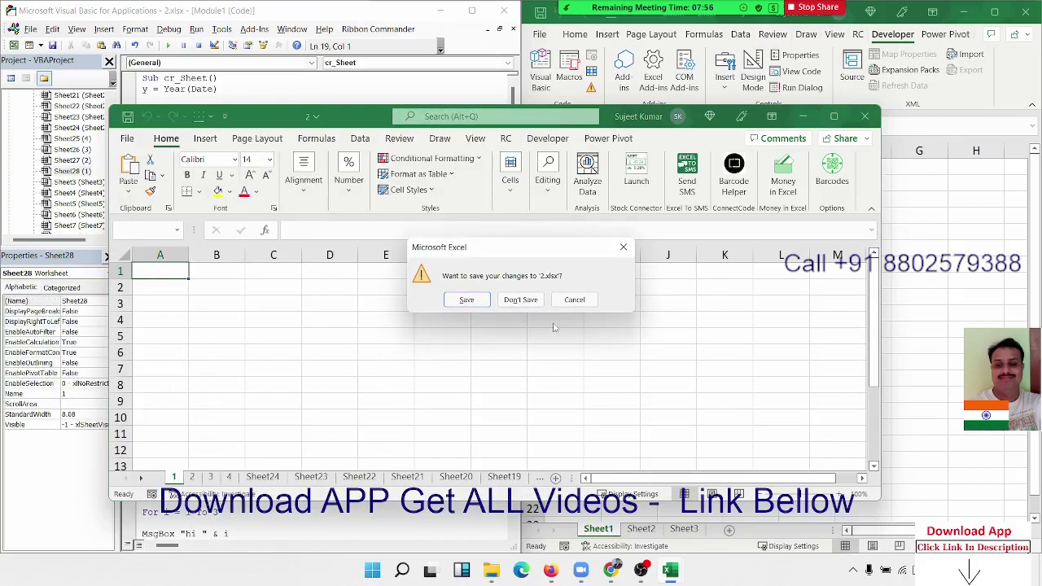
pyautogui.click(534, 299)
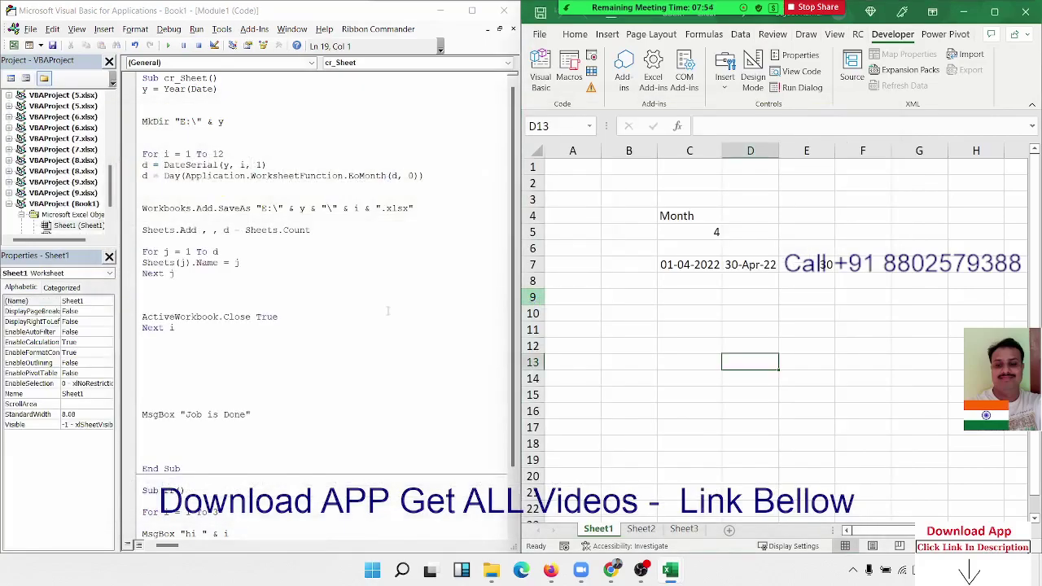
pyautogui.click(232, 277)
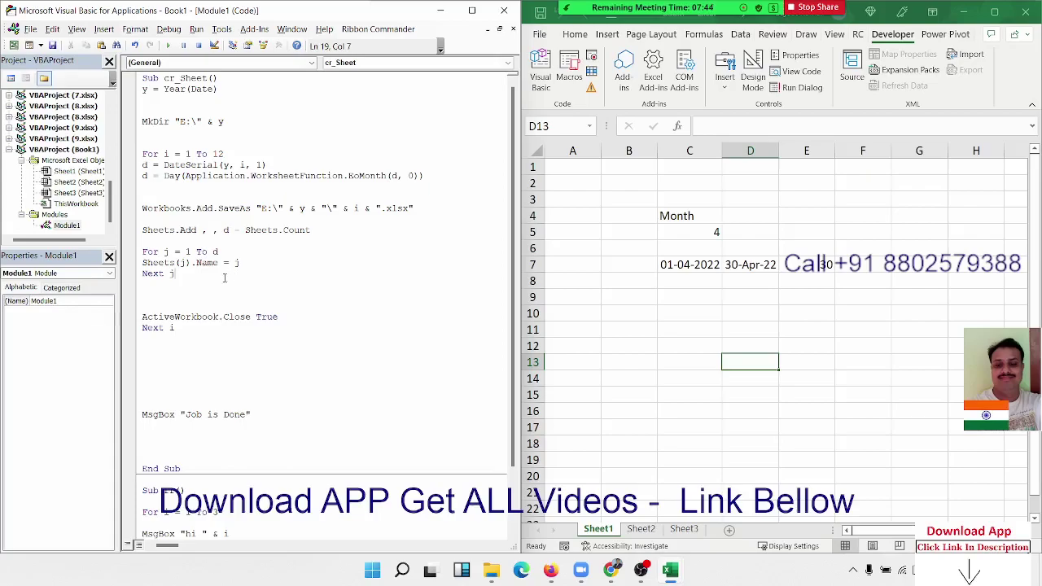
pyautogui.click(226, 284)
pyautogui.click(581, 16)
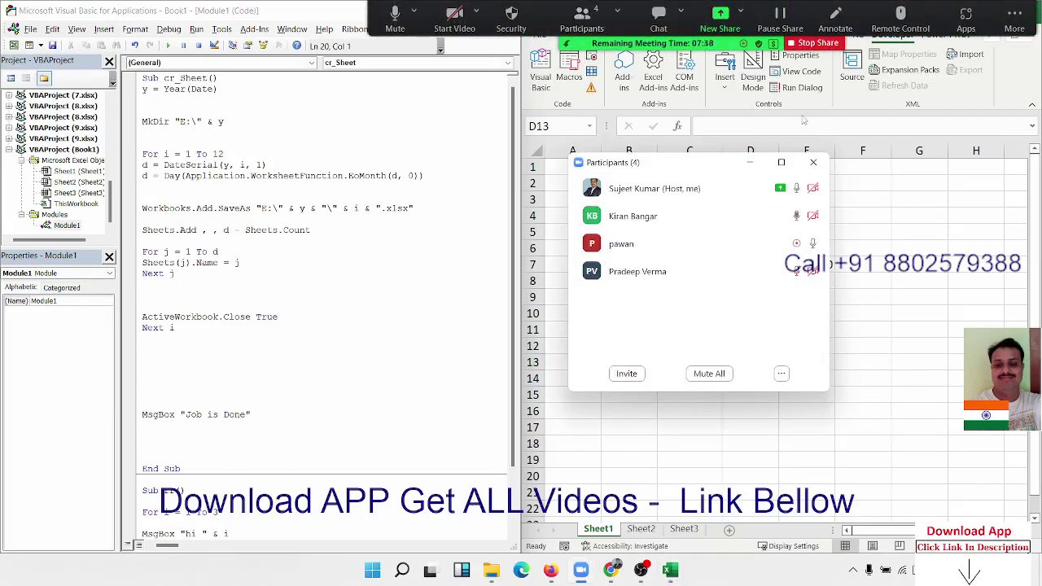
# Step: Close the Zoom Participants panel and click back into the cr_Sheet code
pyautogui.click(812, 162)
pyautogui.click(264, 356)
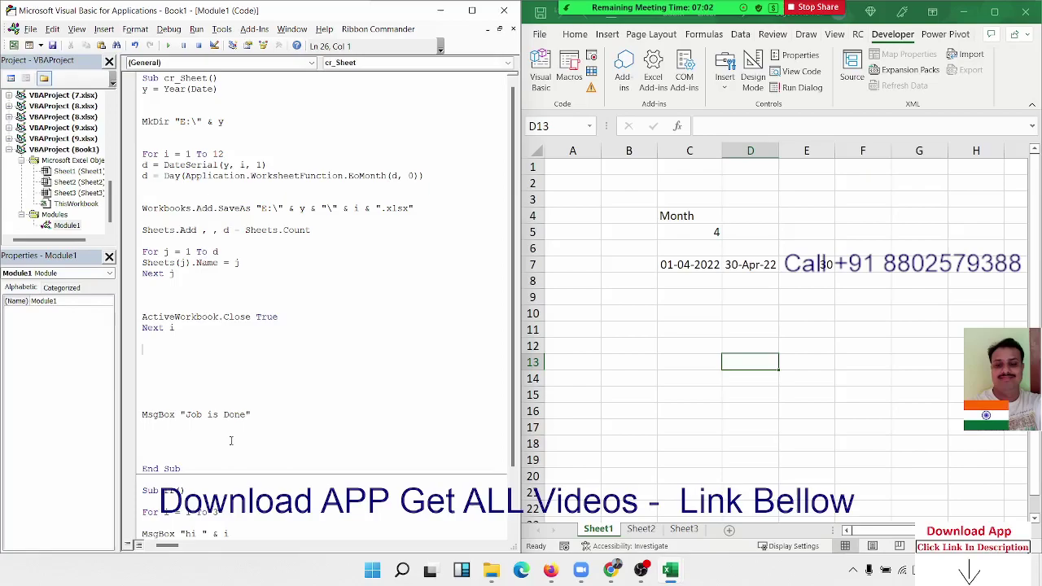
pyautogui.click(164, 208)
pyautogui.doubleClick(169, 230)
pyautogui.doubleClick(155, 122)
pyautogui.moveTo(164, 89); pyautogui.dragTo(233, 95)
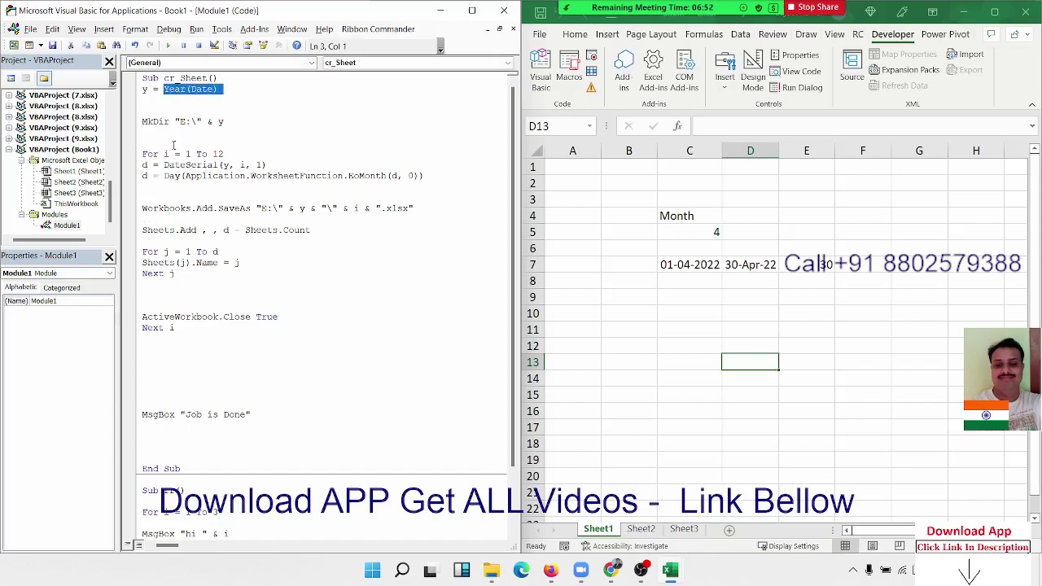
pyautogui.moveTo(163, 164)
pyautogui.mouseDown()
pyautogui.moveTo(388, 193)
pyautogui.moveTo(464, 182)
pyautogui.mouseUp()
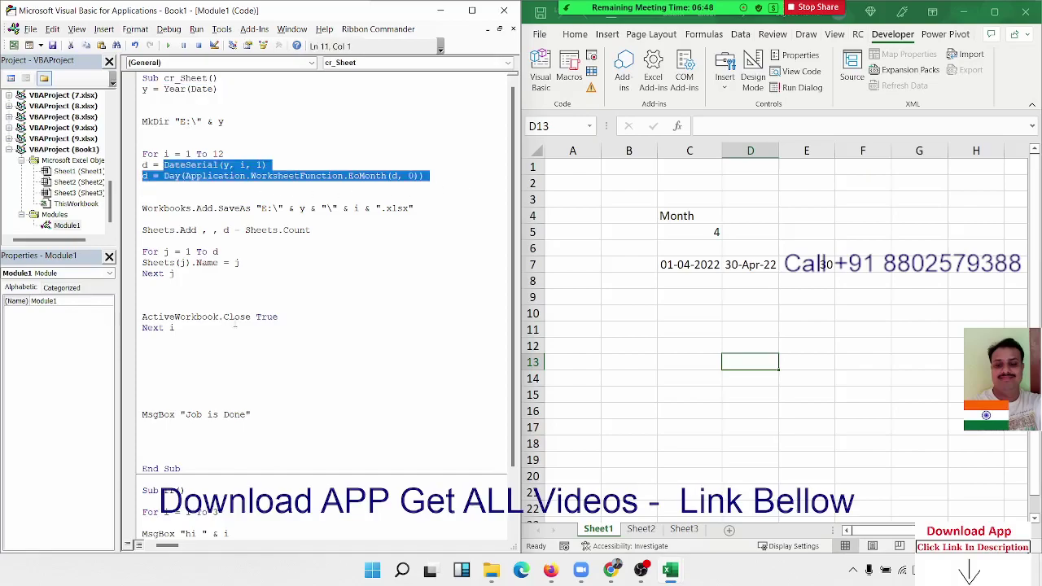
pyautogui.moveTo(168, 316); pyautogui.dragTo(174, 328)
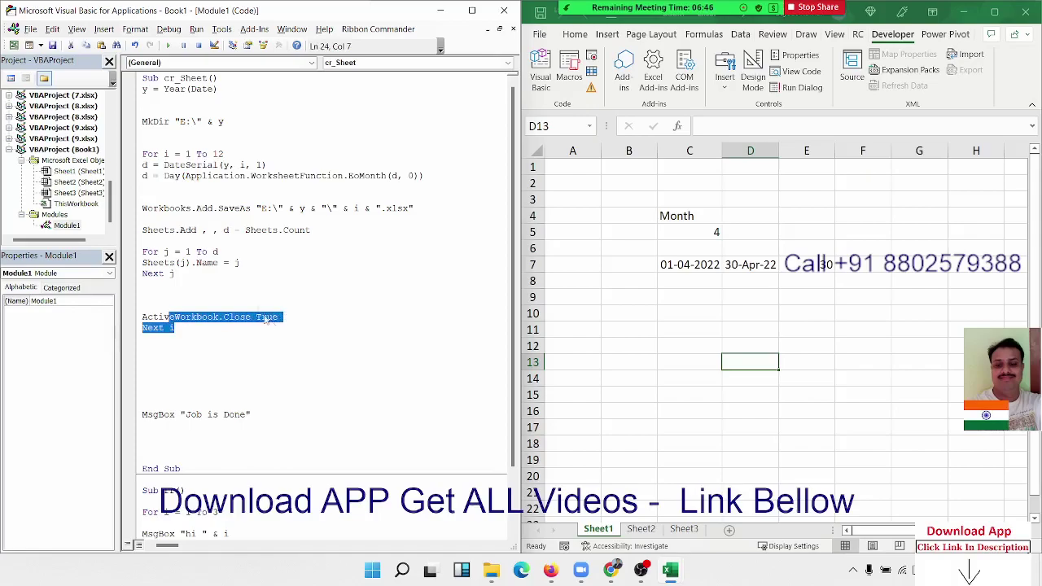
pyautogui.moveTo(239, 262); pyautogui.dragTo(152, 262)
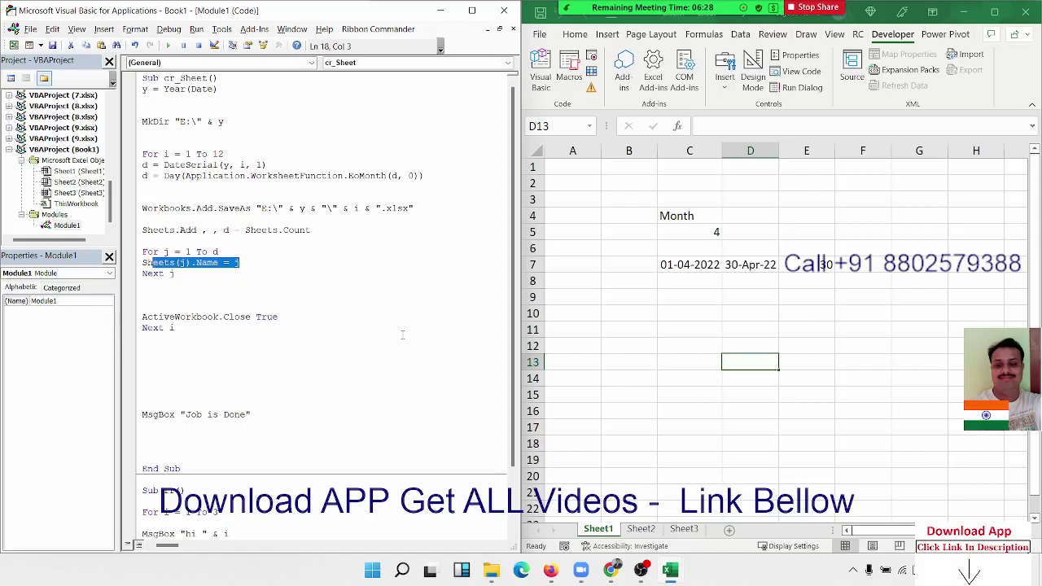
pyautogui.click(145, 147)
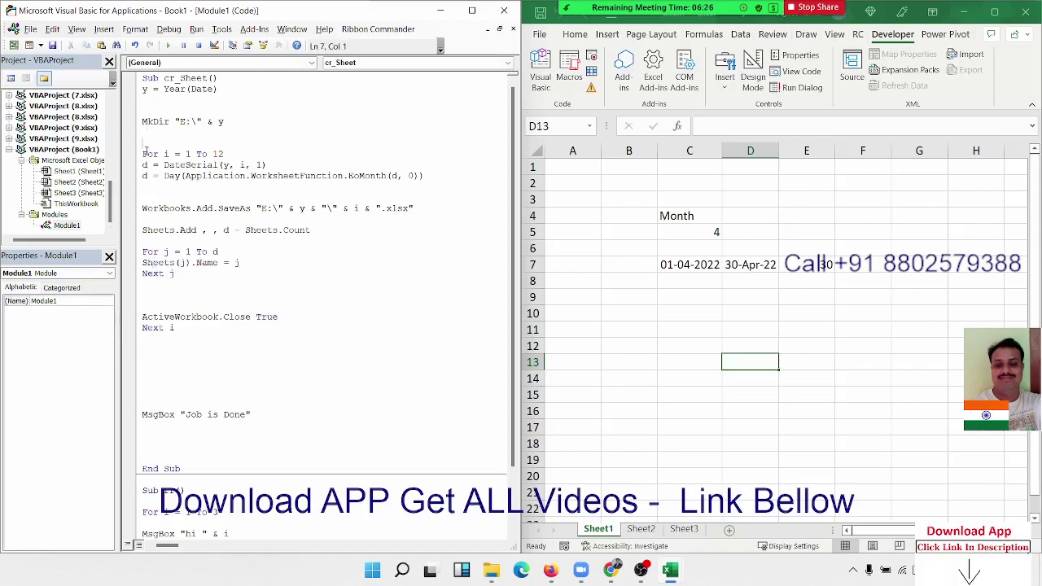
pyautogui.moveTo(144, 151); pyautogui.dragTo(273, 432)
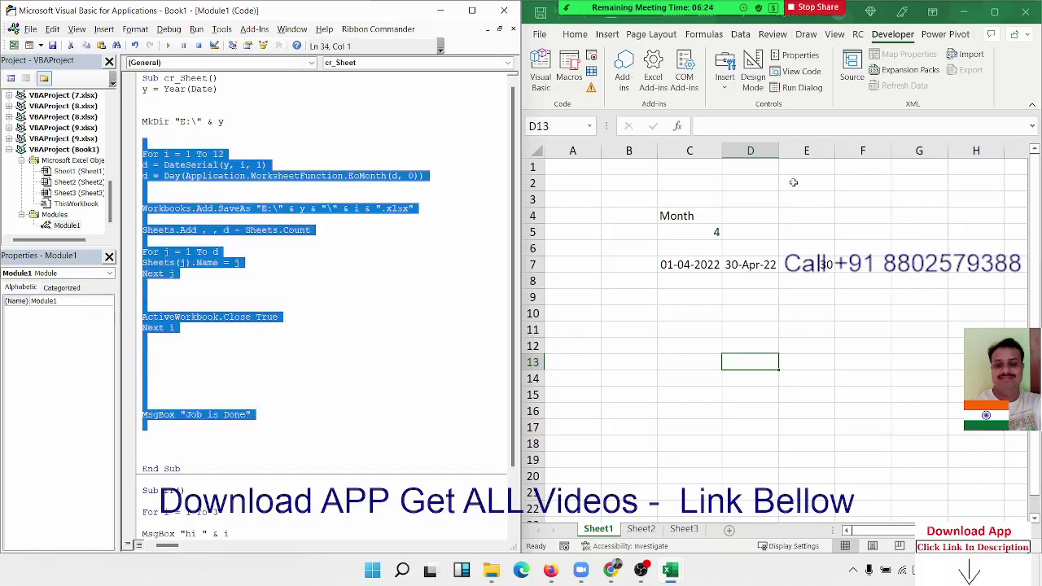
pyautogui.click(581, 15)
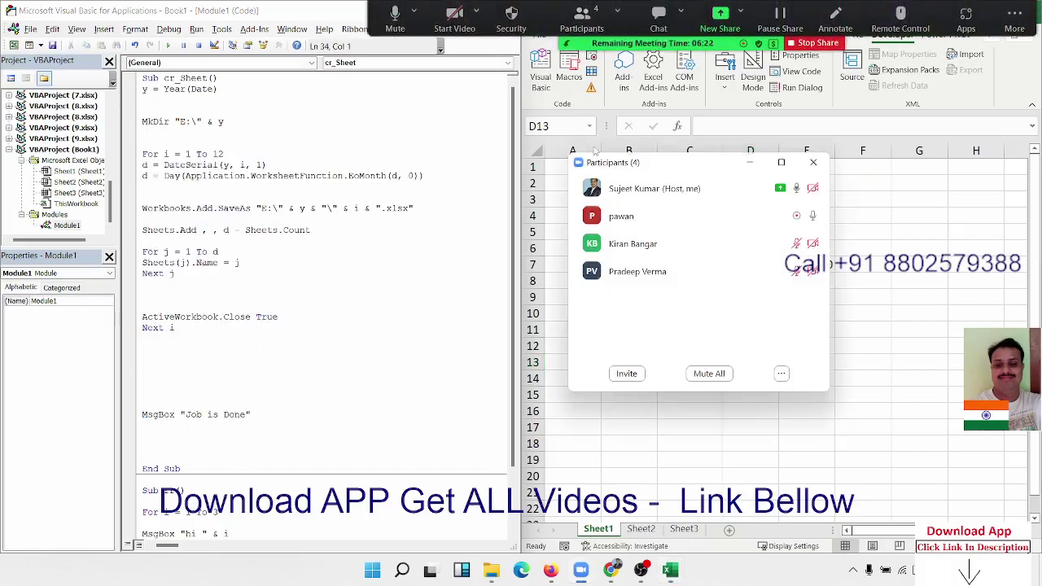
pyautogui.moveTo(777, 218)
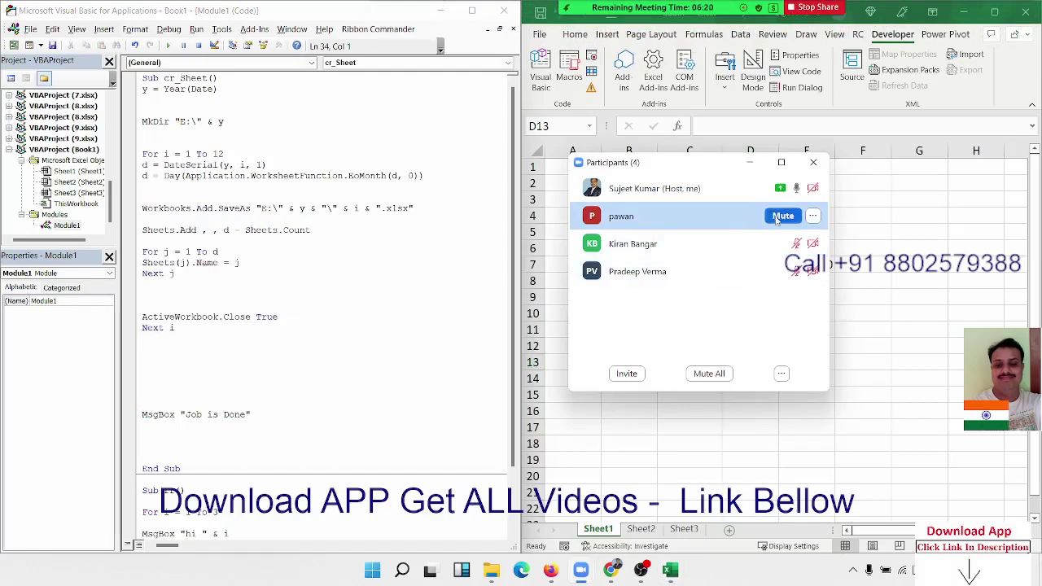
pyautogui.click(813, 162)
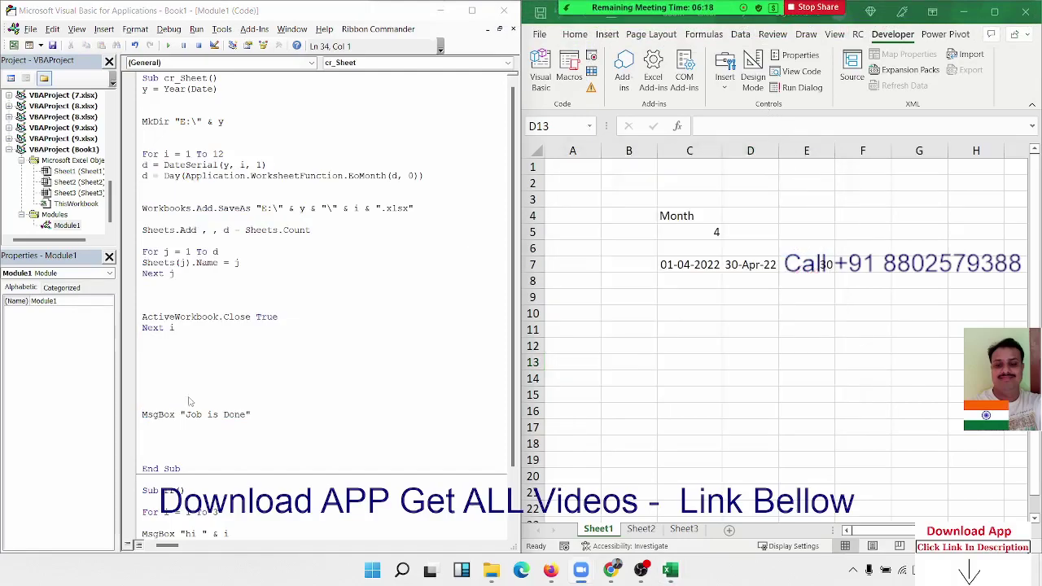
pyautogui.click(233, 373)
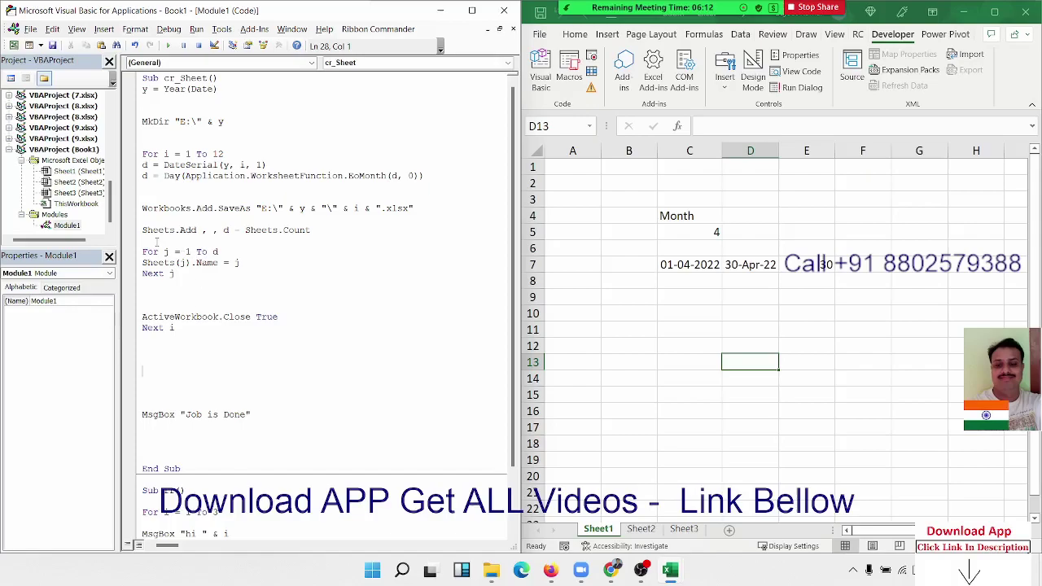
# Step: Highlight Sheets.Add, Workbooks.Add, ActiveWorkbook.Close, the month path and j to explain the code
pyautogui.moveTo(145, 231); pyautogui.dragTo(194, 231)
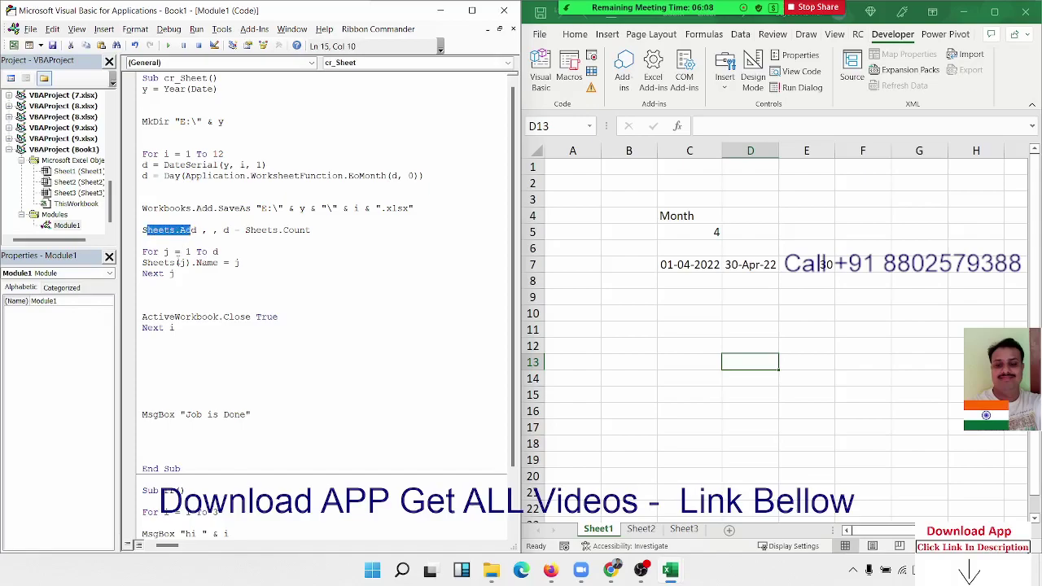
pyautogui.moveTo(177, 263); pyautogui.dragTo(208, 263)
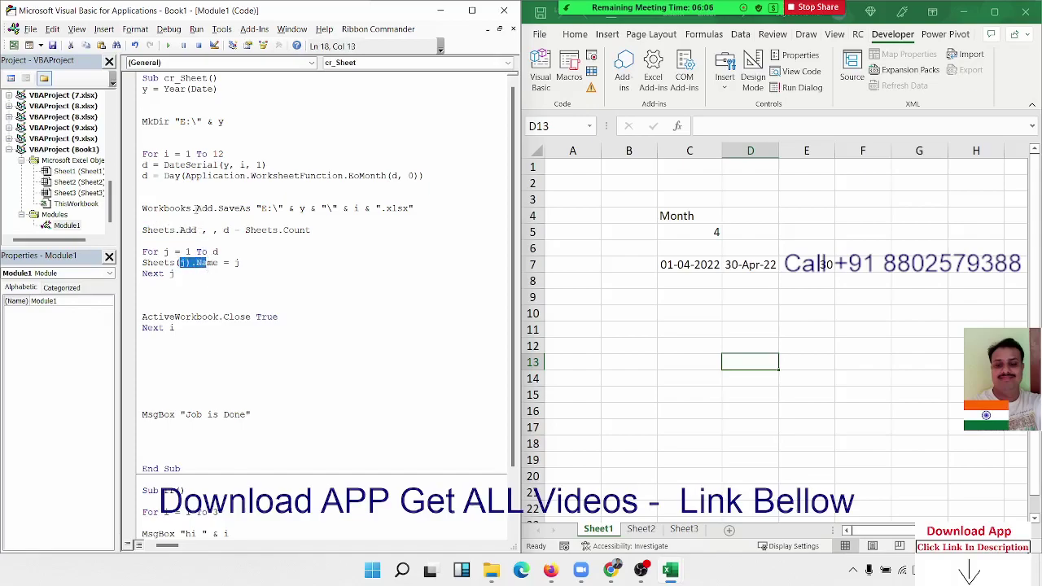
pyautogui.moveTo(179, 208); pyautogui.dragTo(225, 209)
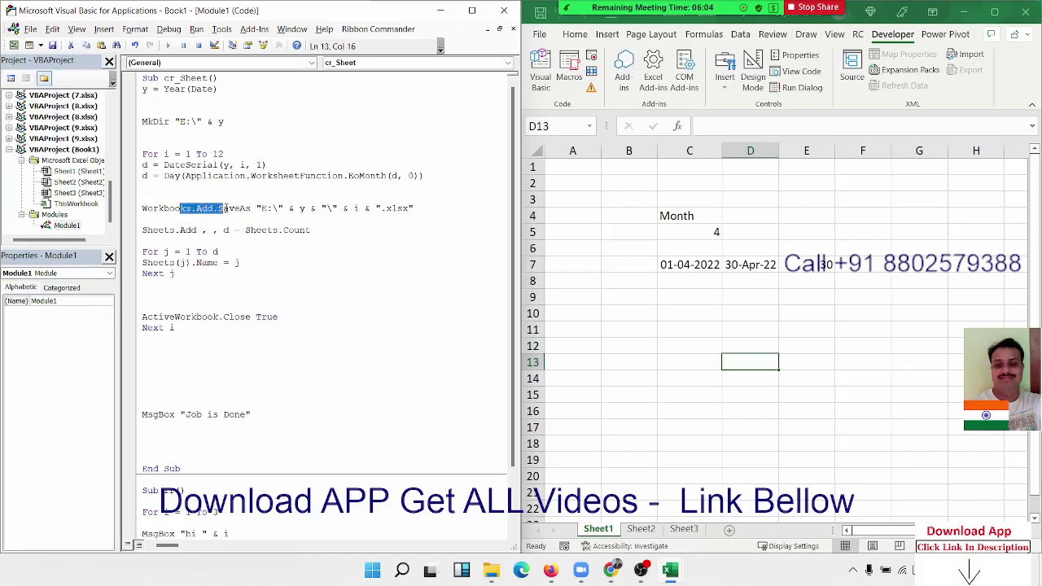
pyautogui.moveTo(142, 316); pyautogui.dragTo(214, 317)
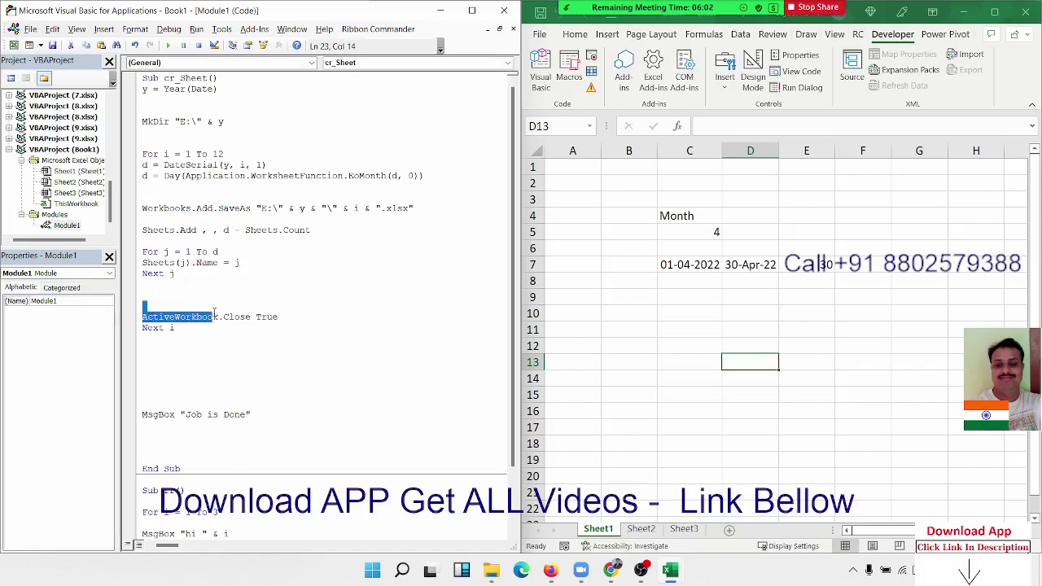
pyautogui.click(277, 294)
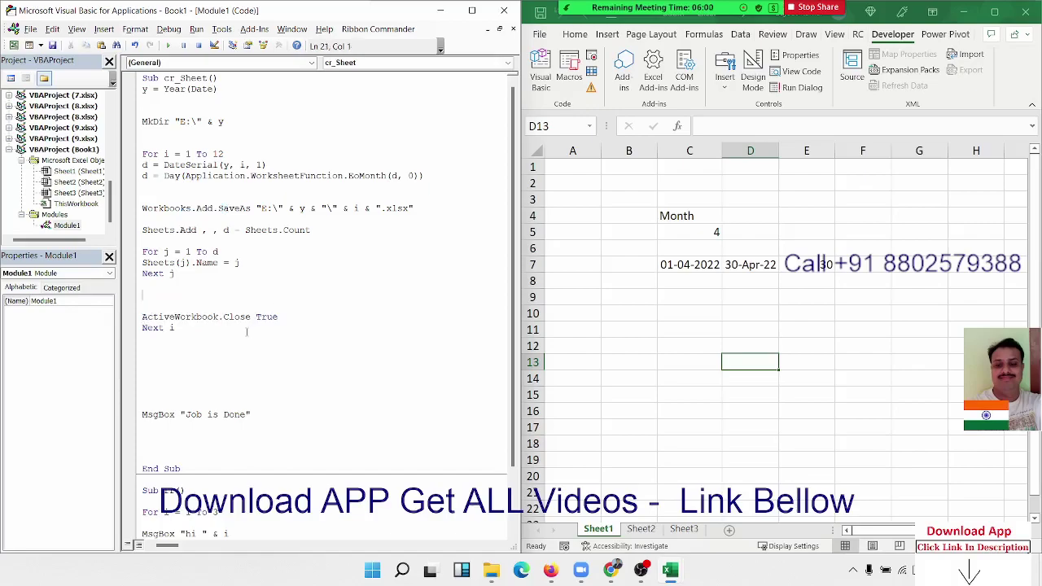
pyautogui.moveTo(186, 438); pyautogui.dragTo(135, 101)
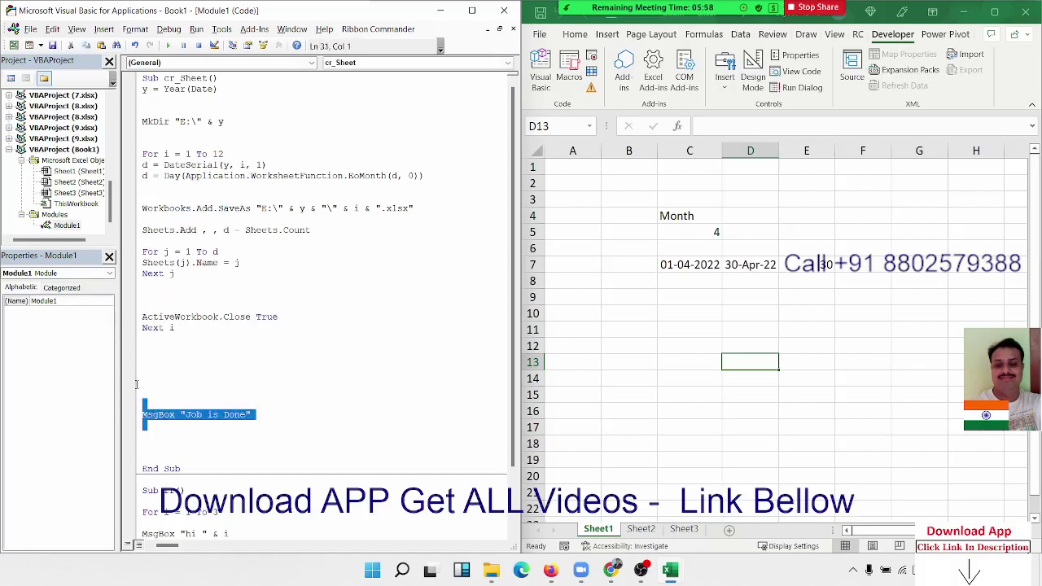
pyautogui.click(203, 439)
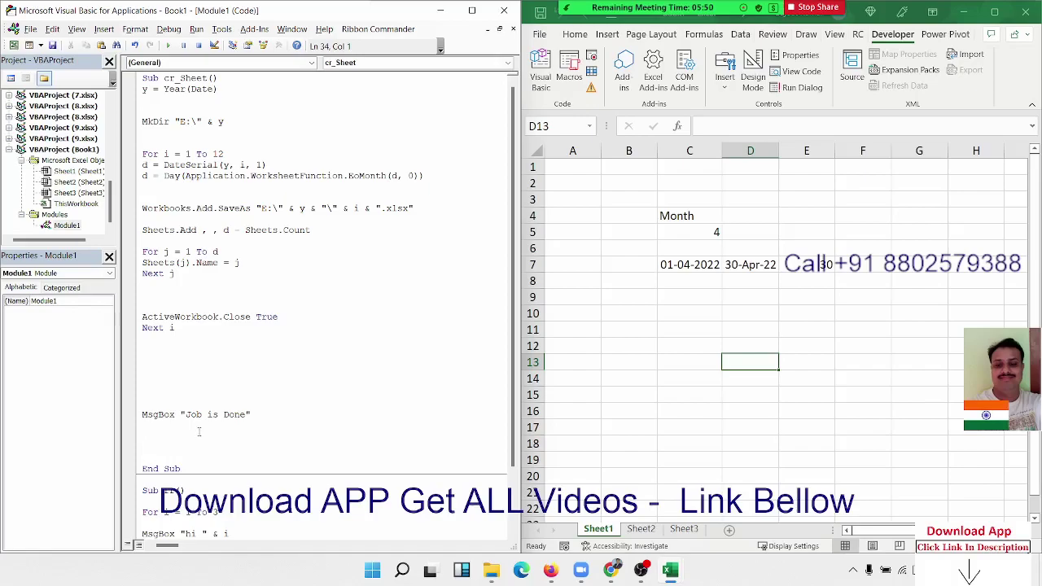
pyautogui.click(343, 319)
pyautogui.press('Up')
pyautogui.press('Up')
pyautogui.moveTo(345, 209); pyautogui.dragTo(381, 208)
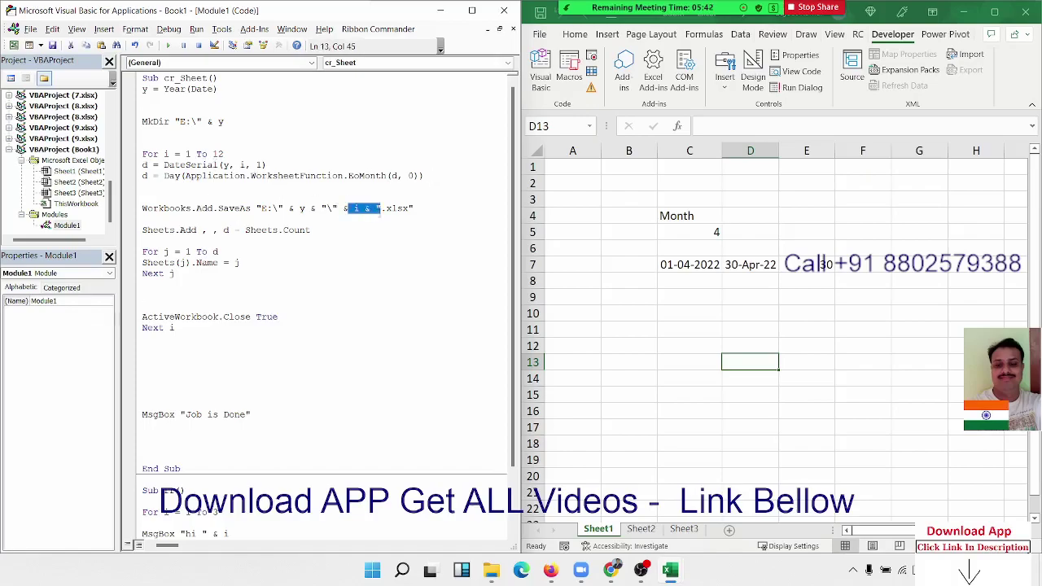
pyautogui.doubleClick(236, 263)
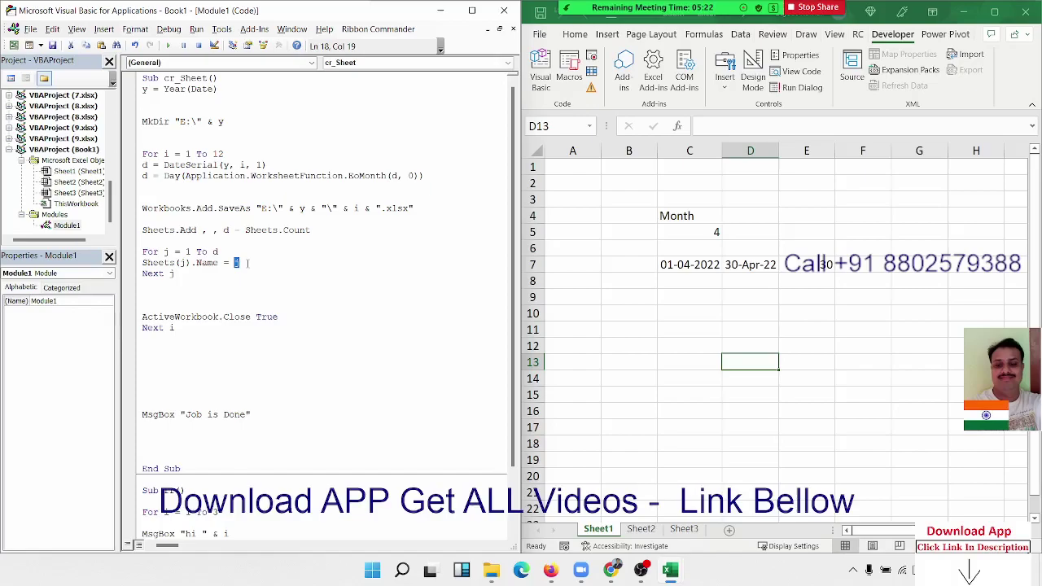
pyautogui.click(246, 283)
# Step: Select the whole module's code and send it as a message in the WhatsApp Web chat
pyautogui.hotkey('ctrl', 'a')
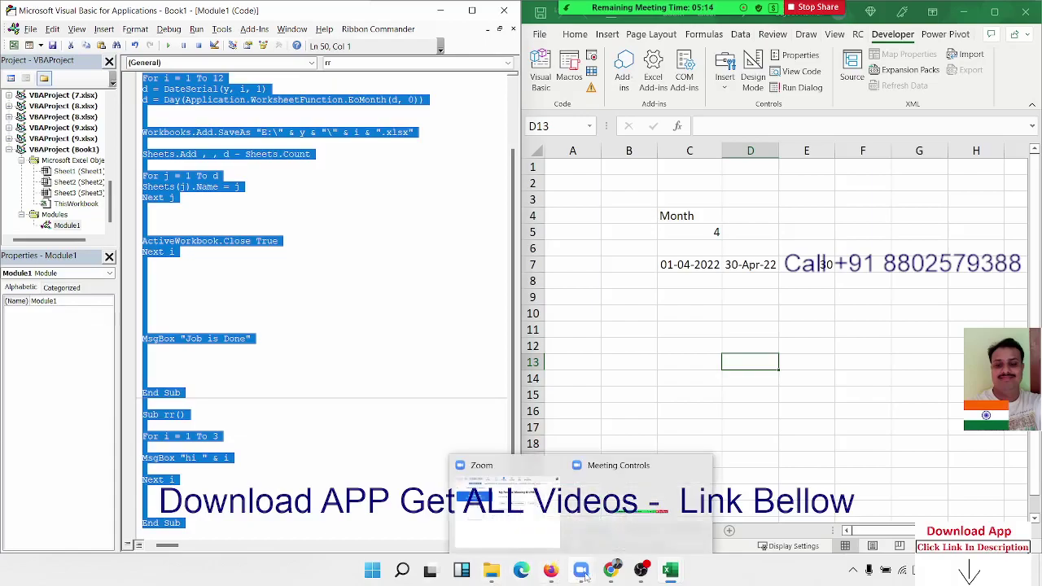
pyautogui.moveTo(611, 571)
pyautogui.click(569, 501)
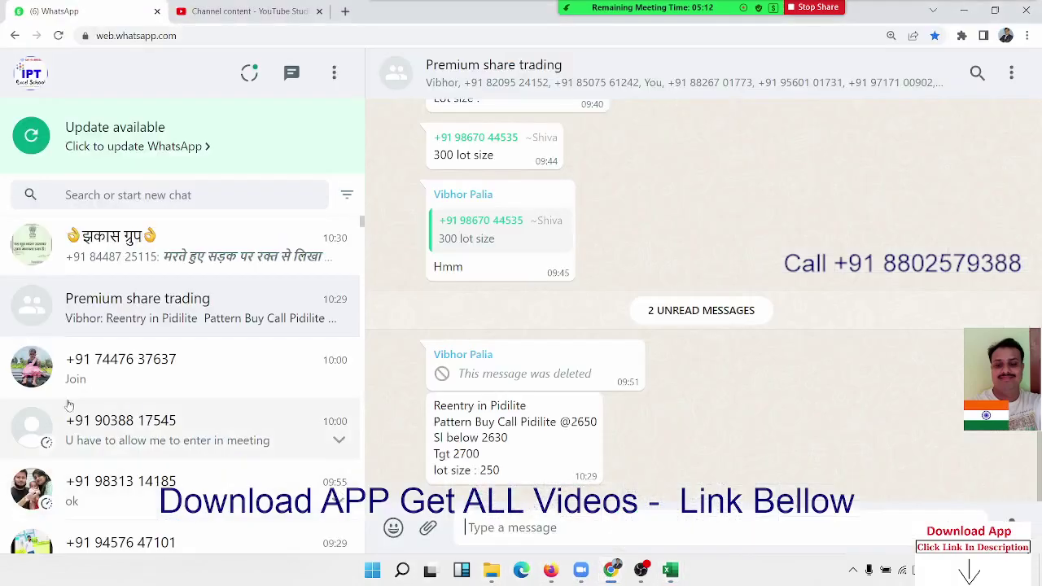
pyautogui.click(124, 383)
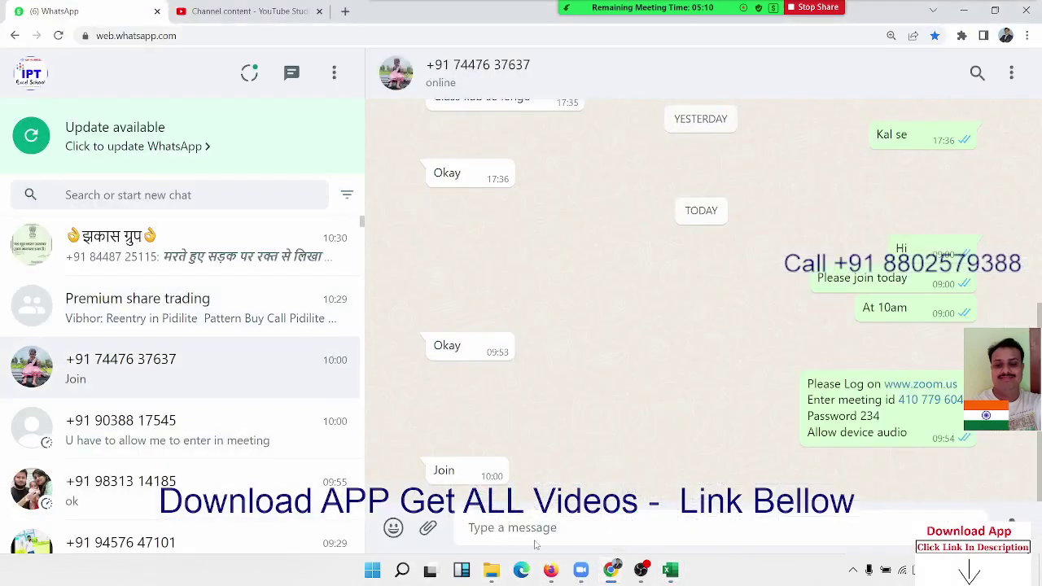
pyautogui.hotkey('ctrl', 'v')
pyautogui.press('Return')
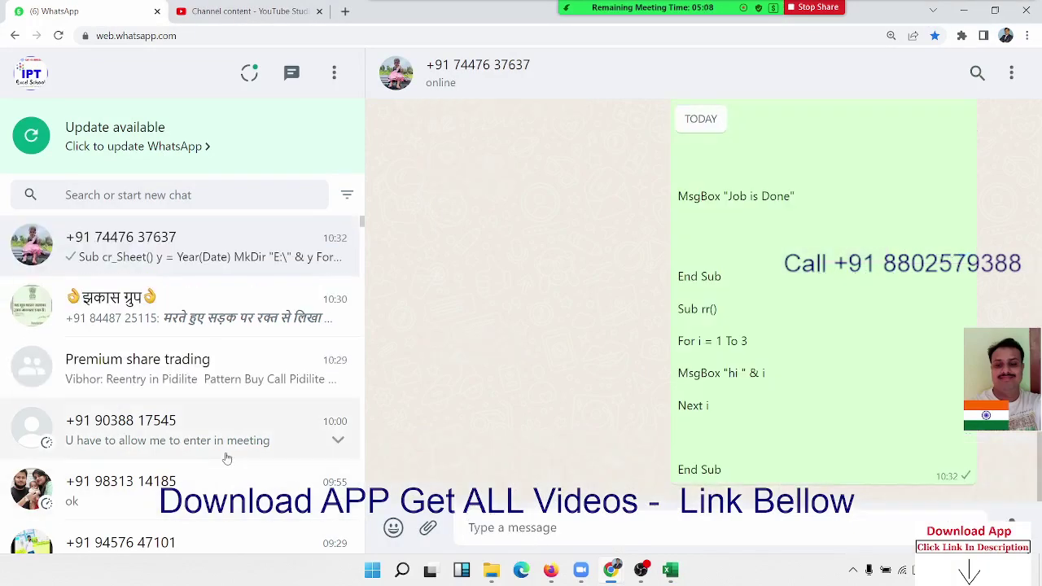